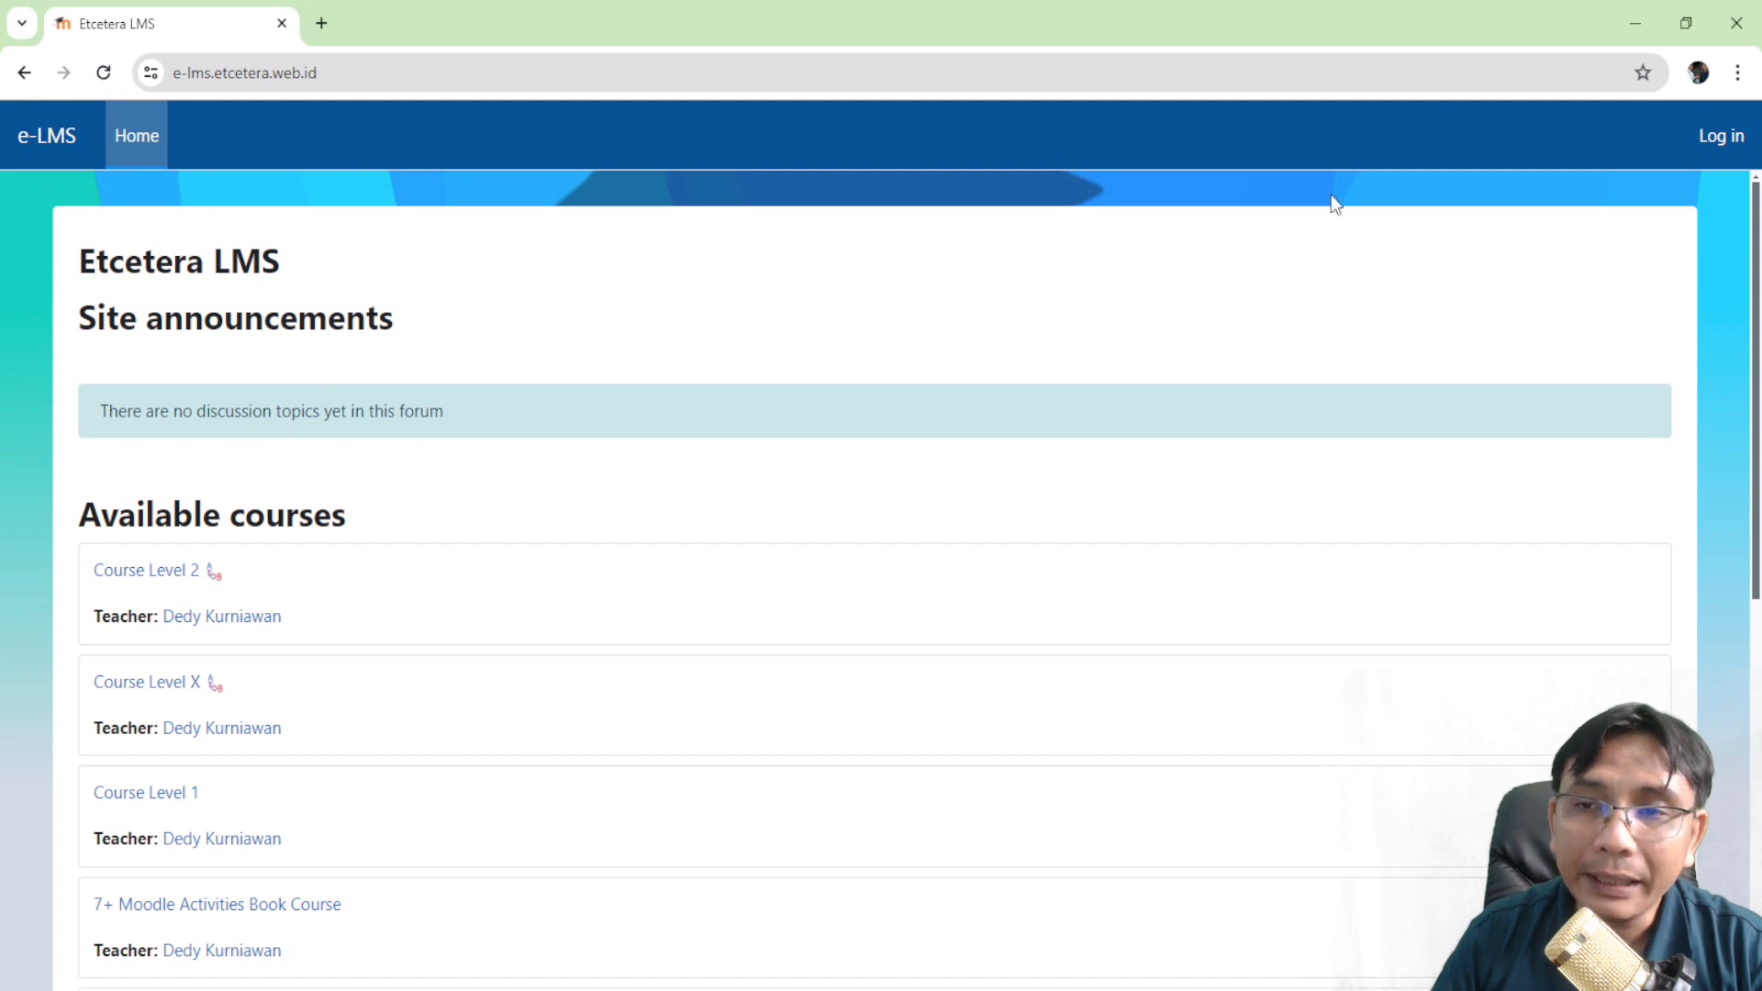
- Log in to Moodle with the teacher account password
left_click(1719, 136)
left_click(798, 505)
type("•••••••••")
key("Return")
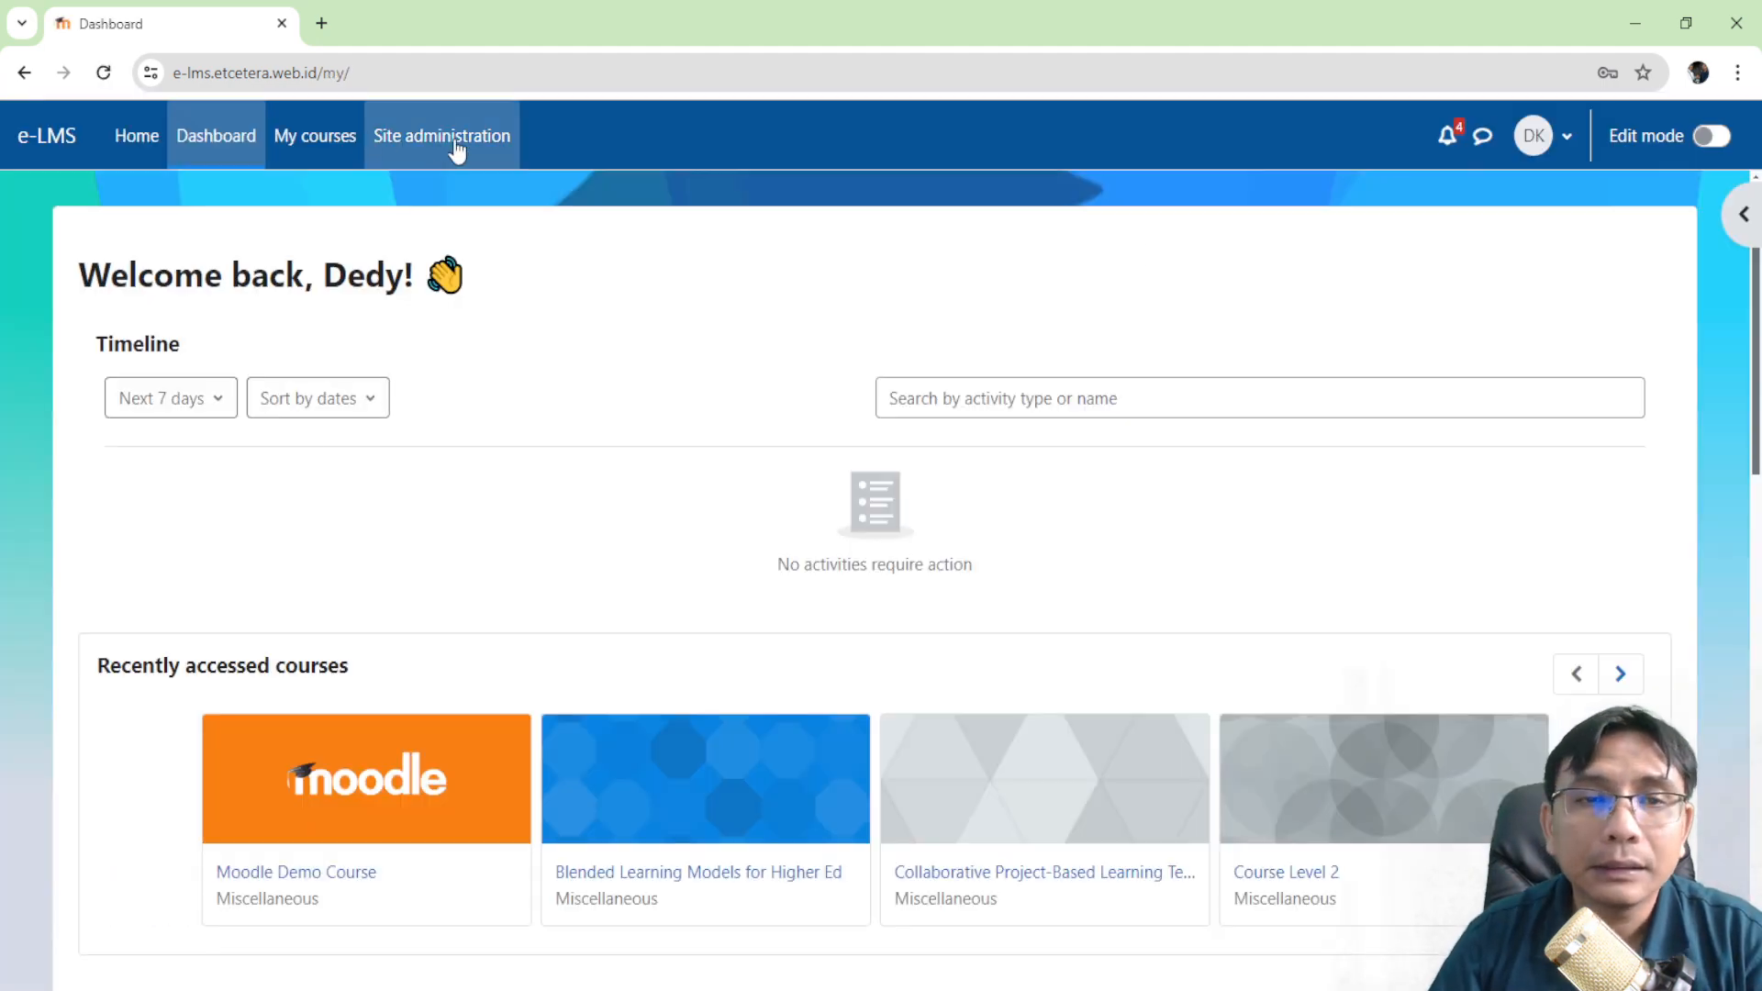
- Open Moodle Demo Course's Attendance and start taking attendance for the 4 May session
scroll(587, 349, "down", 2)
left_click(313, 643)
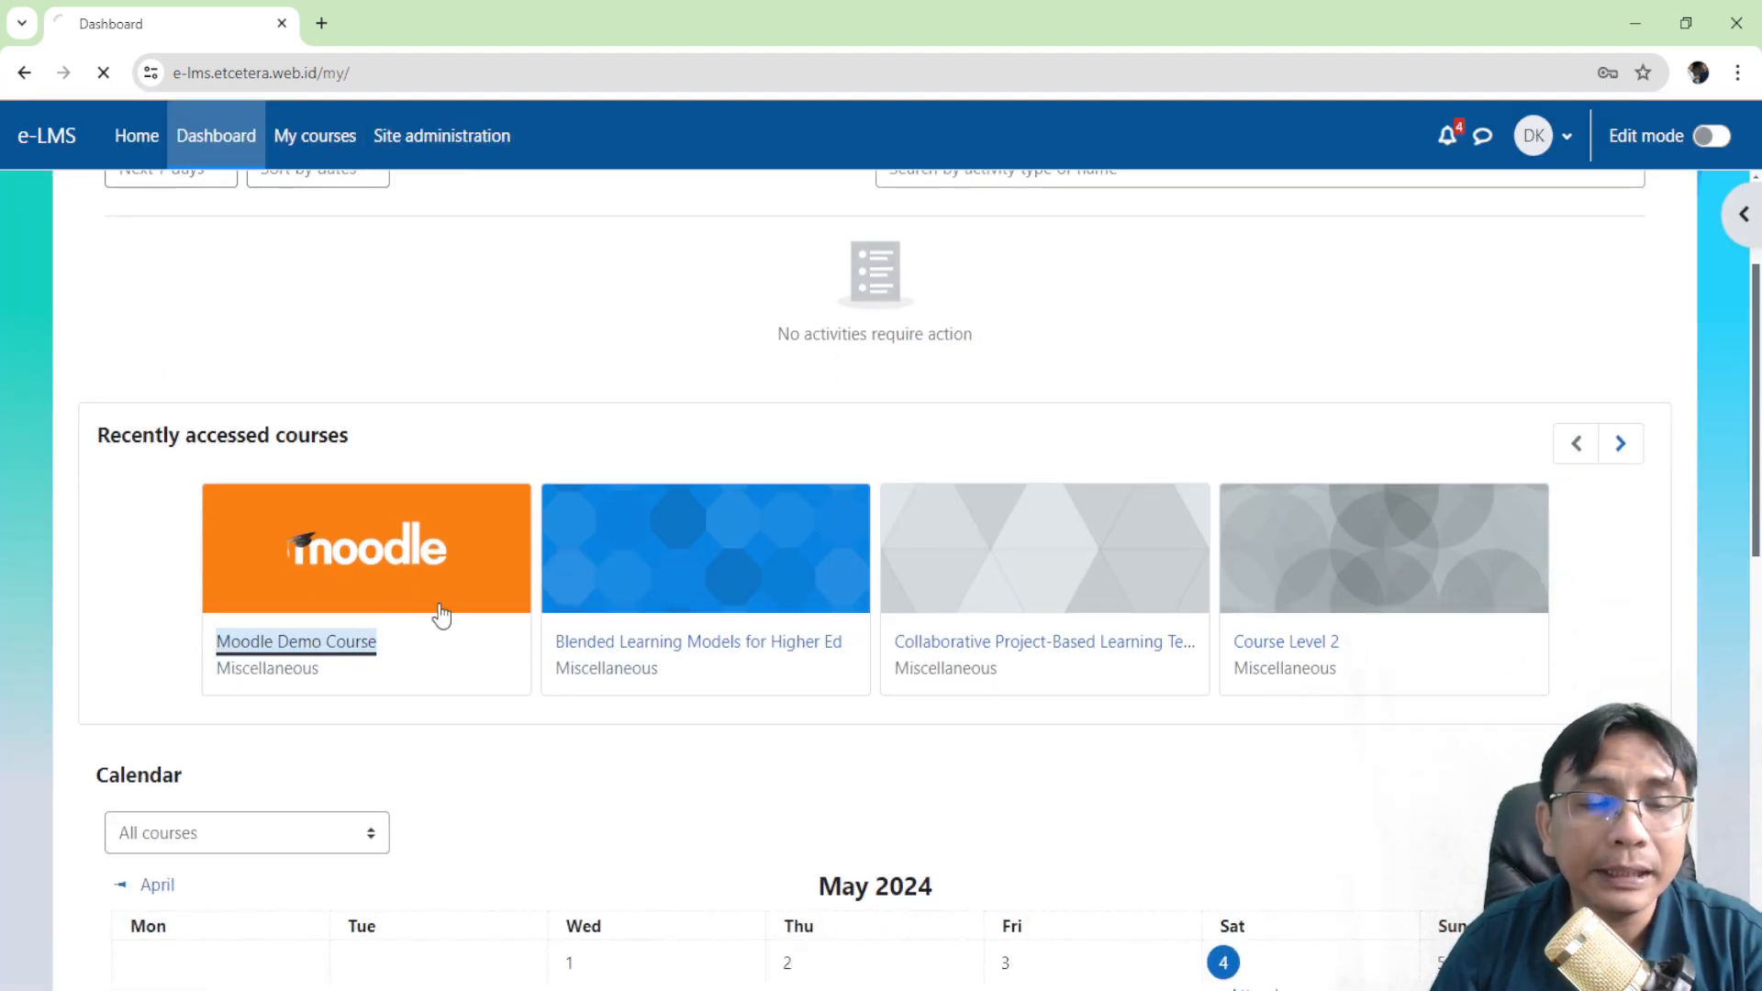
scroll(466, 557, "down", 6)
scroll(361, 488, "up", 3)
scroll(362, 479, "up", 1)
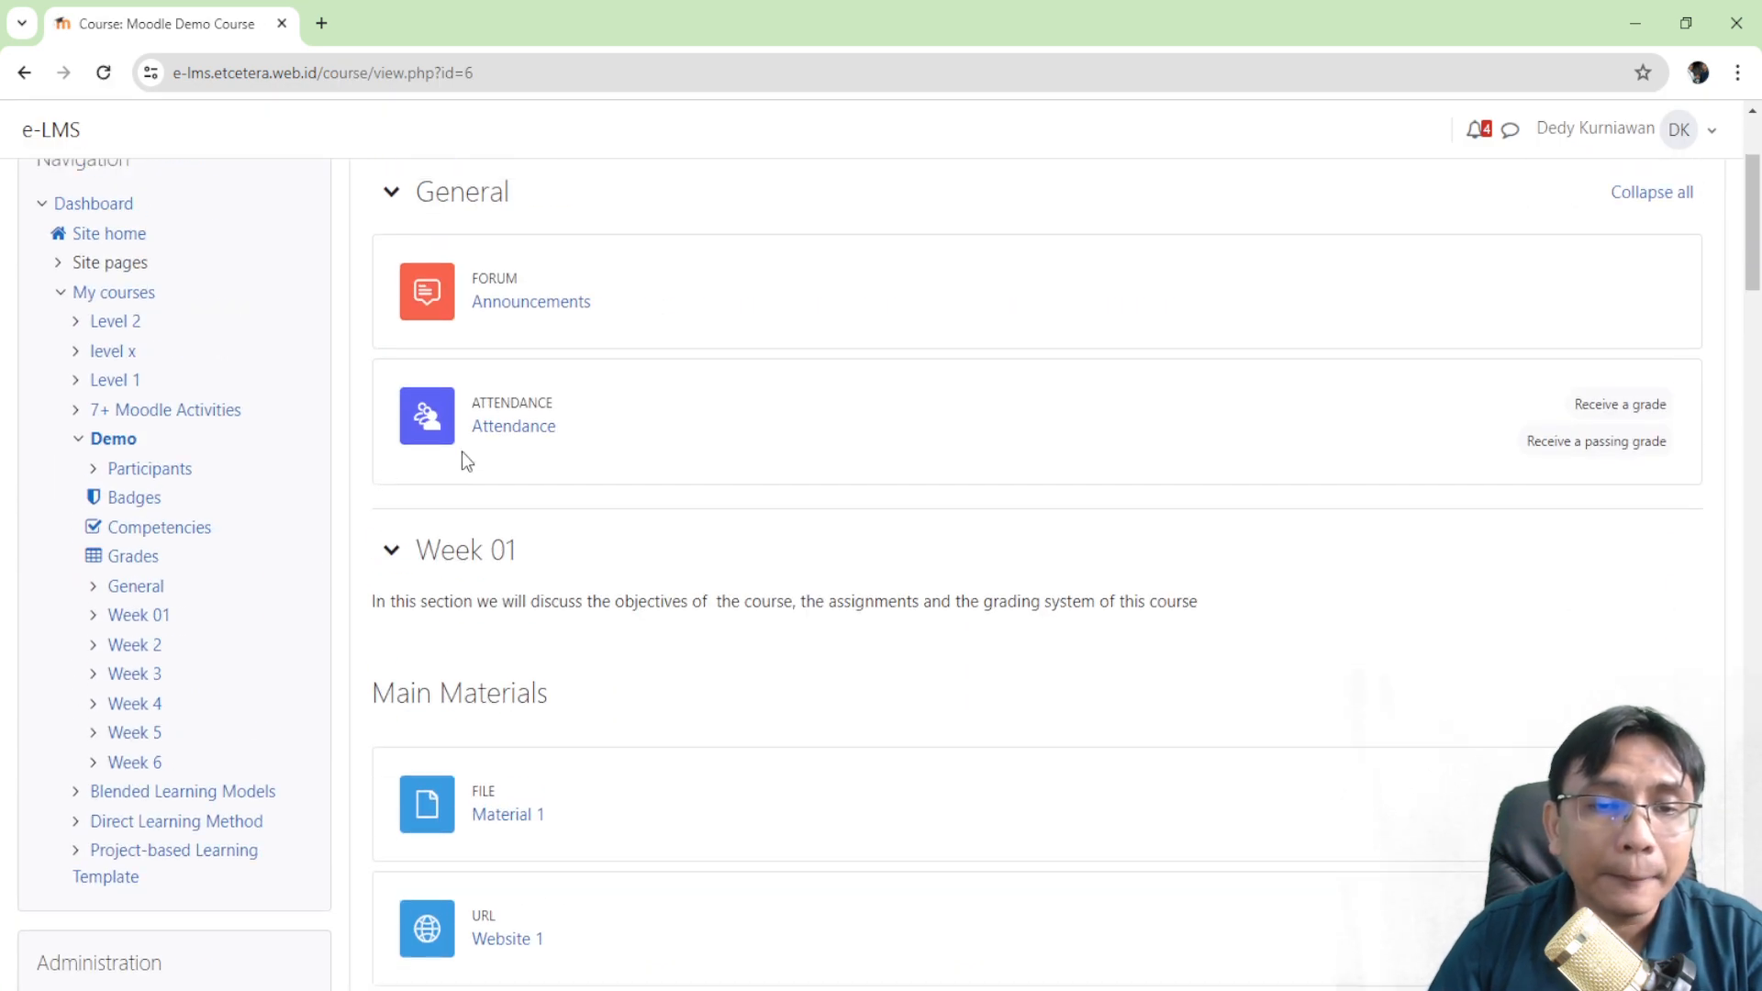
left_click(513, 428)
scroll(513, 428, "down", 2)
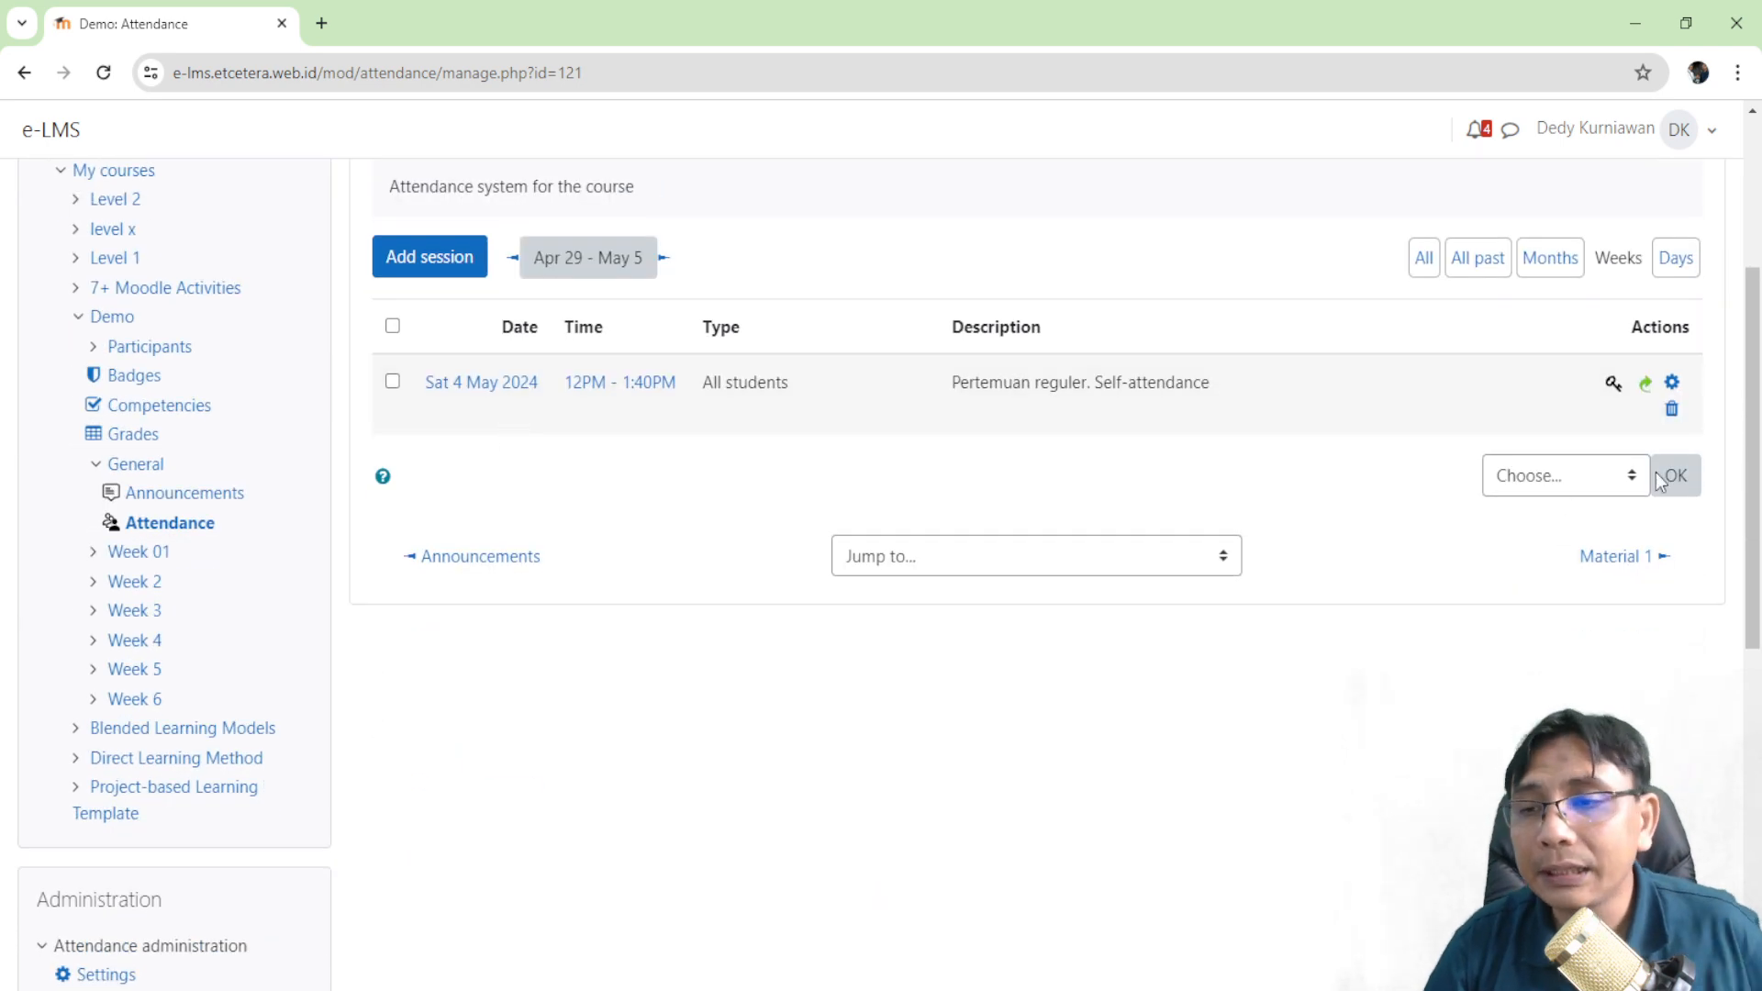
left_click(1646, 383)
scroll(1059, 477, "down", 3)
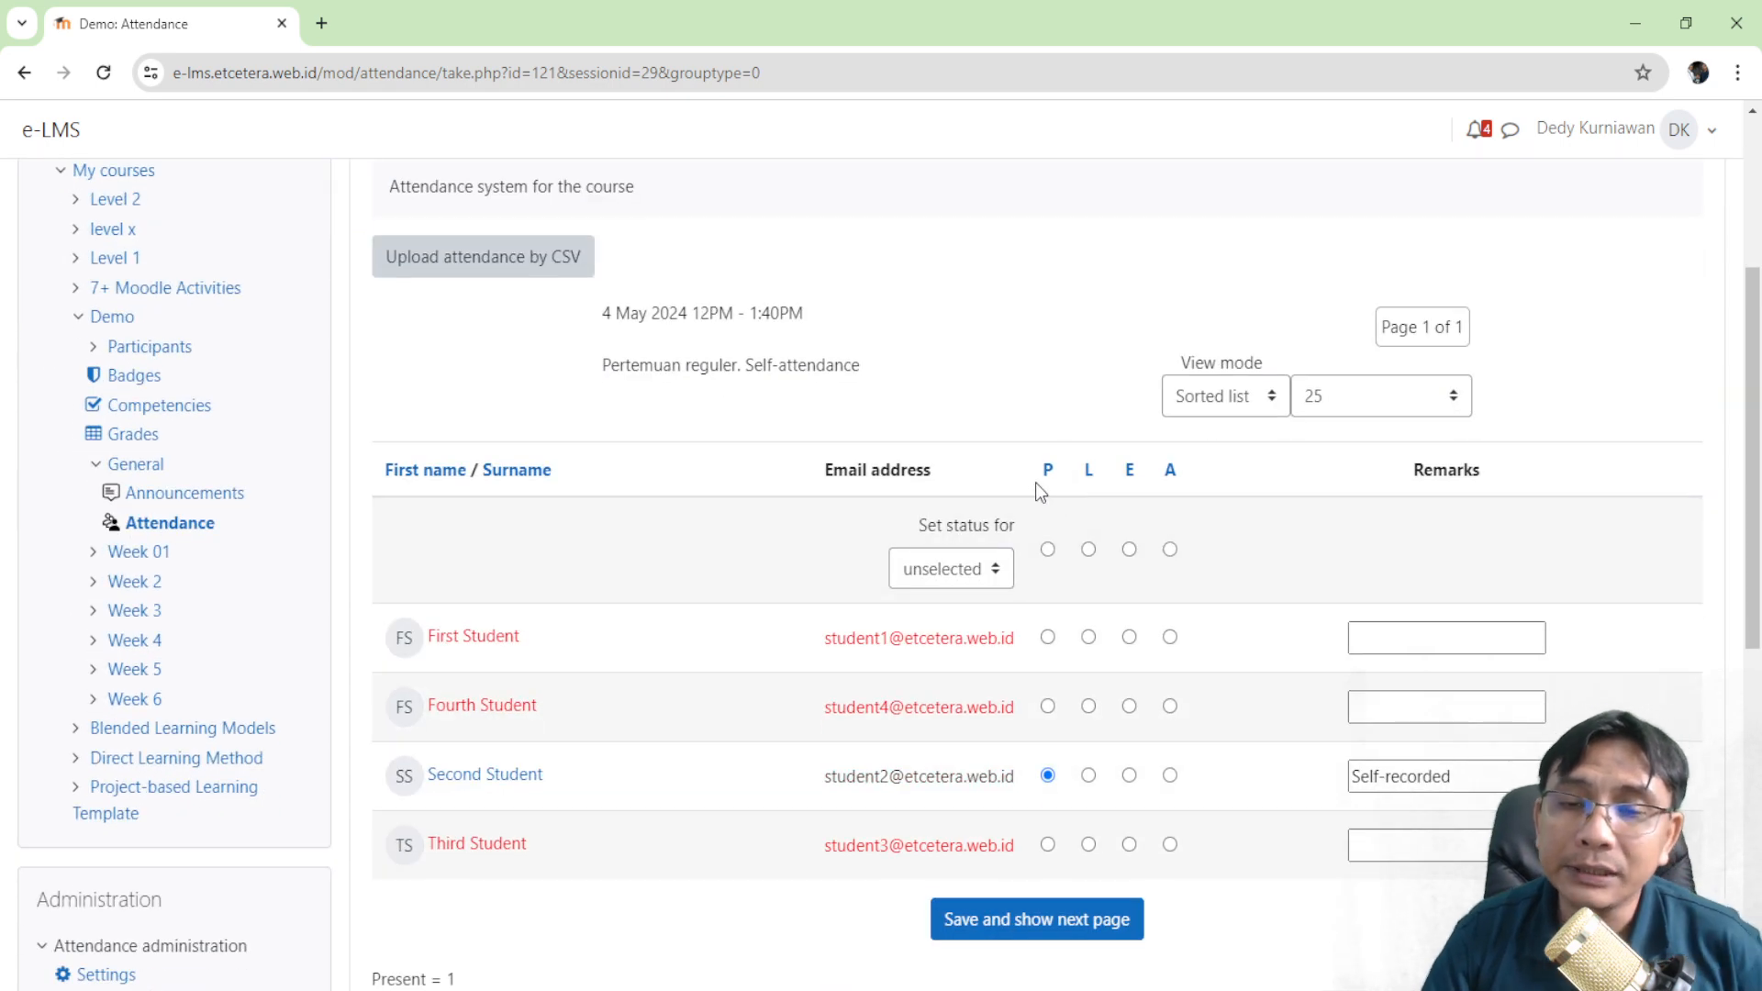
scroll(1023, 477, "down", 1)
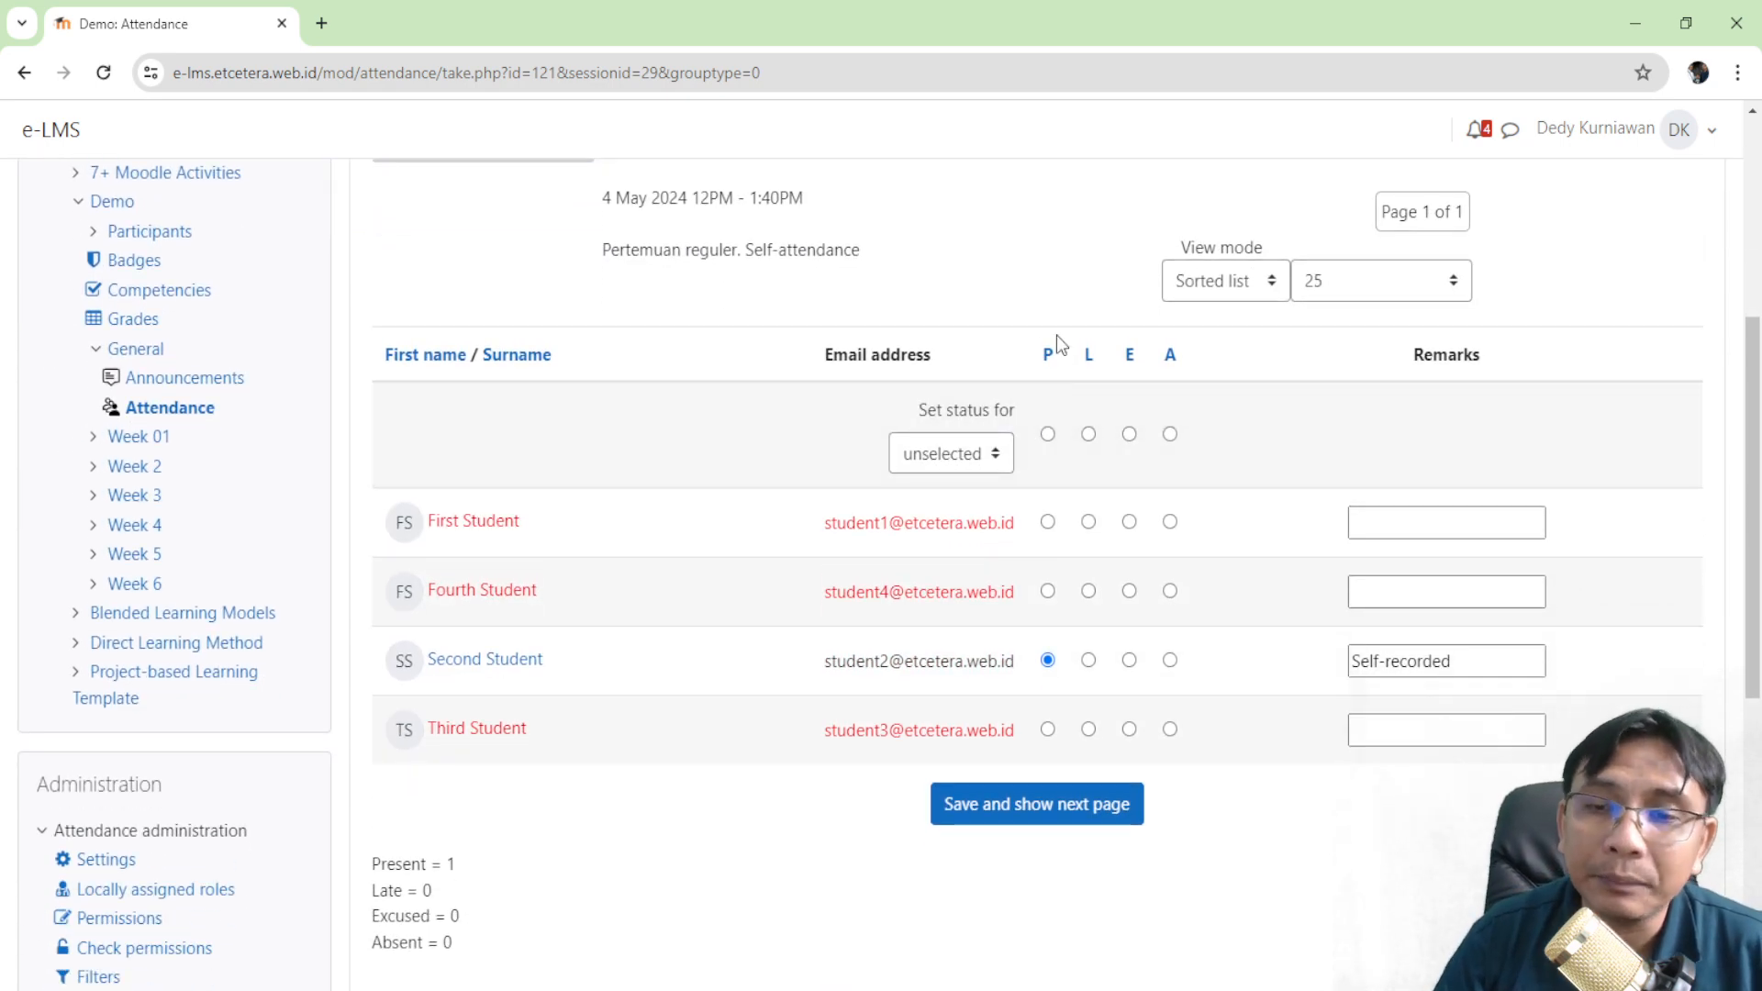
scroll(1196, 526, "up", 3)
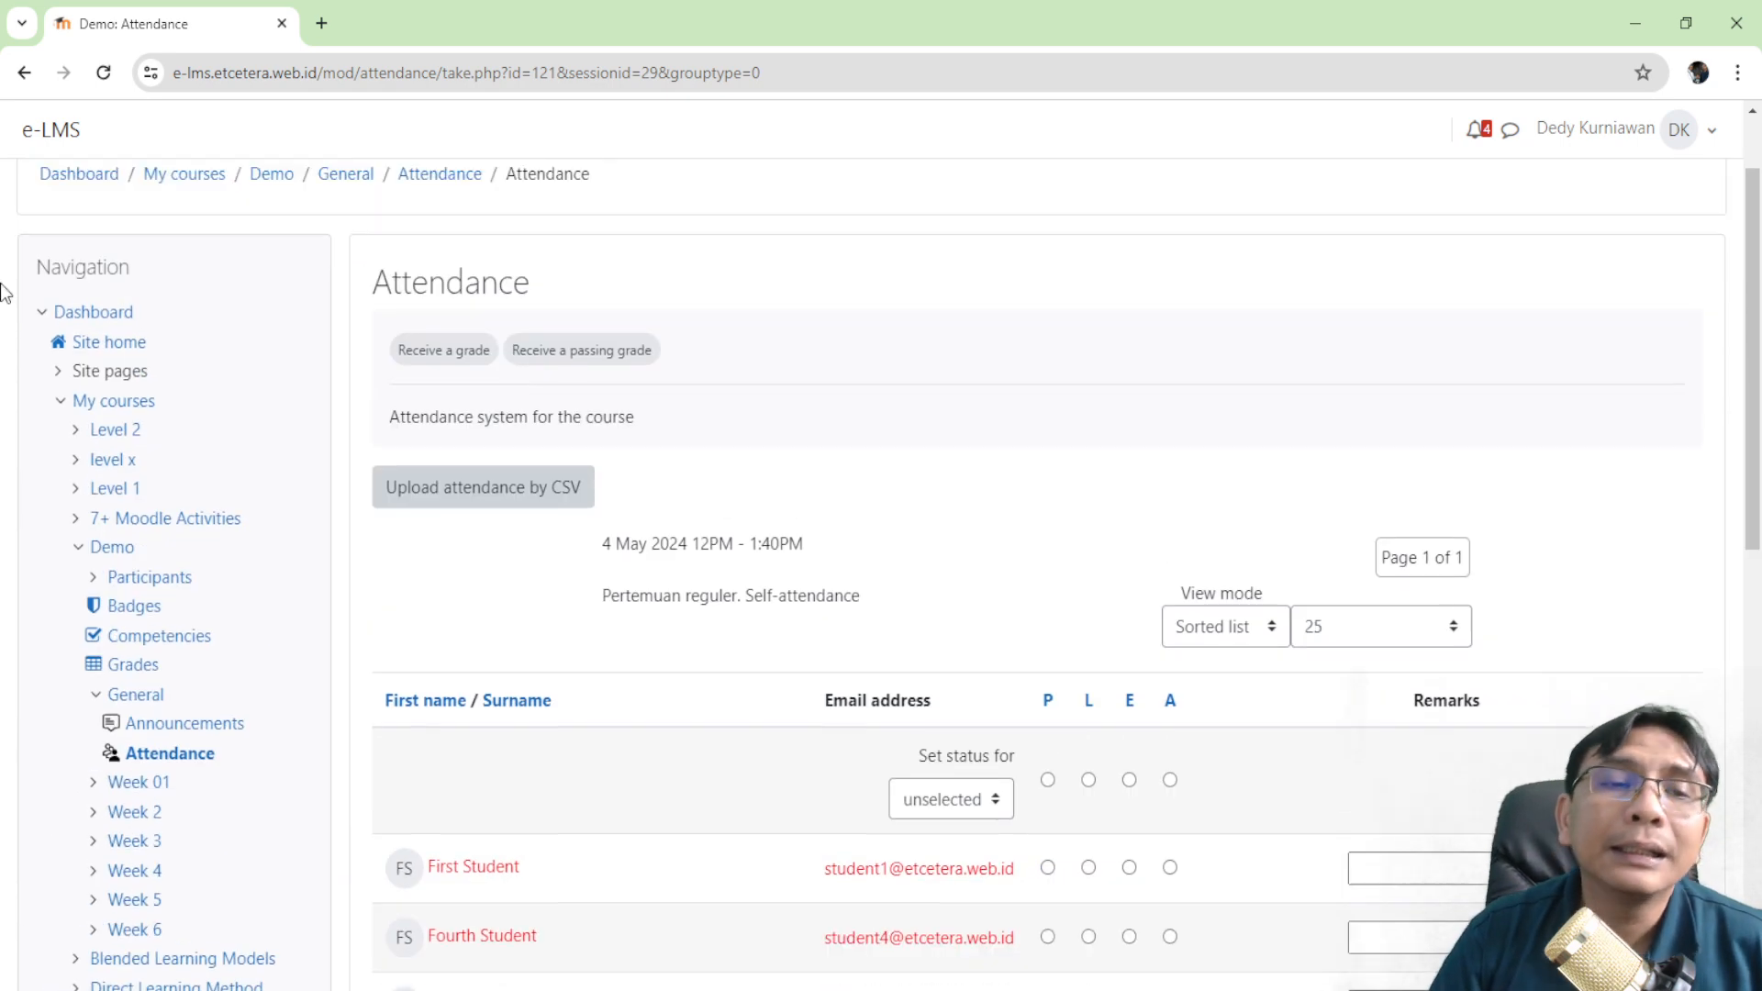
scroll(1147, 527, "up", 1)
scroll(1115, 530, "down", 1)
scroll(623, 525, "down", 6)
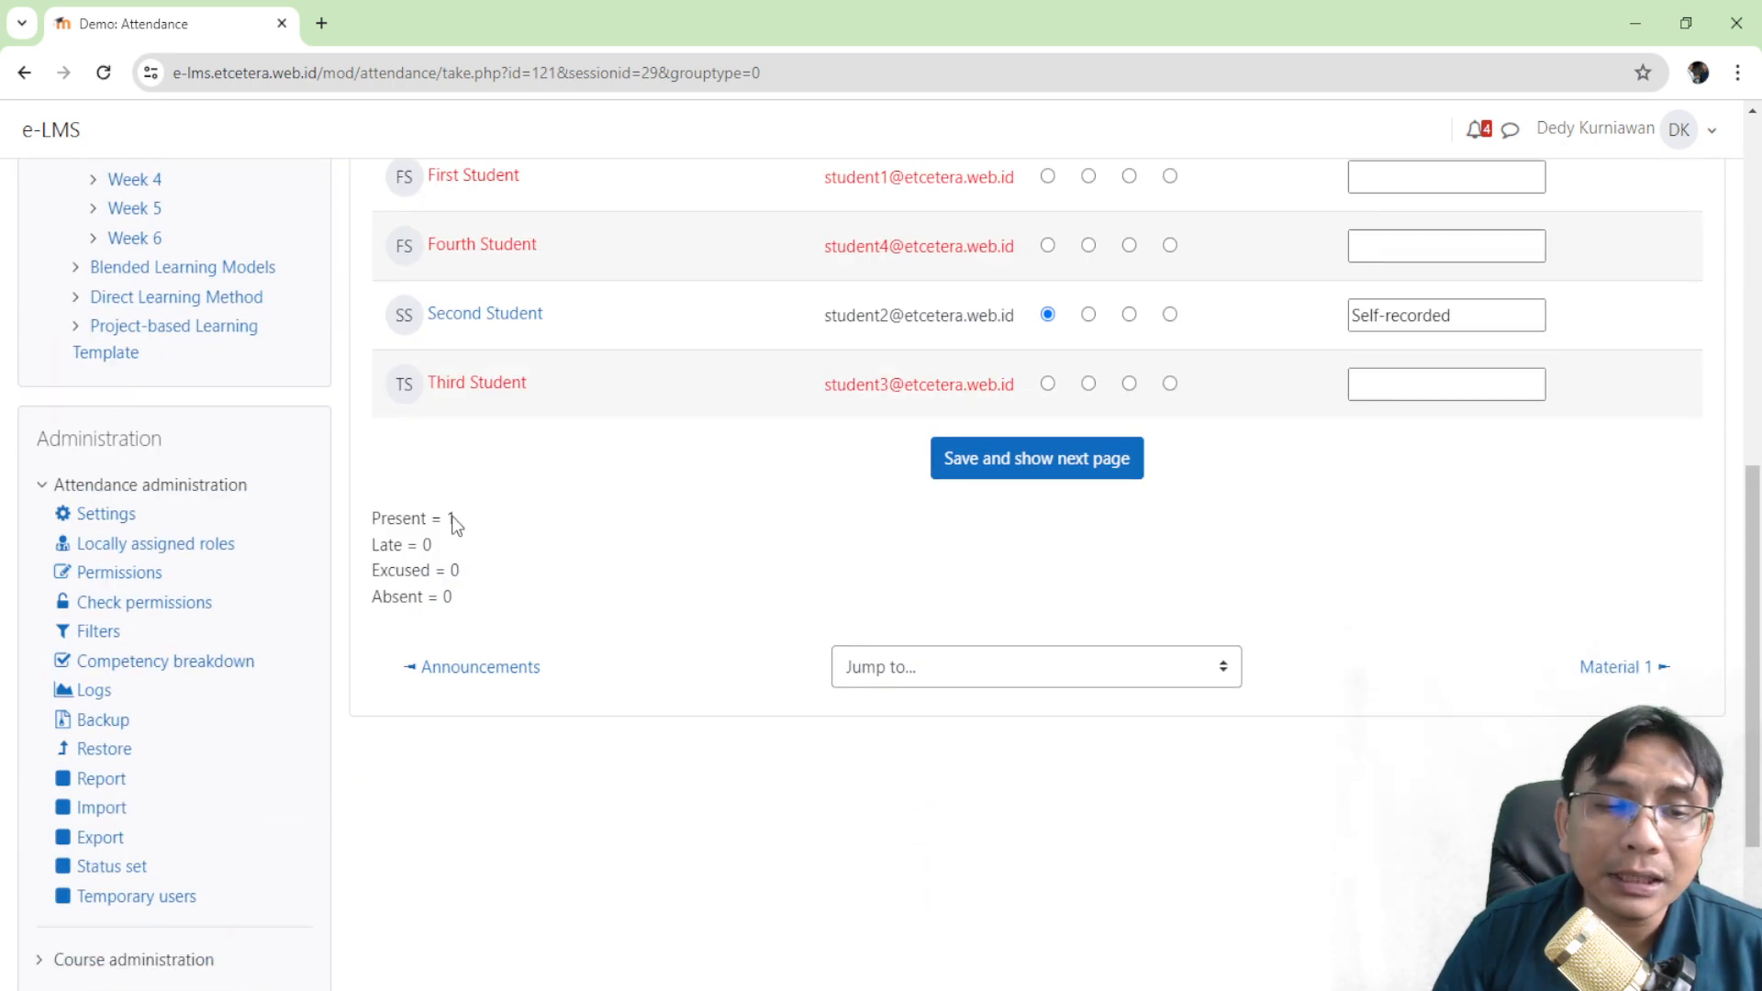
scroll(723, 504, "up", 4)
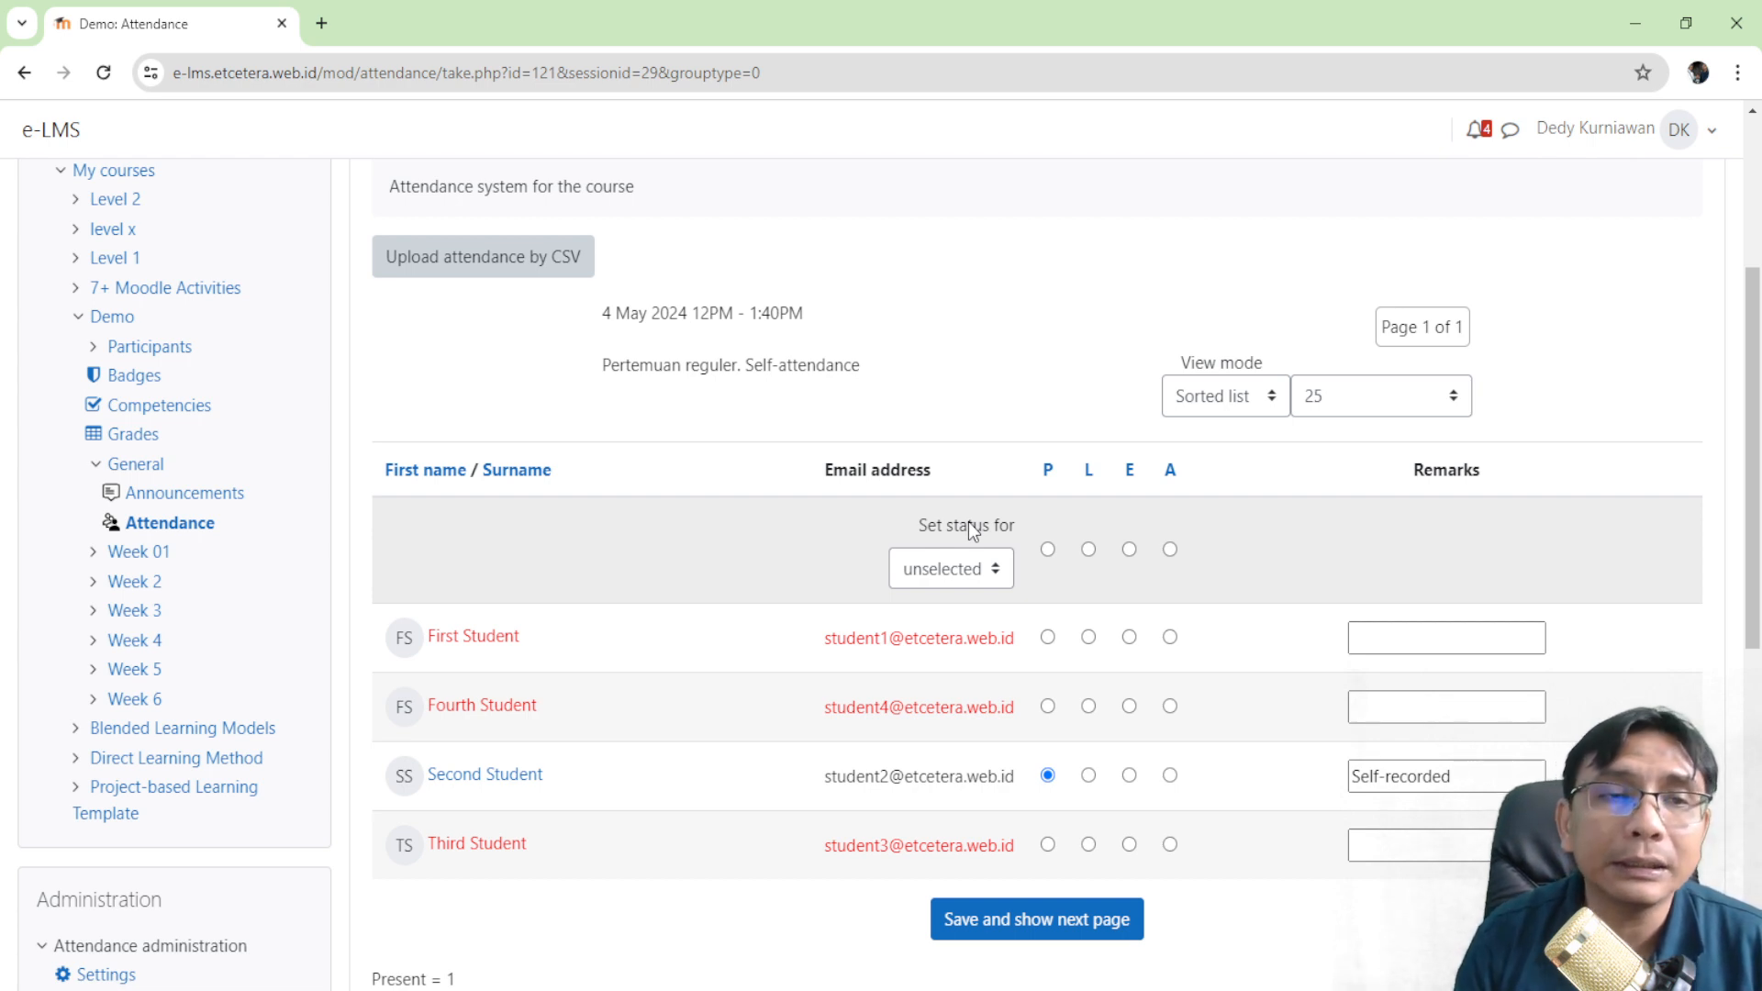
scroll(818, 324, "down", 5)
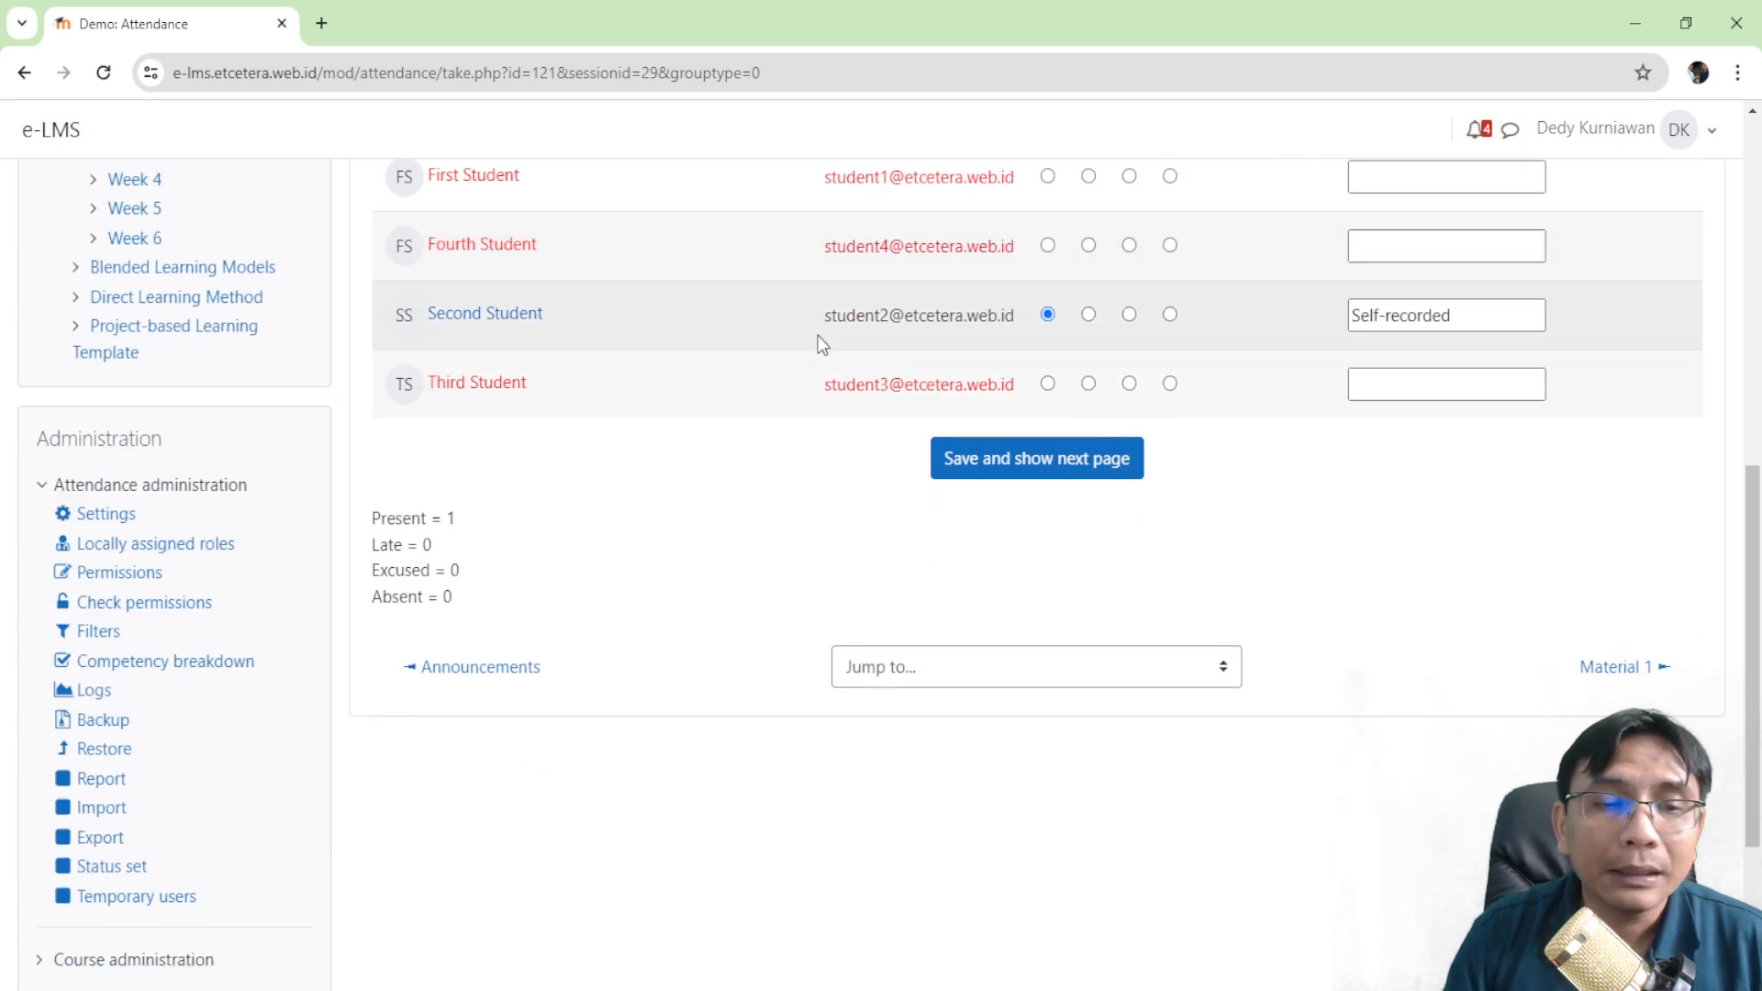
scroll(818, 334, "up", 9)
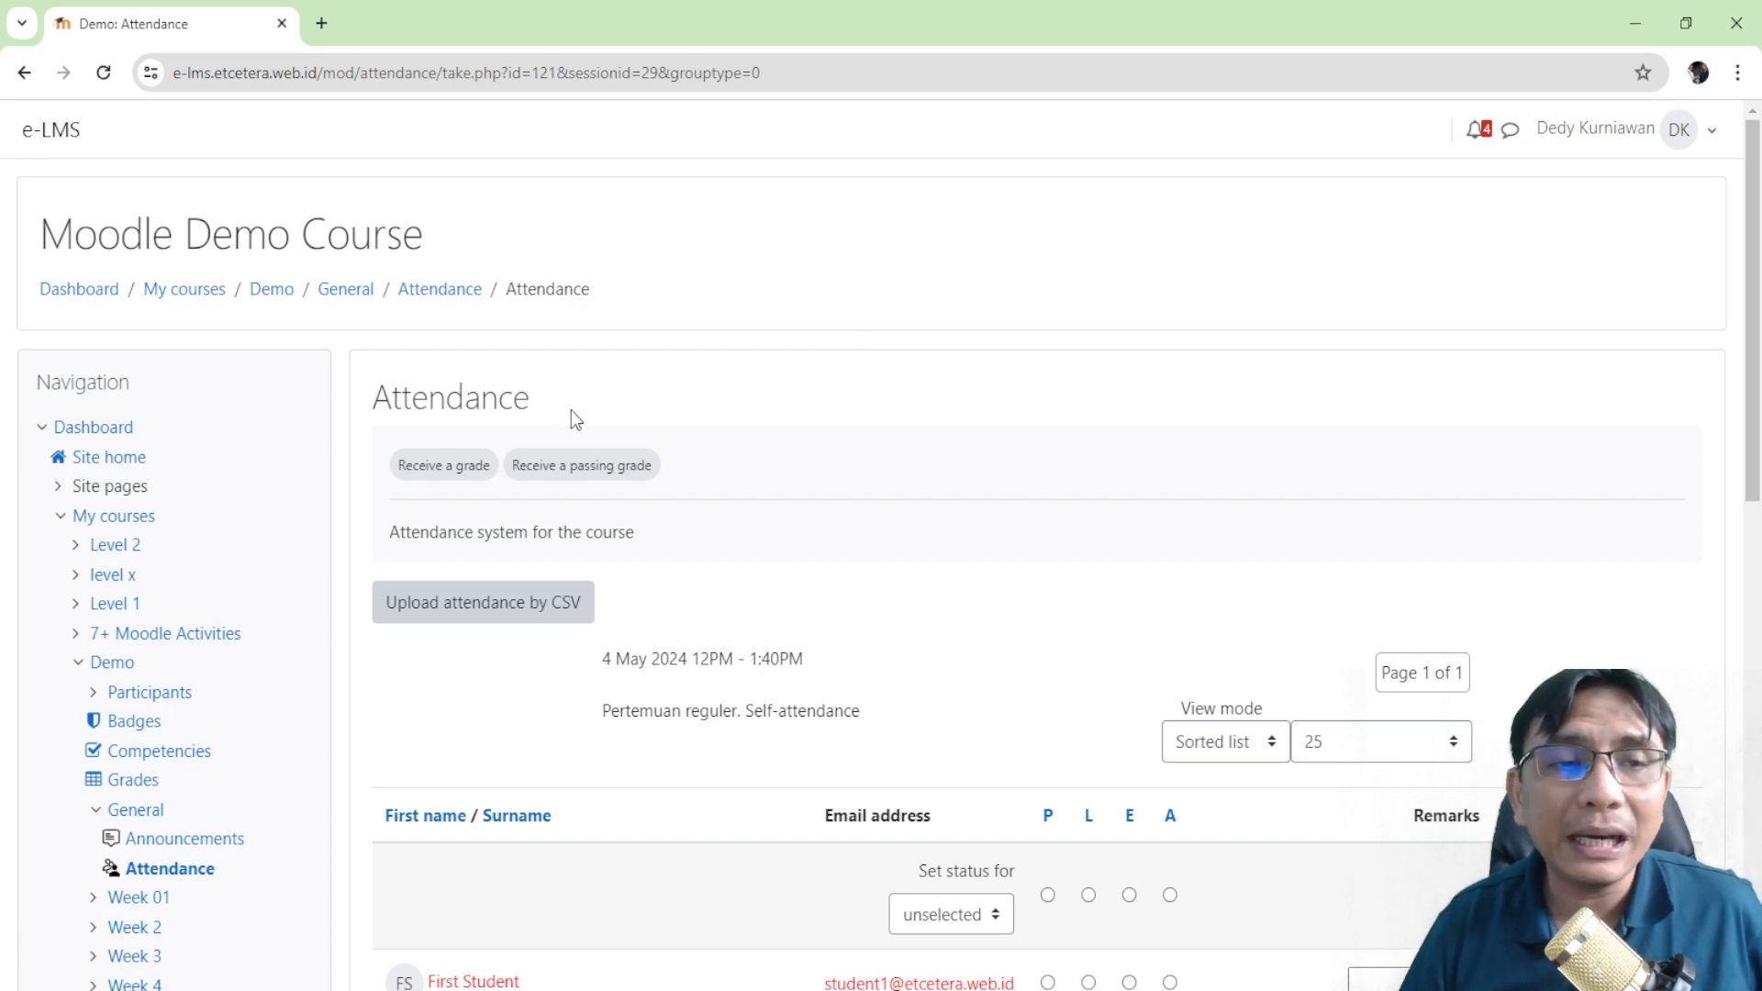
- Scroll the Attendance page to locate the Administration block
scroll(225, 537, "down", 5)
scroll(263, 492, "down", 5)
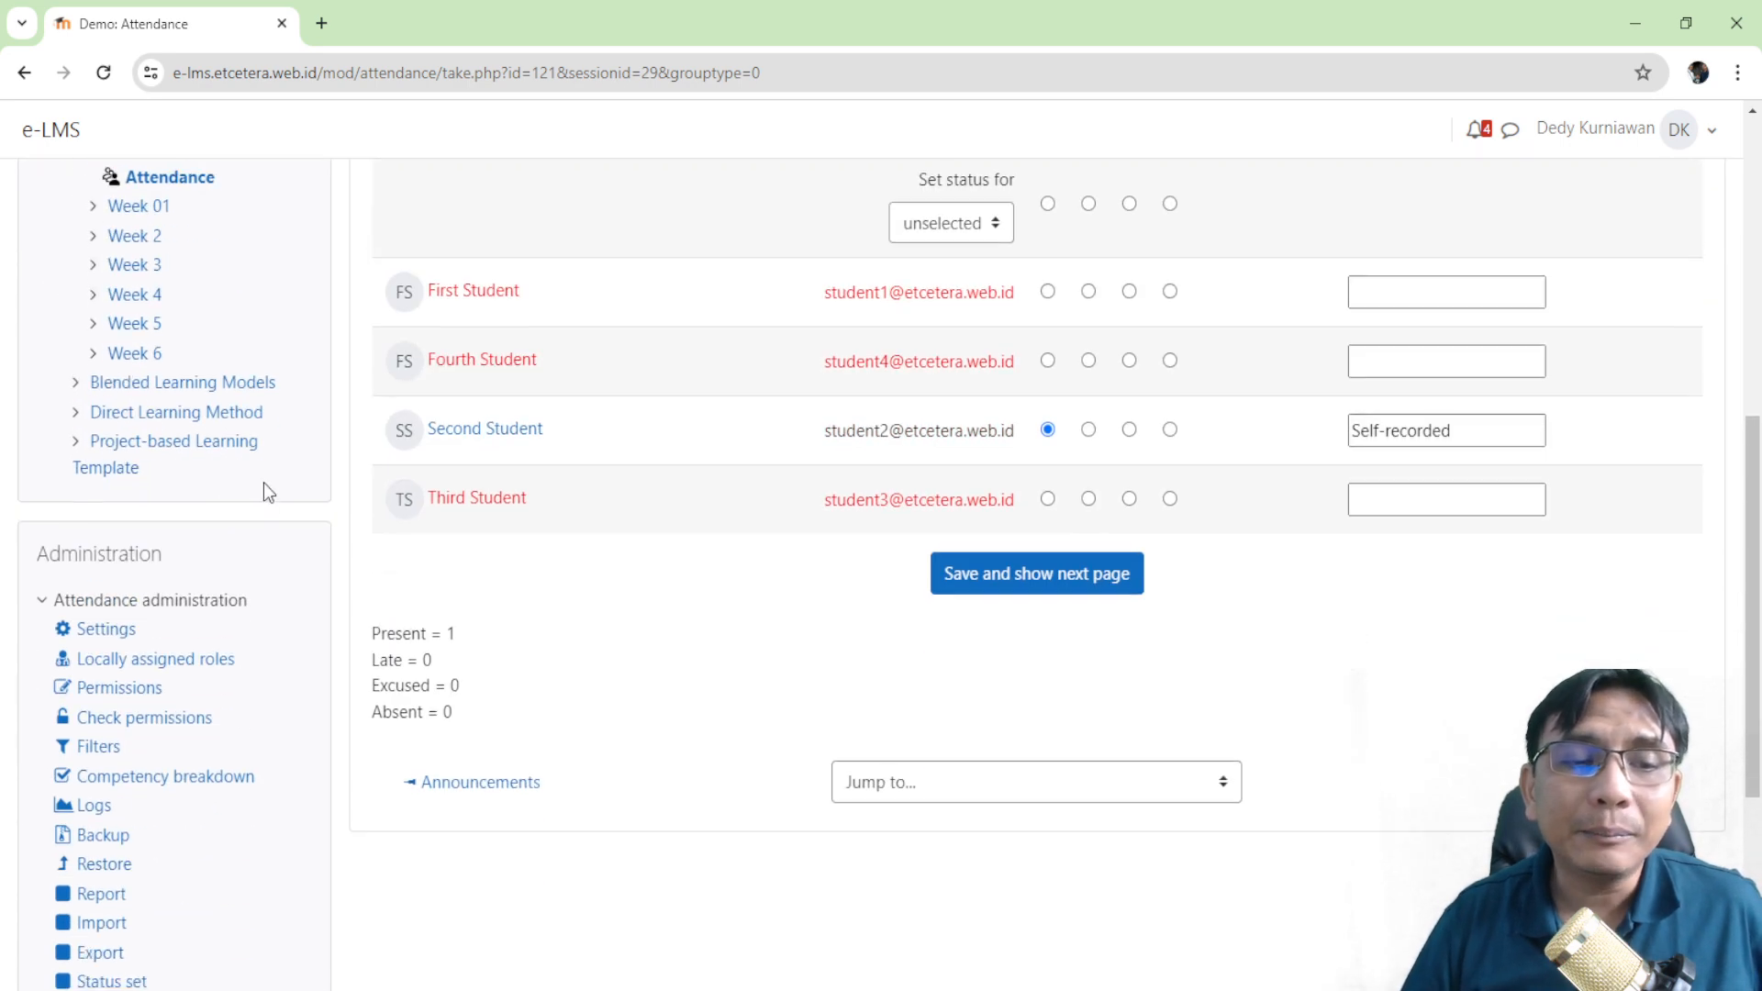
scroll(314, 452, "up", 3)
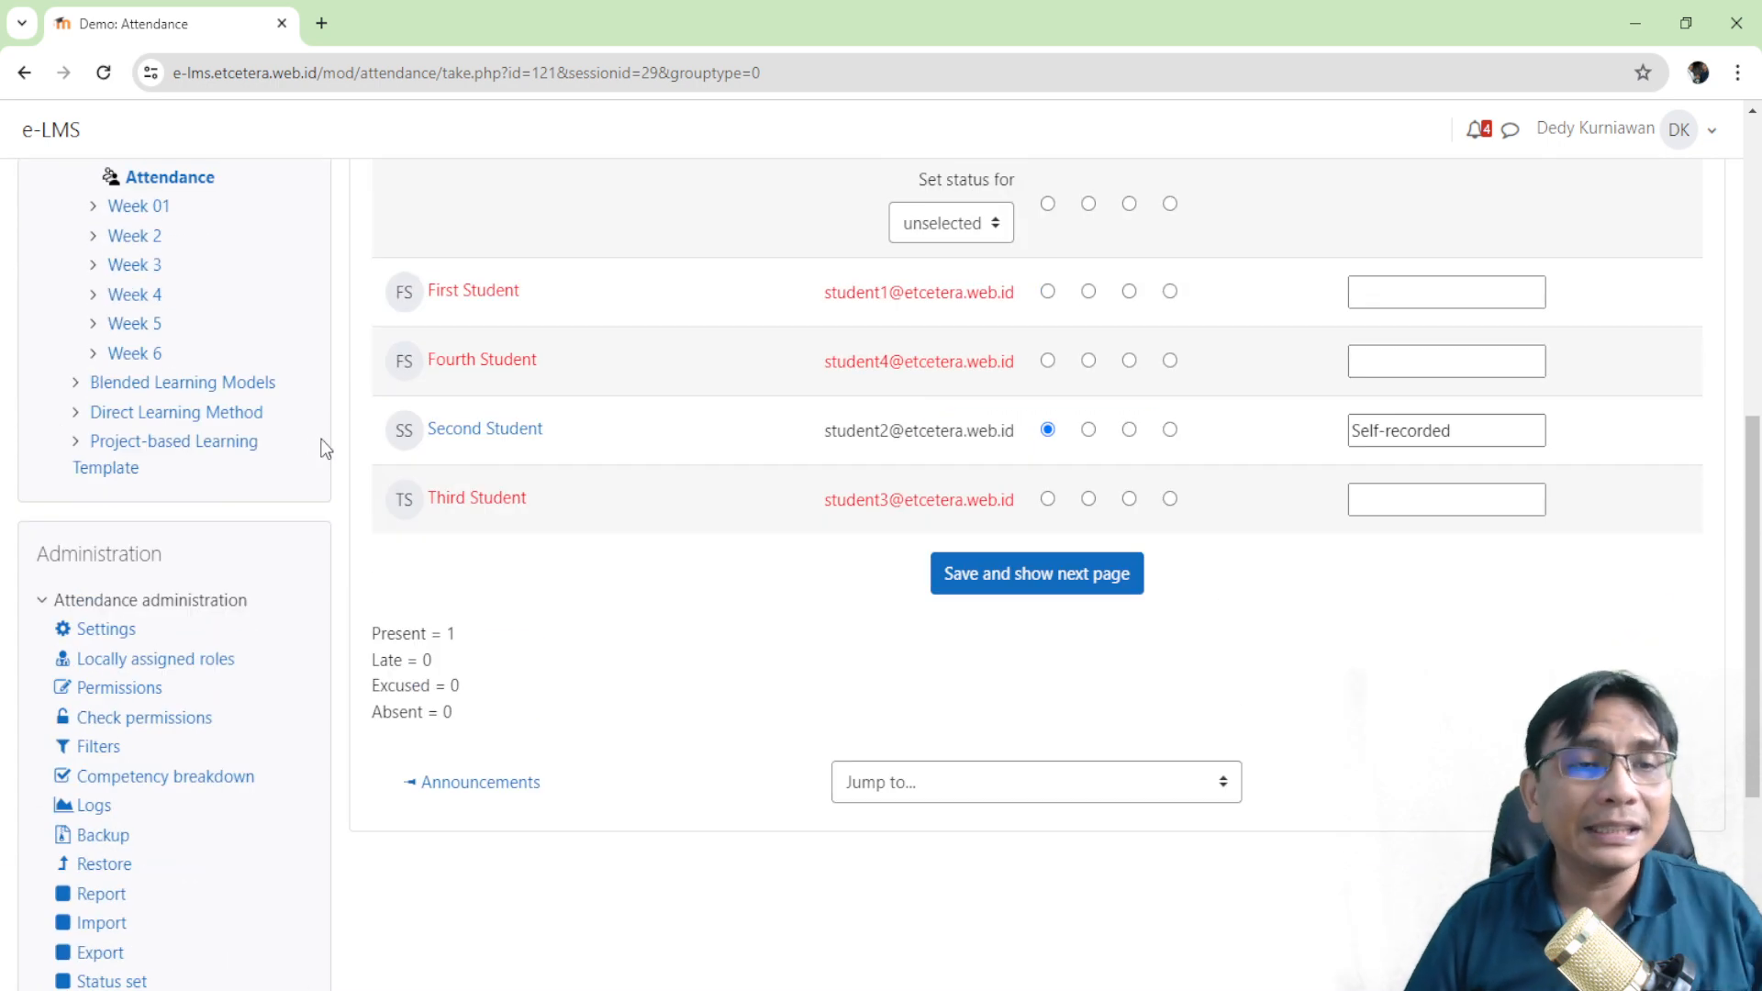
scroll(722, 482, "up", 5)
scroll(724, 444, "up", 2)
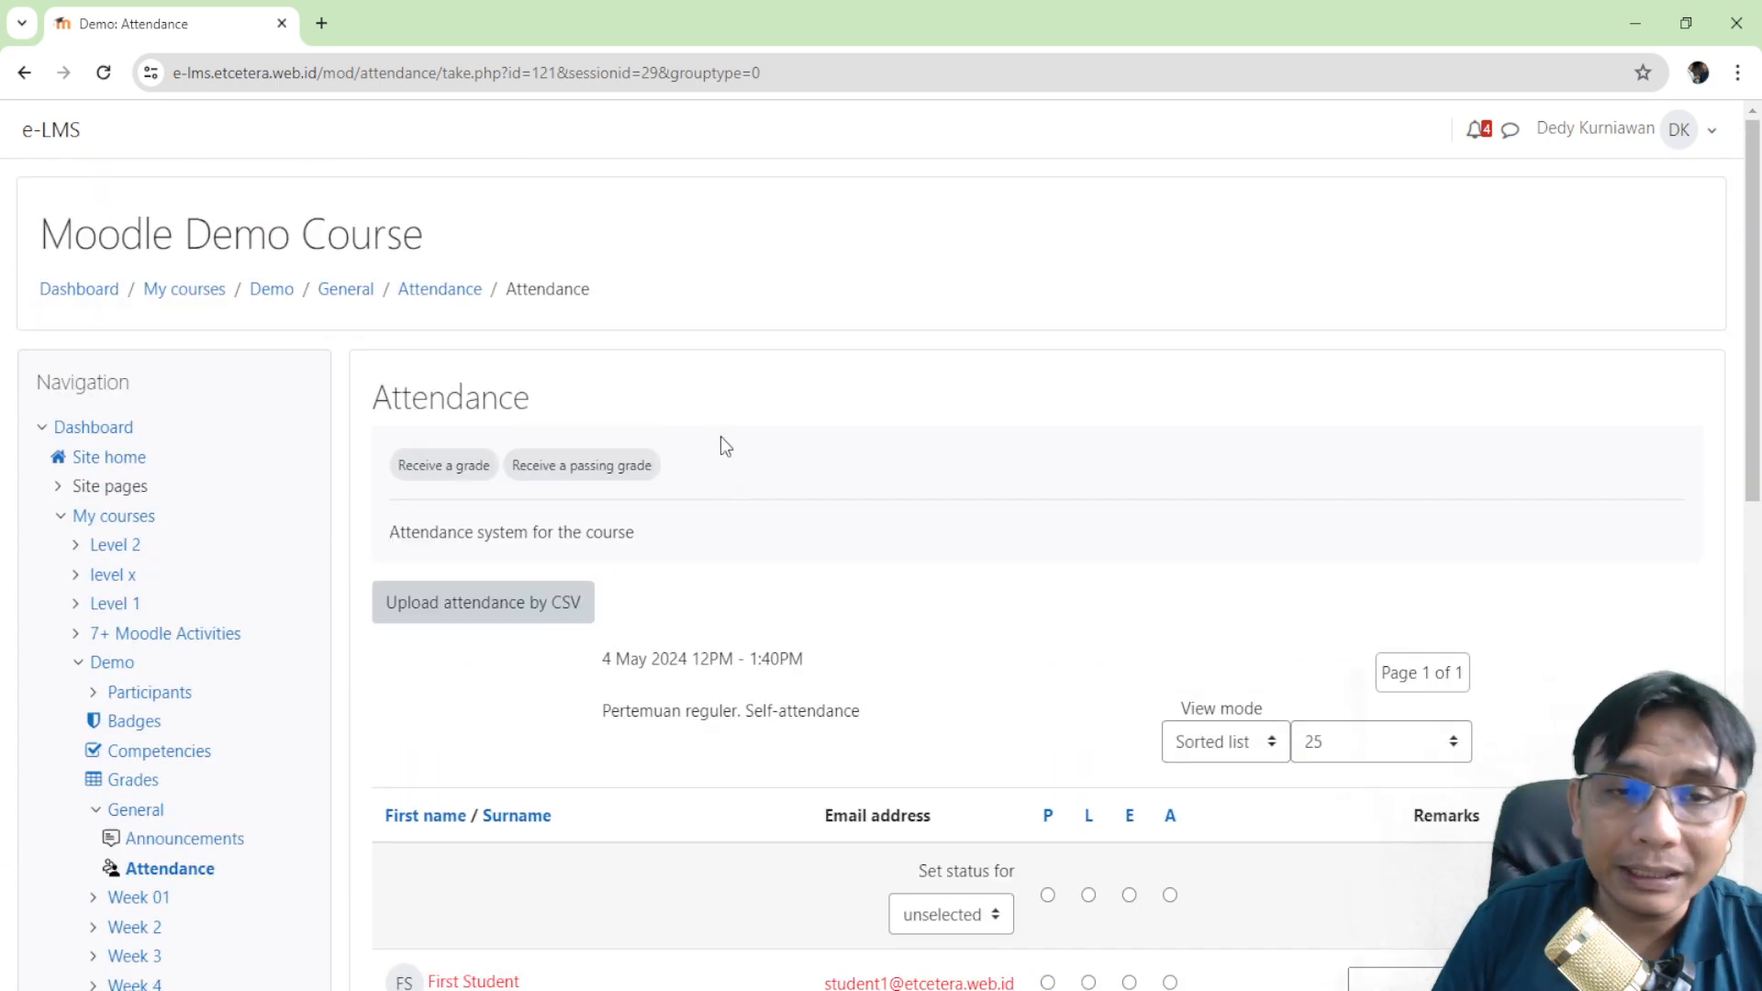
scroll(128, 543, "down", 7)
scroll(216, 539, "down", 3)
scroll(224, 523, "up", 7)
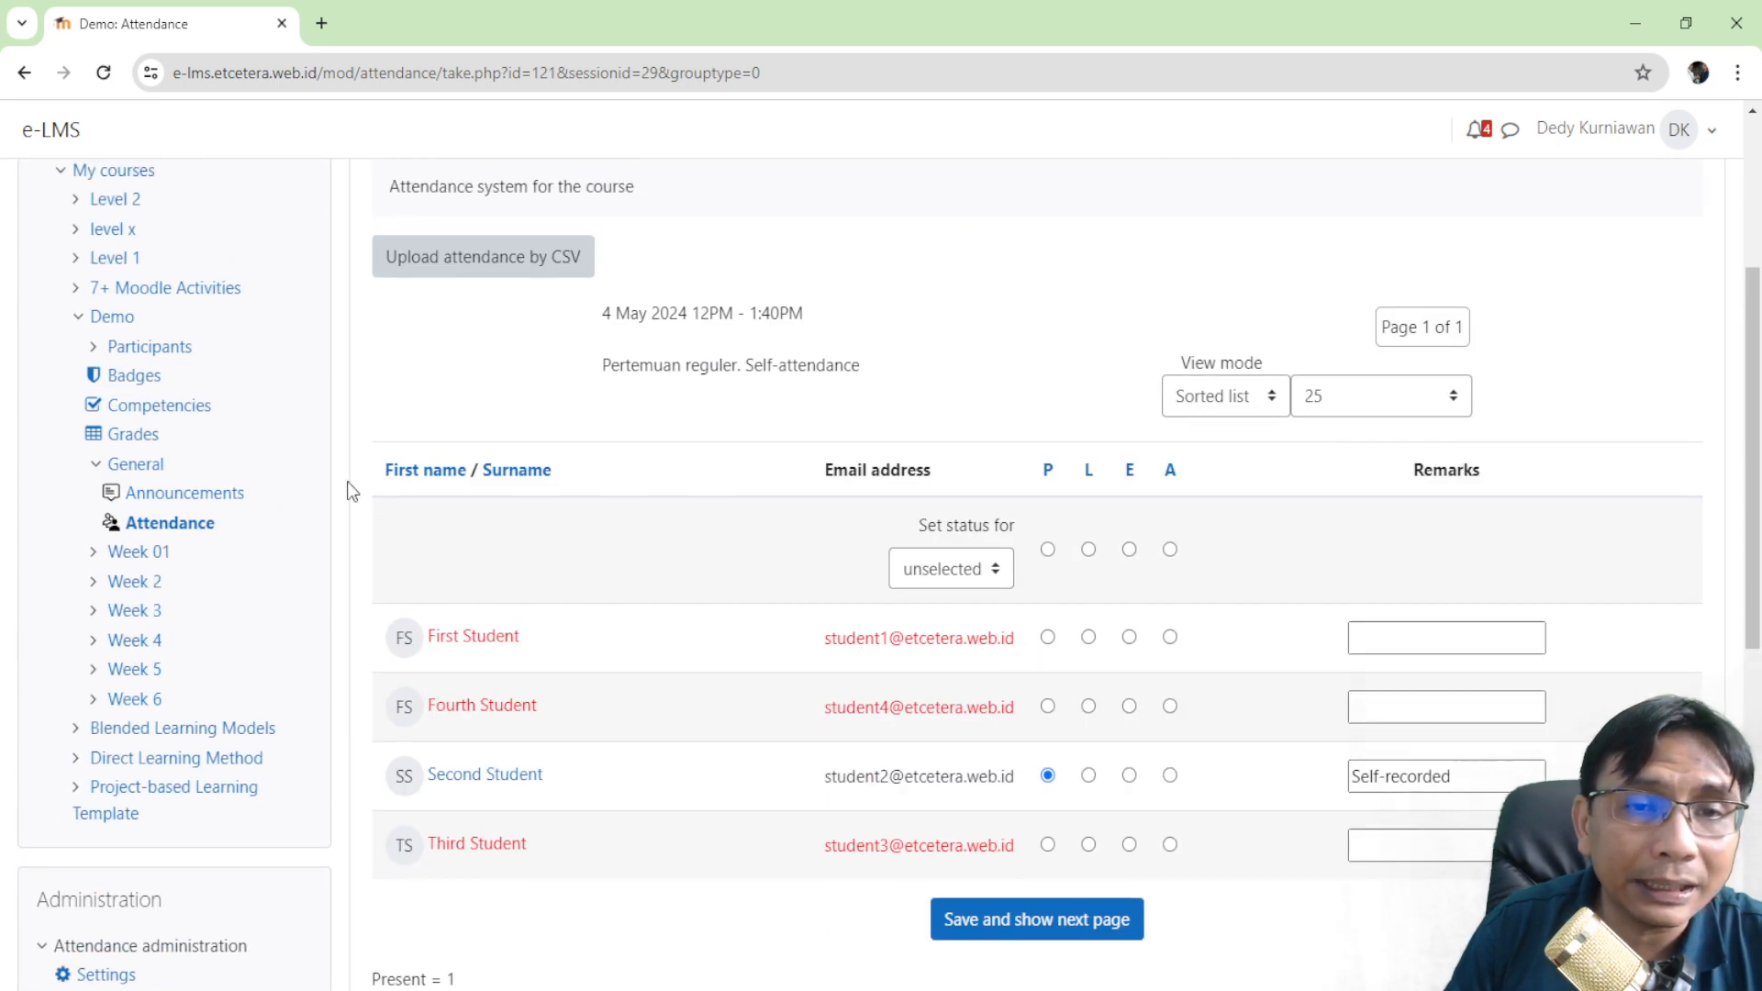
scroll(610, 413, "up", 3)
scroll(142, 488, "down", 8)
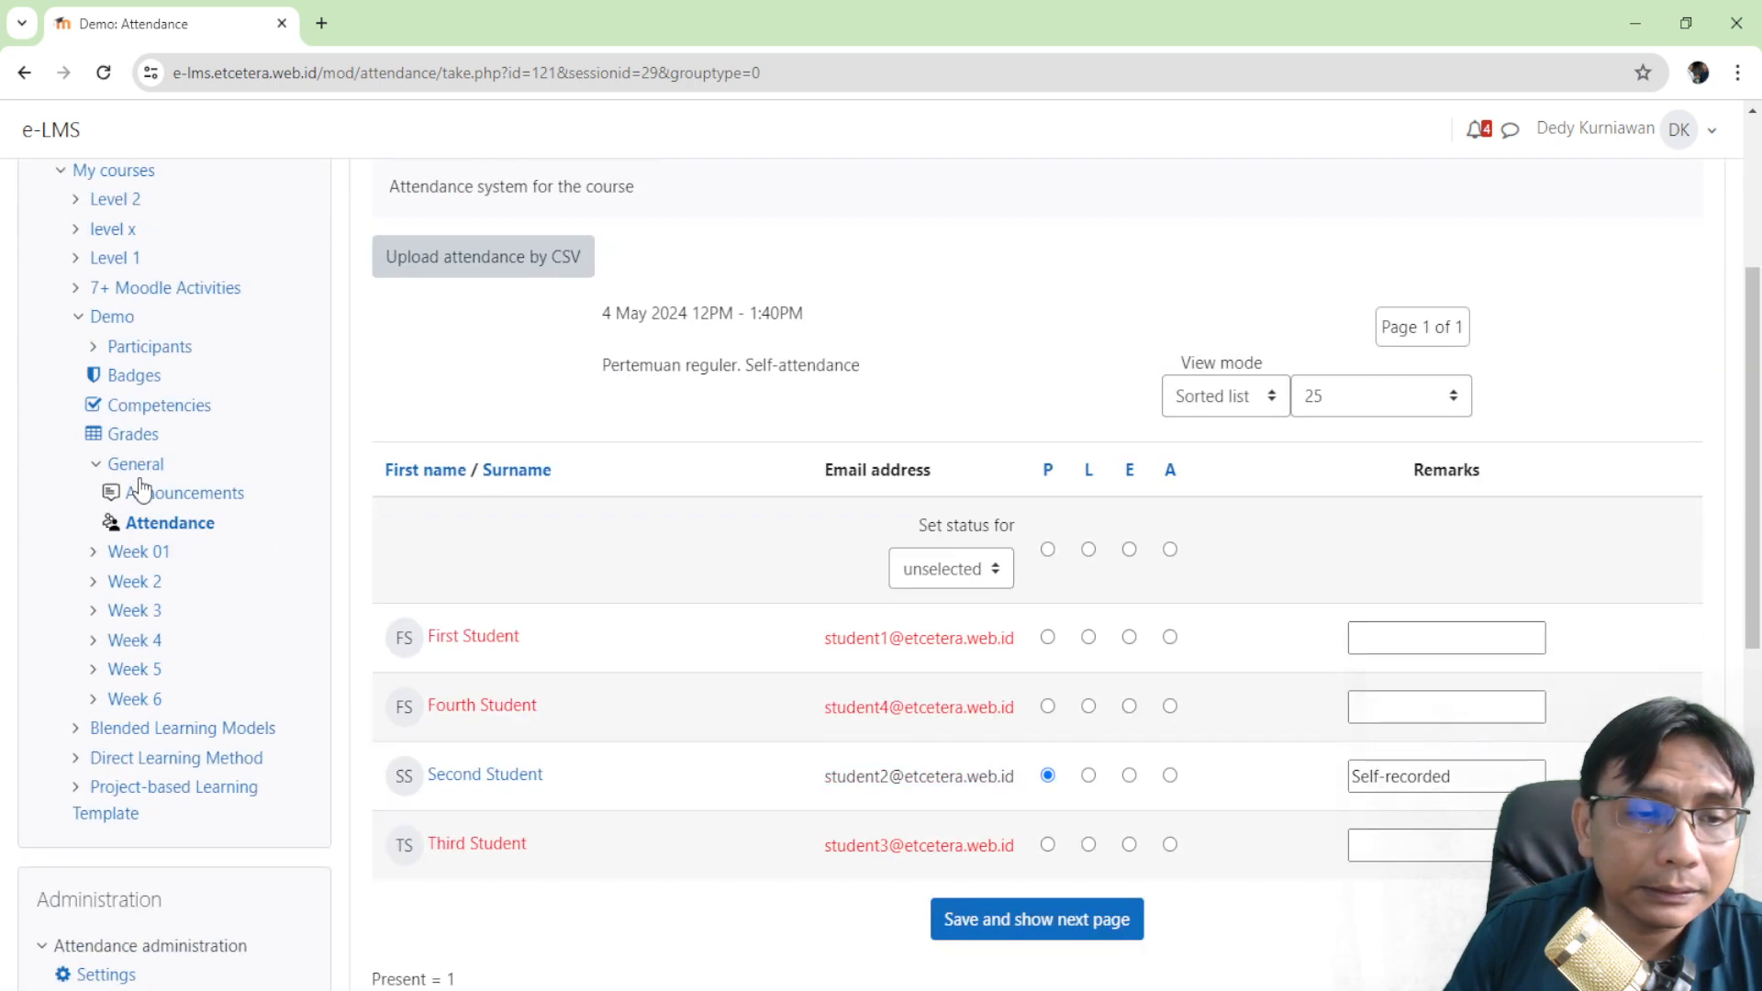
scroll(157, 484, "down", 1)
scroll(158, 481, "down", 3)
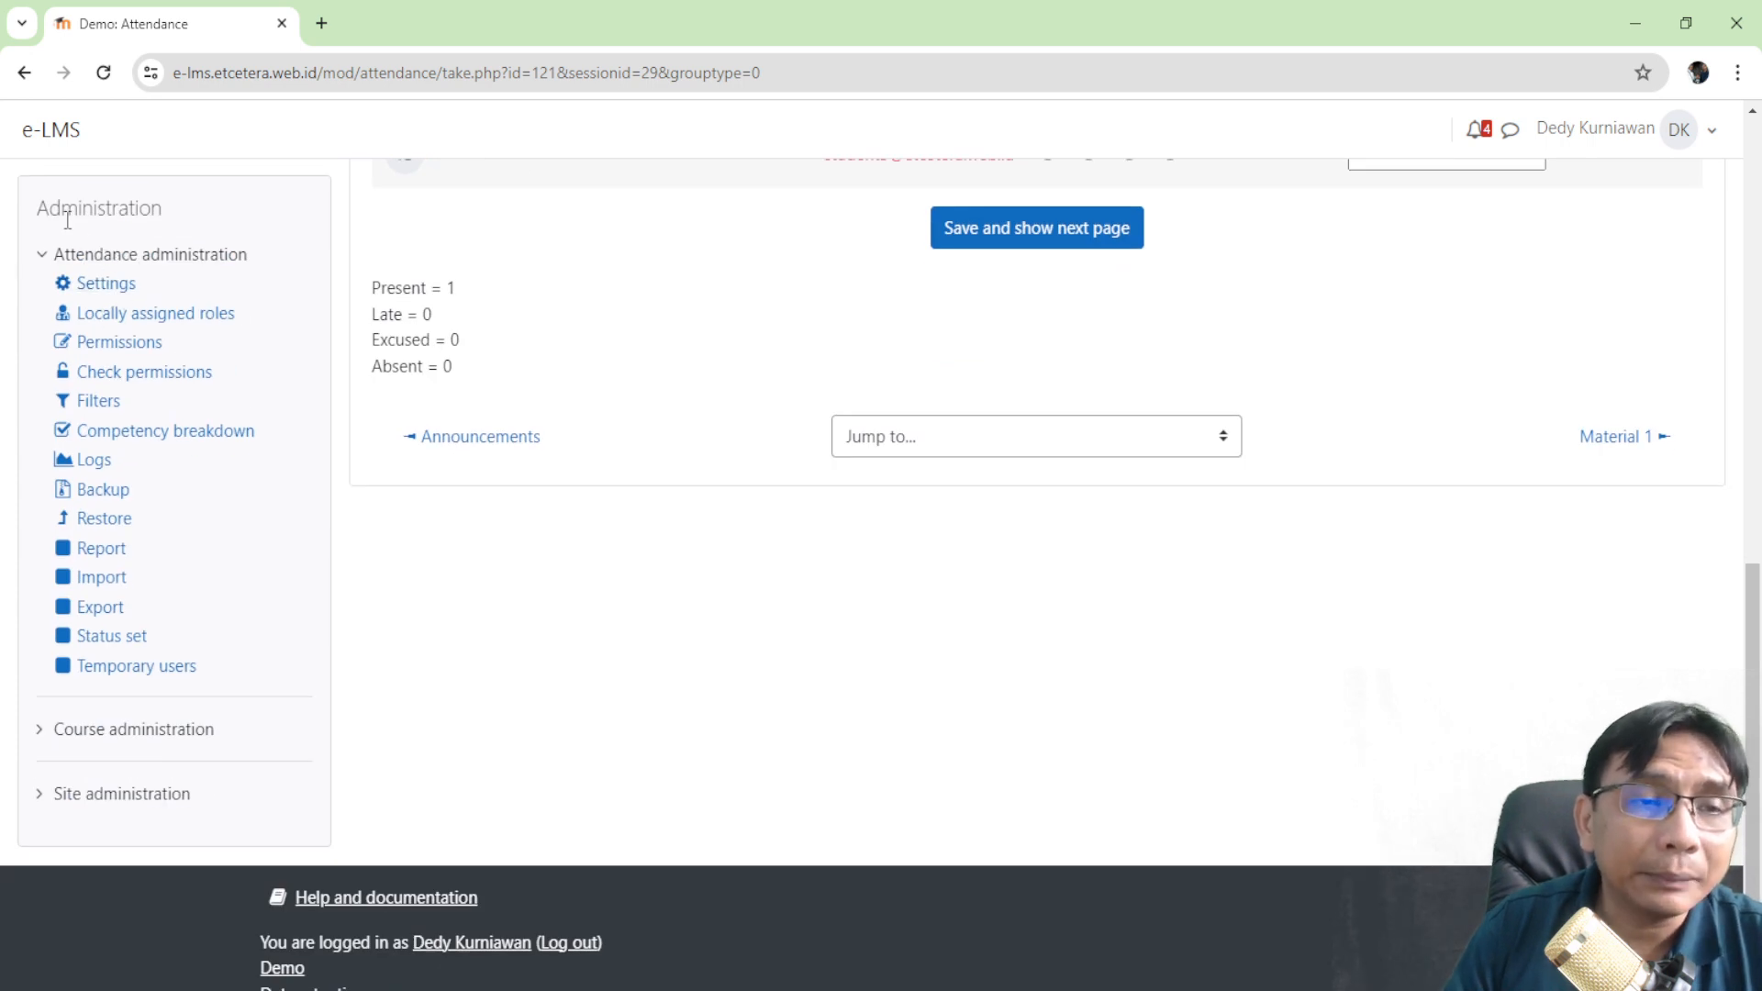
- Highlight the Attendance administration options, then open the Status set page
left_click_drag(24, 216, 168, 228)
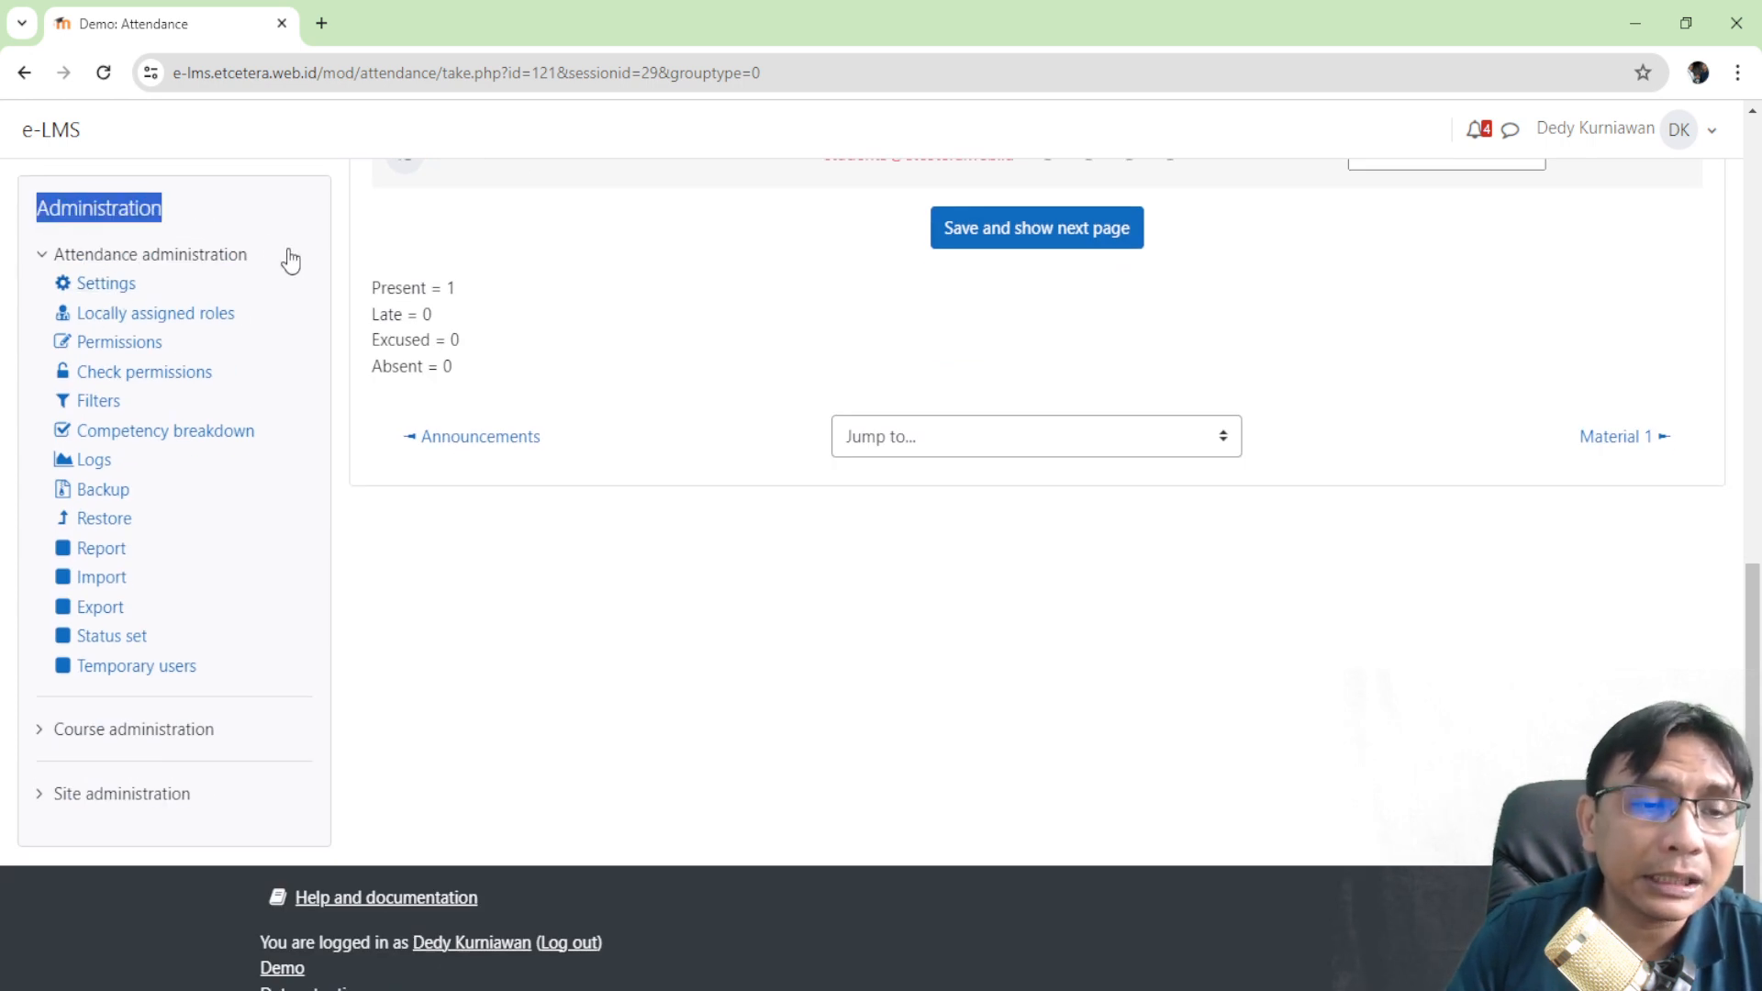
left_click_drag(294, 265, 12, 246)
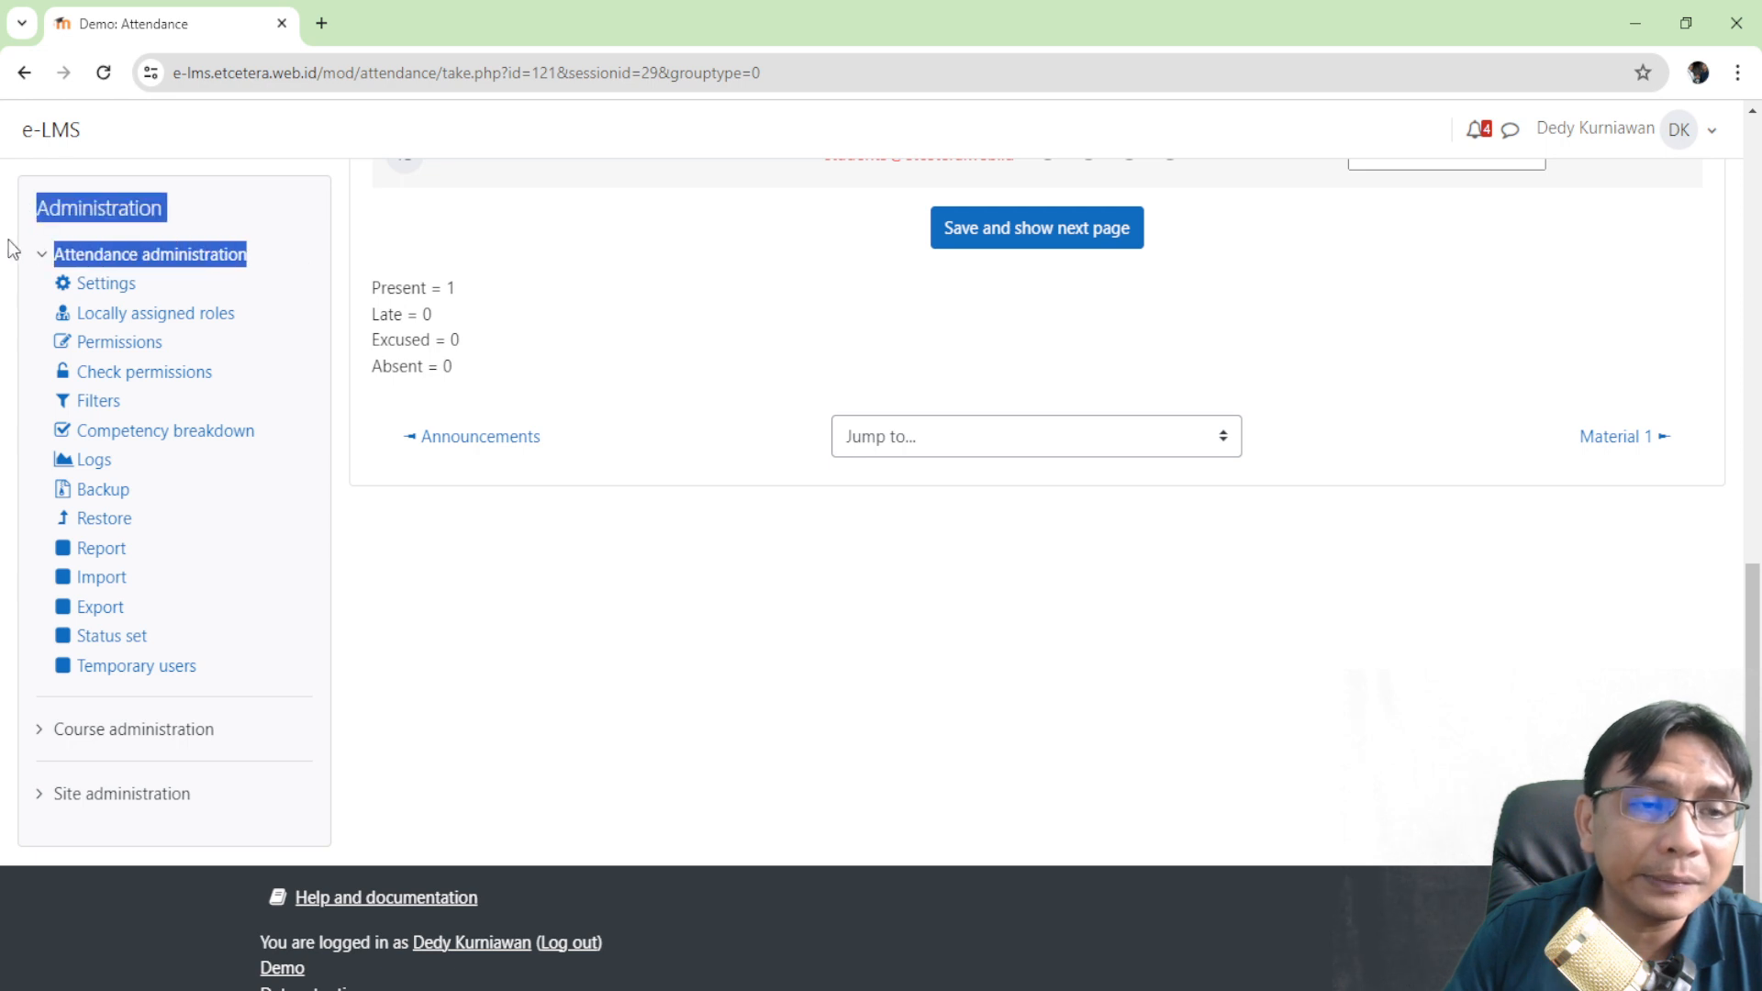
left_click(275, 313)
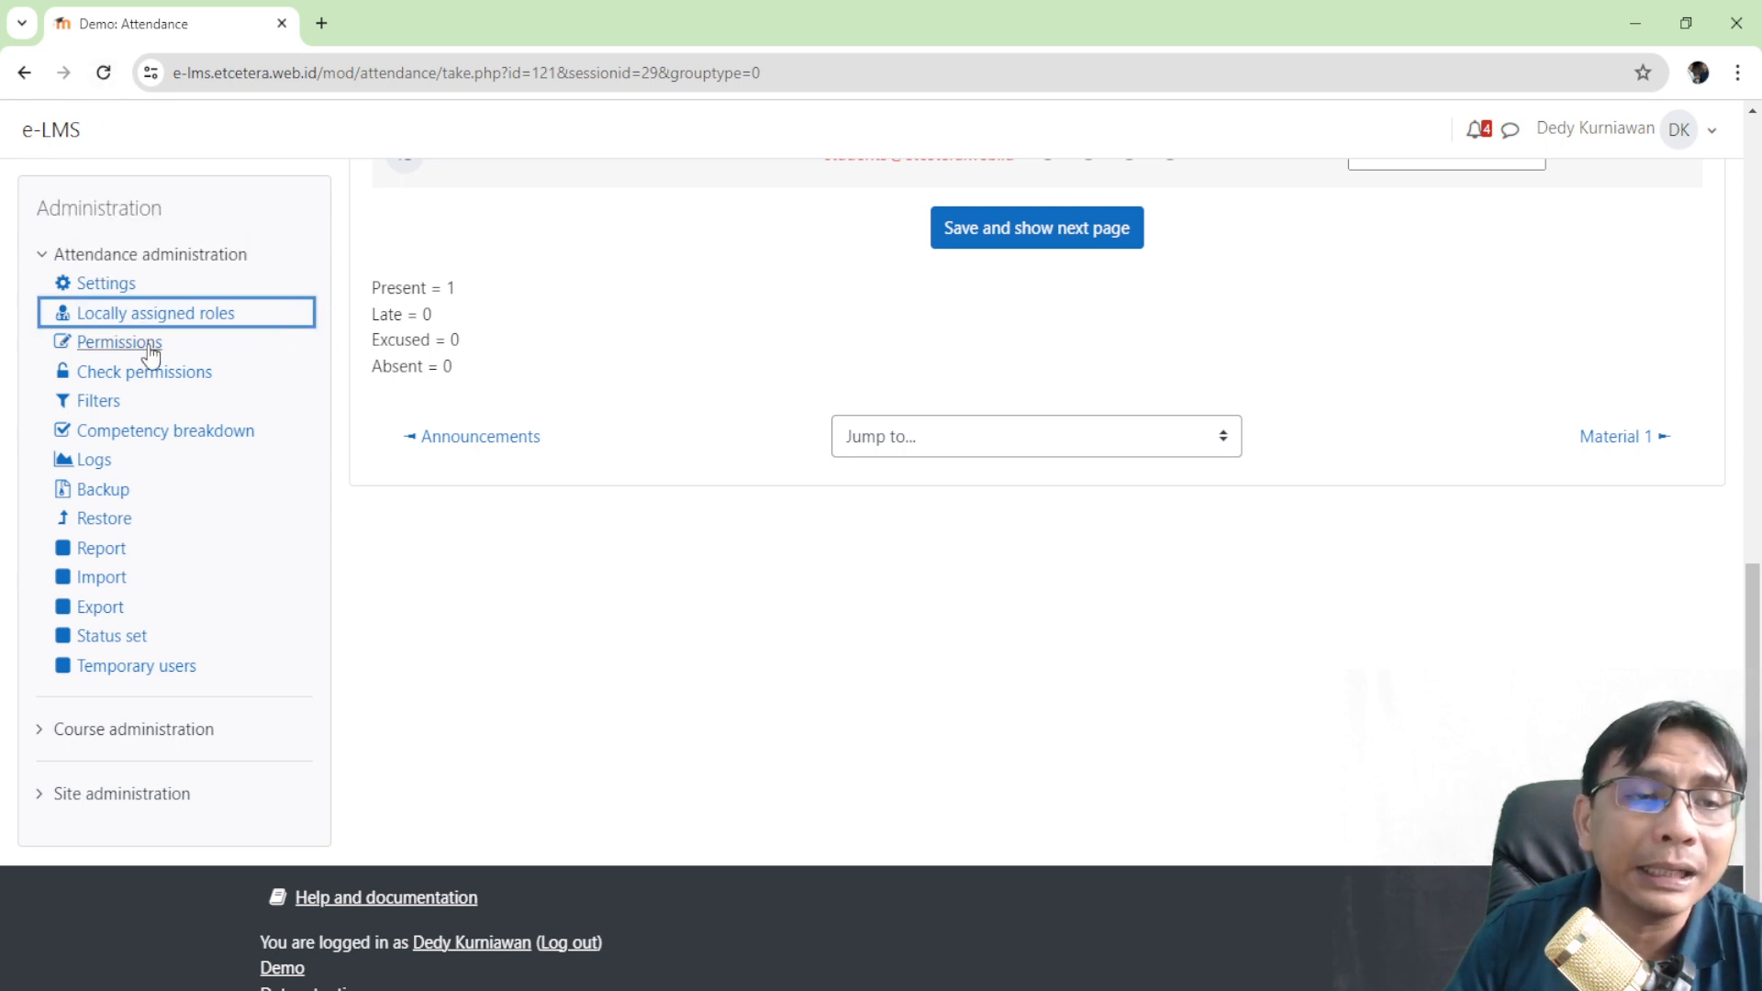
left_click(592, 541)
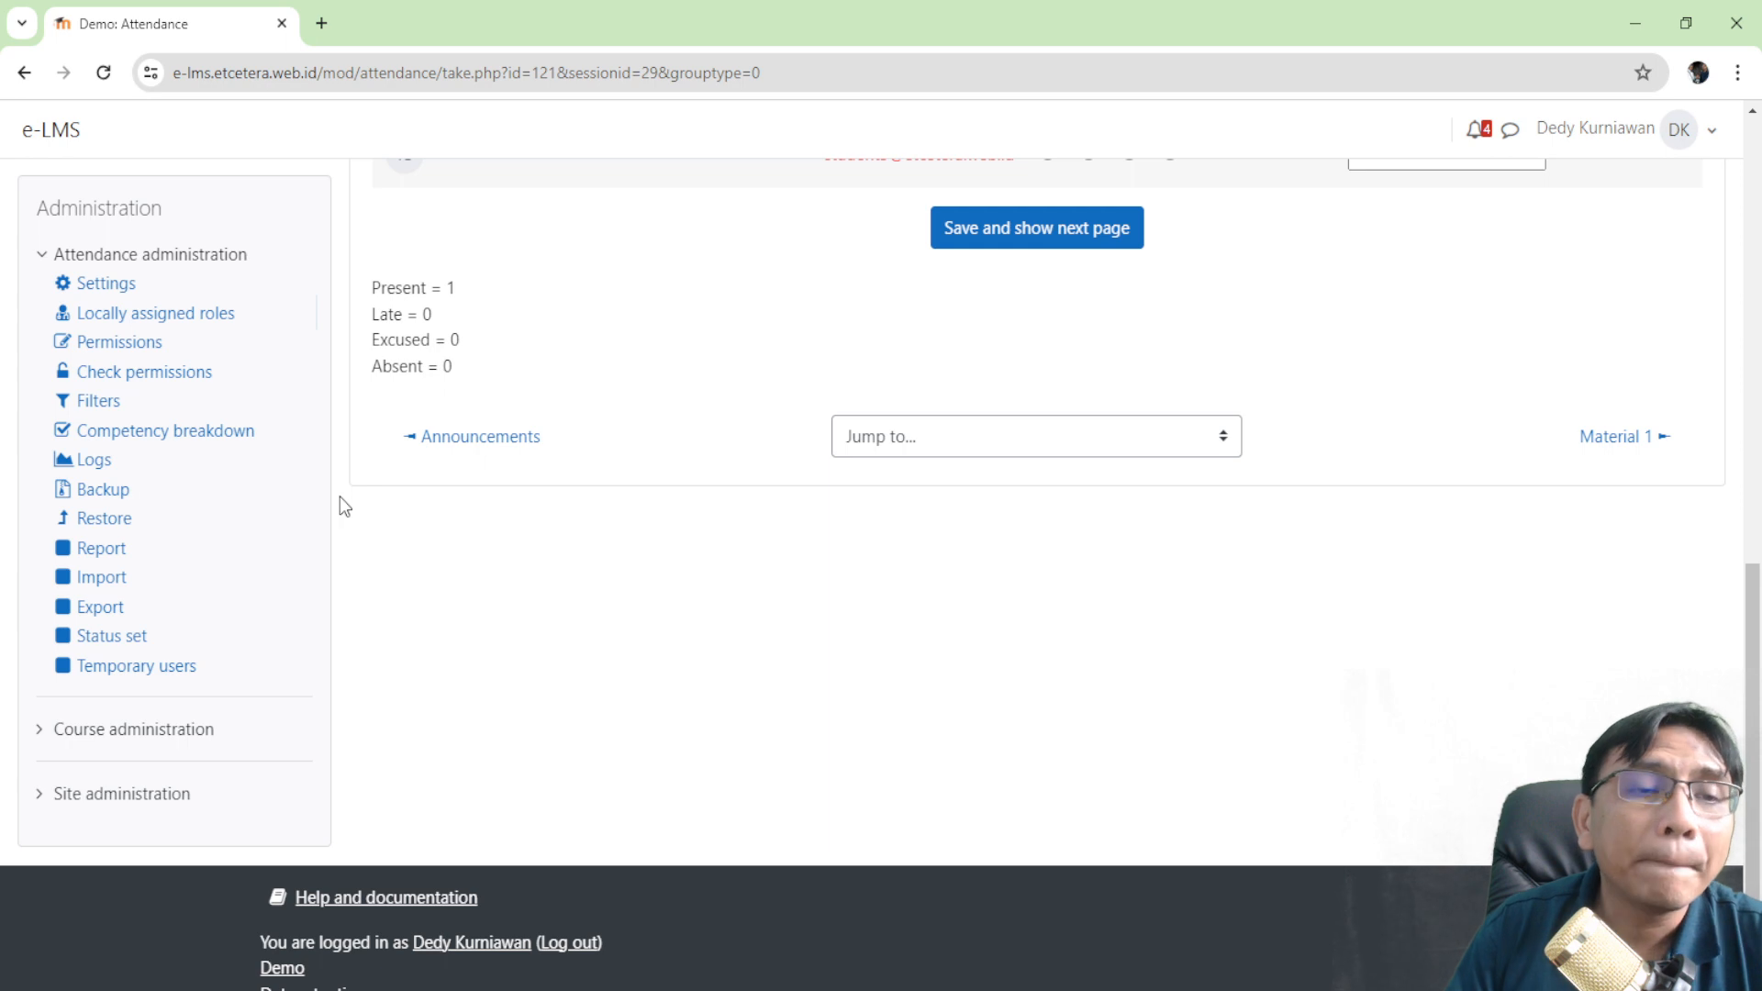
left_click(114, 643)
scroll(244, 629, "down", 4)
scroll(498, 481, "up", 2)
scroll(1023, 621, "down", 1)
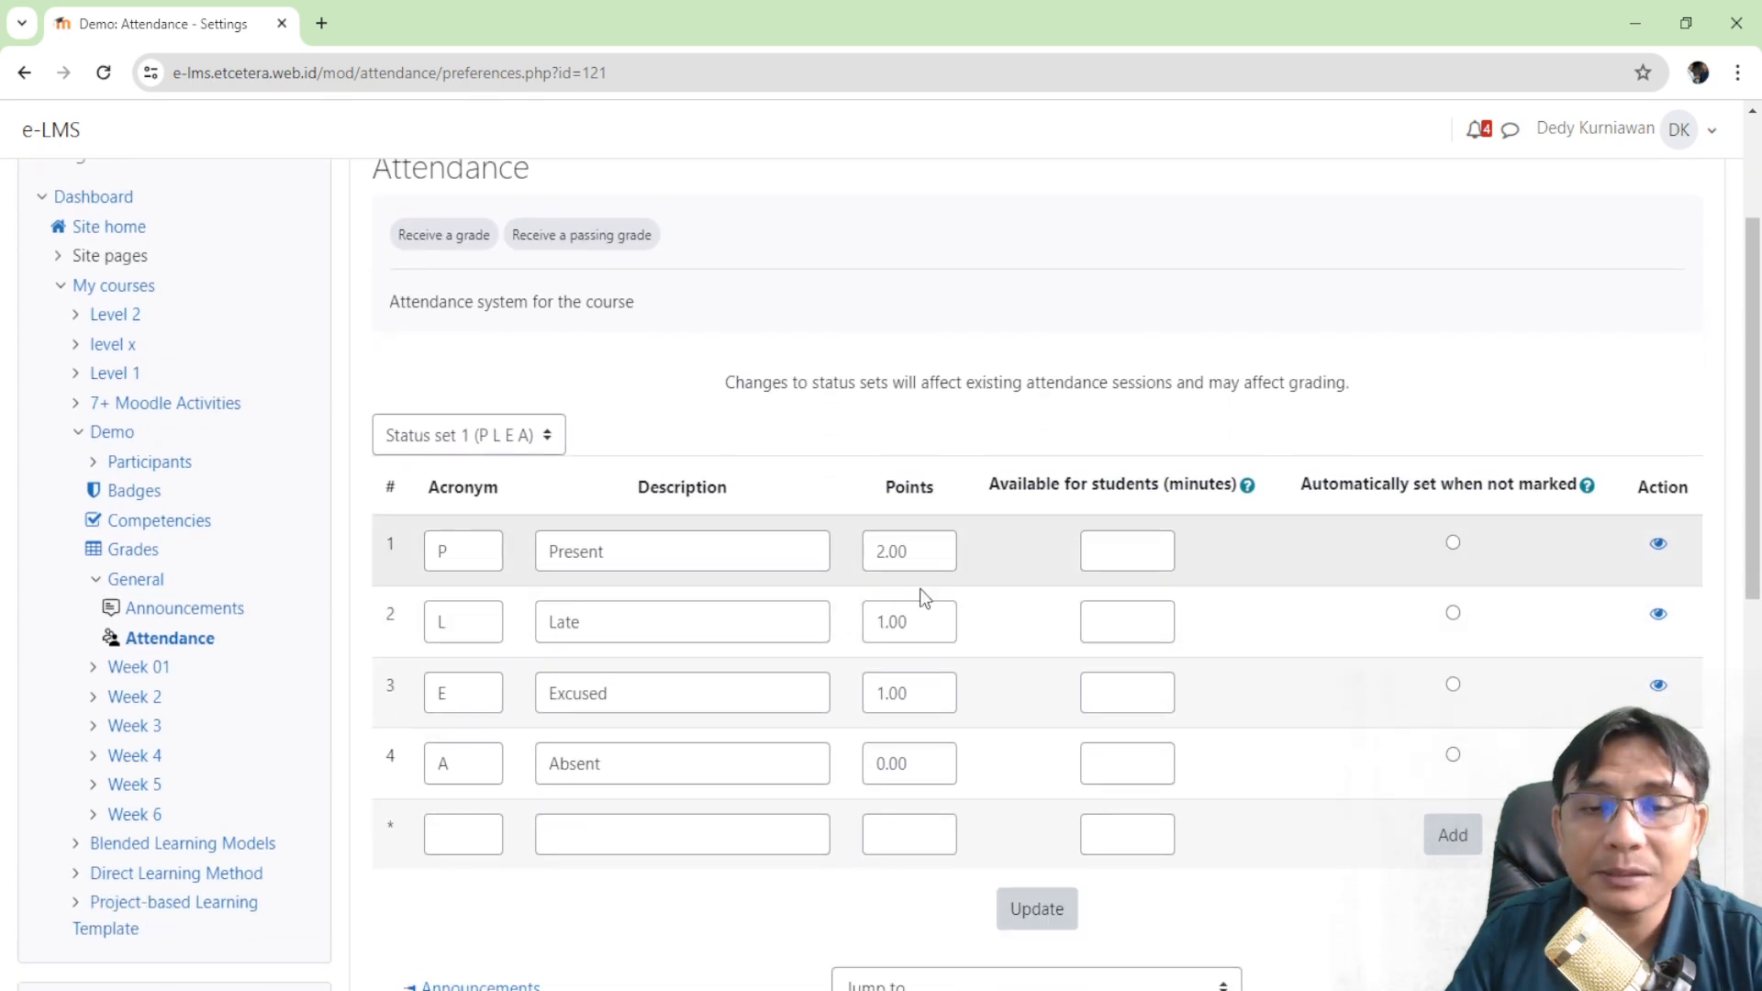
scroll(953, 576, "down", 2)
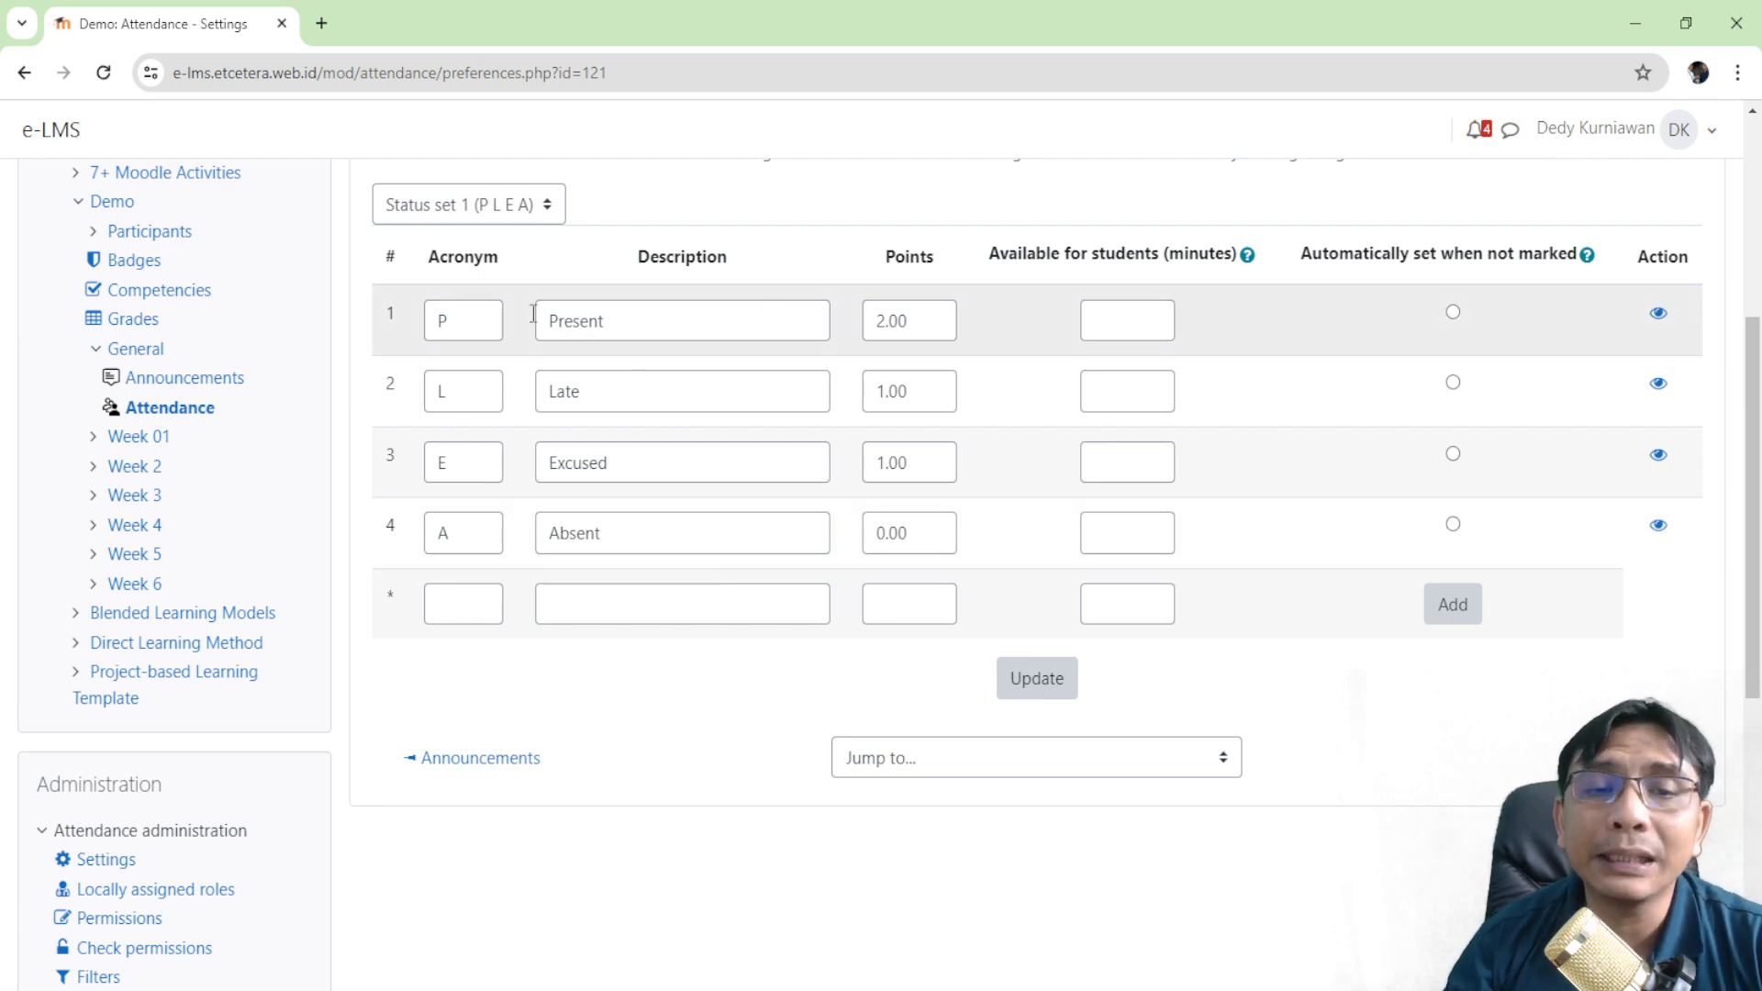
double_click(942, 321)
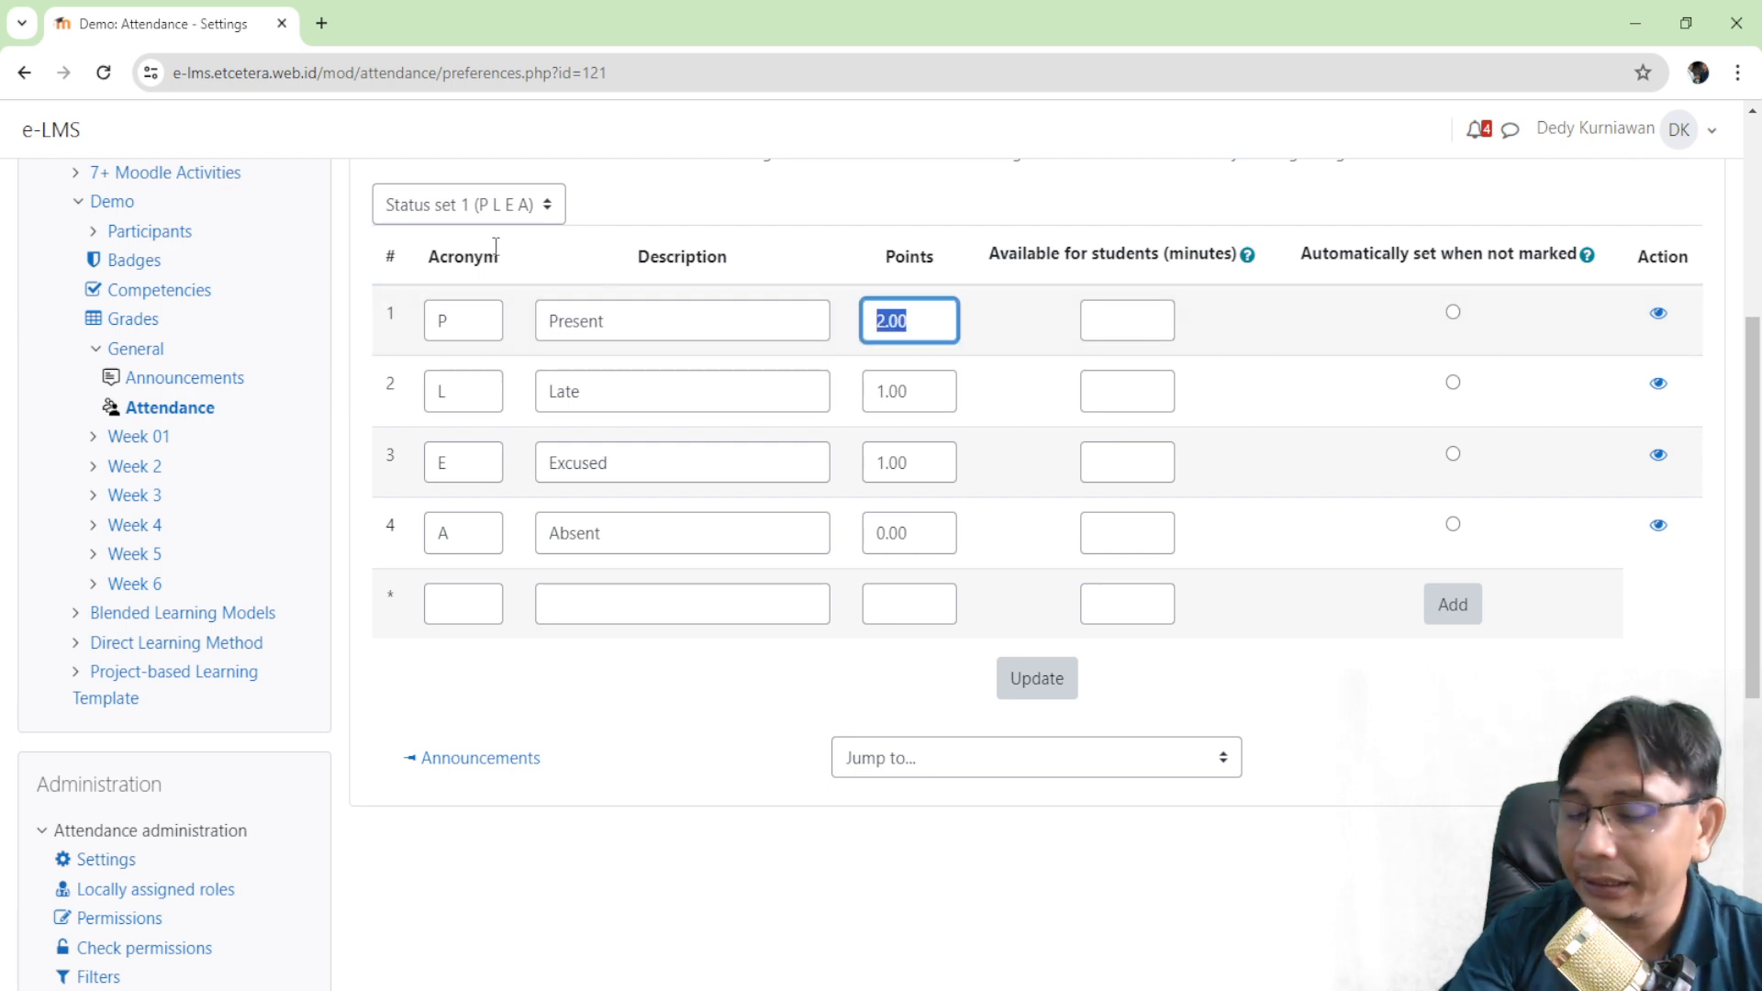
type("100")
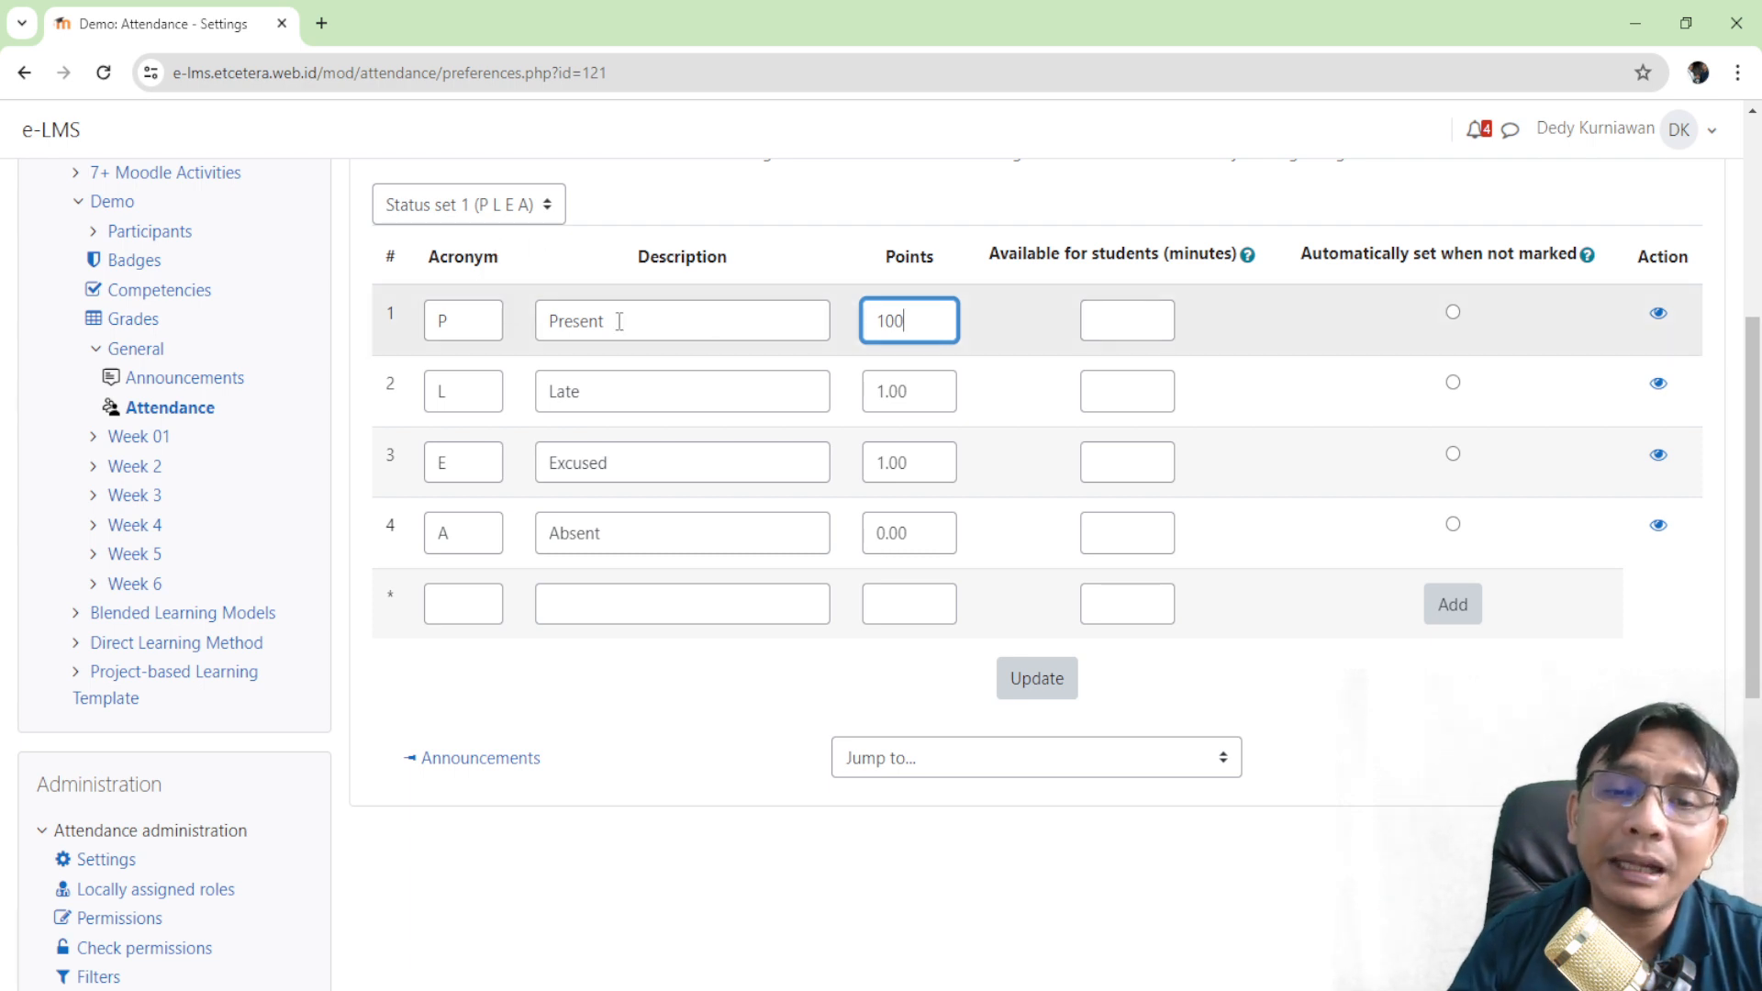
double_click(874, 383)
type("75")
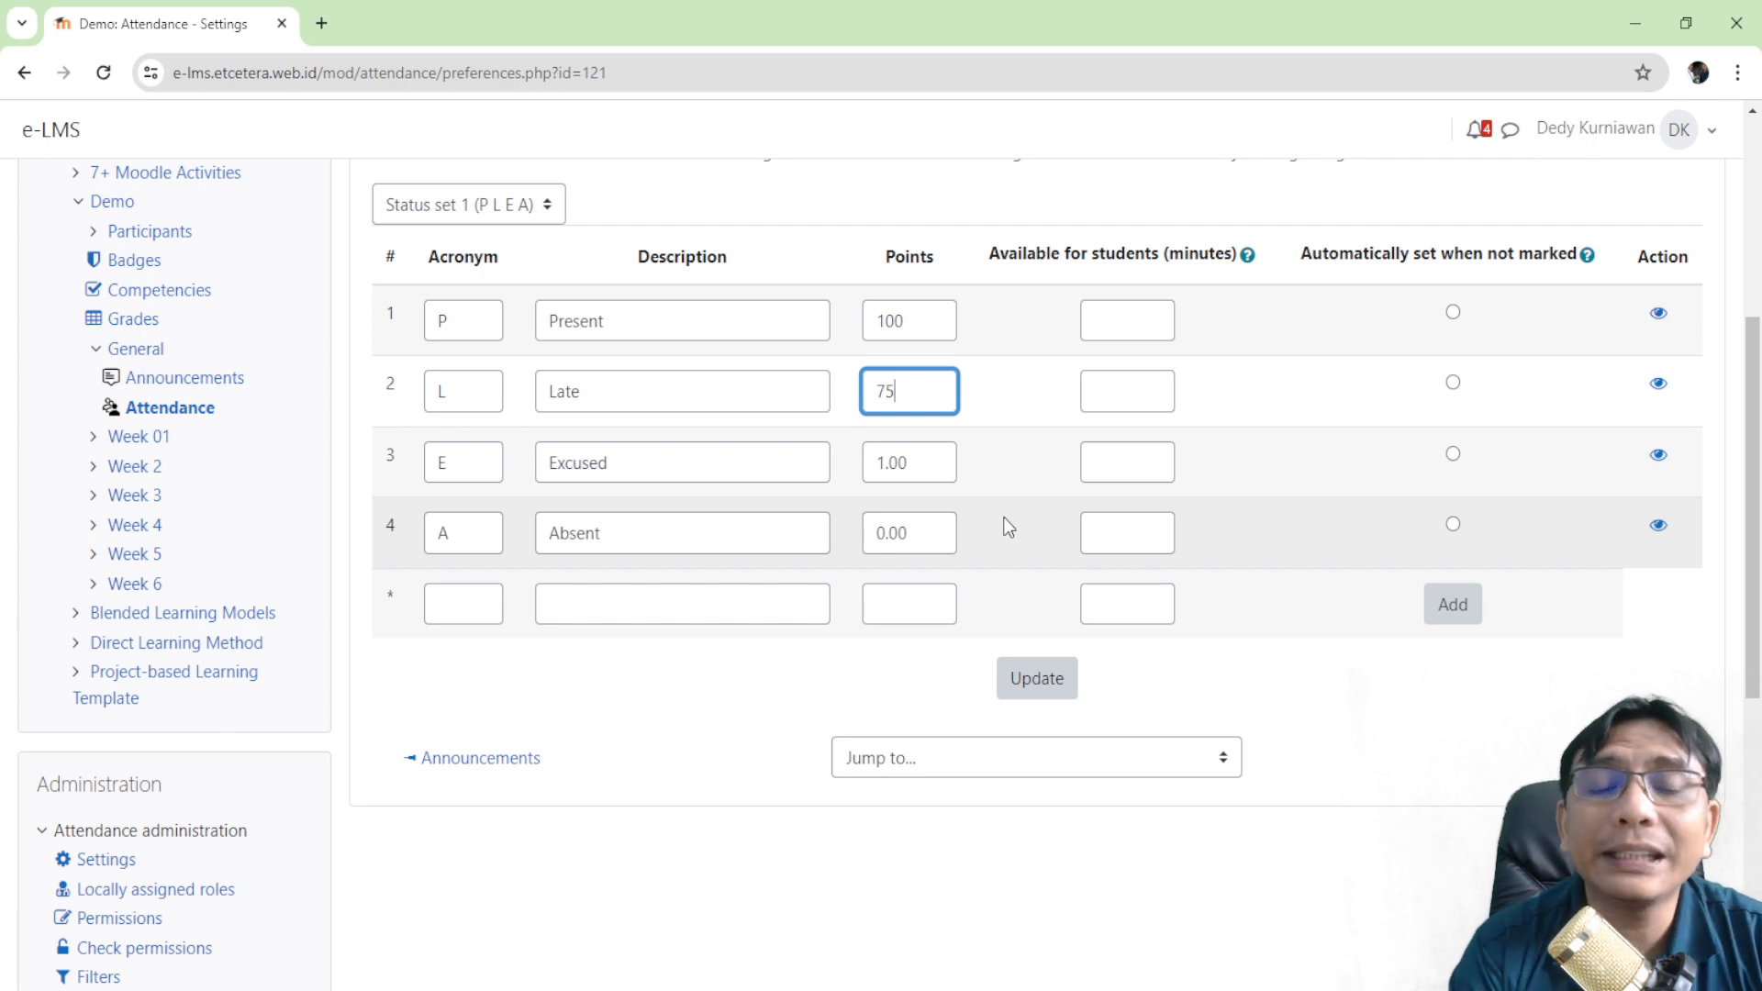
double_click(955, 464)
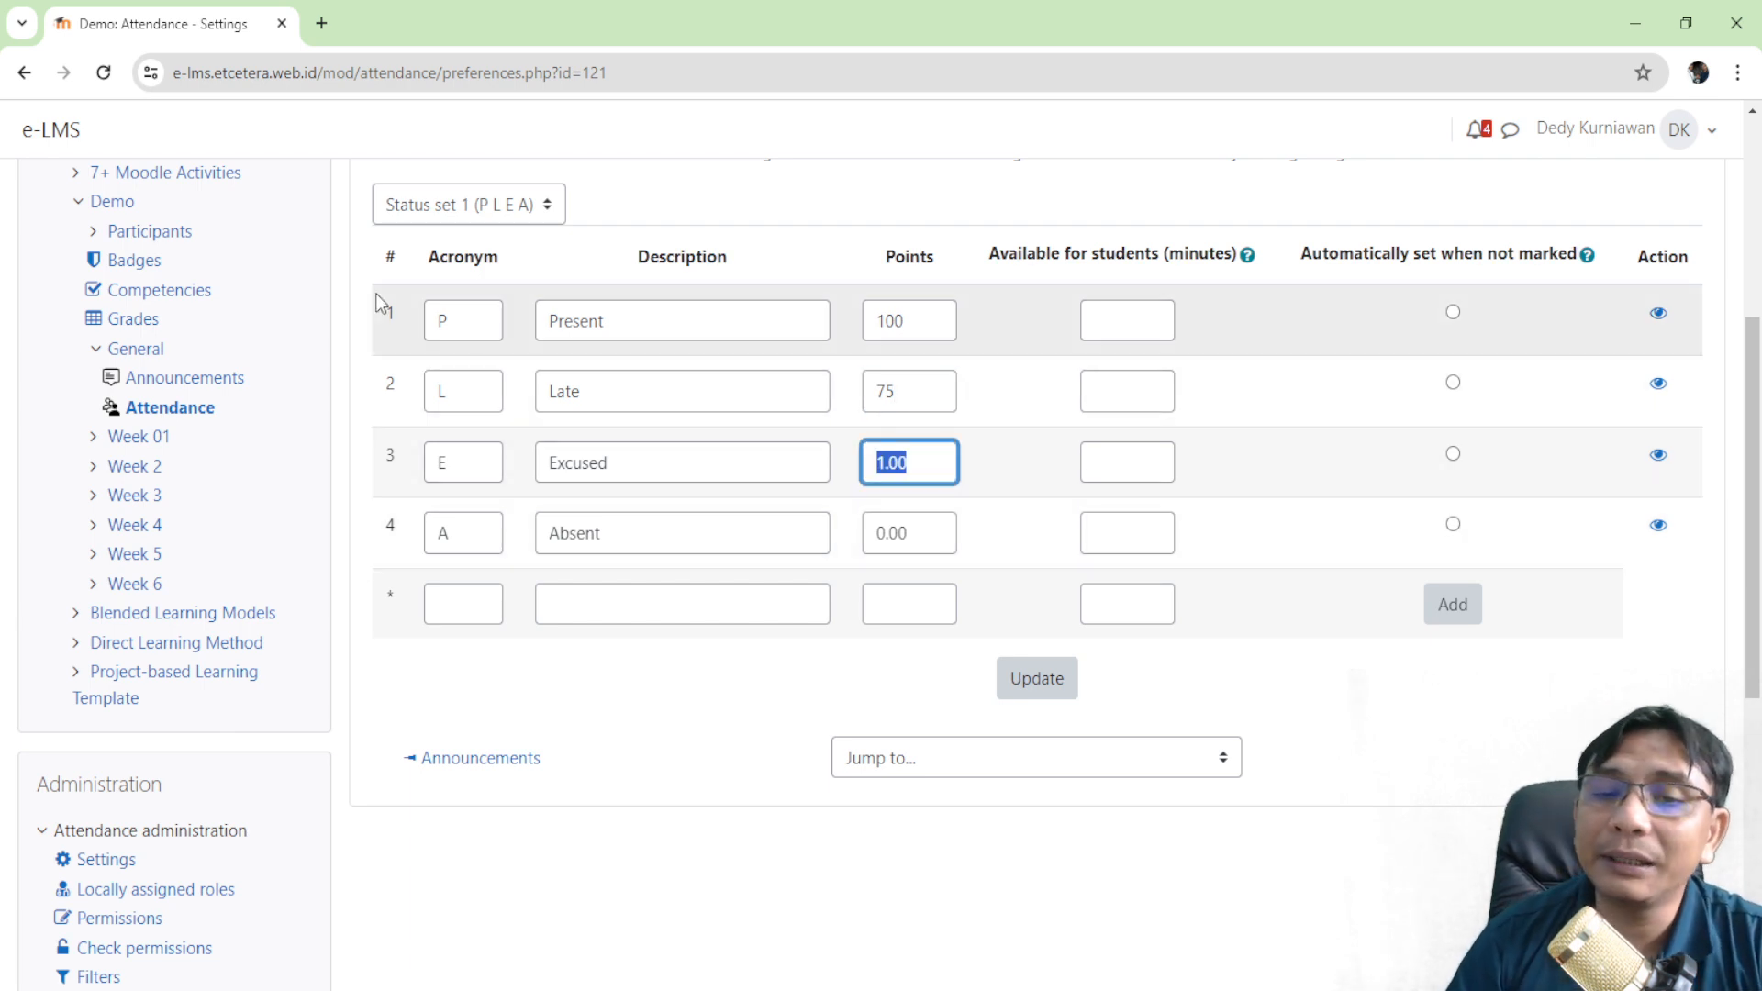
type("50")
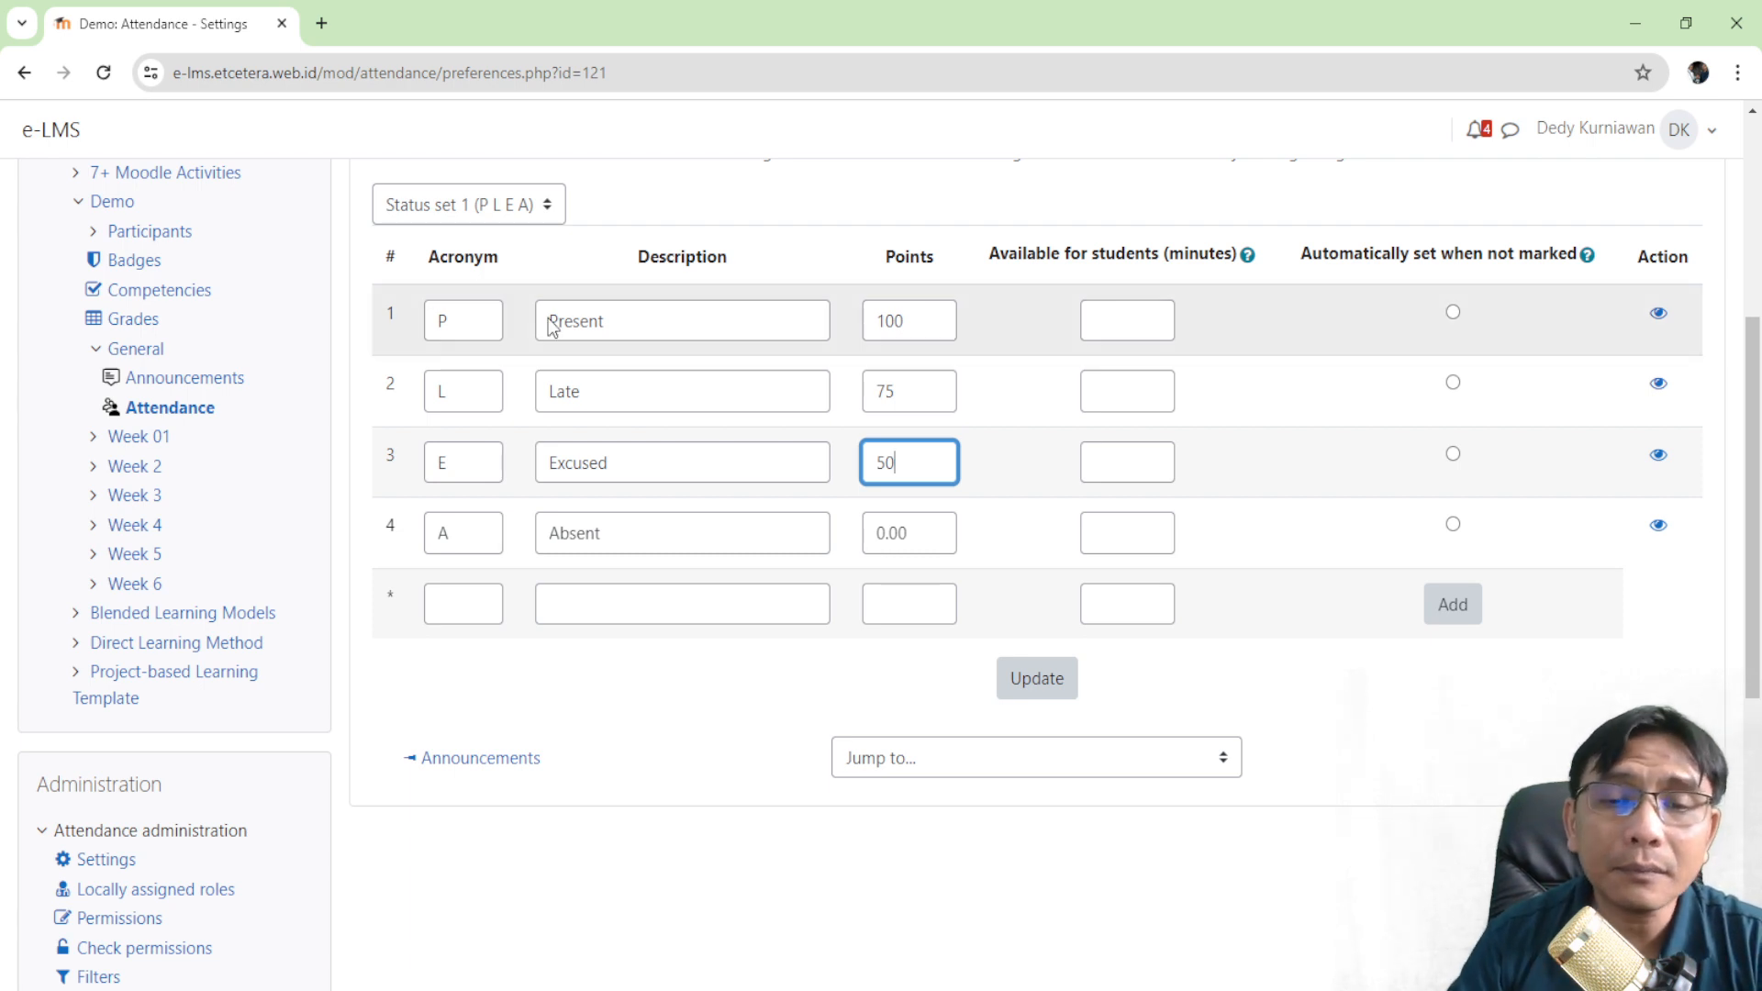
left_click(932, 540)
double_click(932, 541)
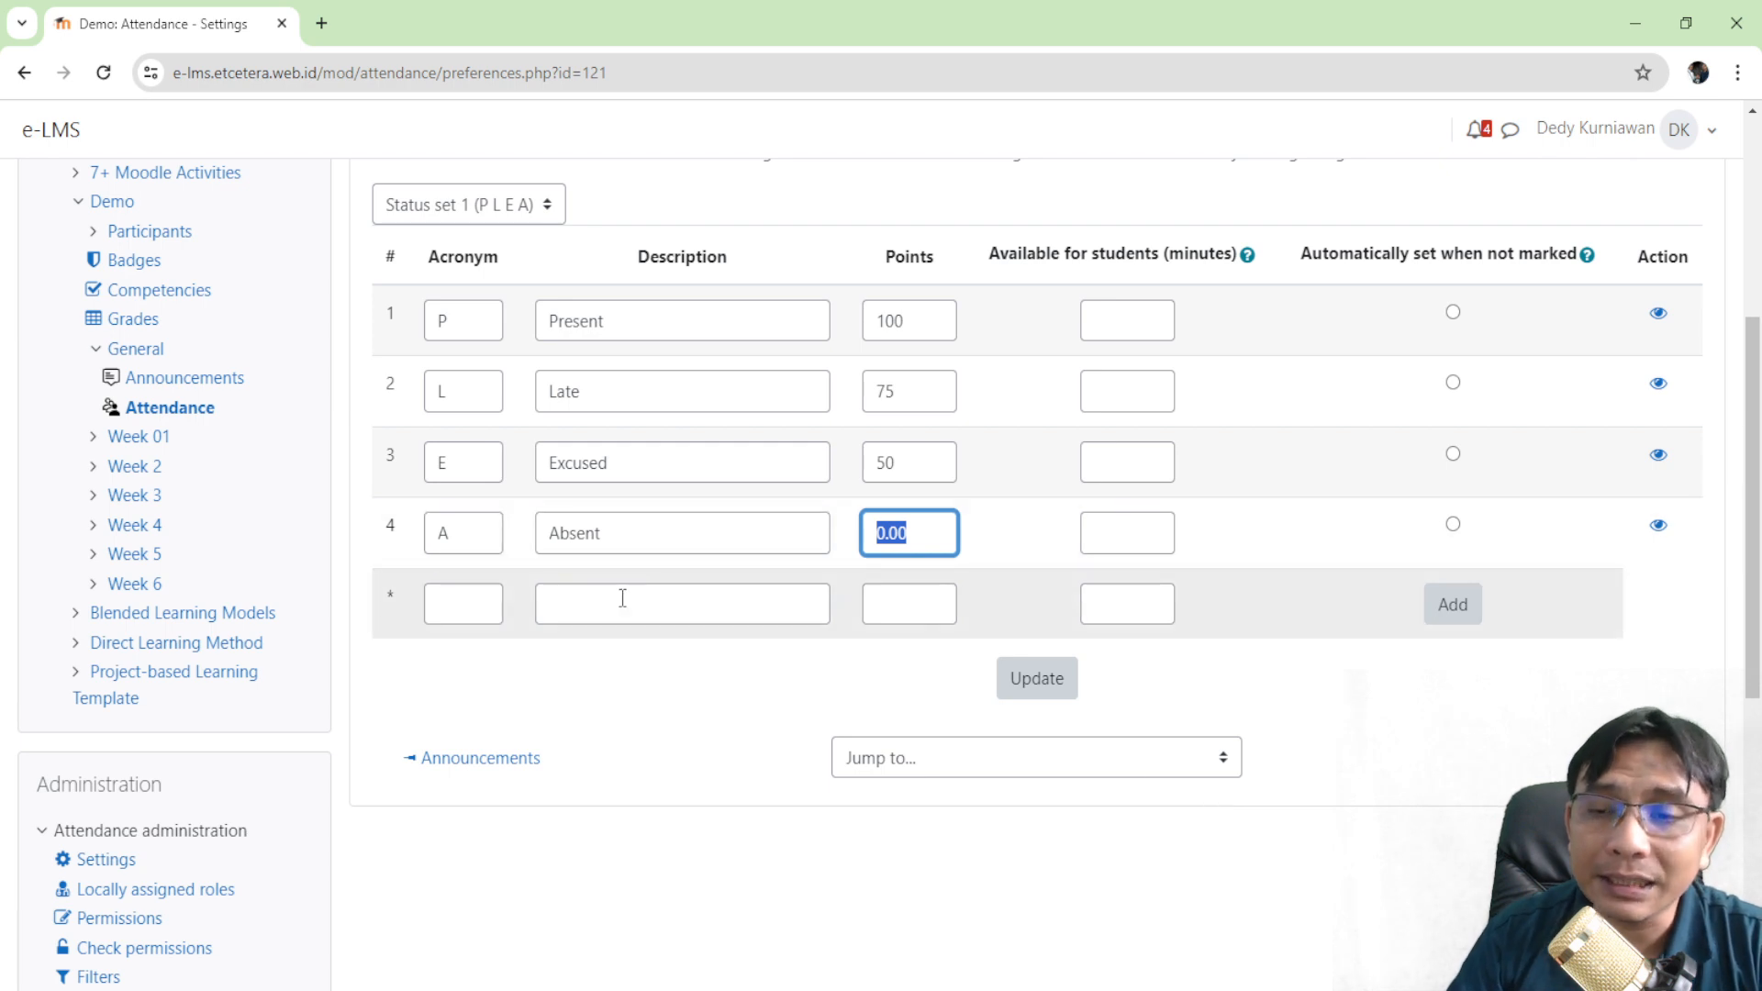
left_click(467, 603)
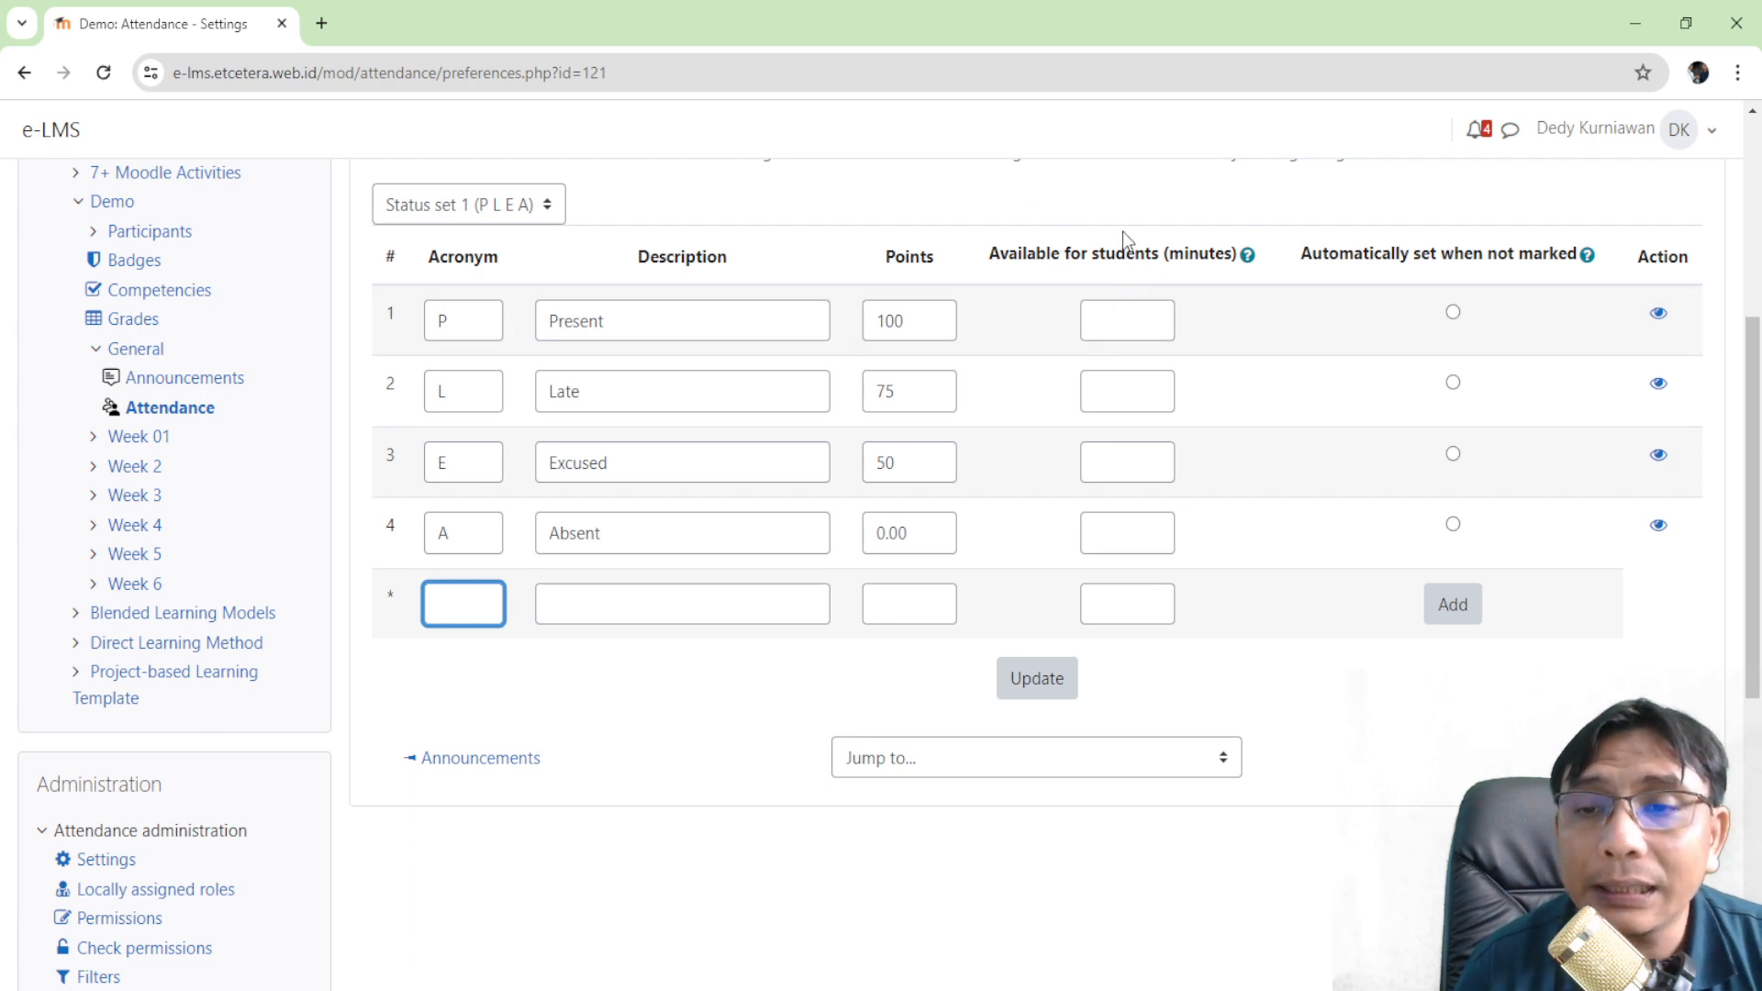
left_click_drag(1000, 253, 1243, 275)
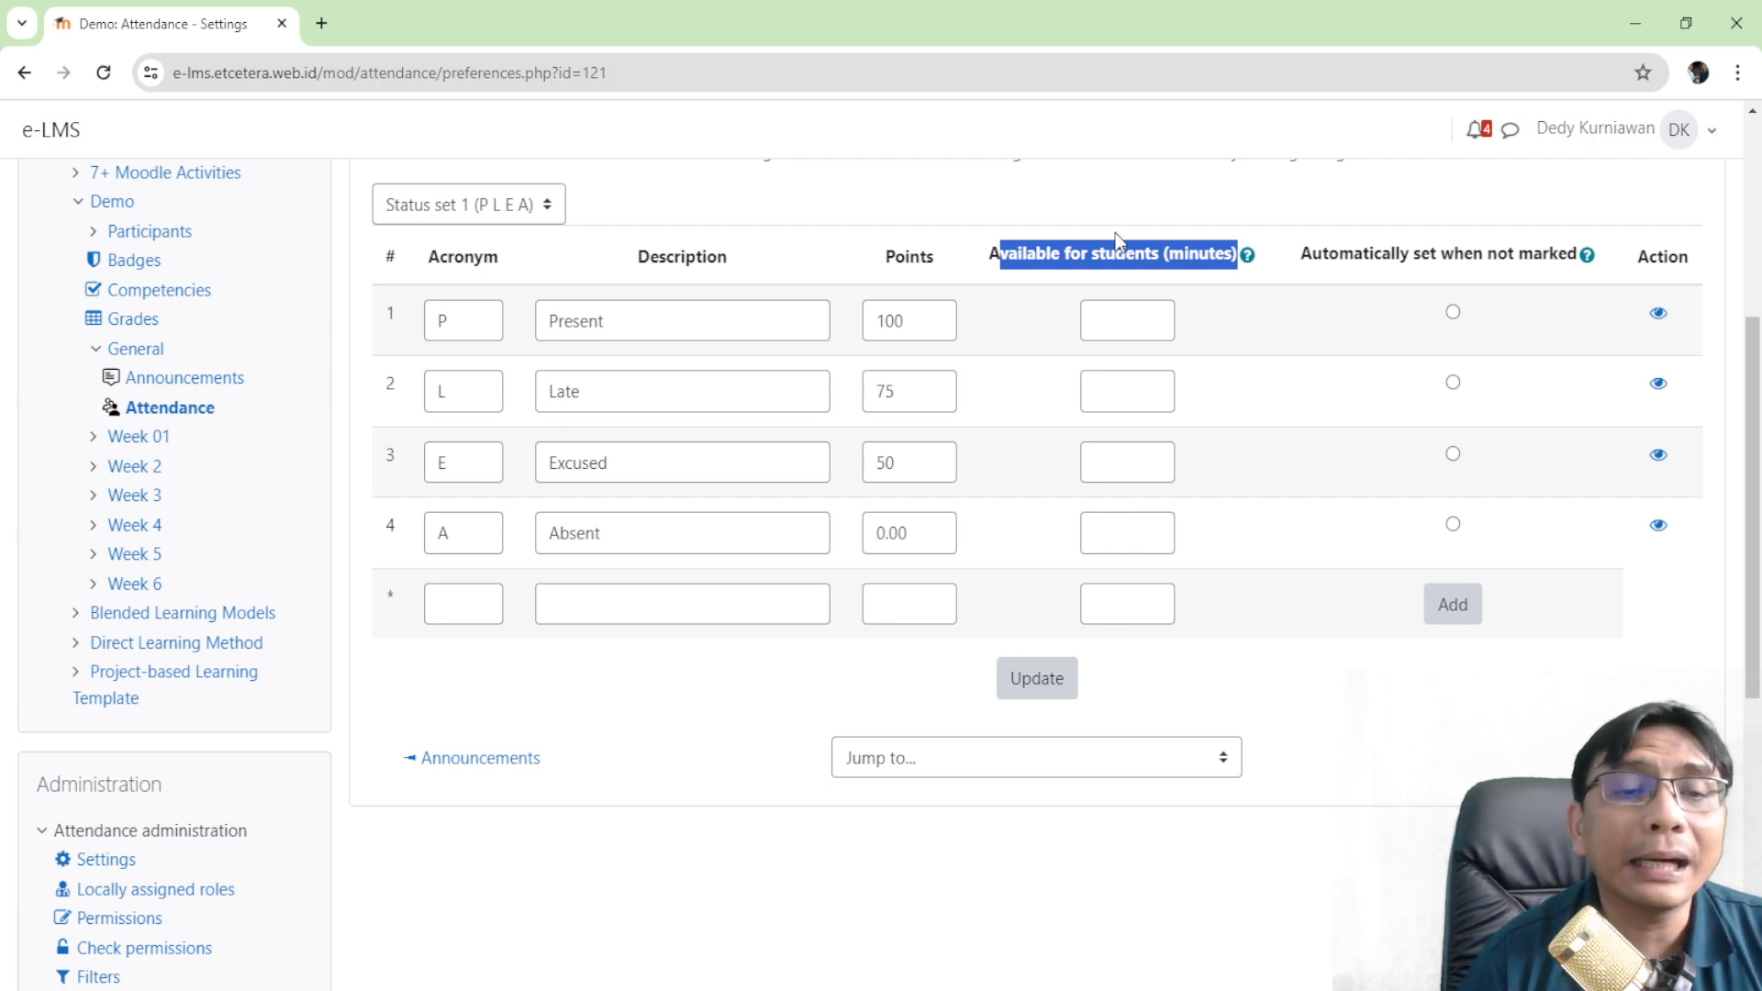
- Allow 15 minutes of self-marking for Present and 40 minutes for Late
left_click(1096, 321)
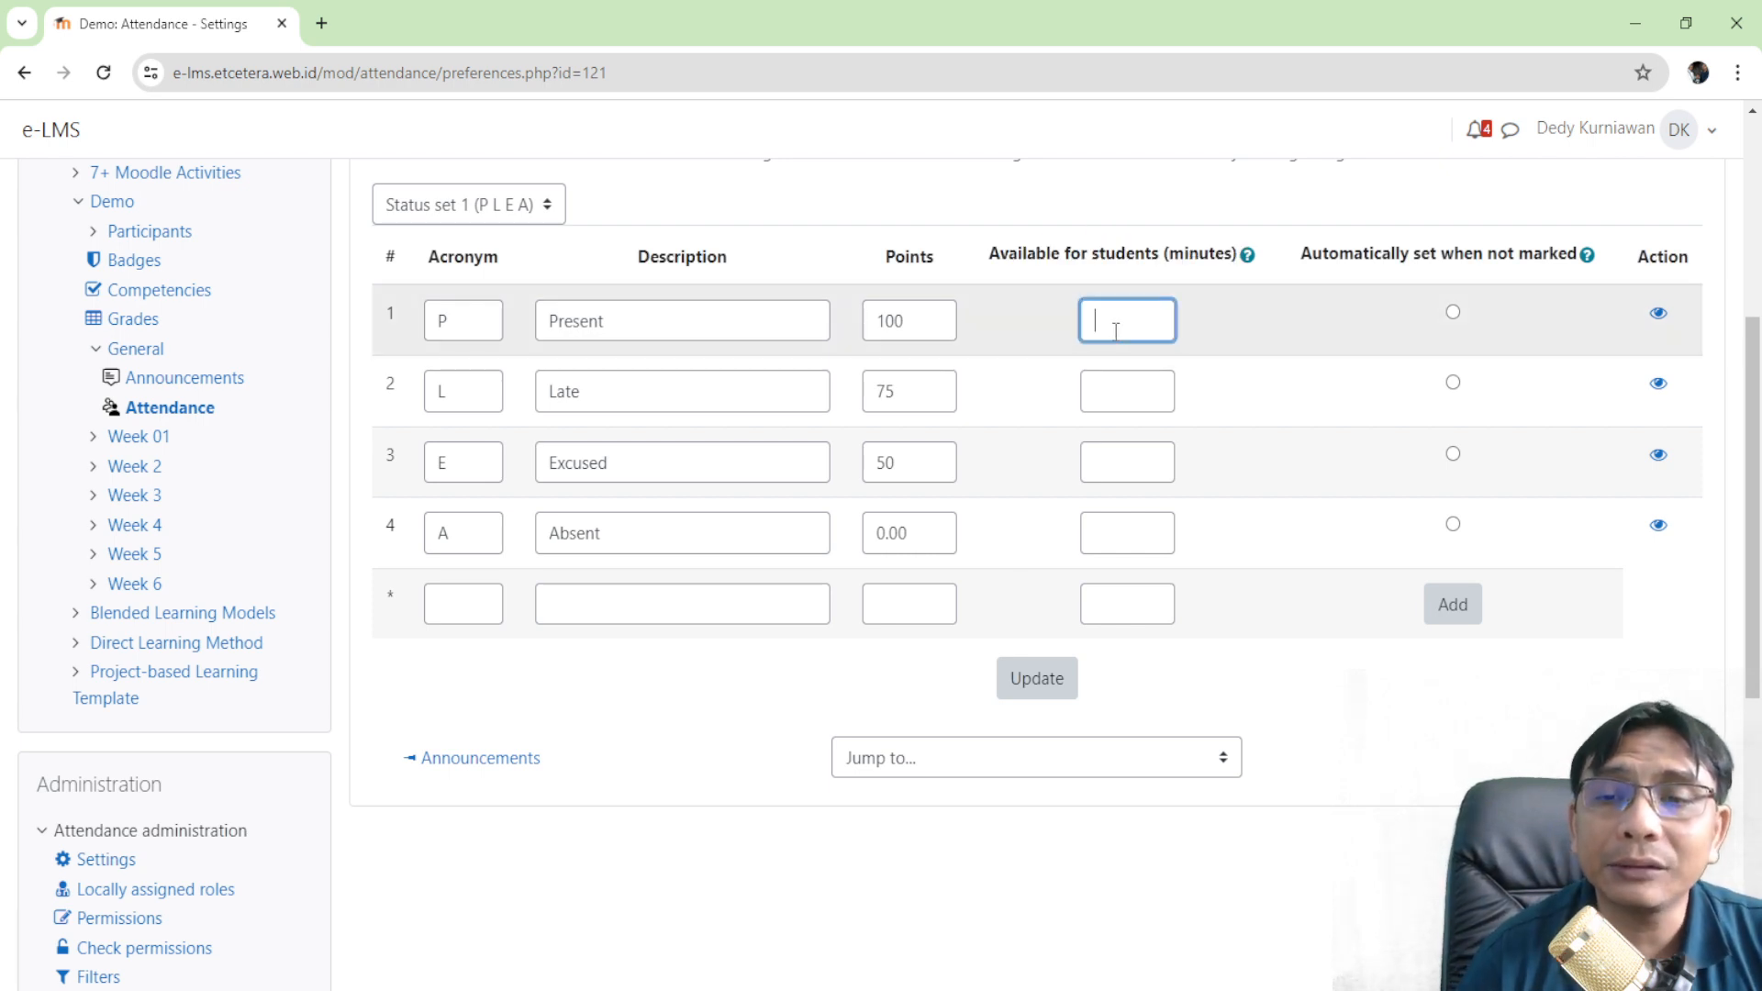
type("156")
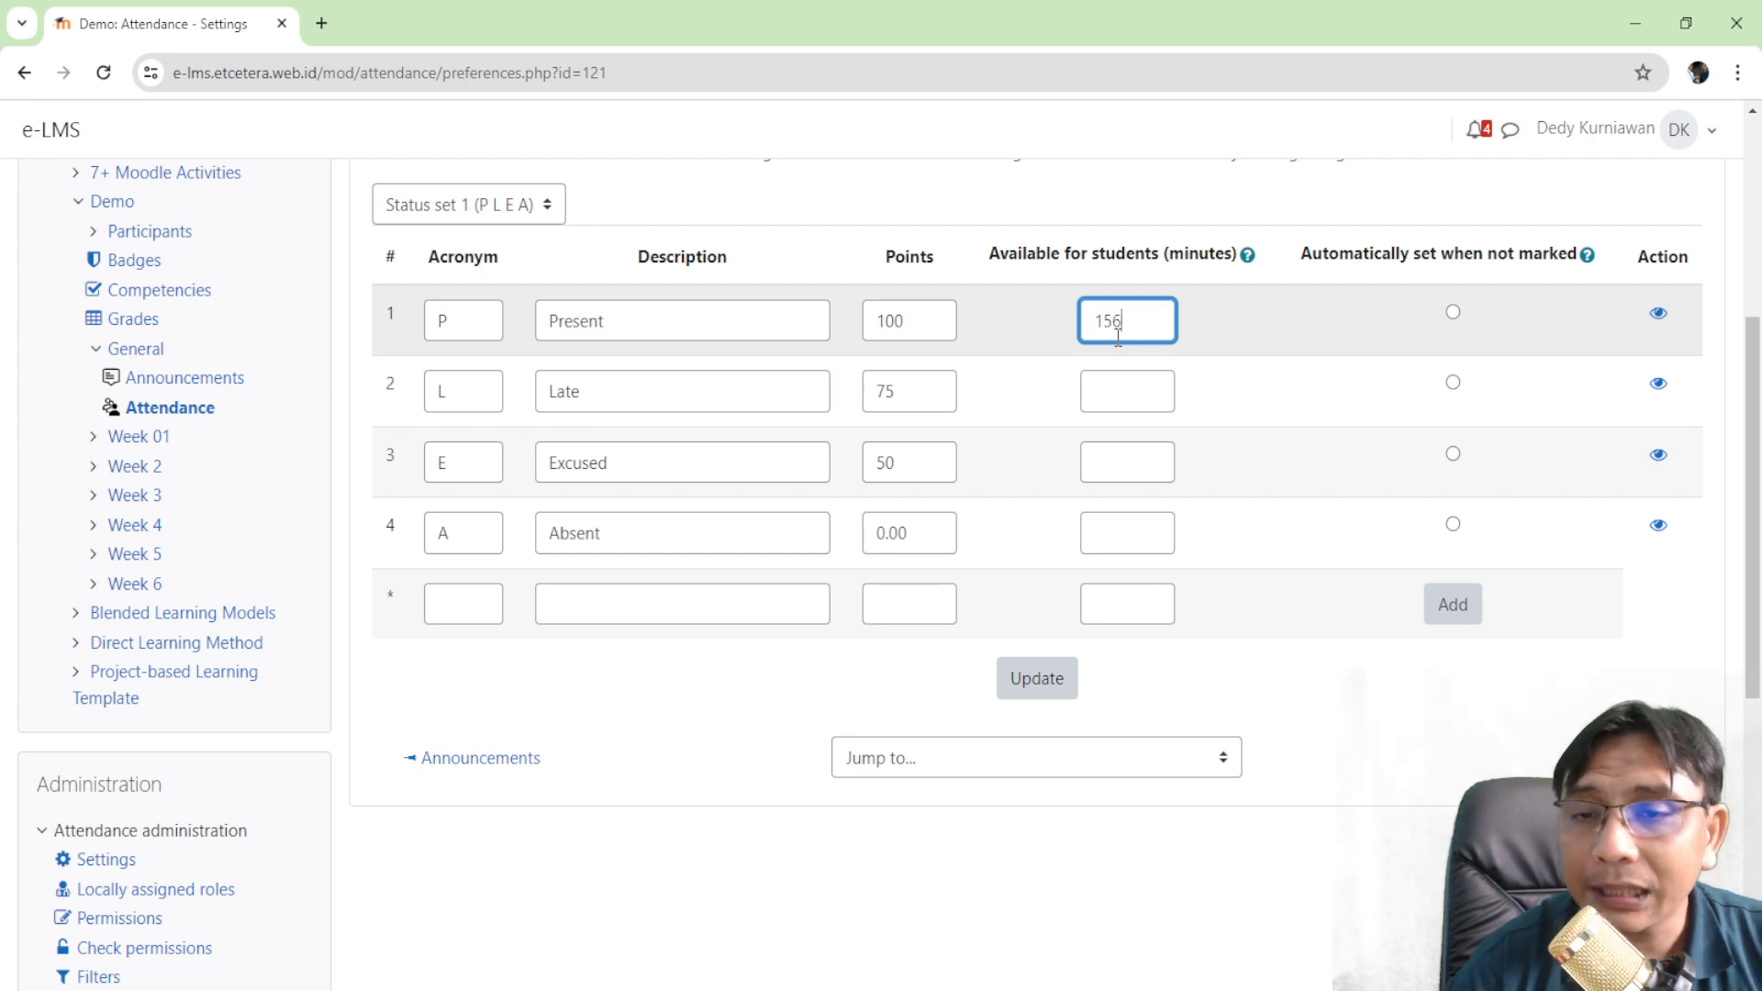
key("BackSpace")
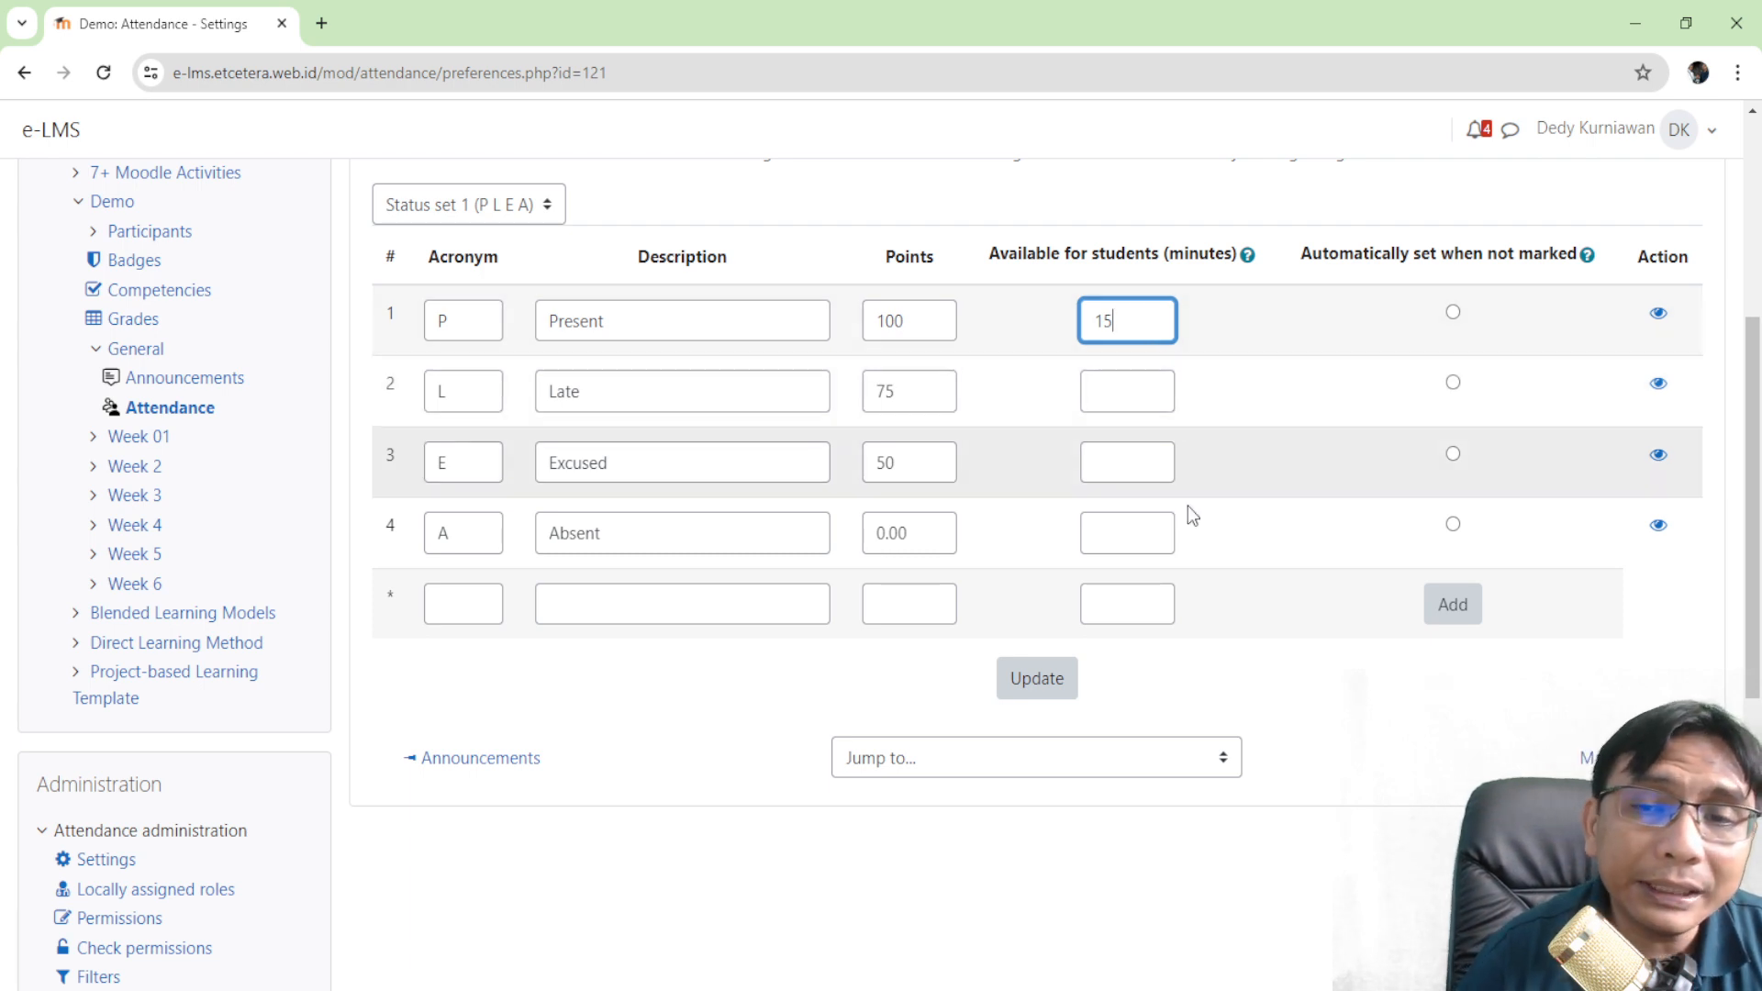
left_click(1139, 379)
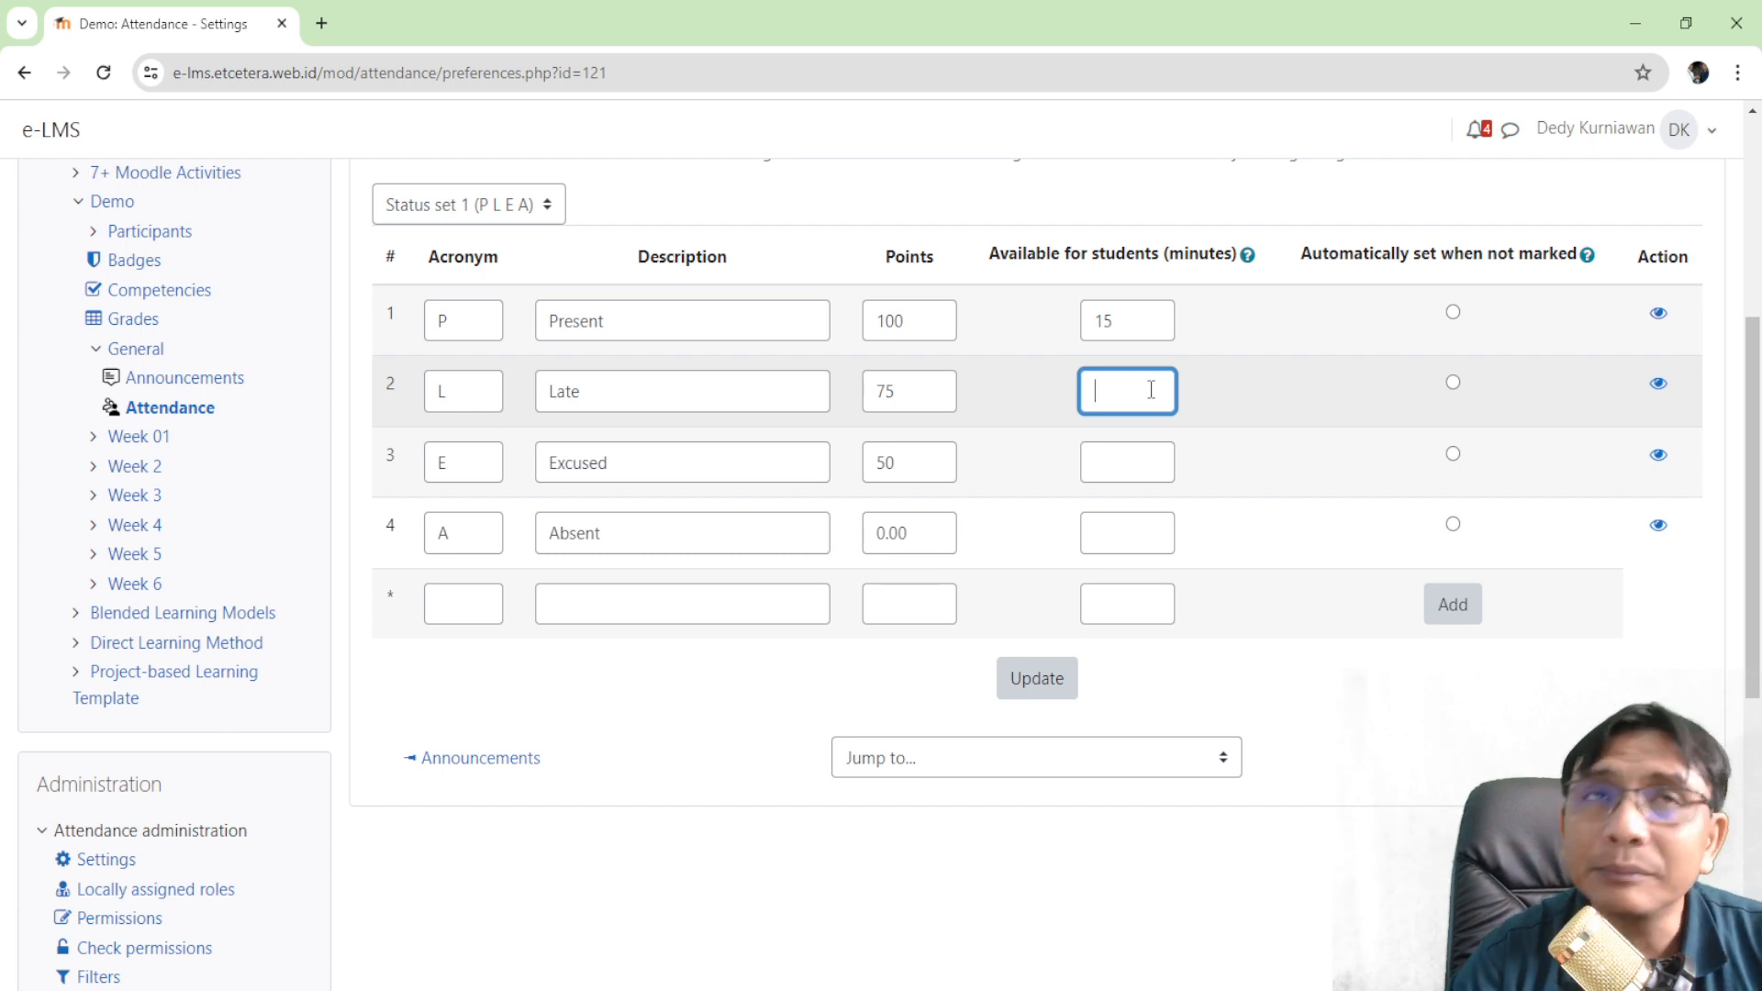
type("45")
key("BackSpace")
type("0")
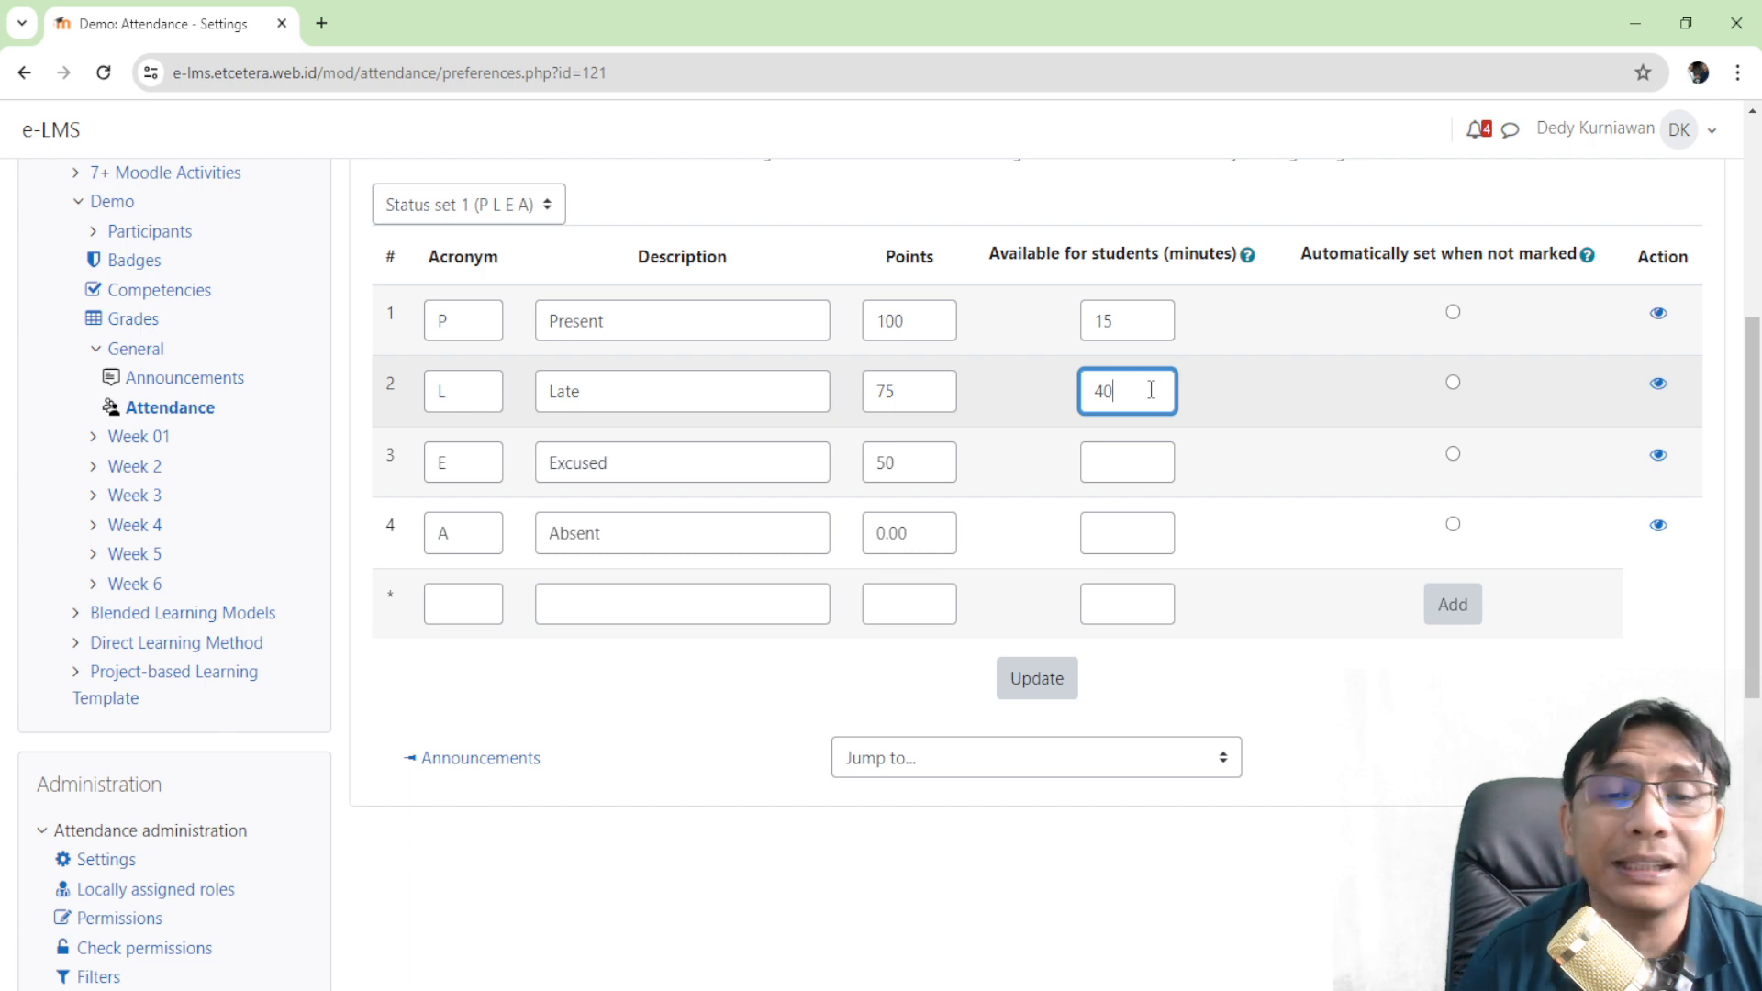
- Set Excused and Absent to 0 minutes and make Absent the automatic unmarked status
left_click(1129, 455)
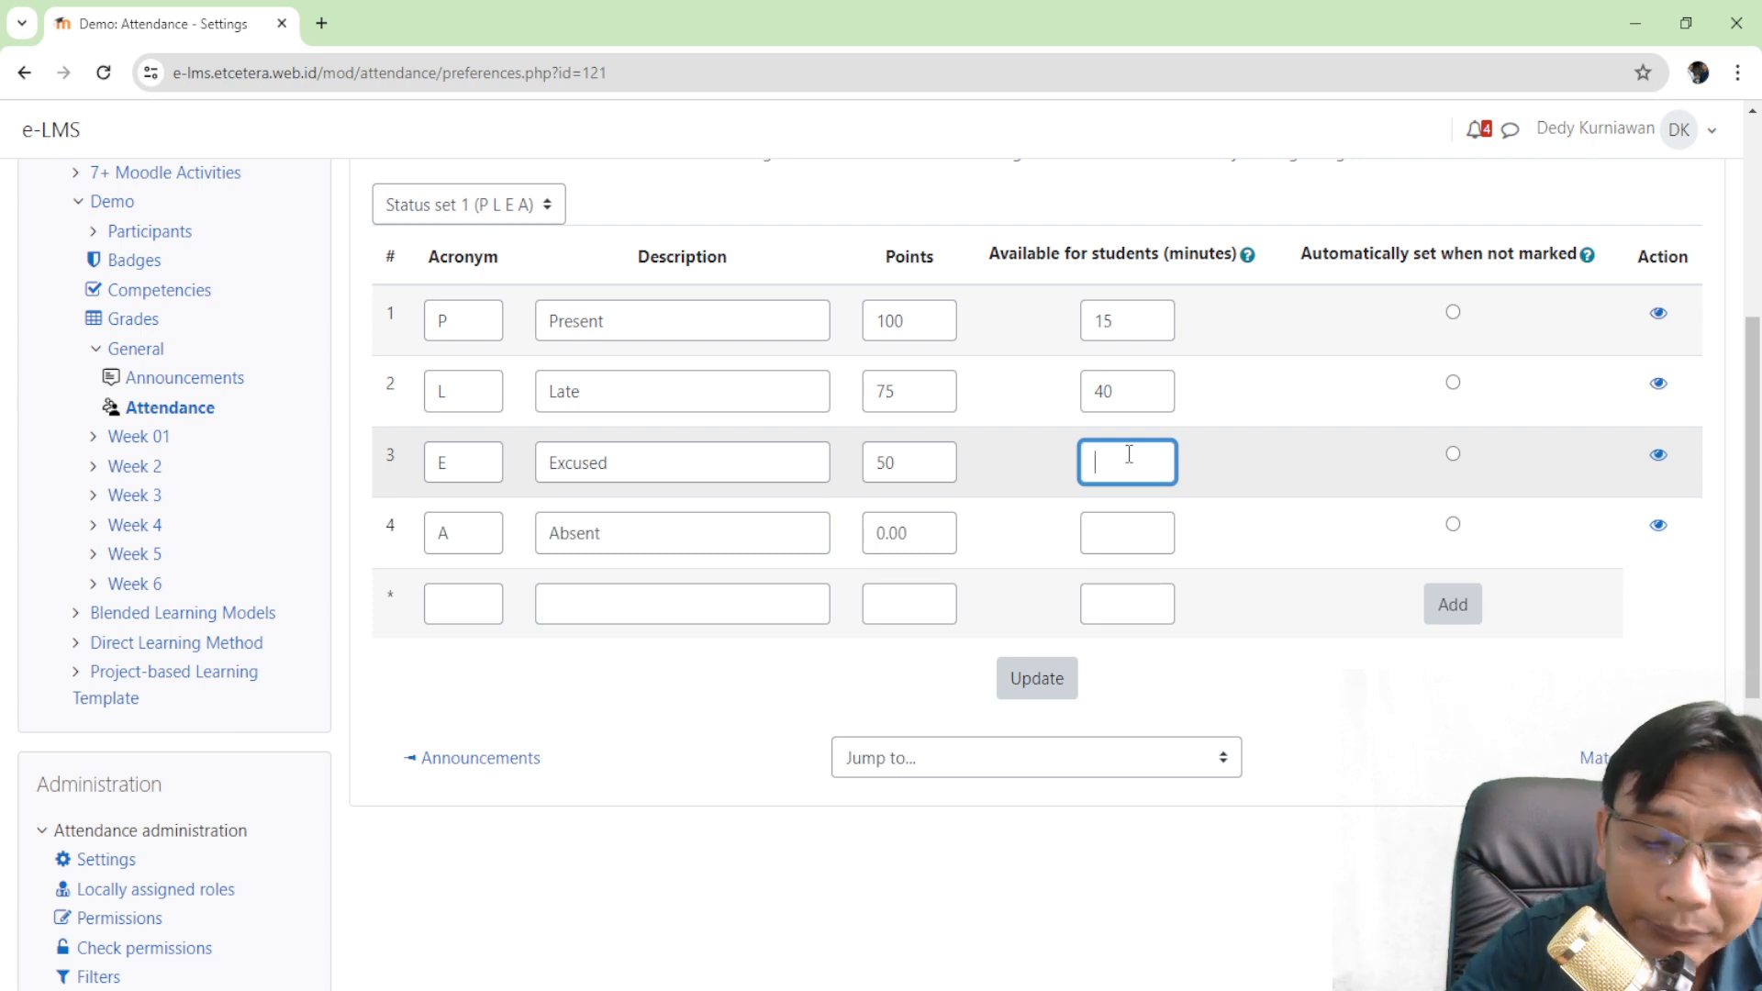
type("0")
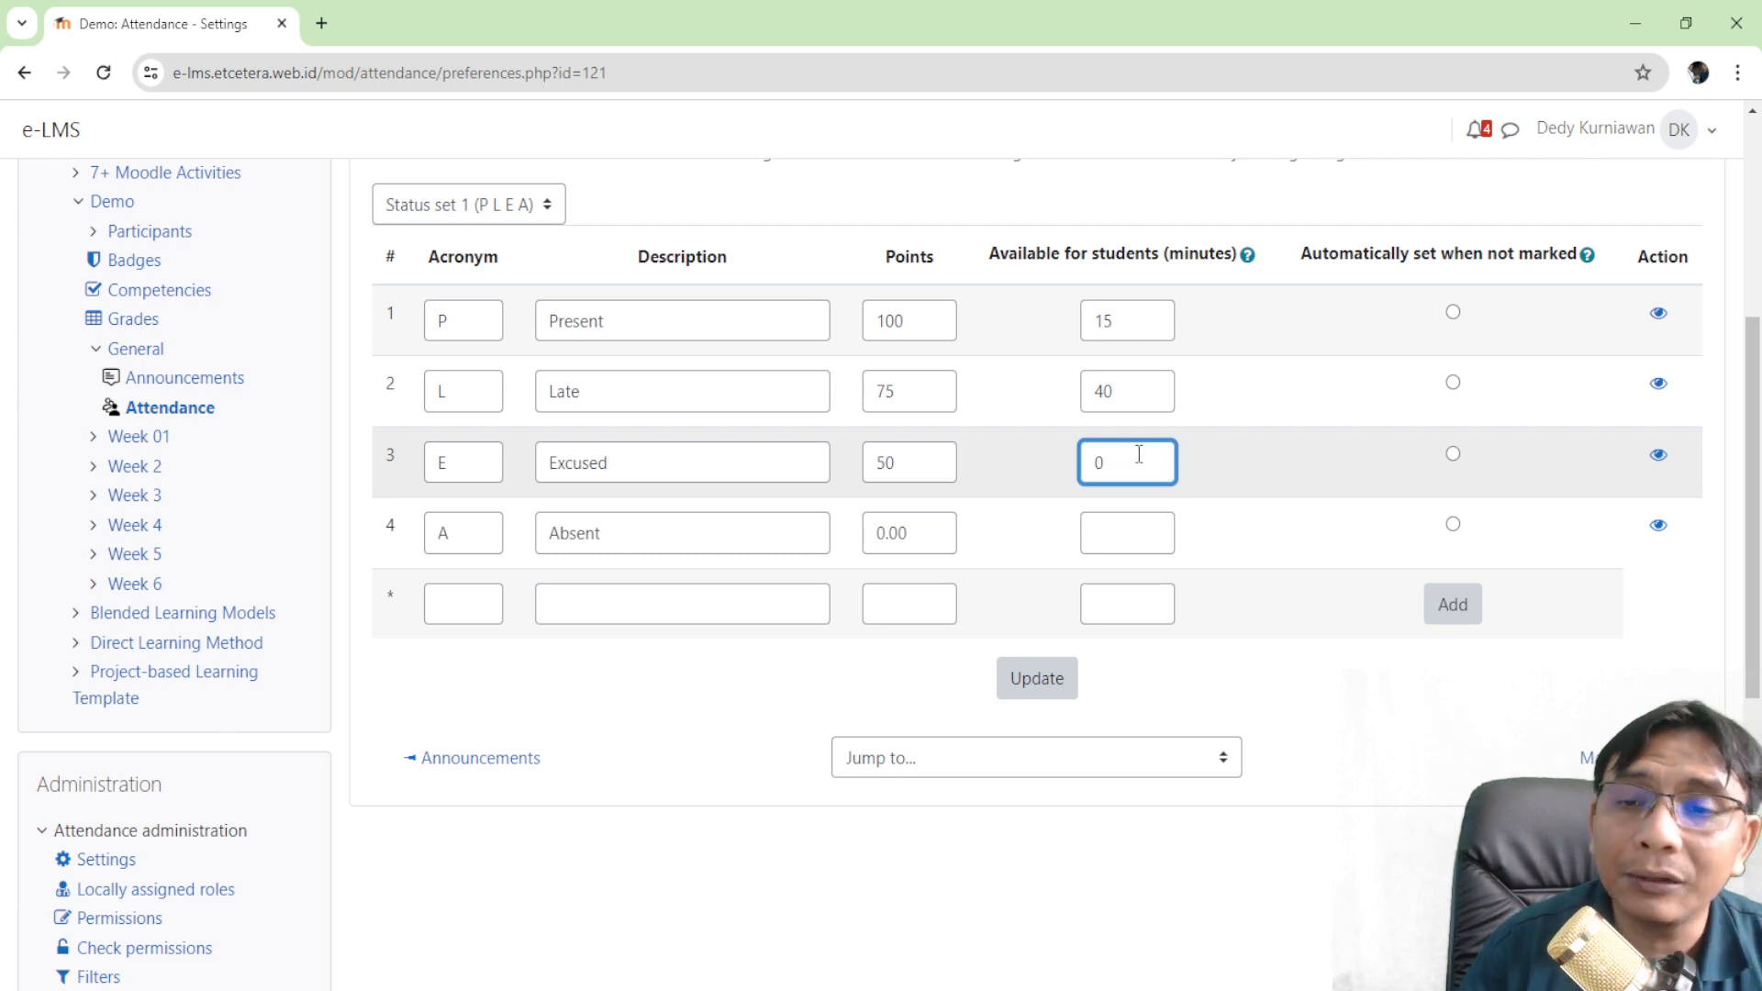
left_click(1280, 693)
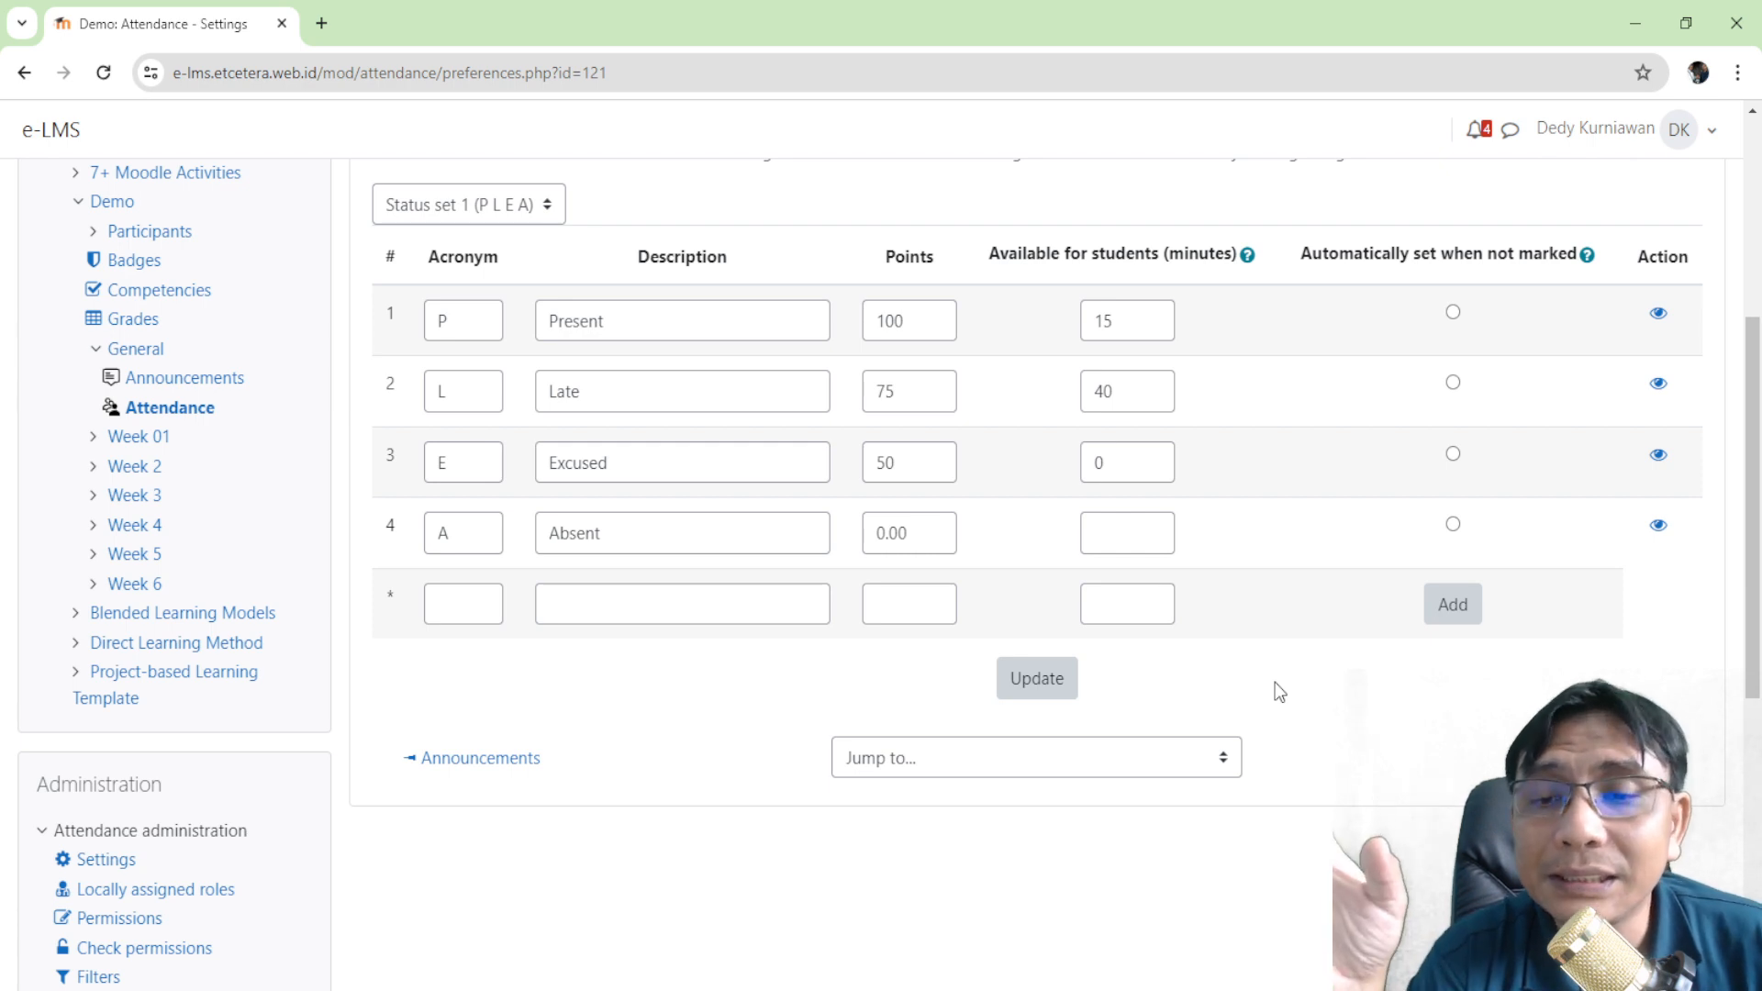
left_click(1169, 532)
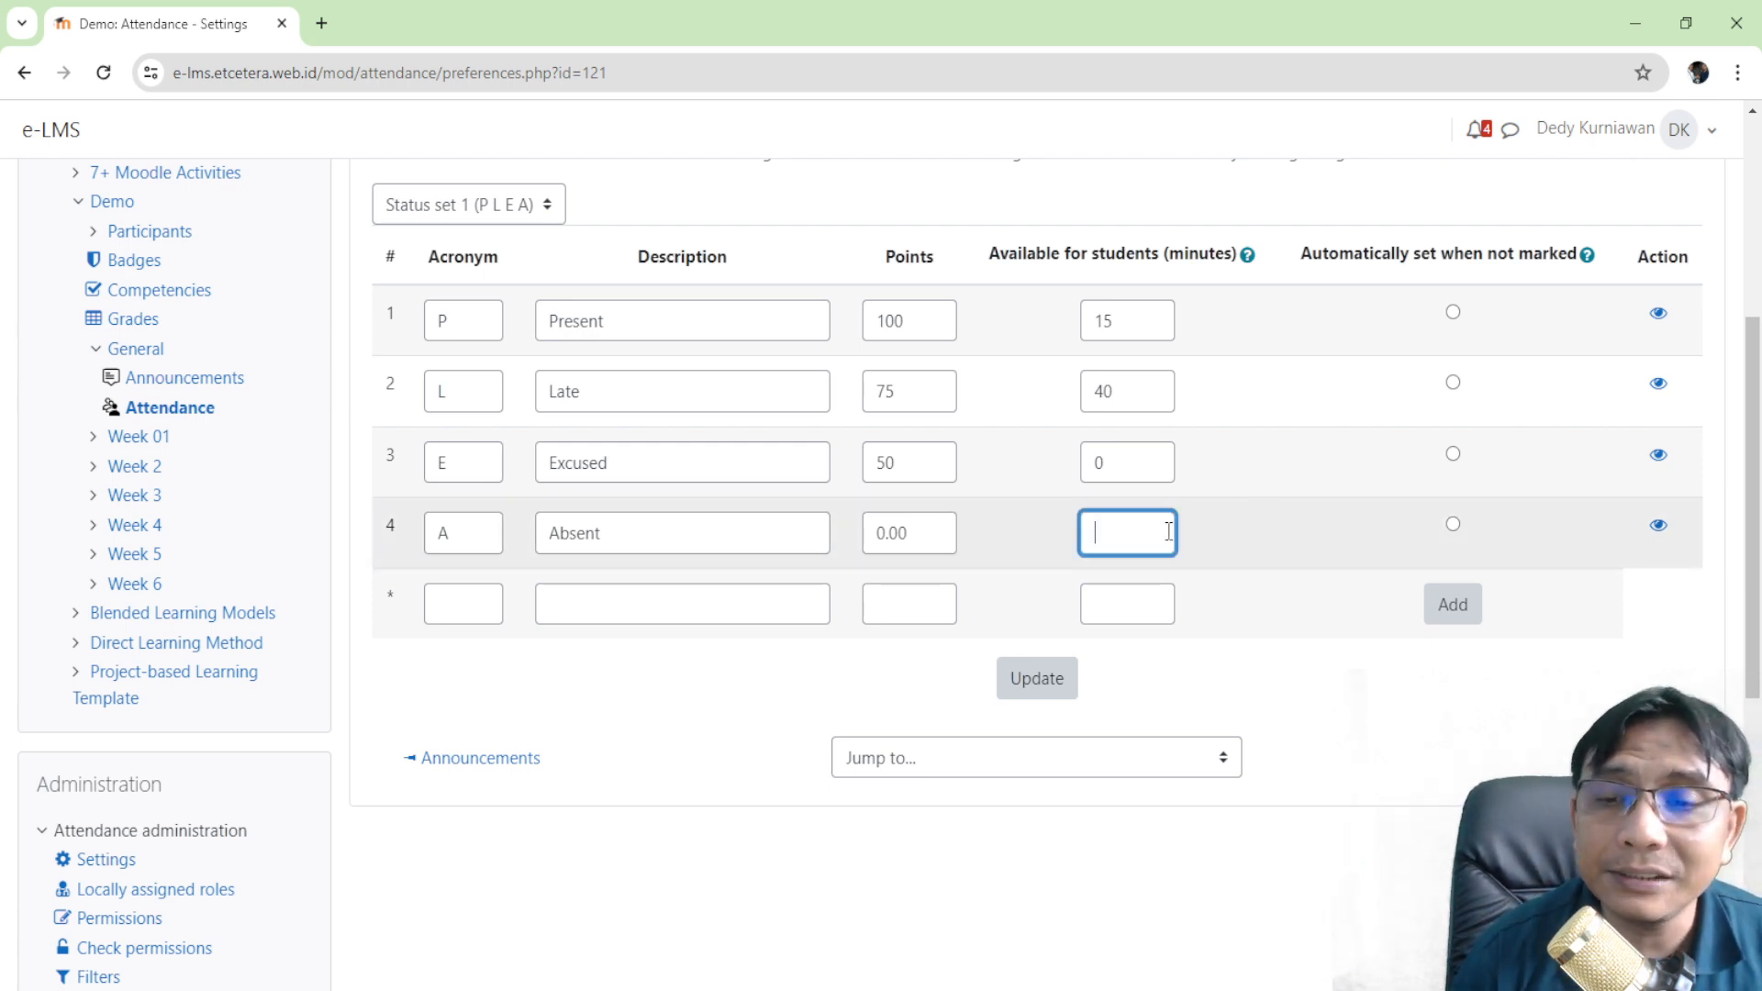
type("0")
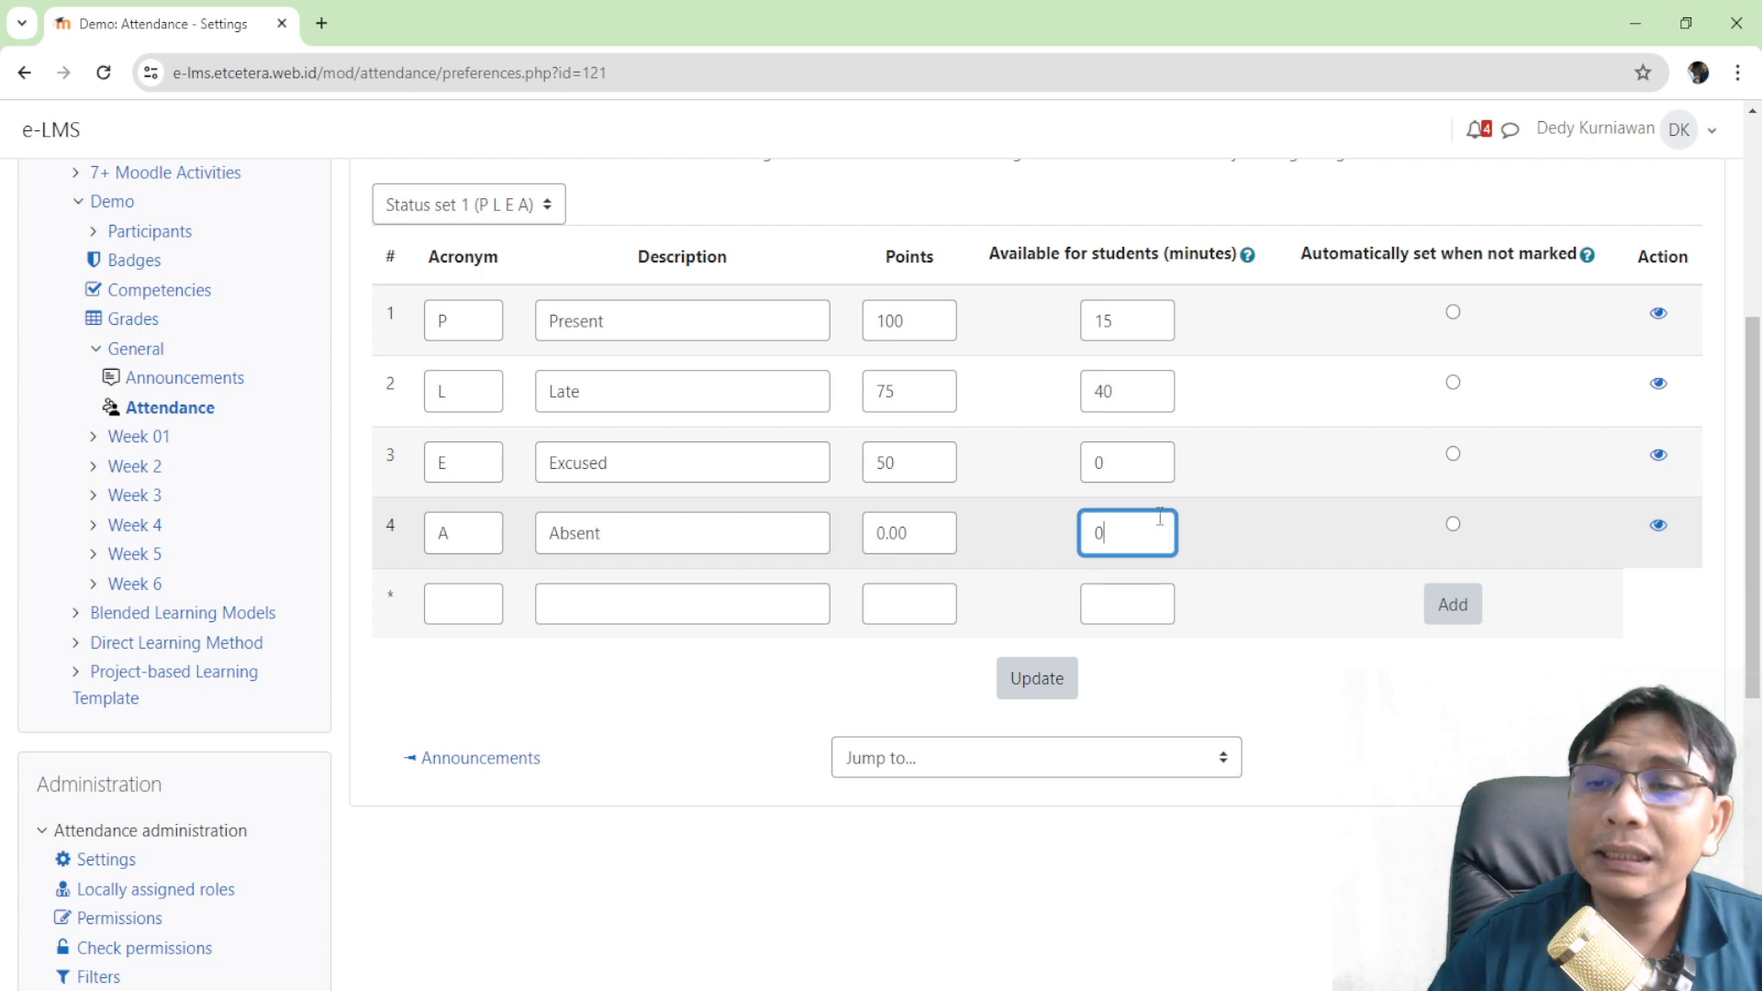
left_click(1453, 524)
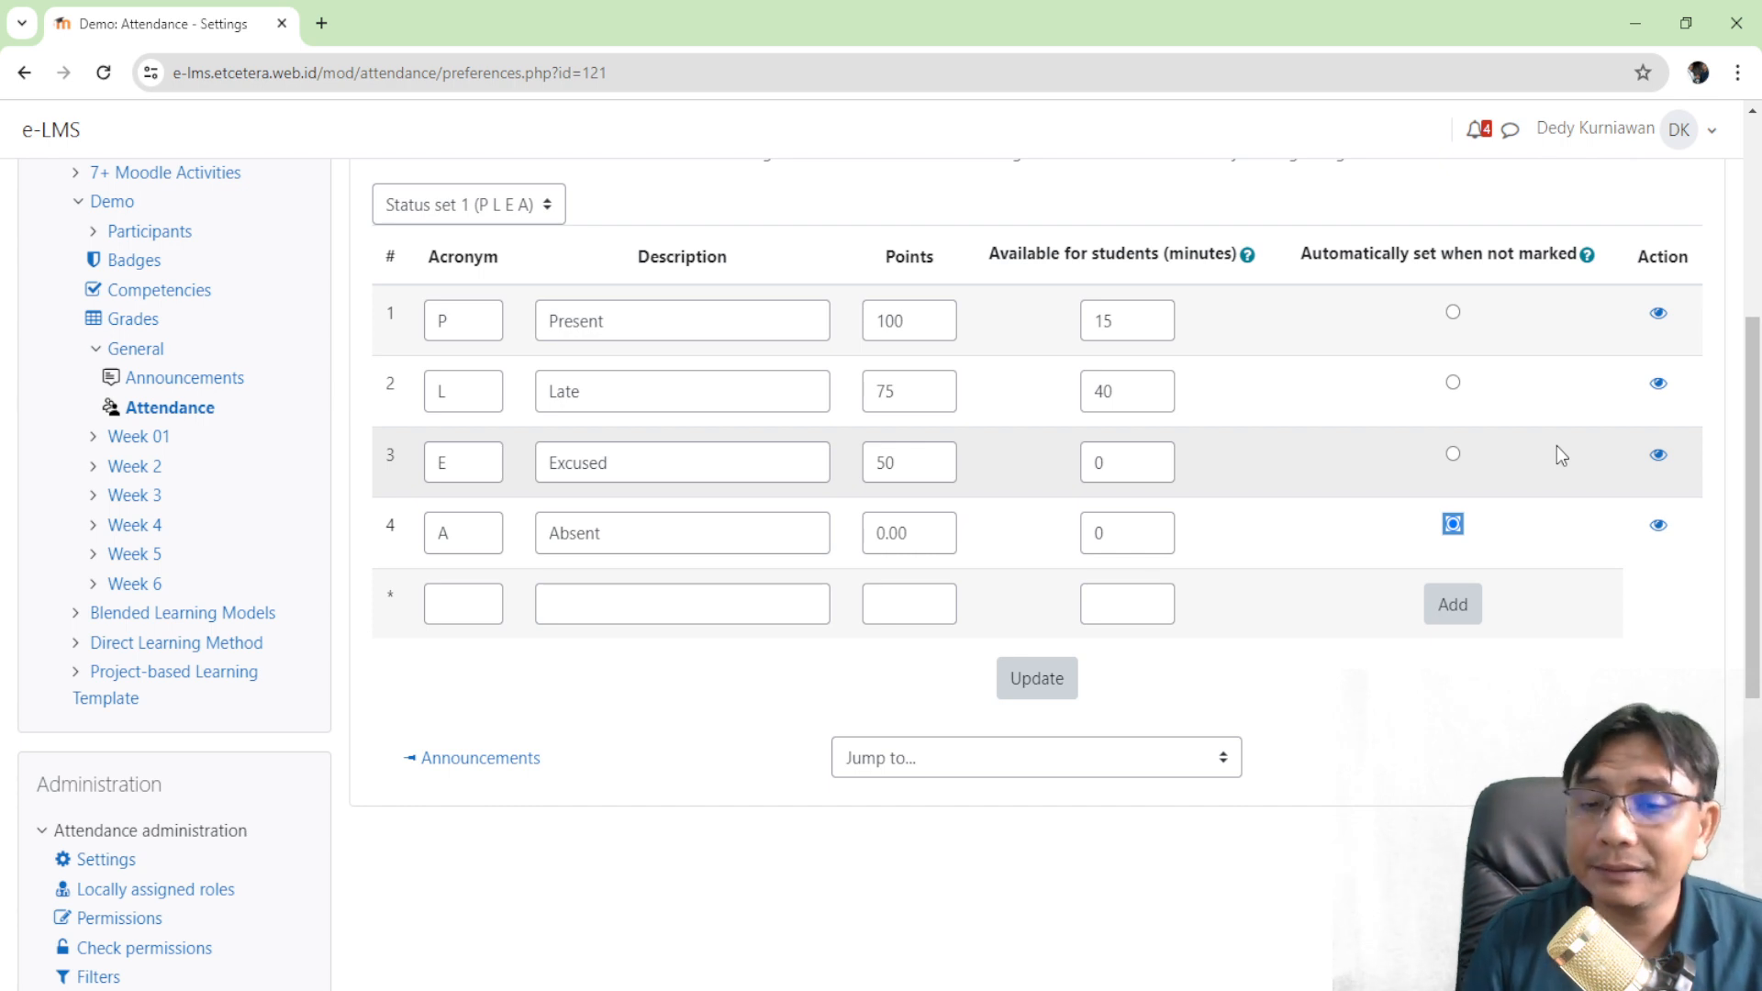
- Save the updated status set and return to the Attendance session list
left_click(1051, 679)
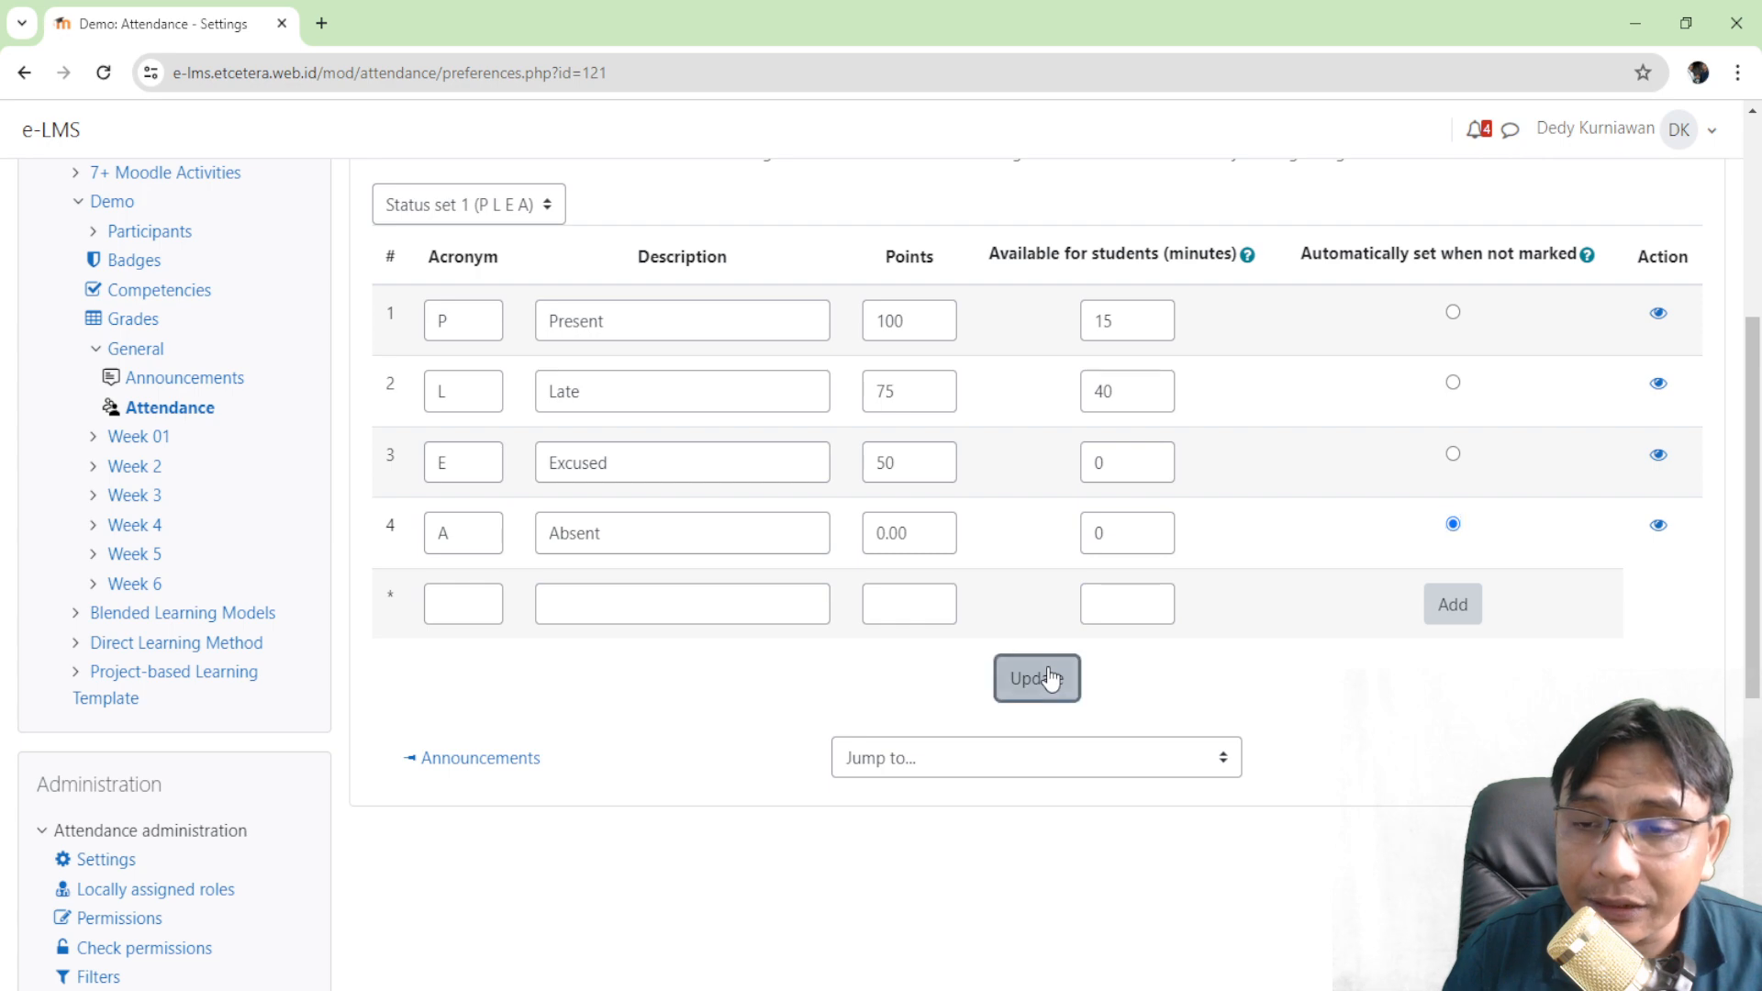
scroll(1101, 331, "down", 4)
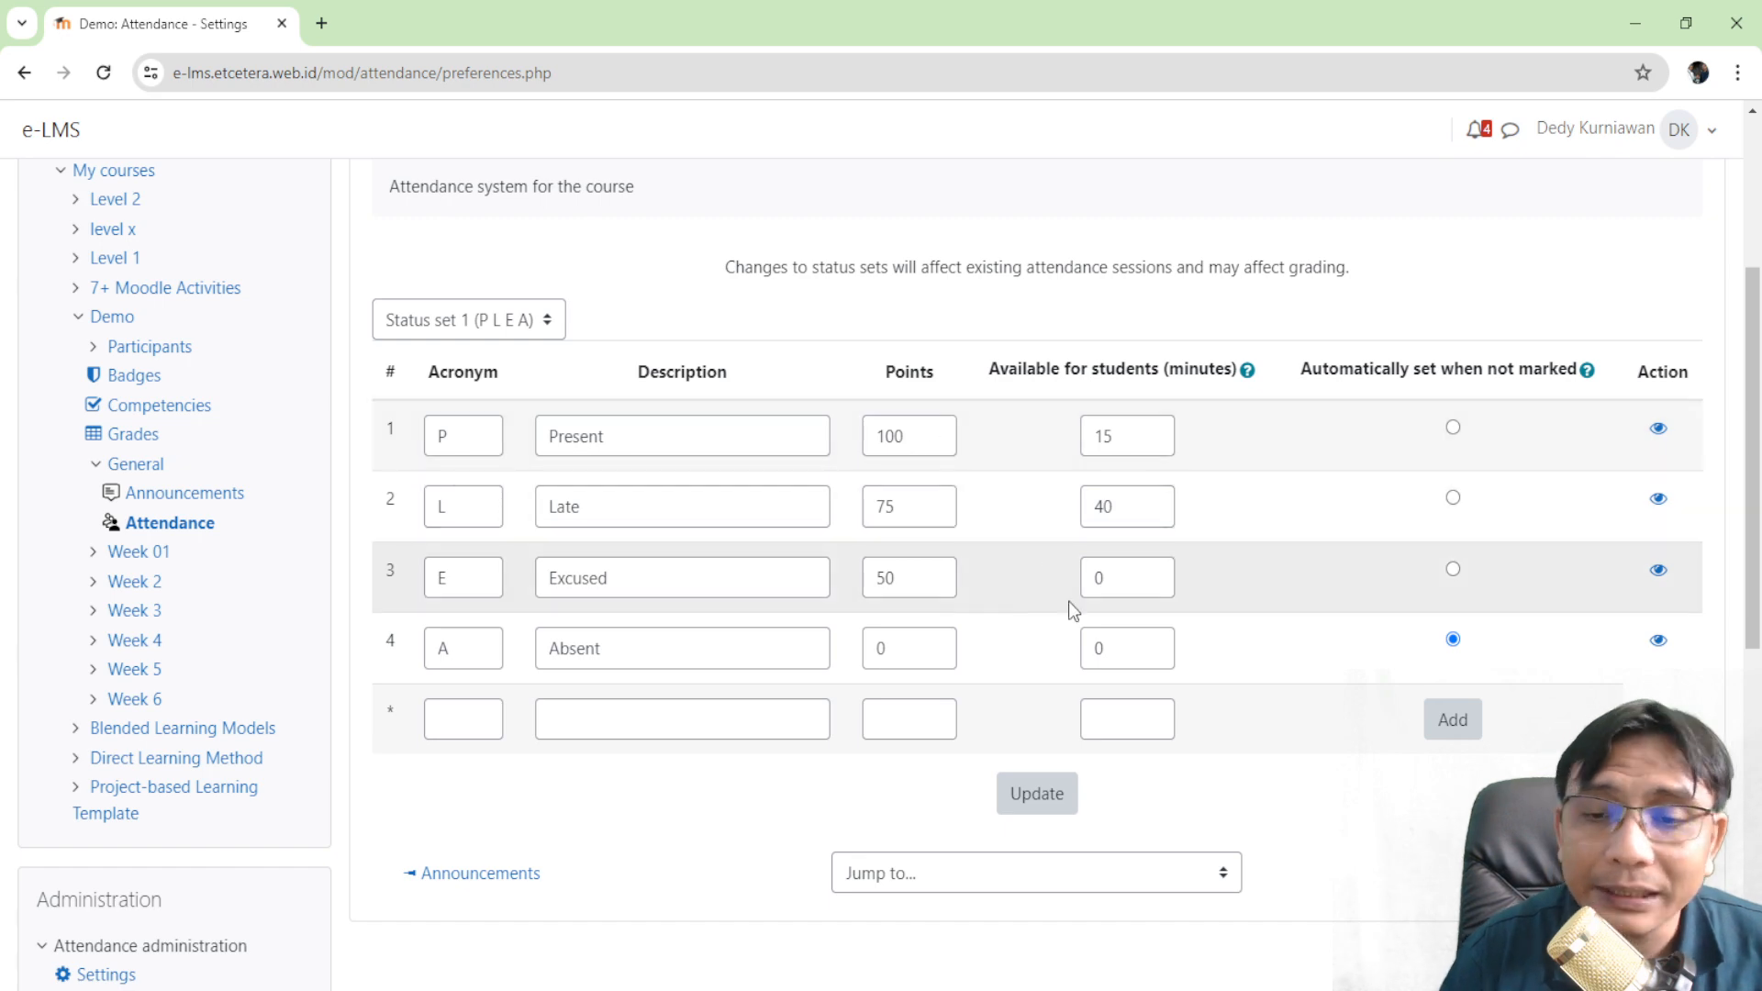
scroll(1478, 445, "down", 1)
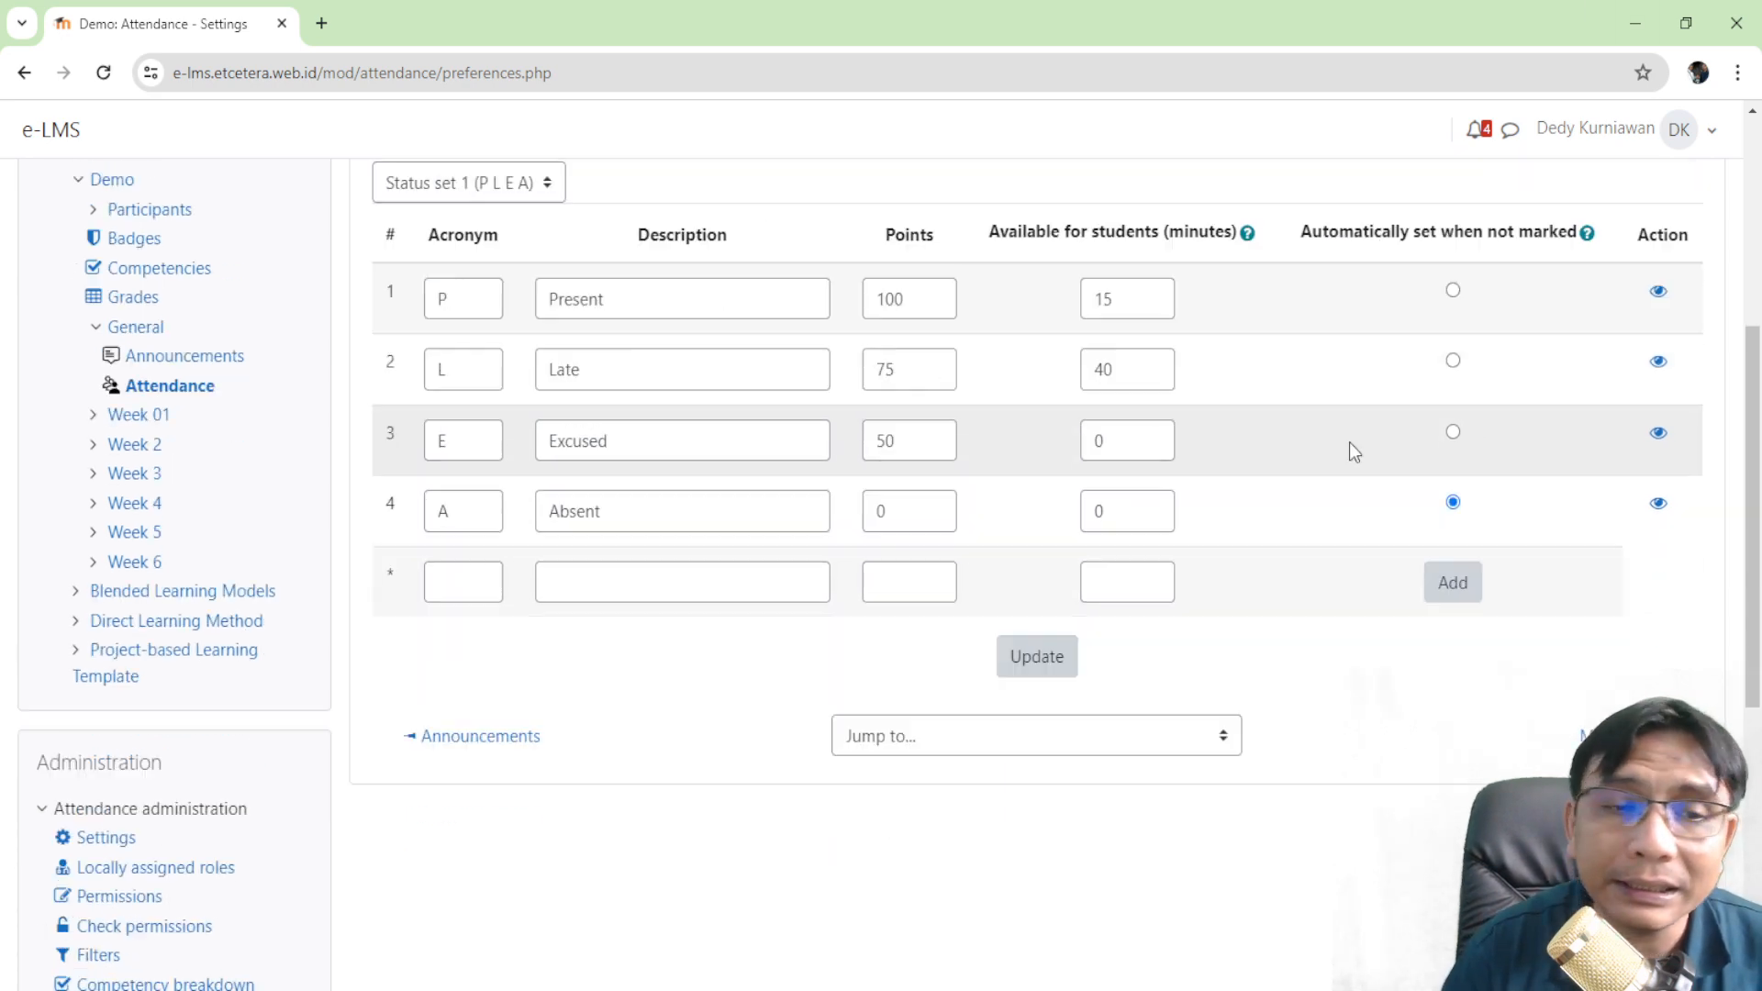
scroll(822, 445, "up", 3)
scroll(822, 446, "up", 2)
left_click(466, 302)
- Start a new attendance session with a 12:25 start time
scroll(637, 344, "down", 4)
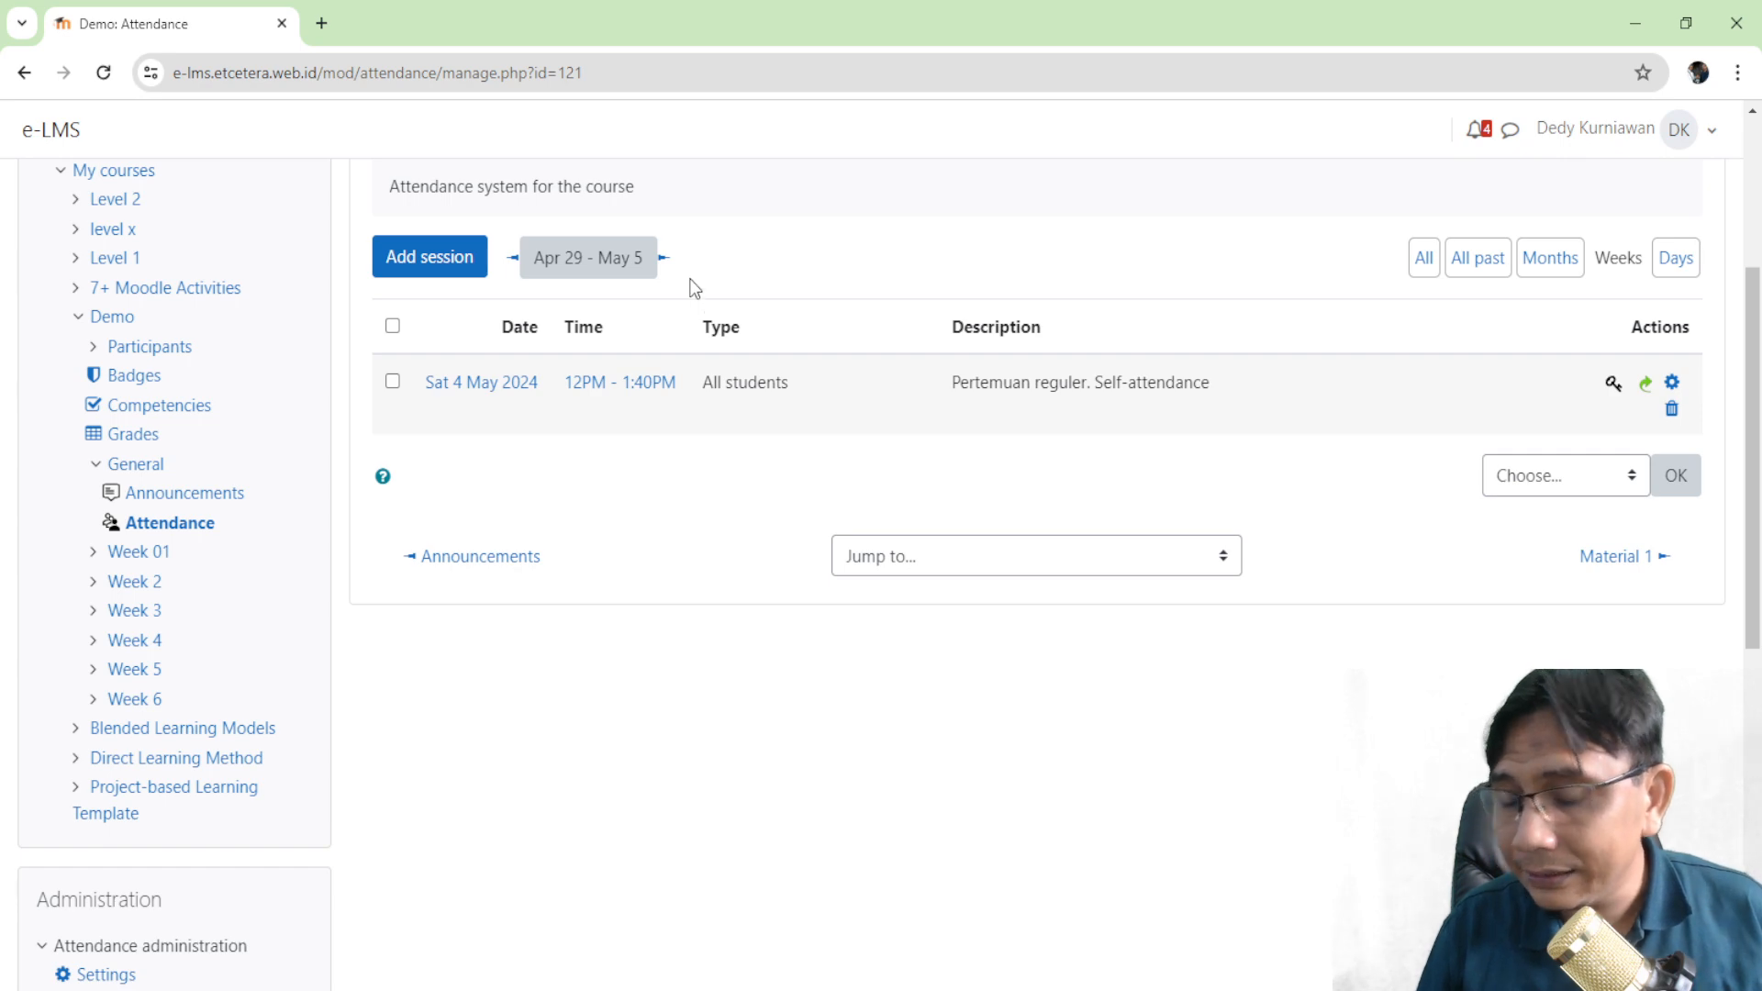
left_click(437, 255)
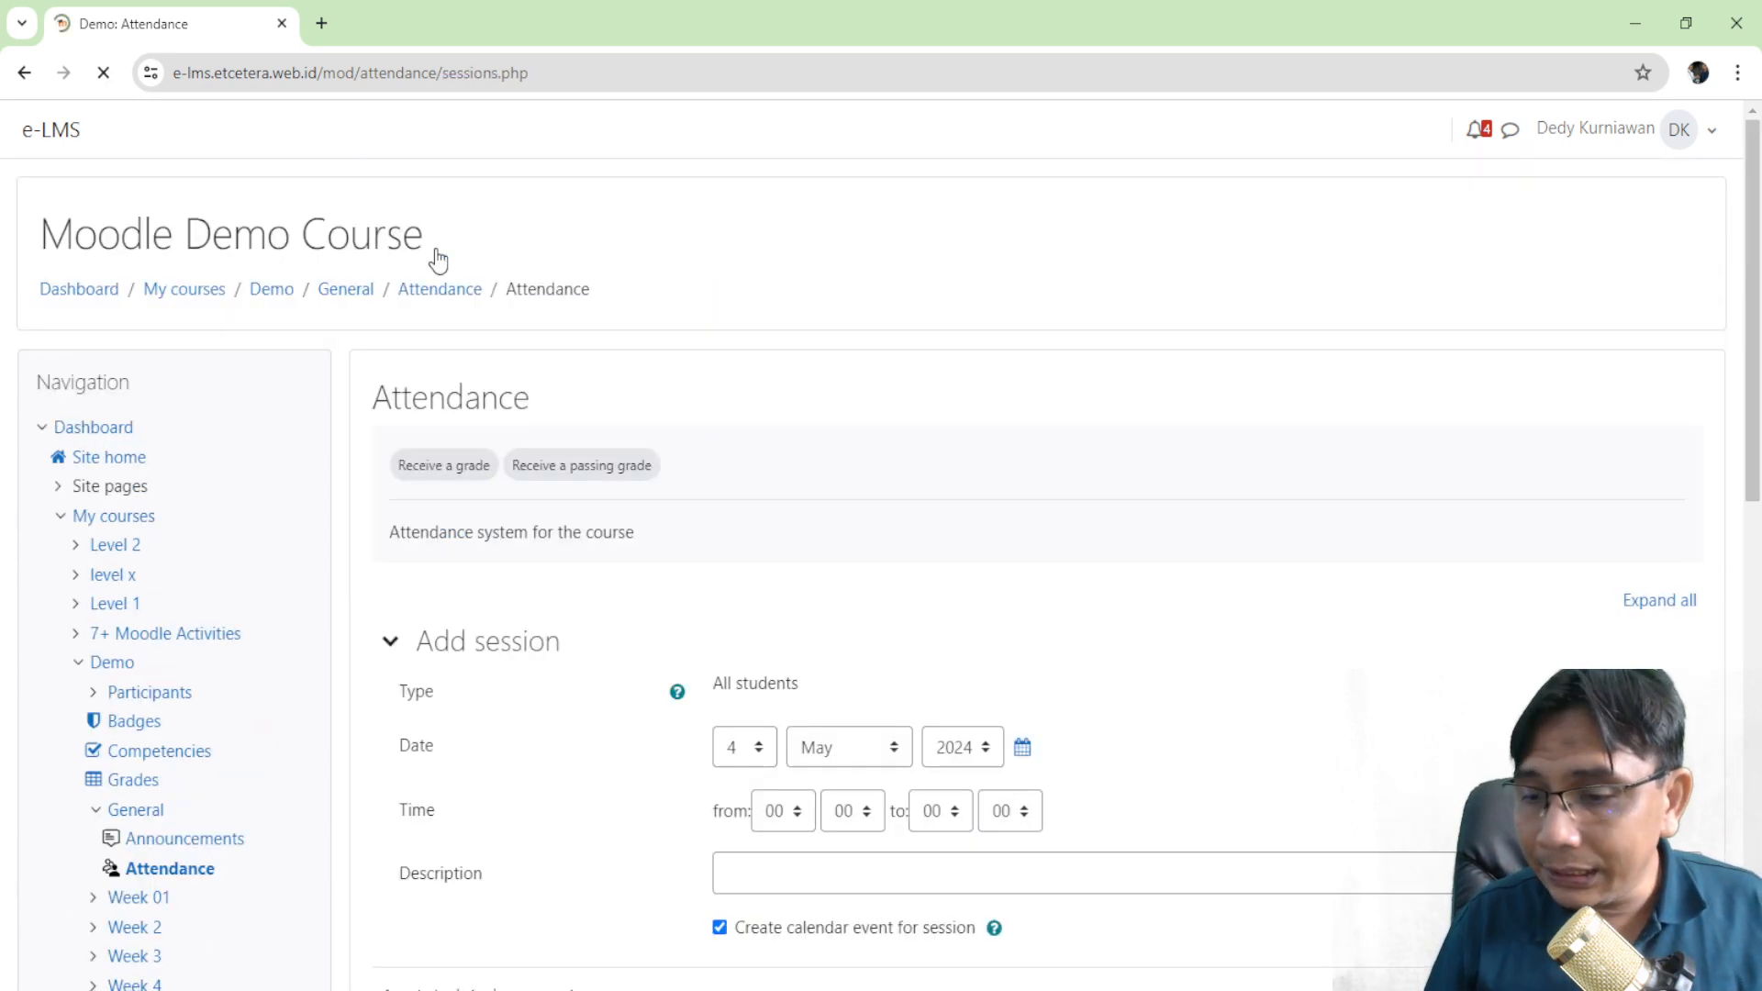
scroll(560, 318, "down", 3)
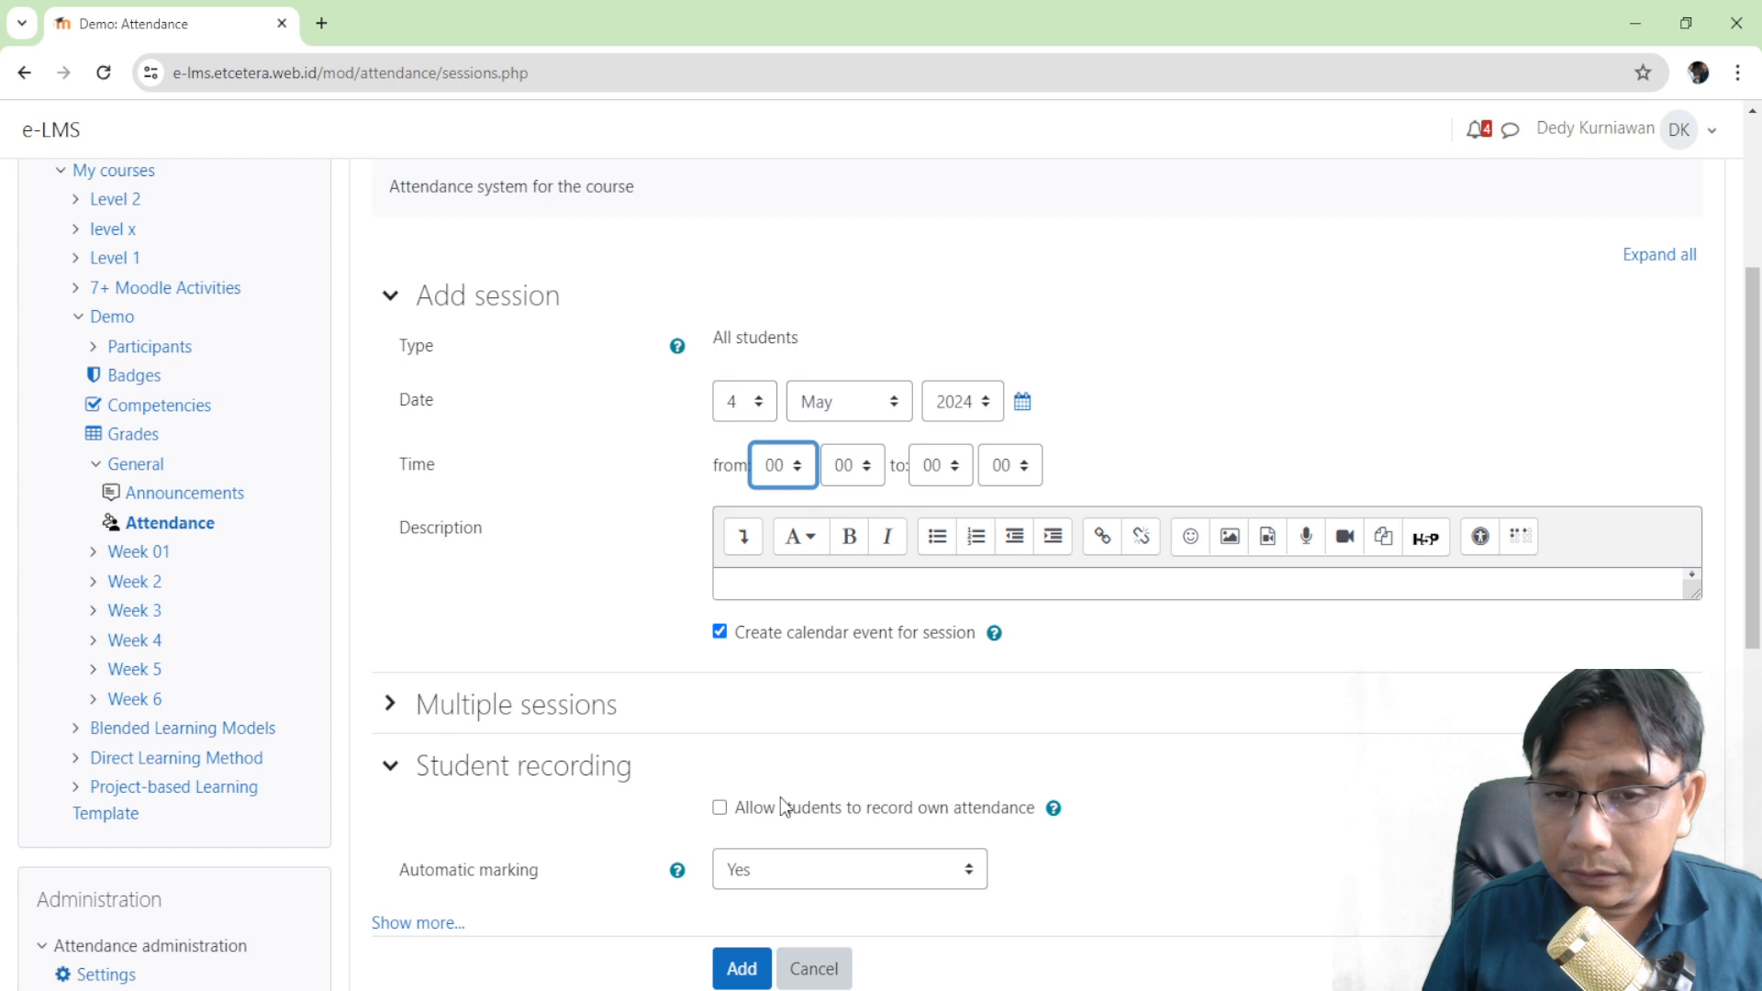
type("12")
key("Tab")
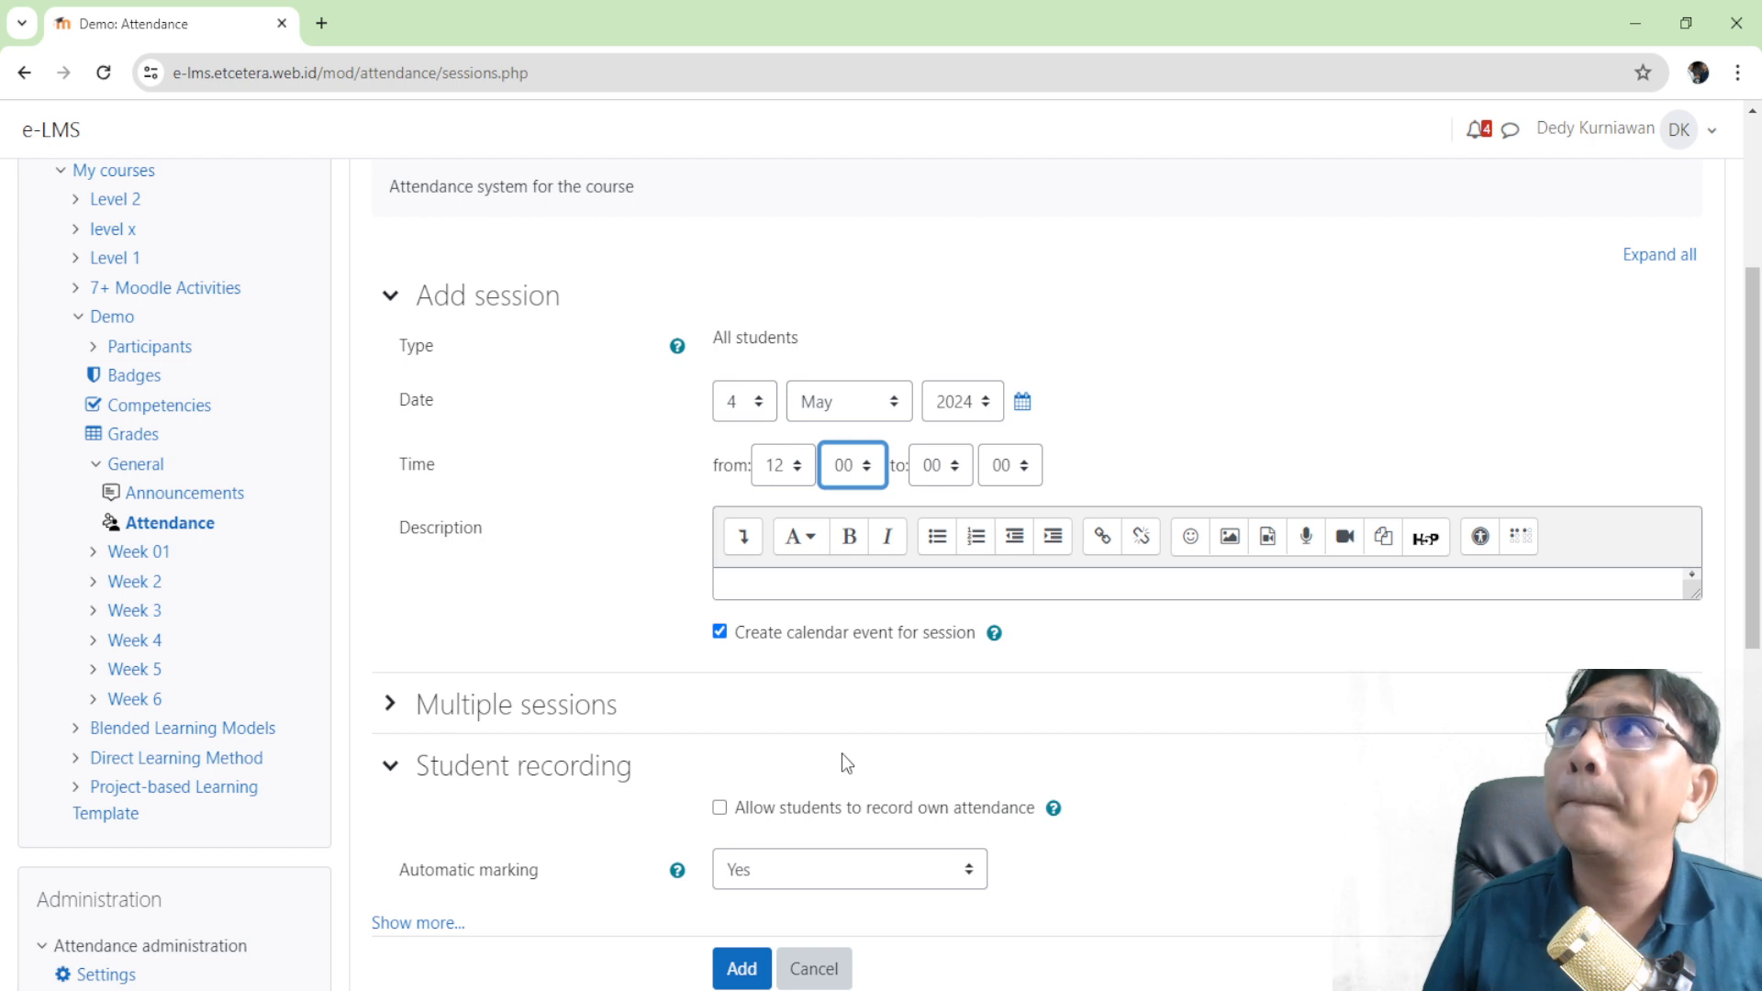
type("05")
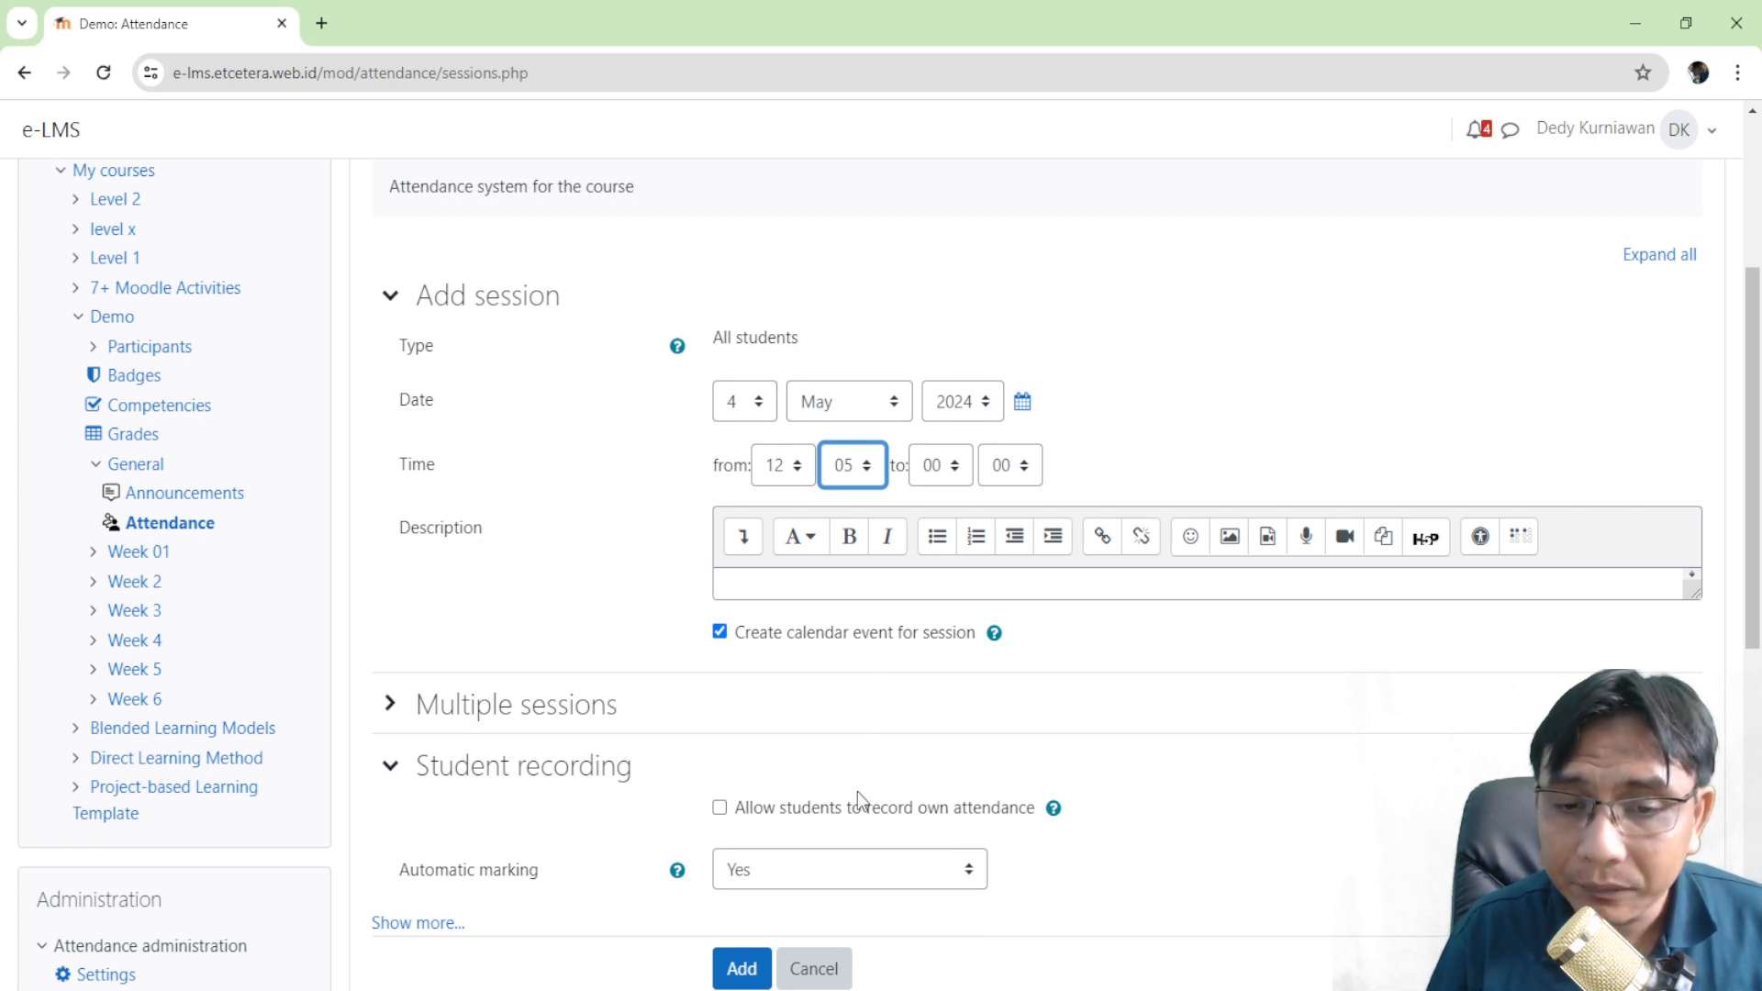
type("15")
left_click(1105, 733)
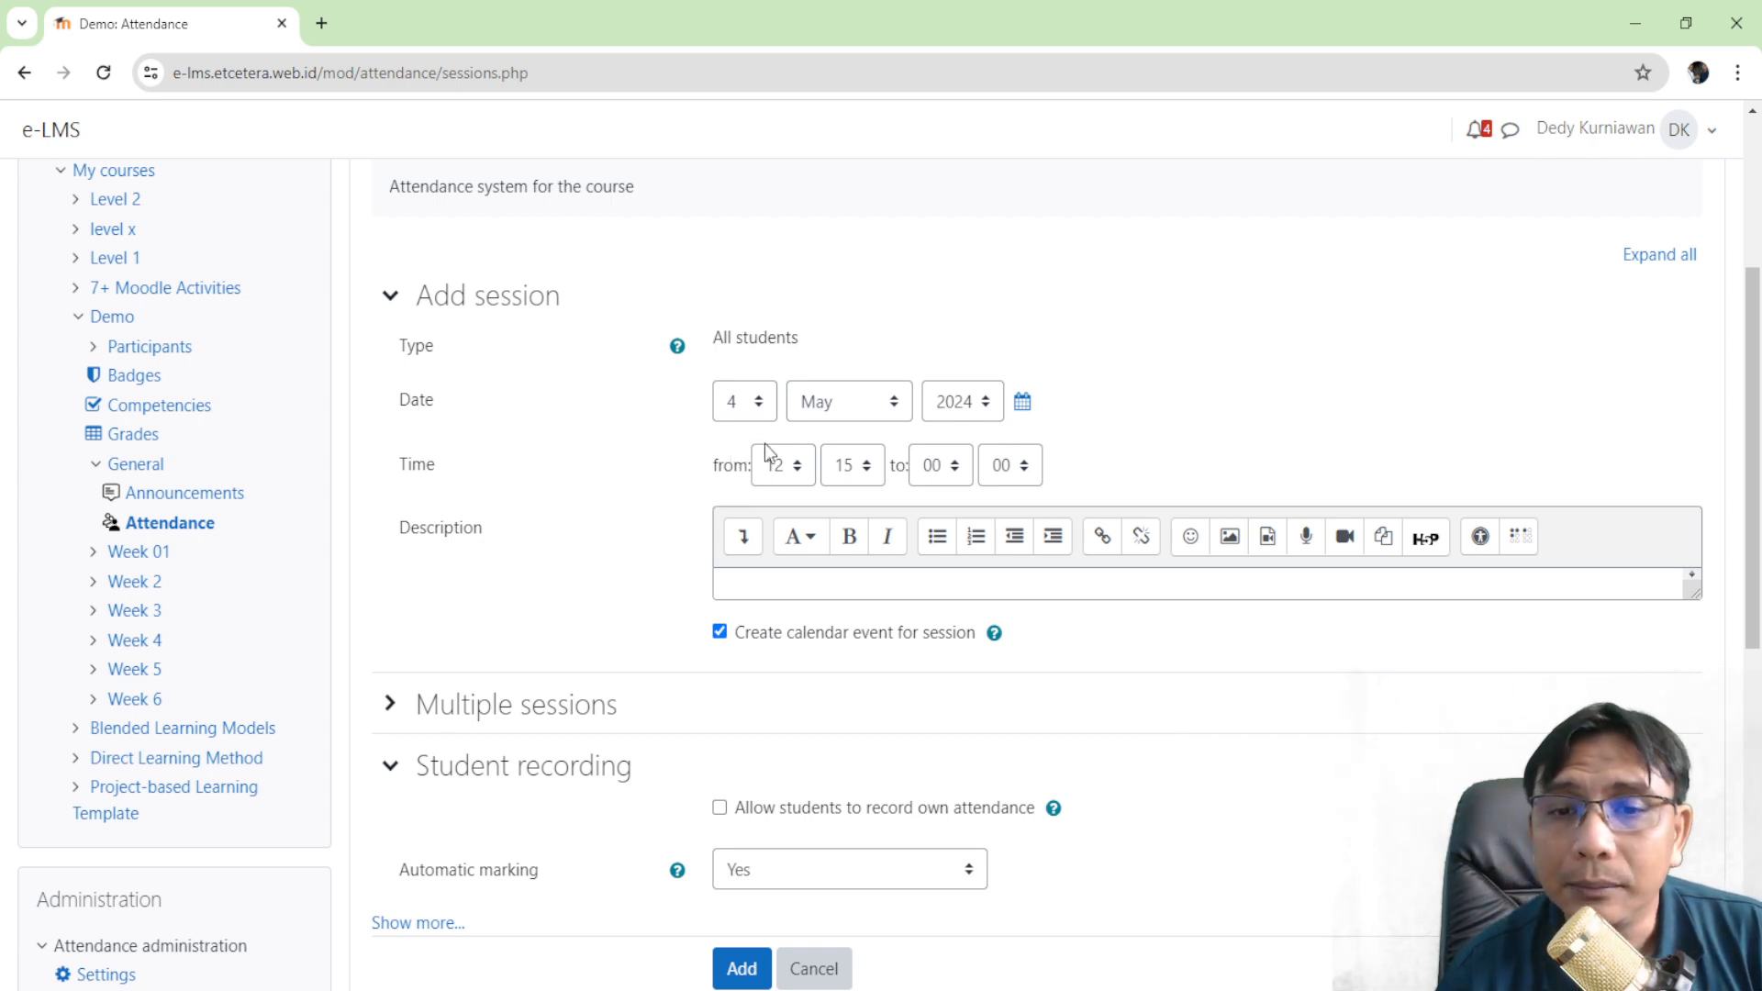
left_click(872, 466)
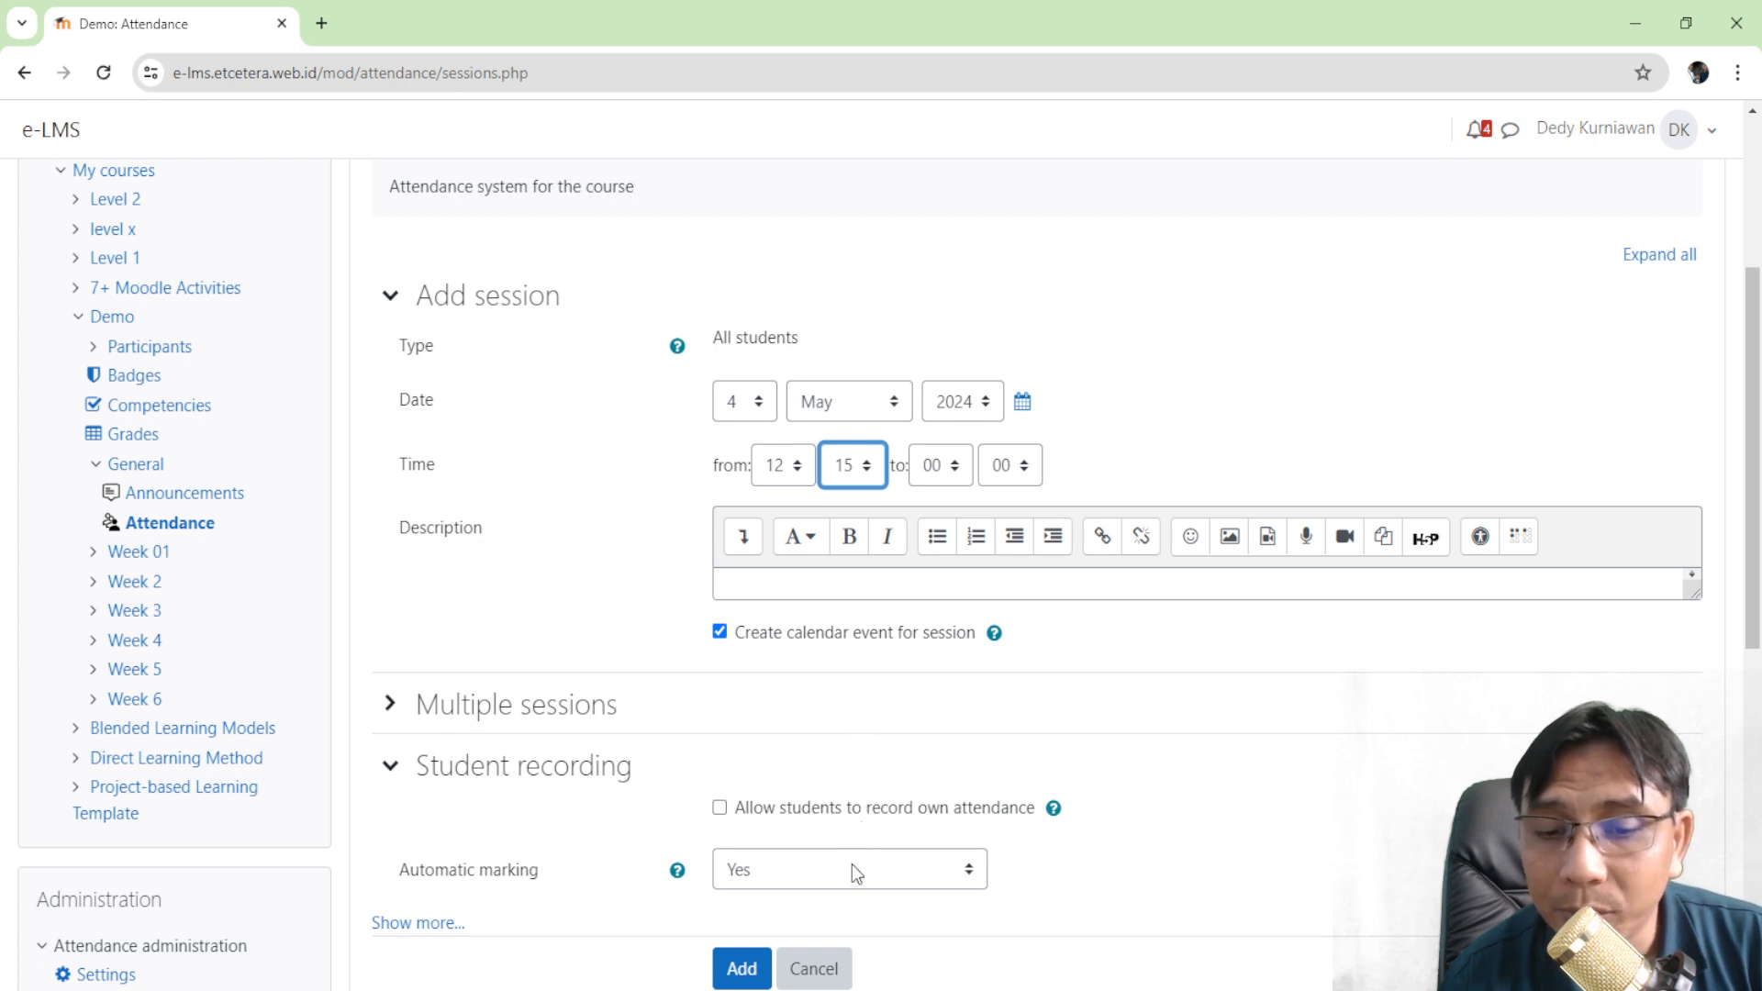
key("Down")
key("Down")
left_click(1110, 432)
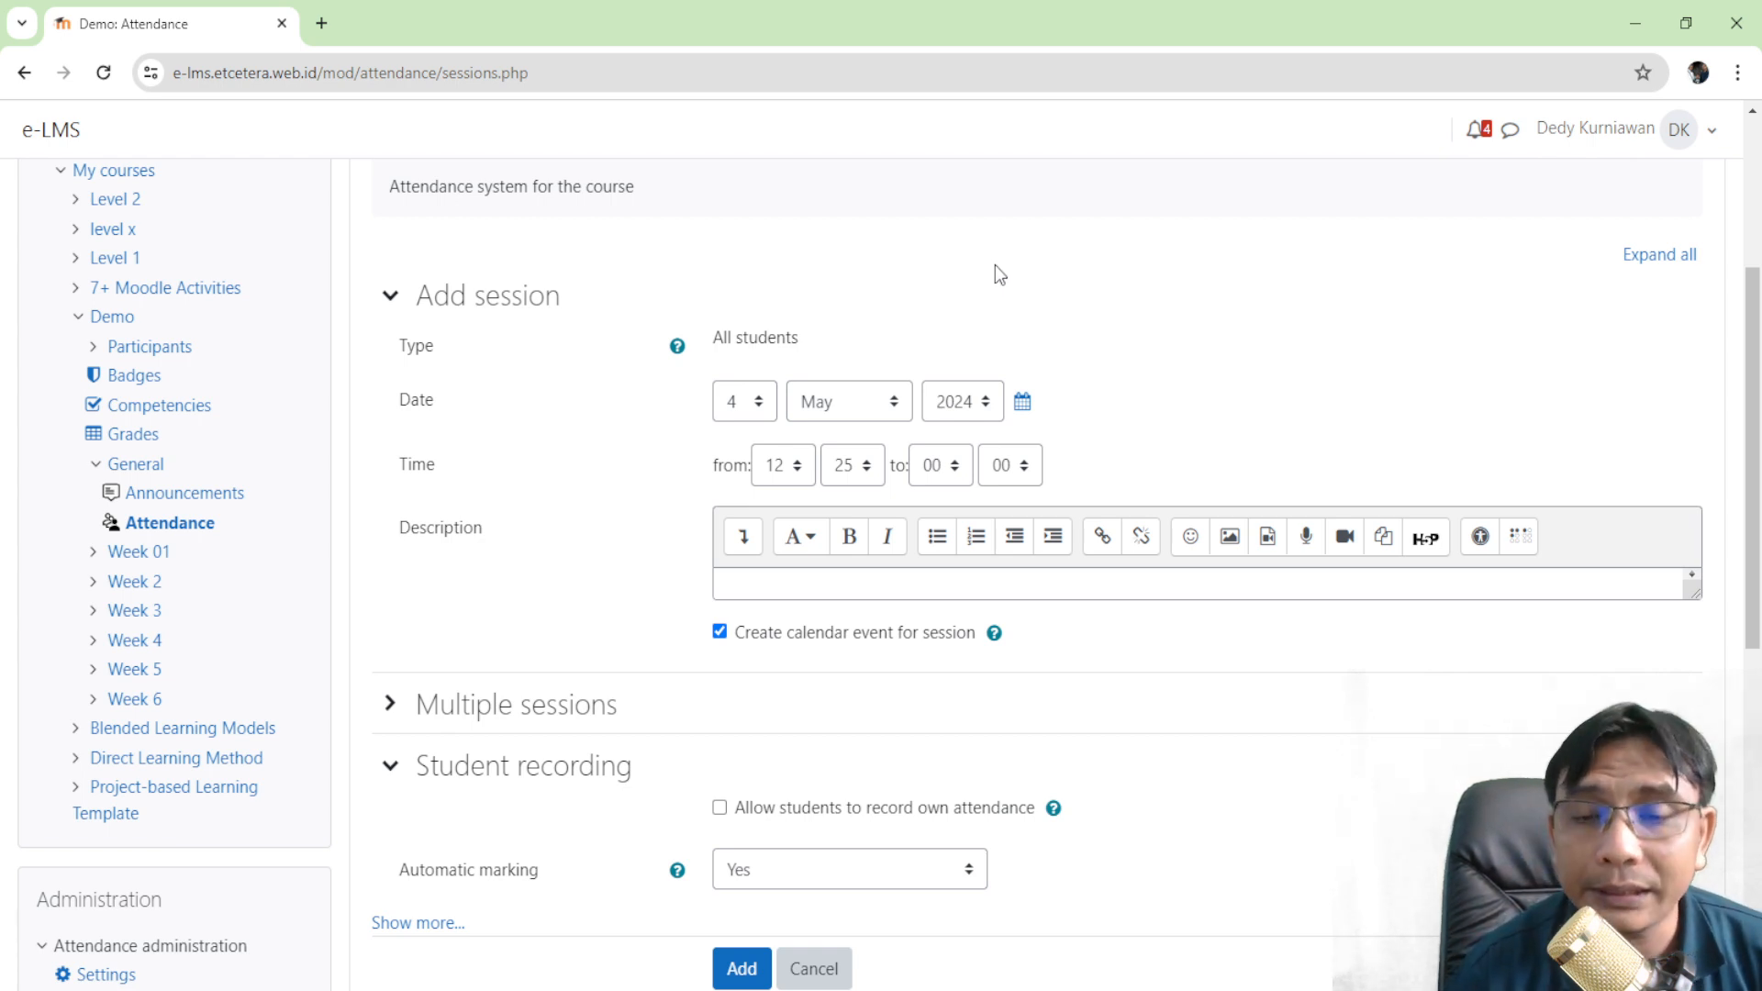
- Set the session's end time to 14:00
left_click(931, 466)
left_click(941, 851)
left_click(1168, 422)
- Let students record their own attendance and review the automatic marking help
scroll(905, 515, "down", 2)
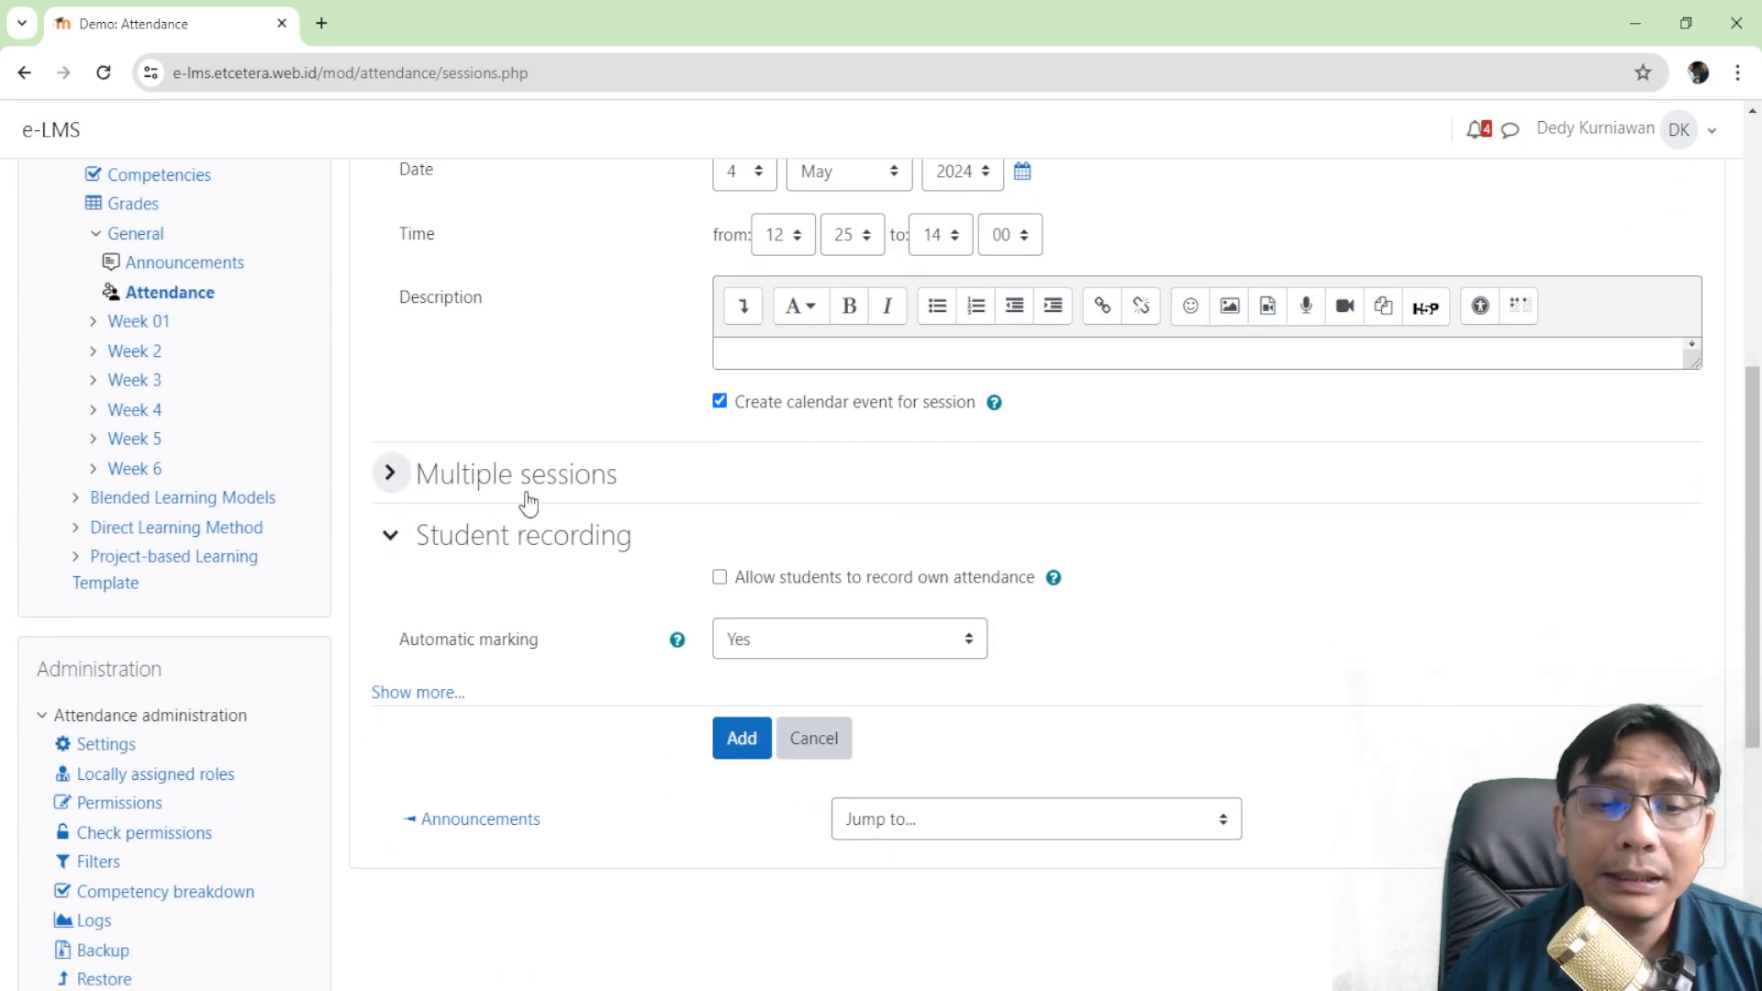
scroll(642, 541, "down", 2)
left_click(720, 348)
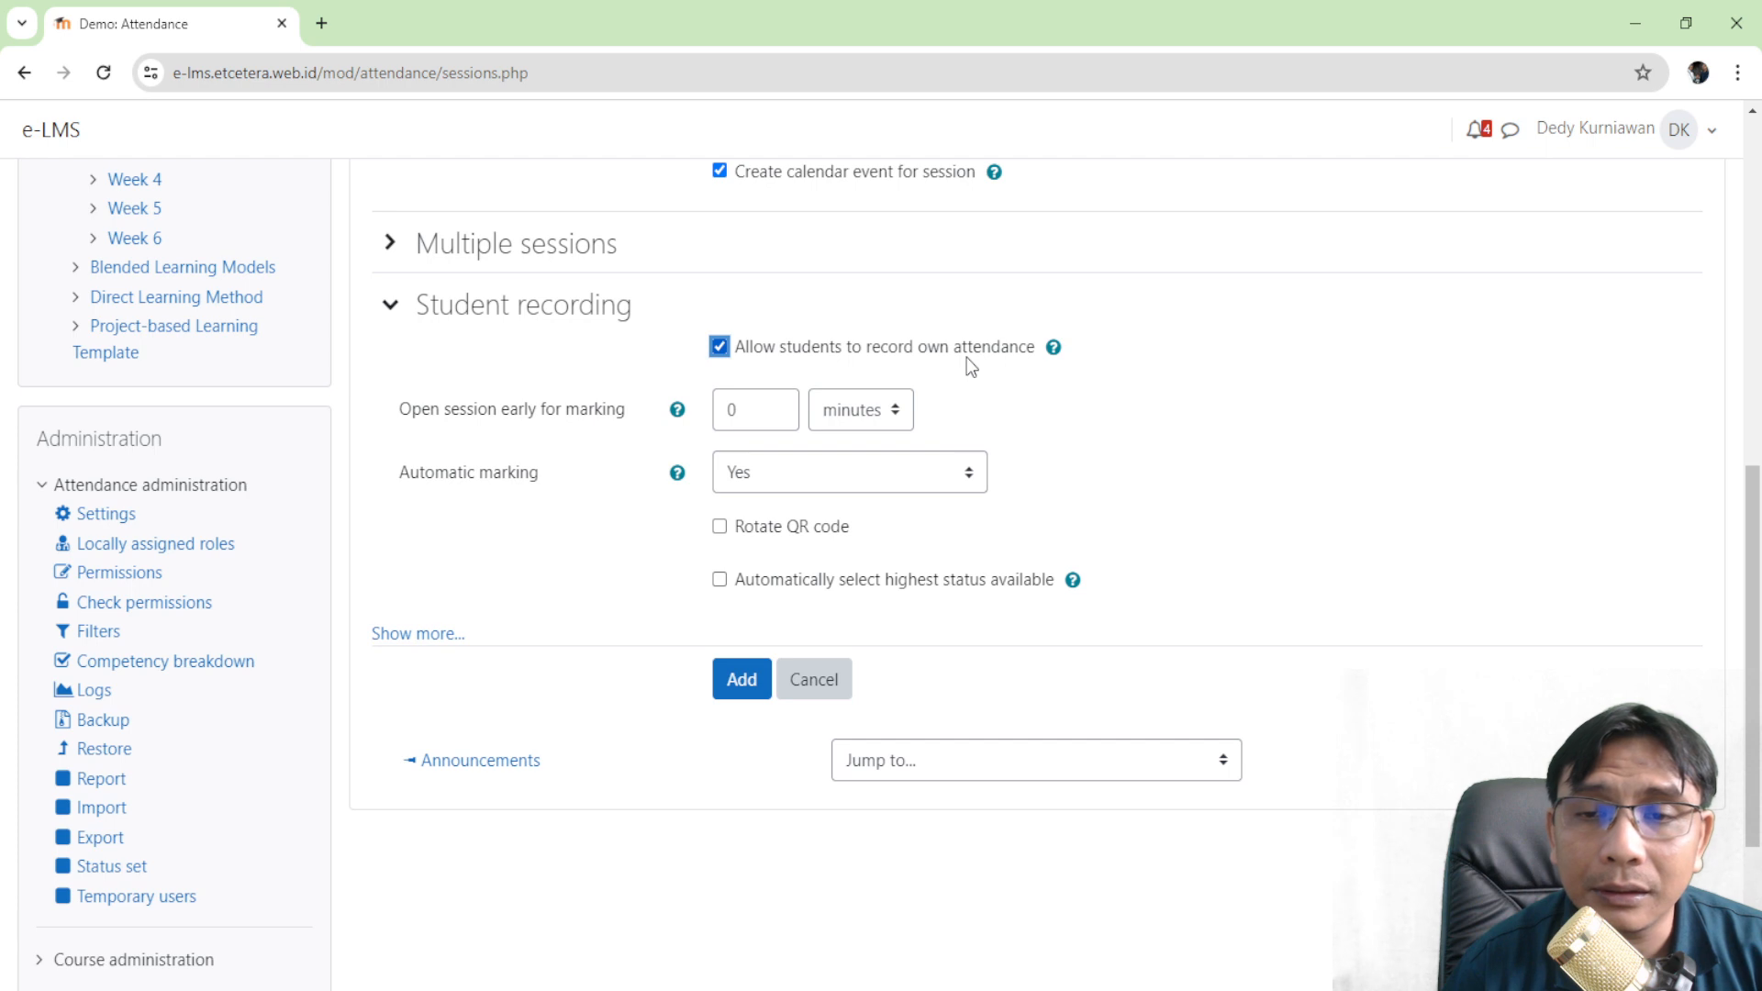
scroll(832, 388, "down", 1)
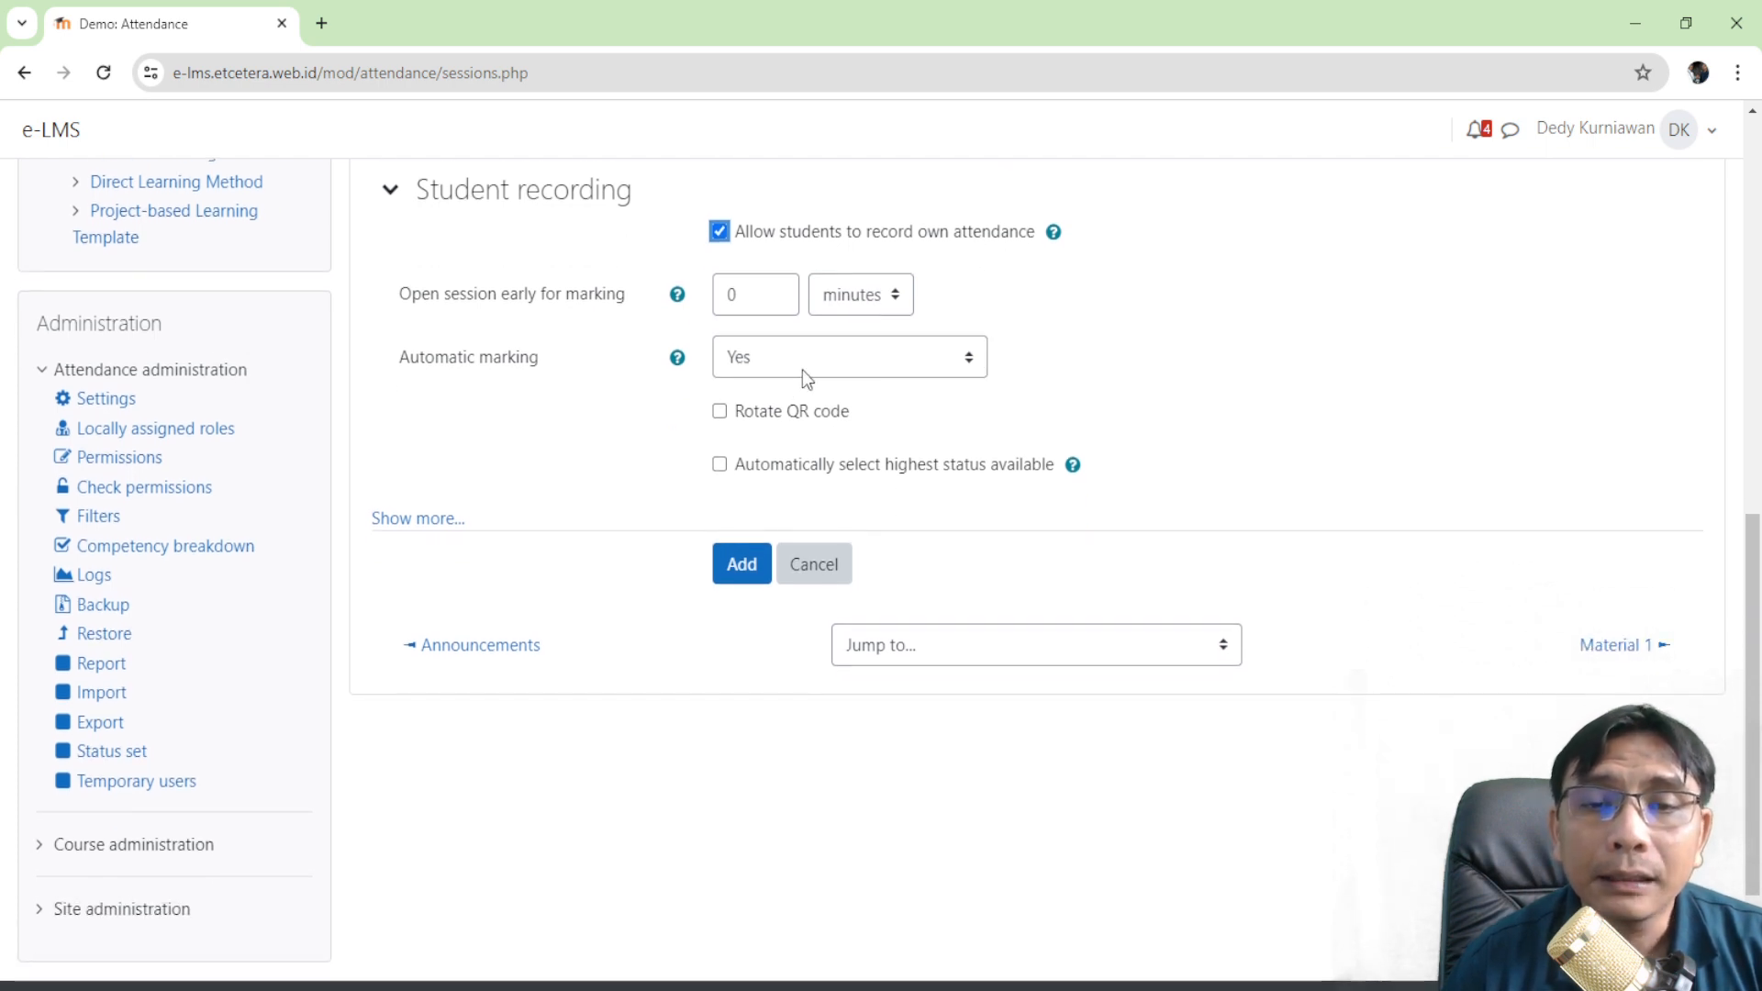
left_click(679, 360)
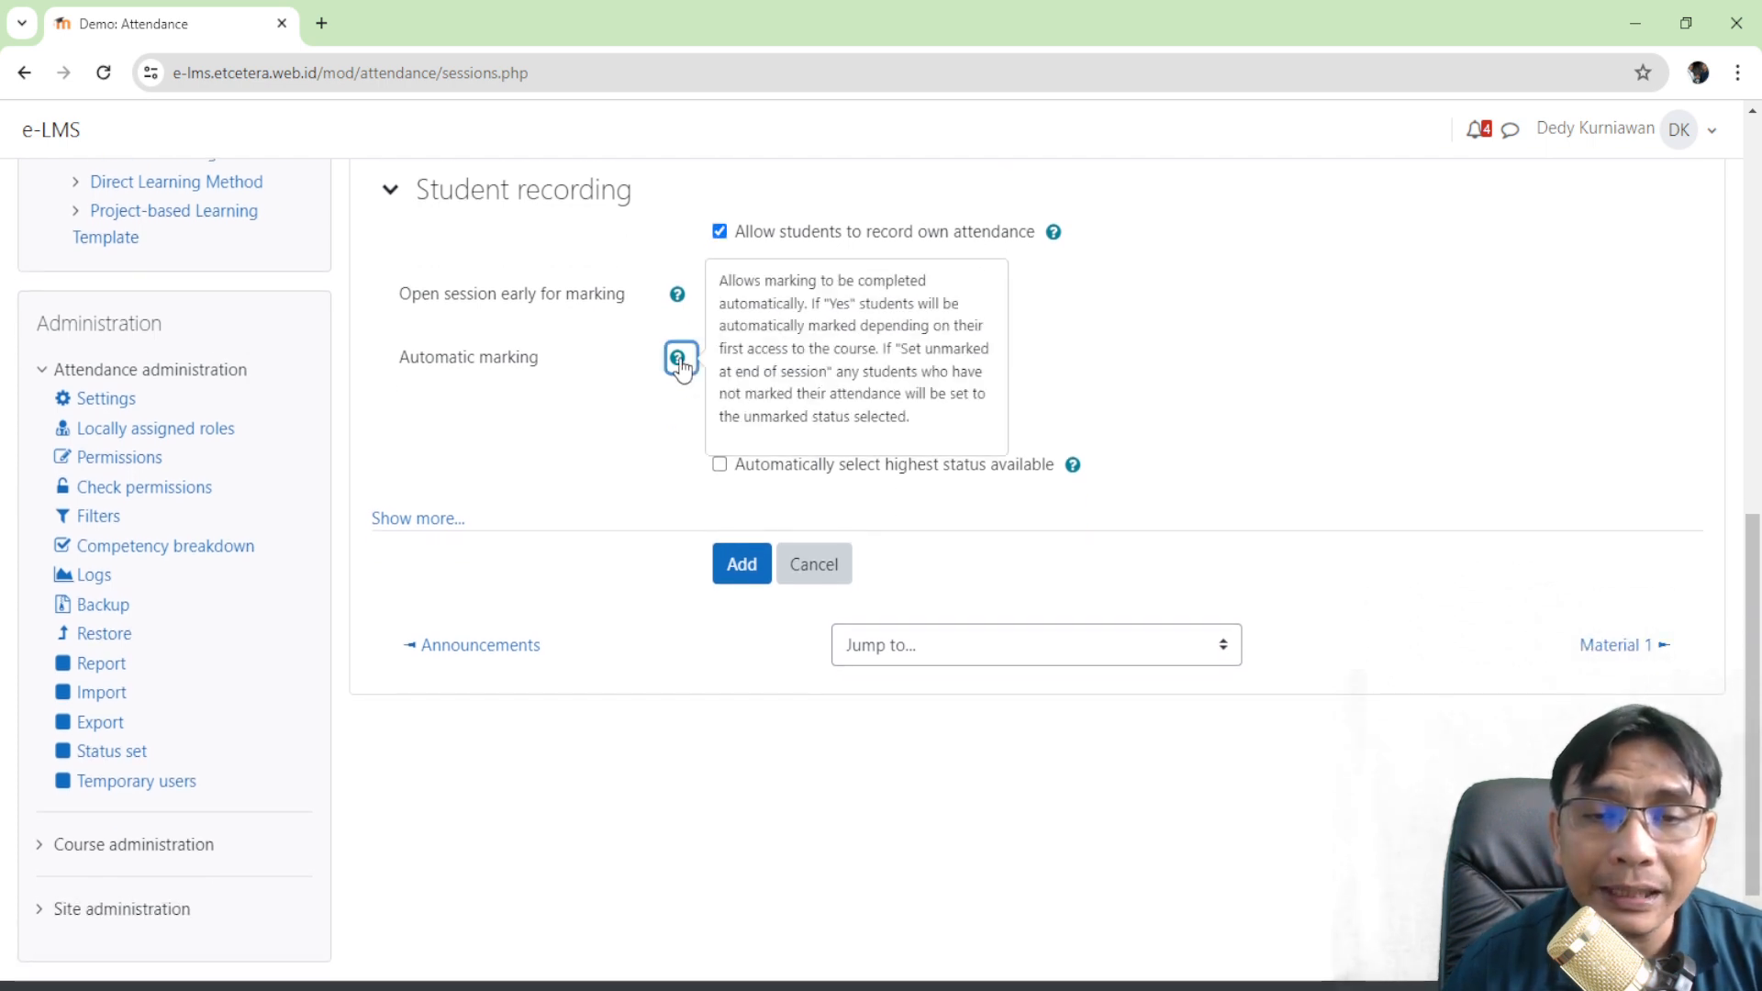
left_click(641, 371)
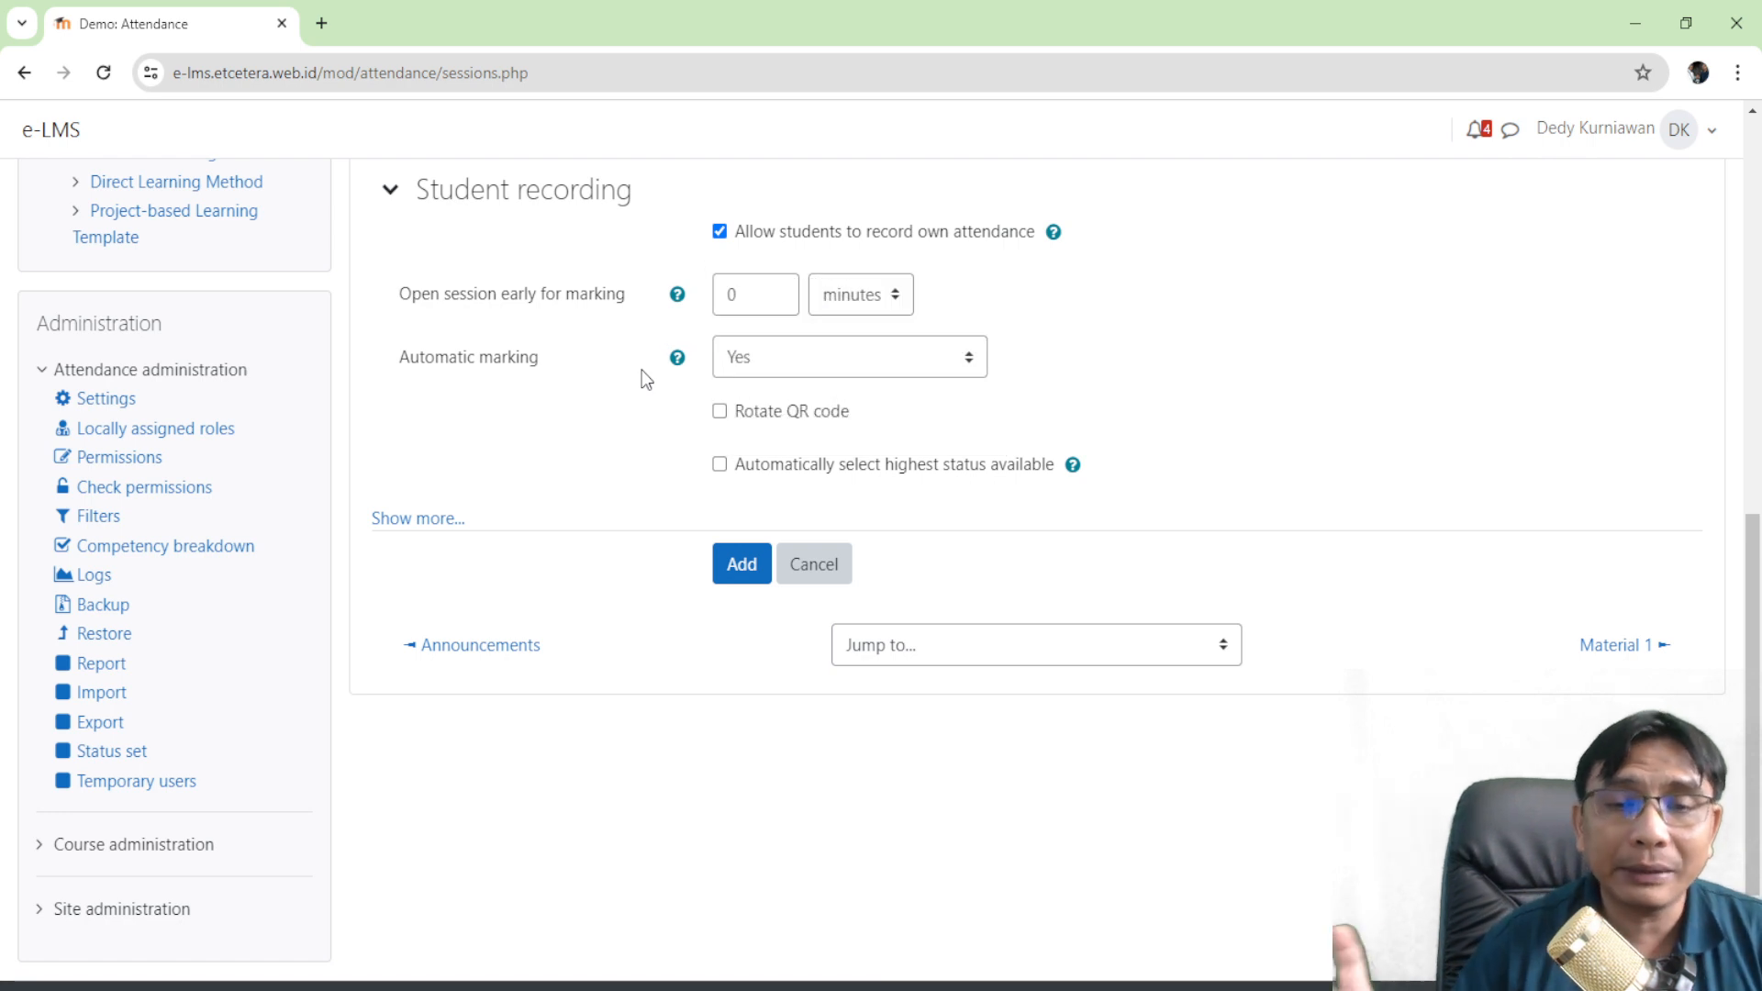
- Choose 'Set unmarked at end of session', auto-select the highest status, and add the session
left_click(824, 369)
left_click(659, 419)
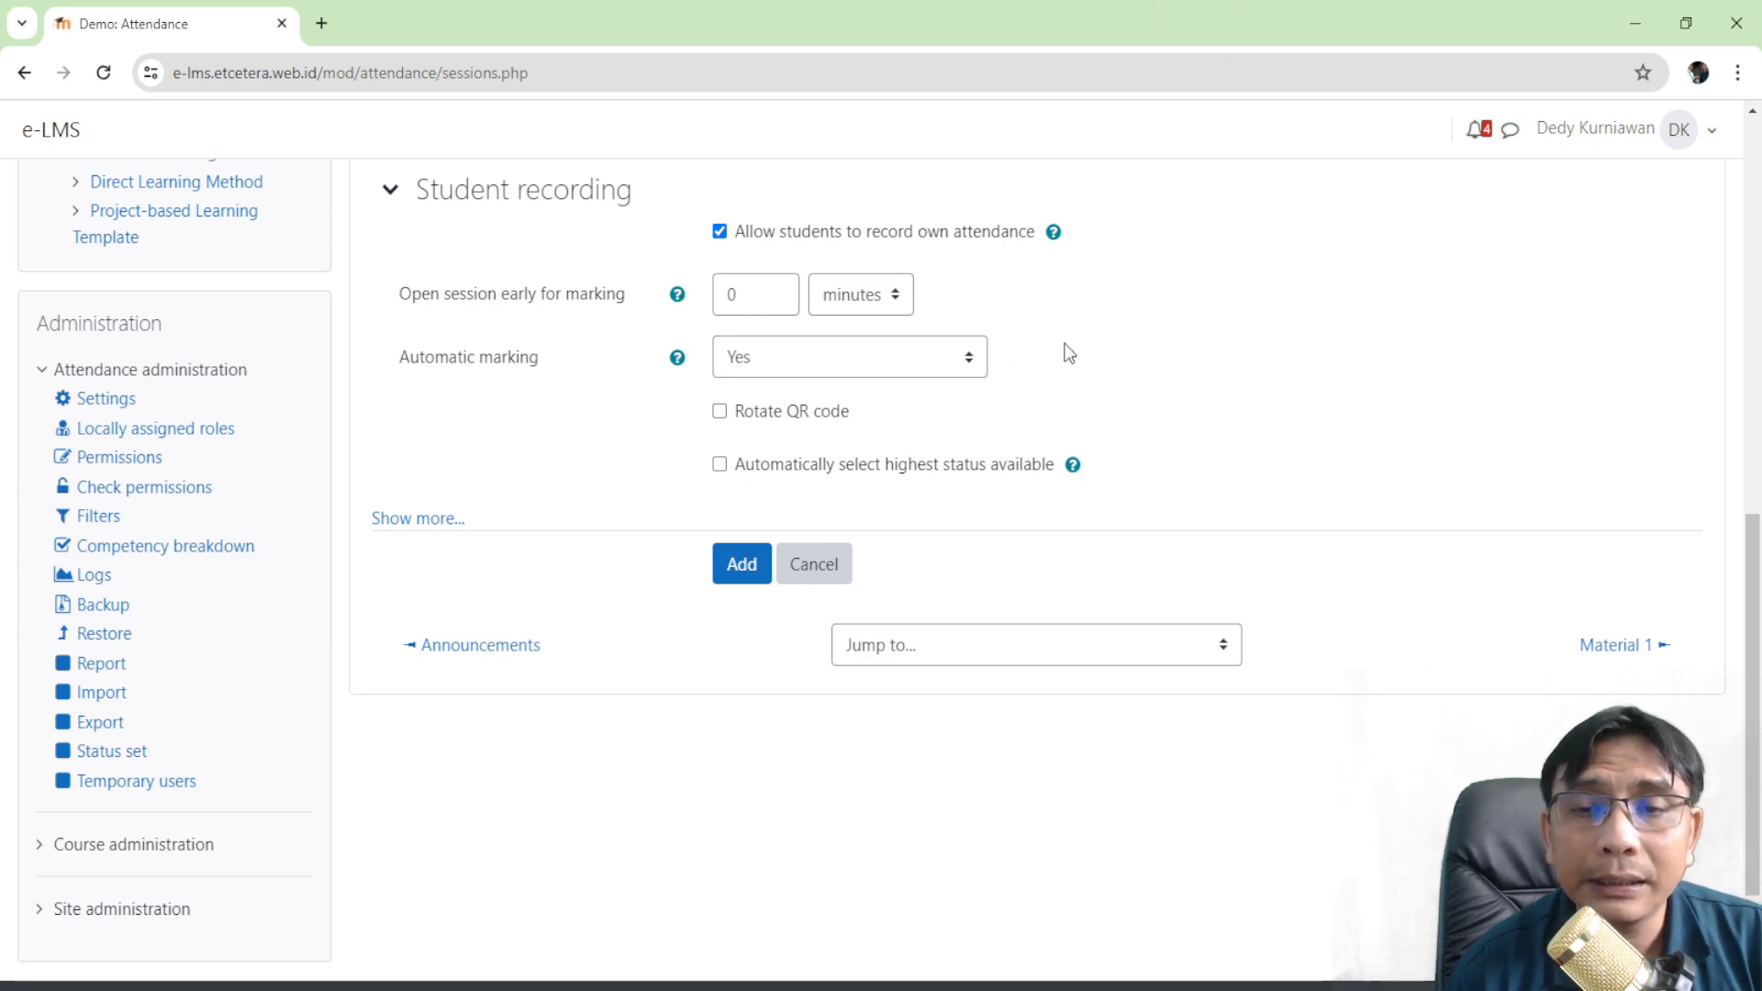
left_click(958, 363)
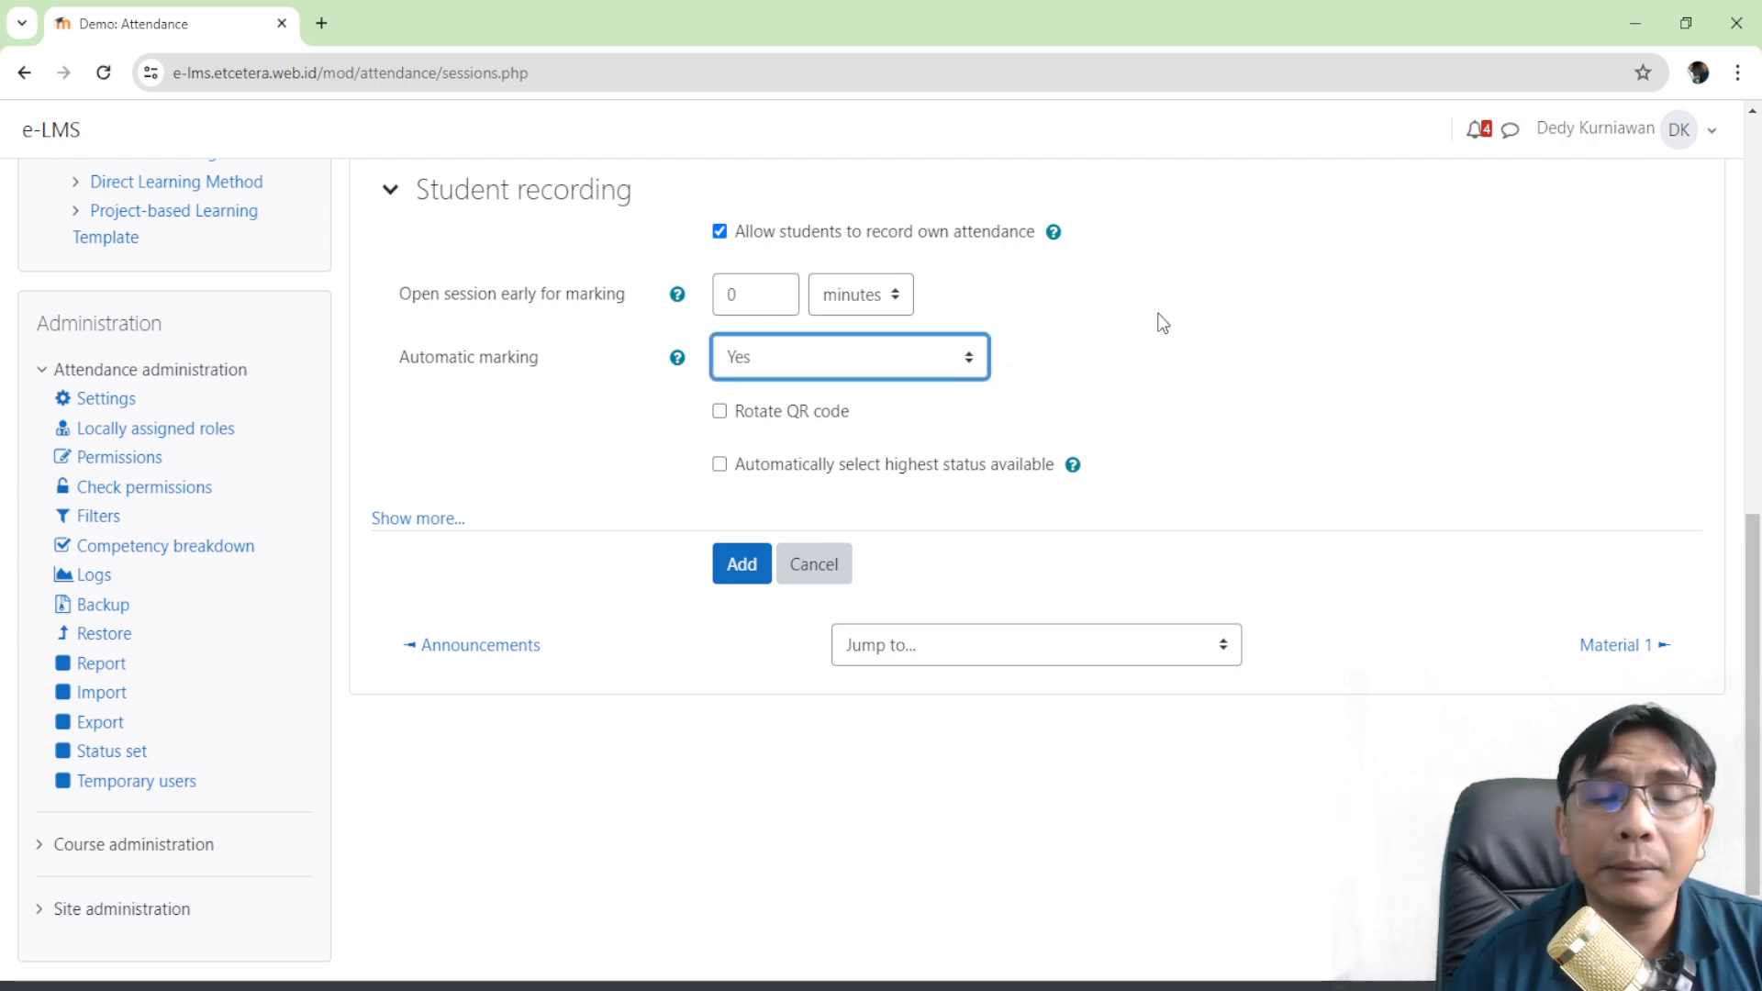
left_click(934, 444)
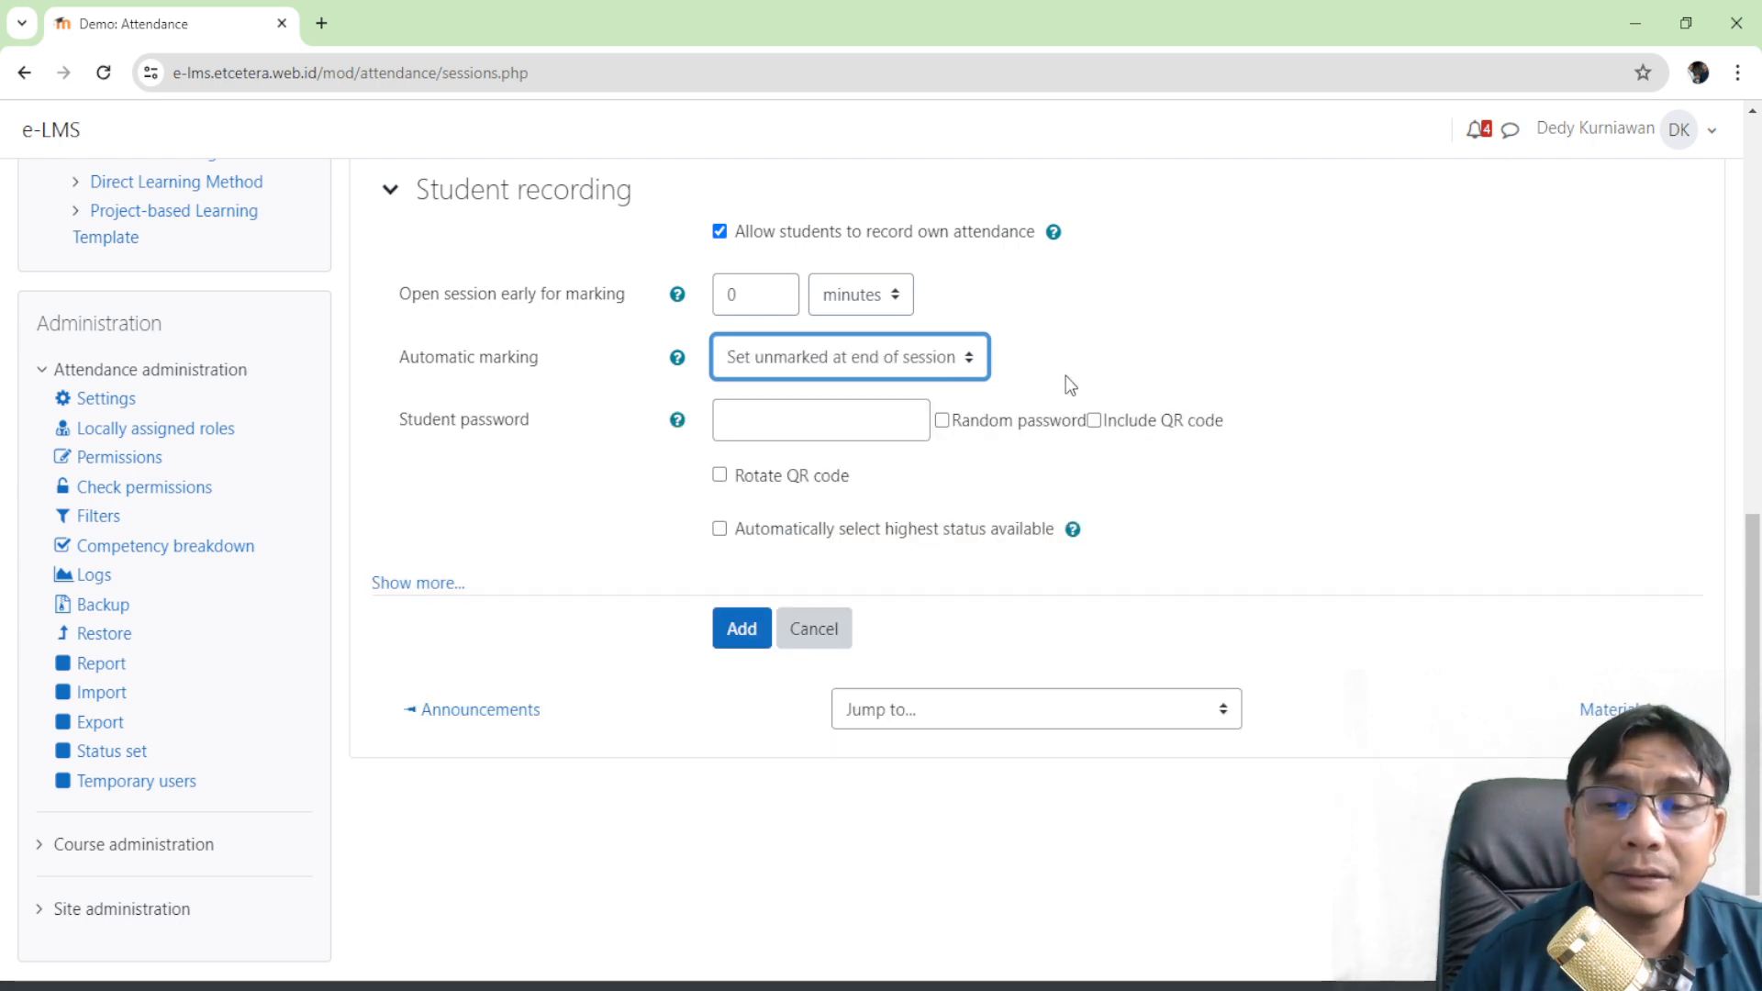
left_click(1040, 360)
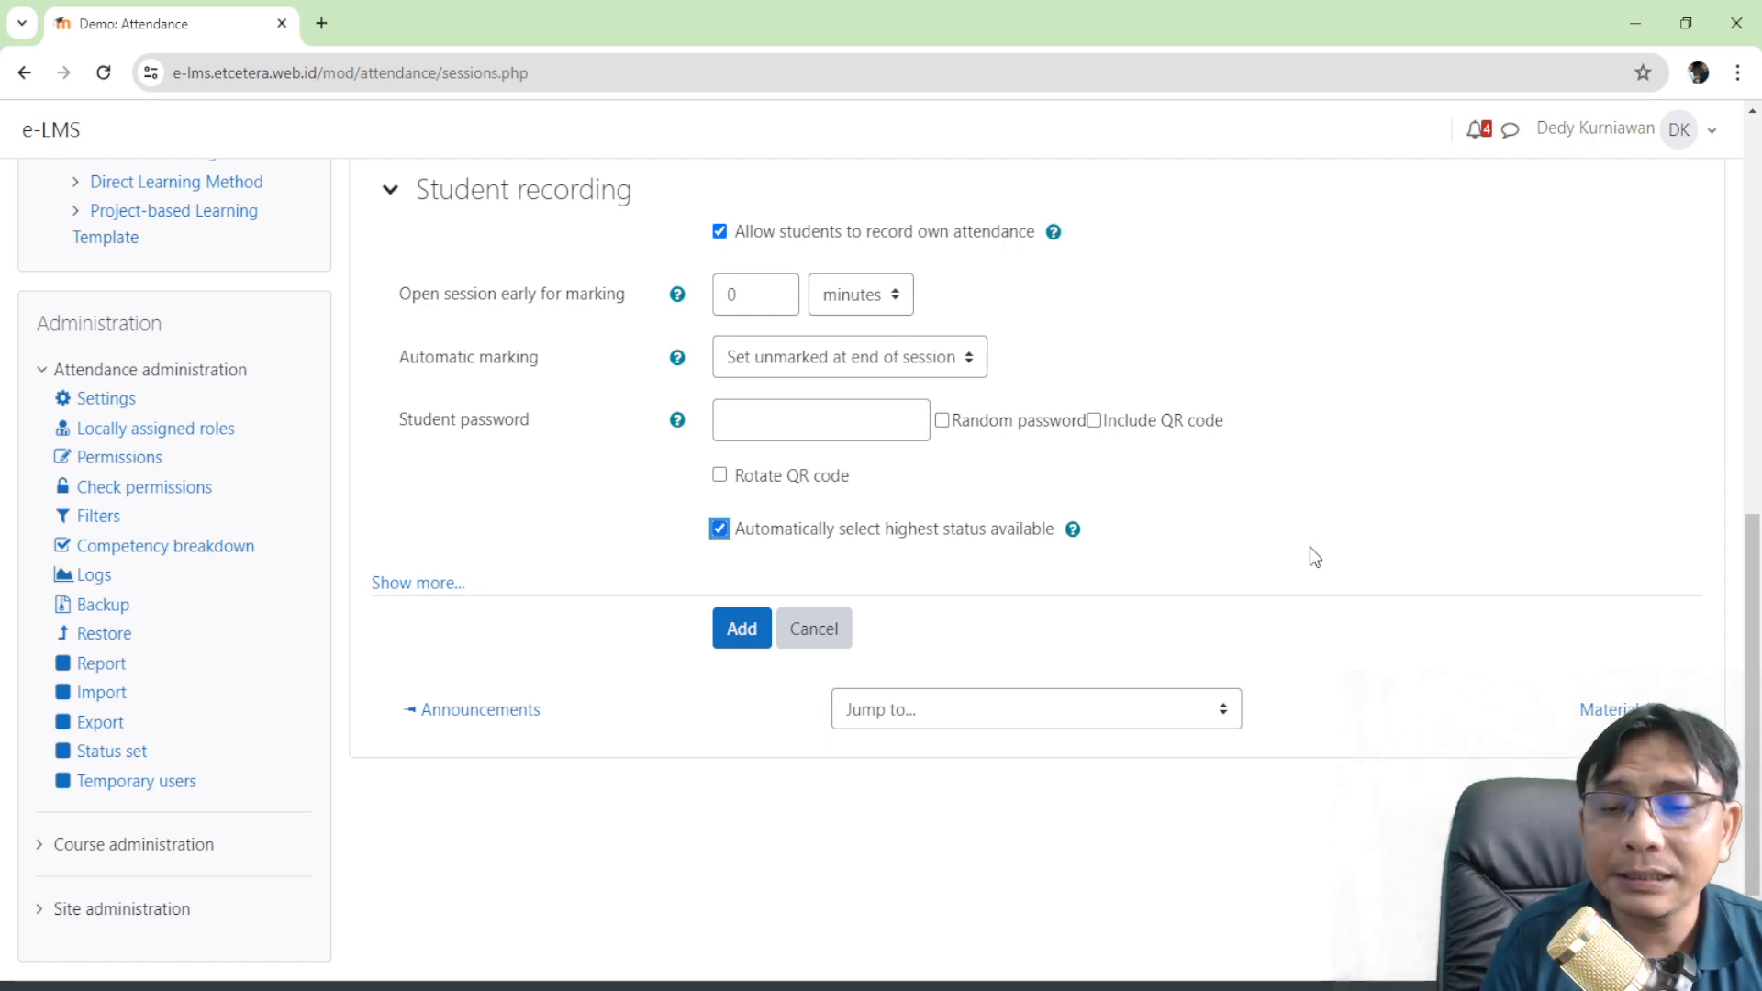
left_click(741, 631)
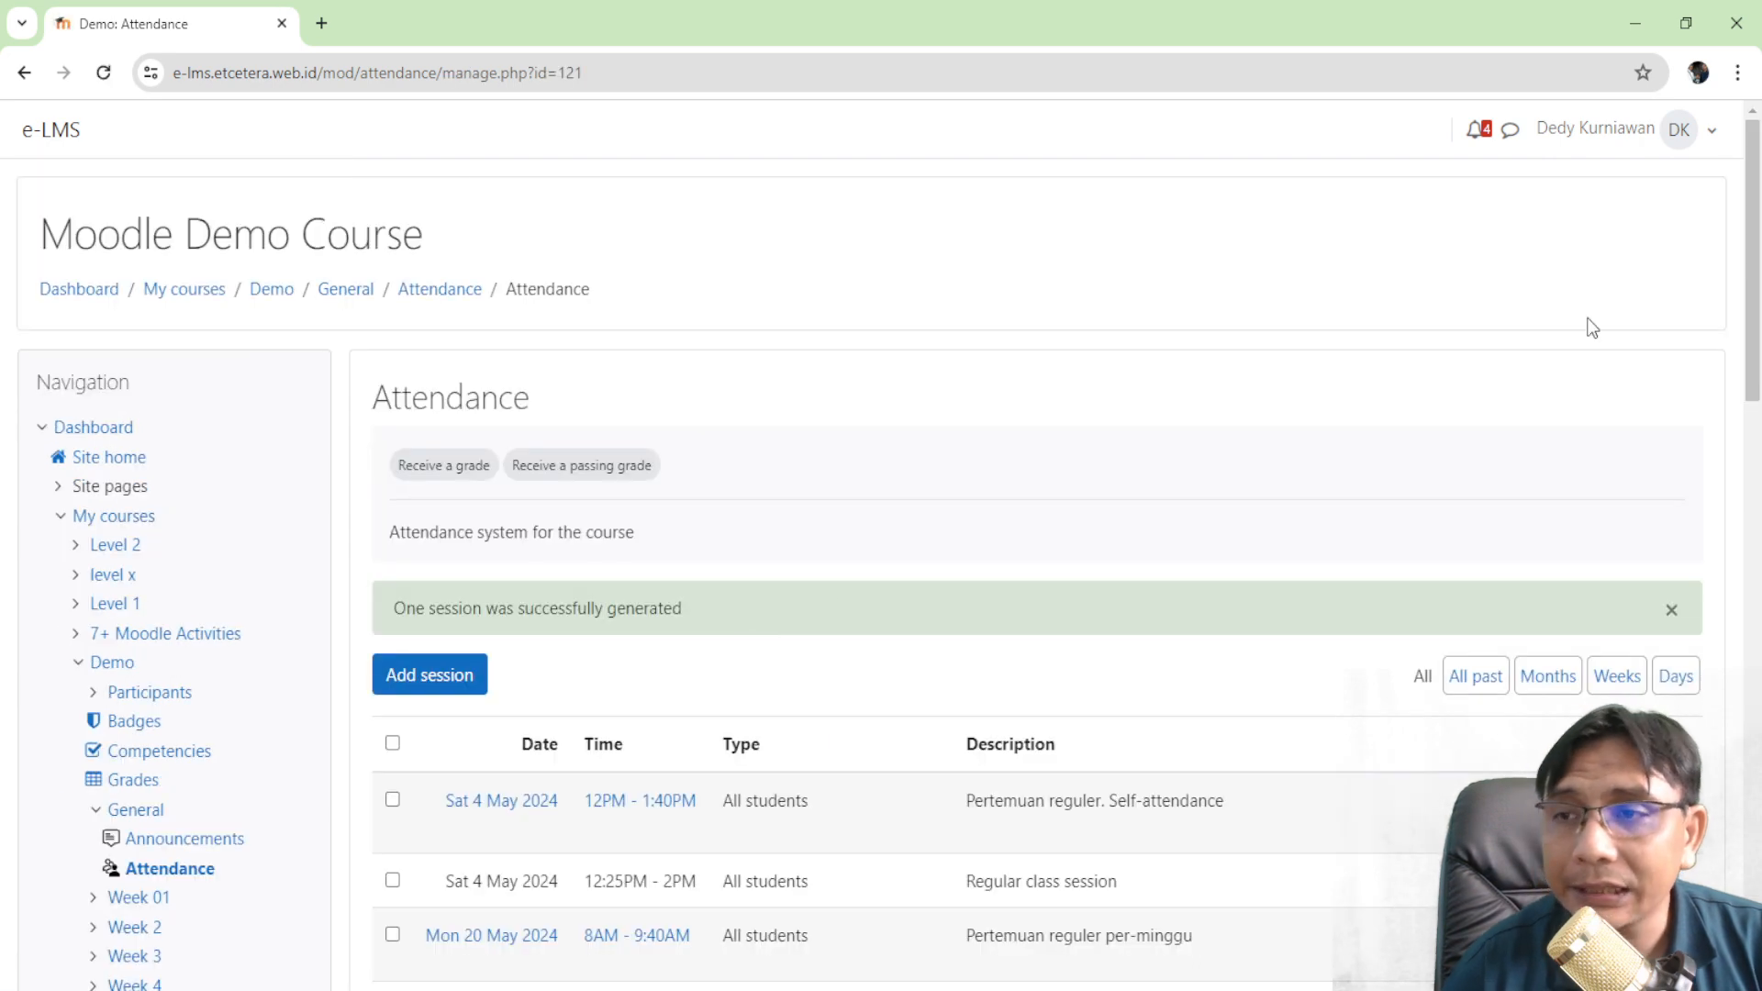
- Log out of the teacher account
scroll(1644, 275, "down", 4)
scroll(1630, 178, "up", 4)
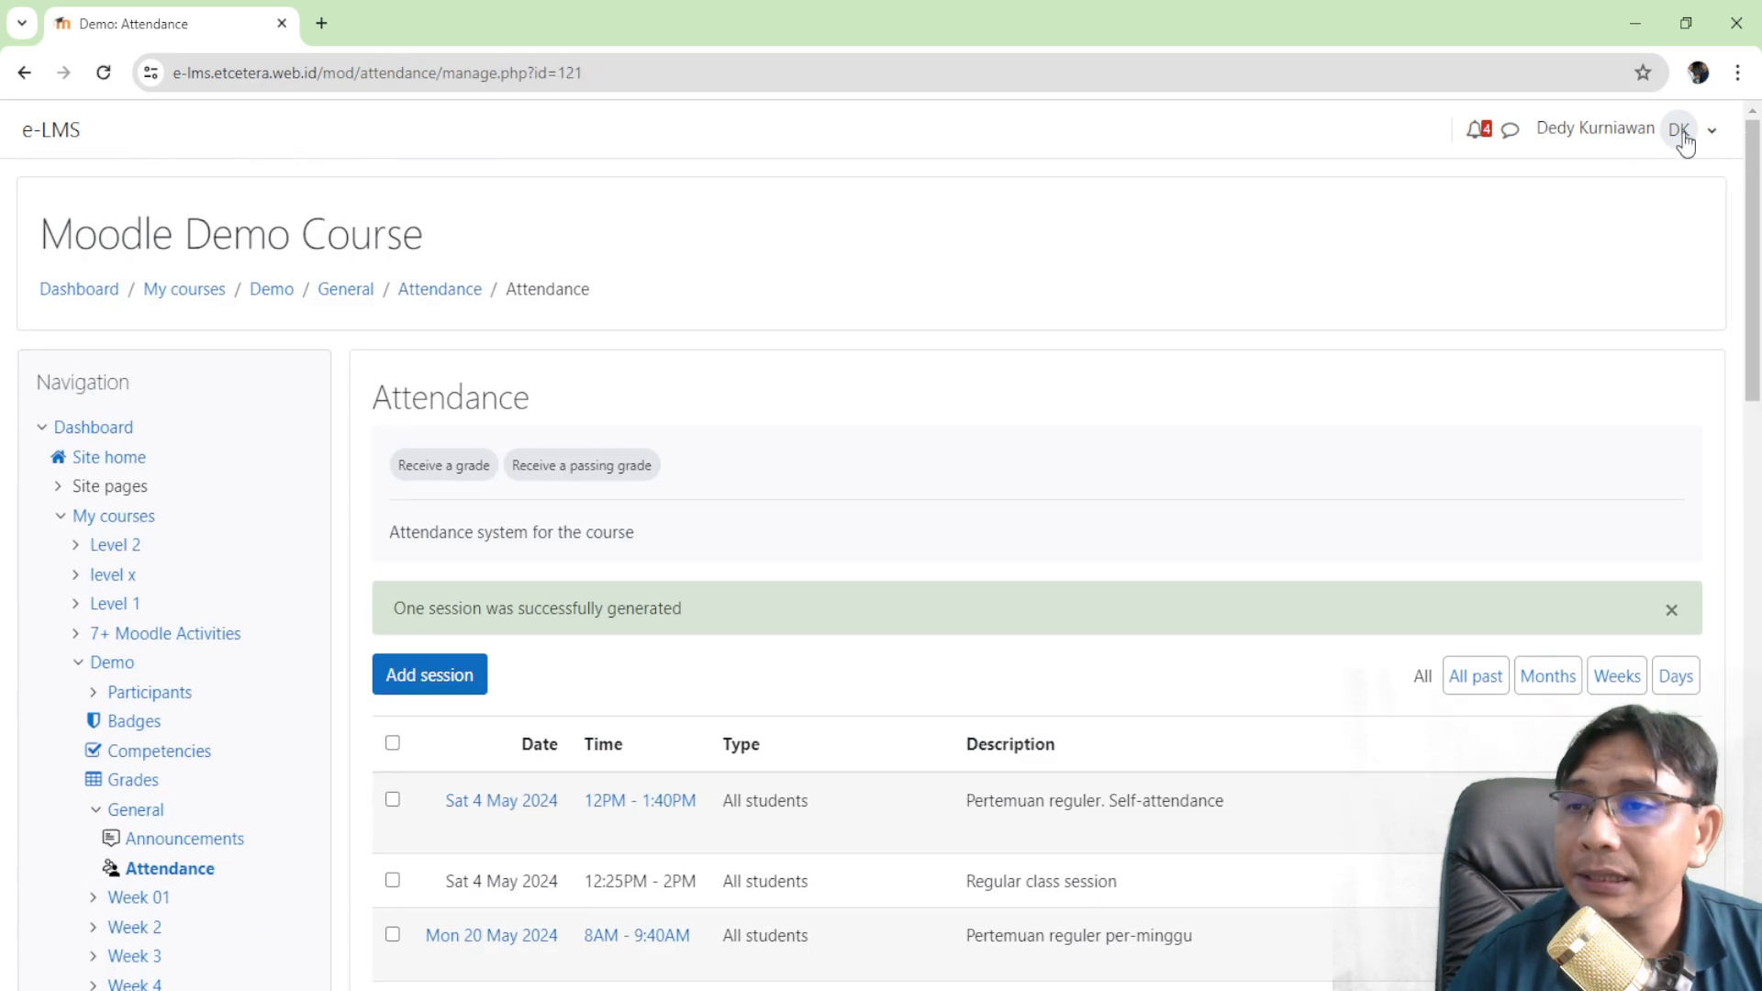
left_click(1680, 131)
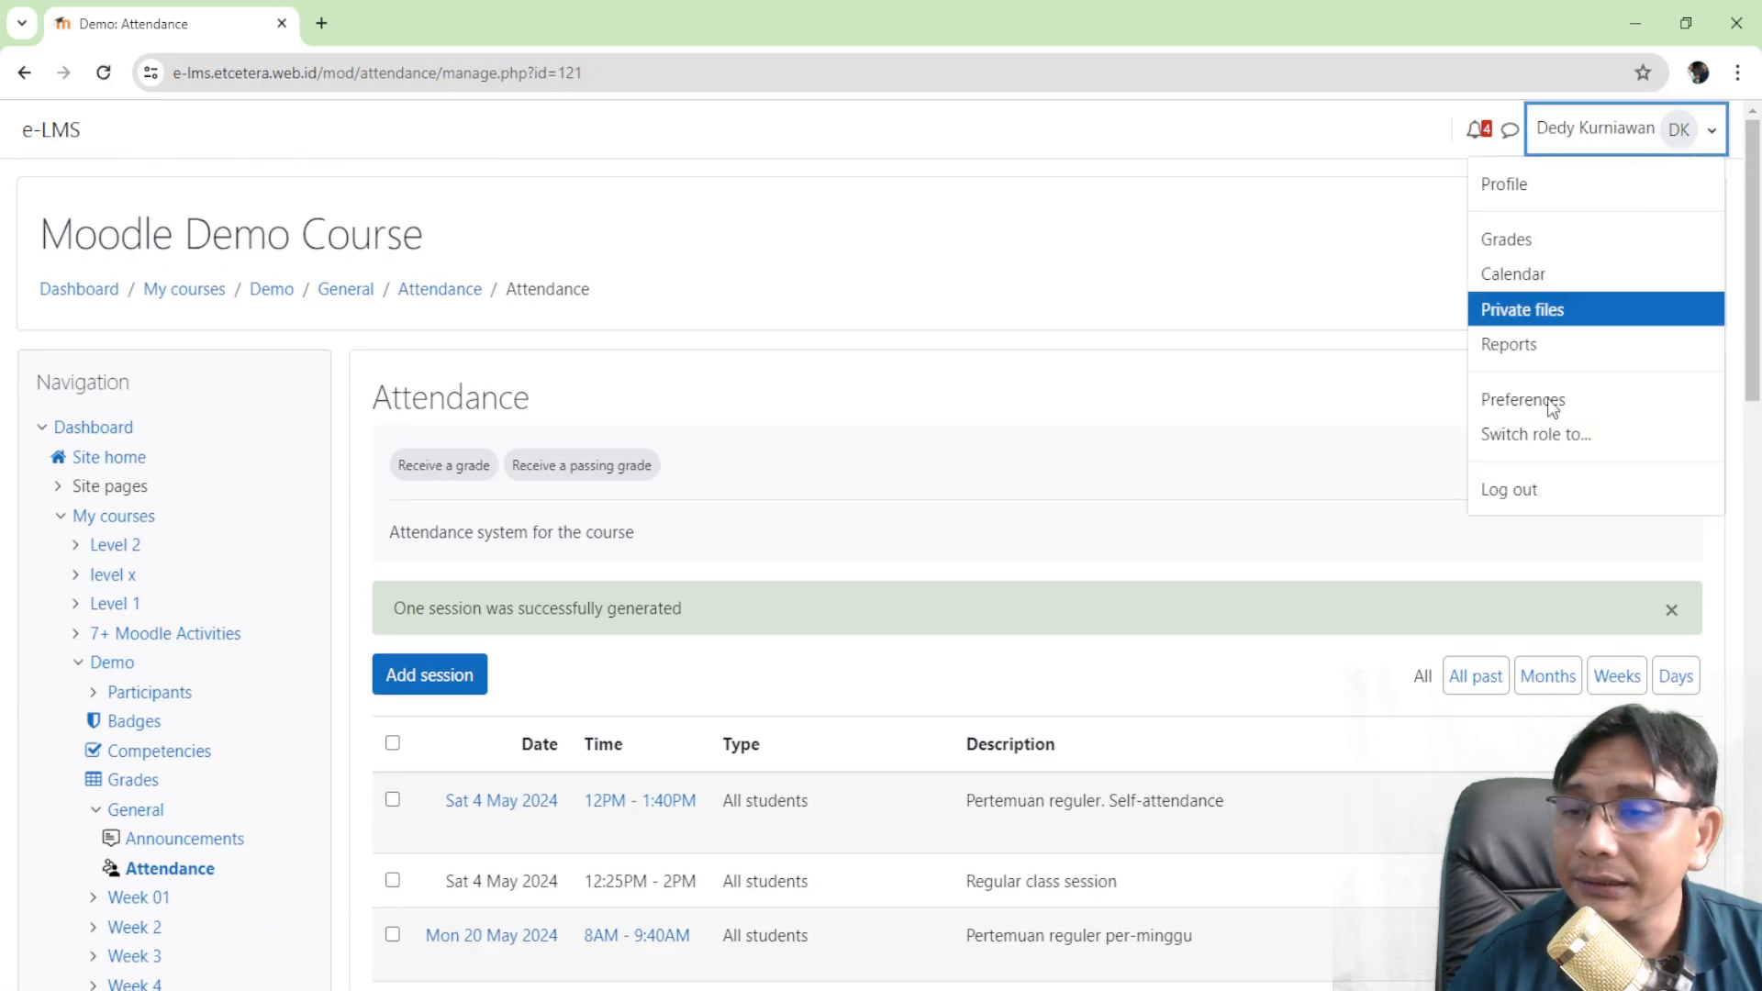
left_click(1525, 494)
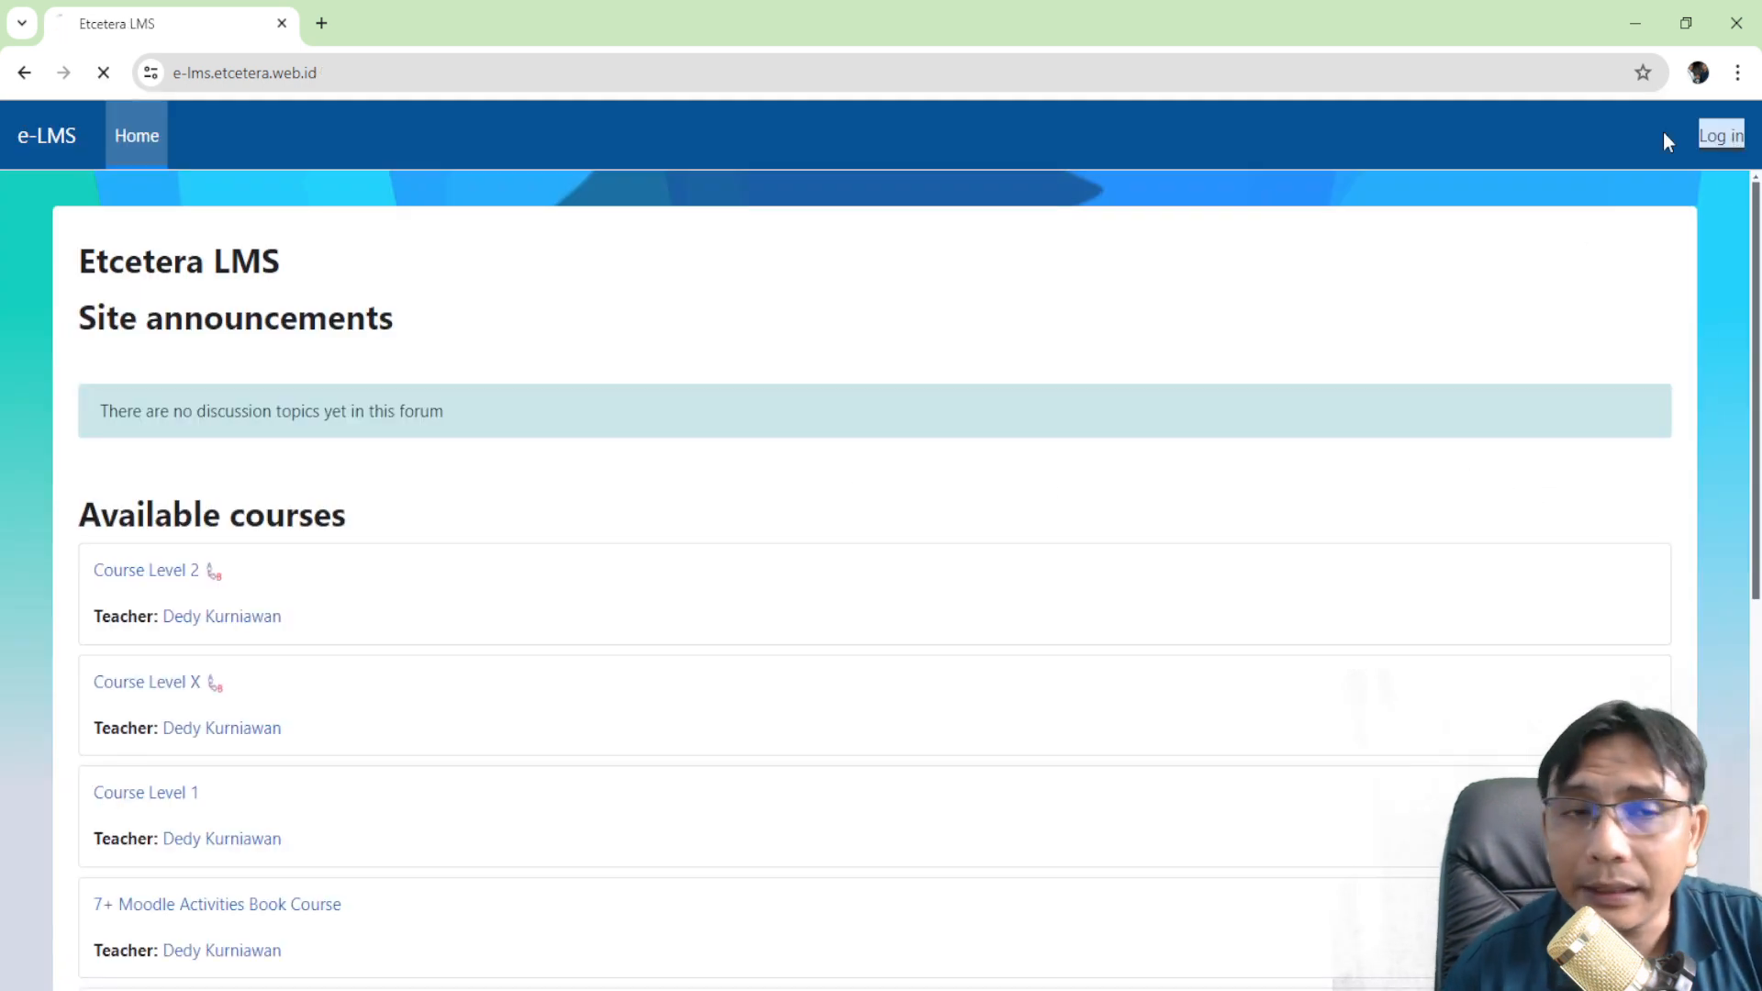
- Sign in as student1 with the student password
left_click(1721, 136)
type("student1")
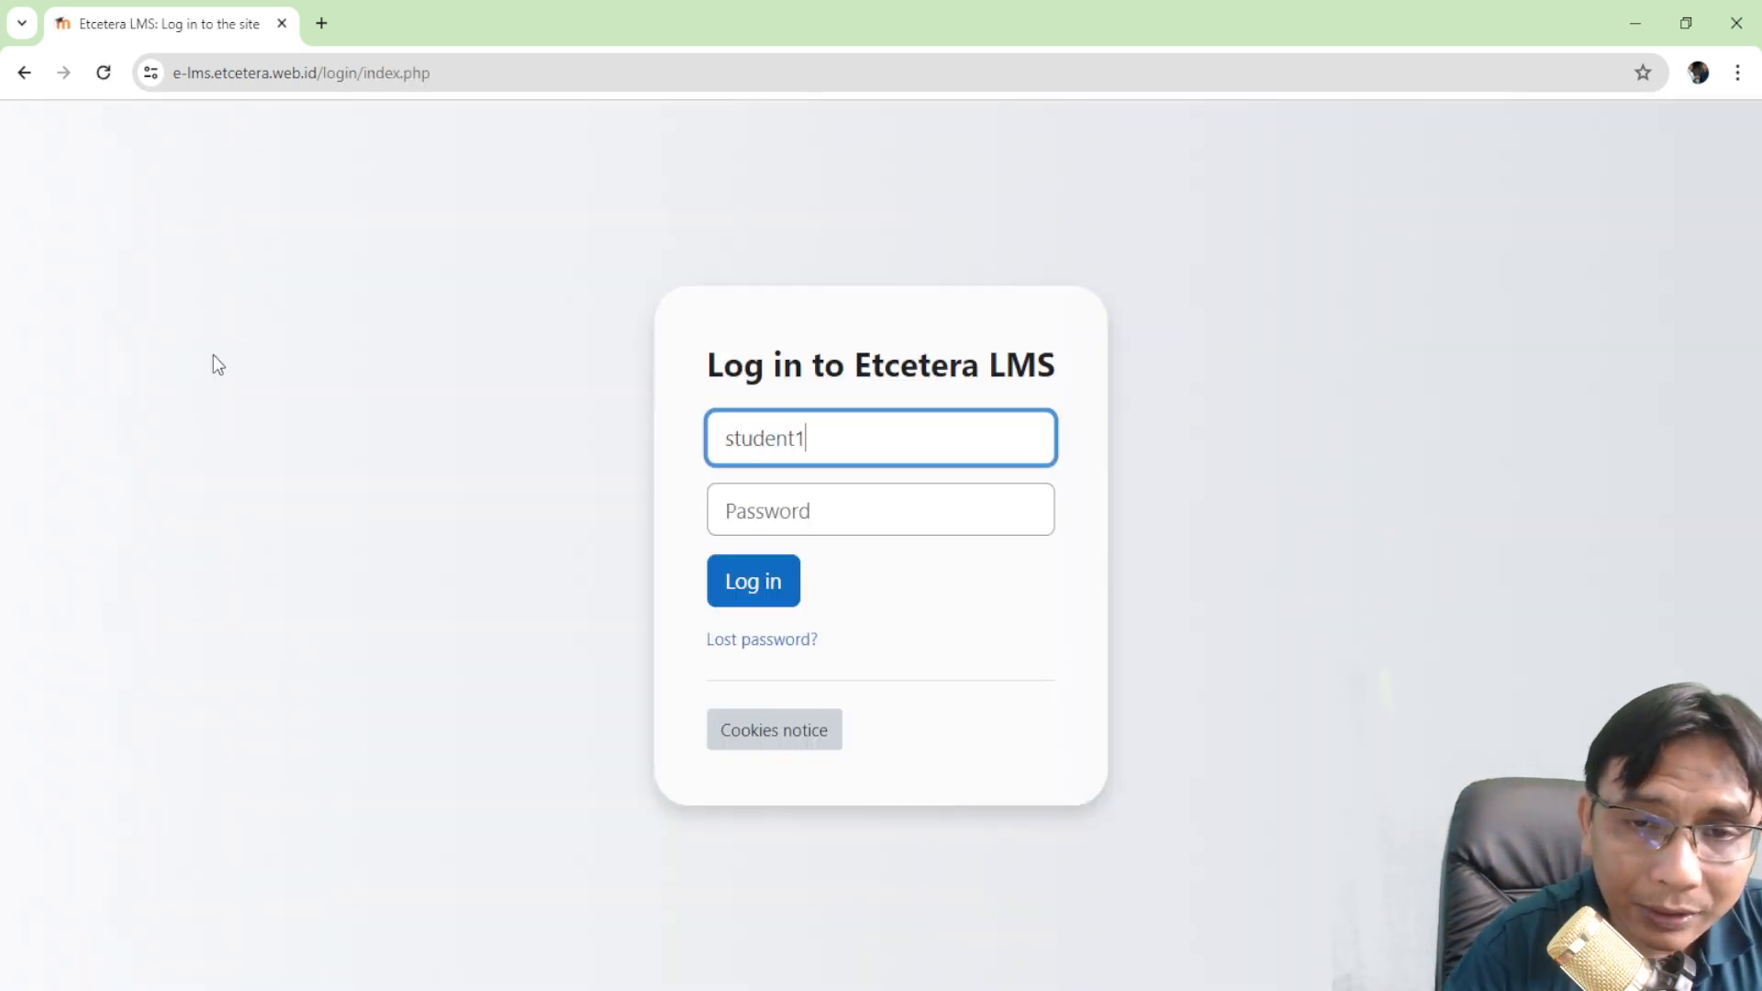
key("Tab")
type("•••••••••")
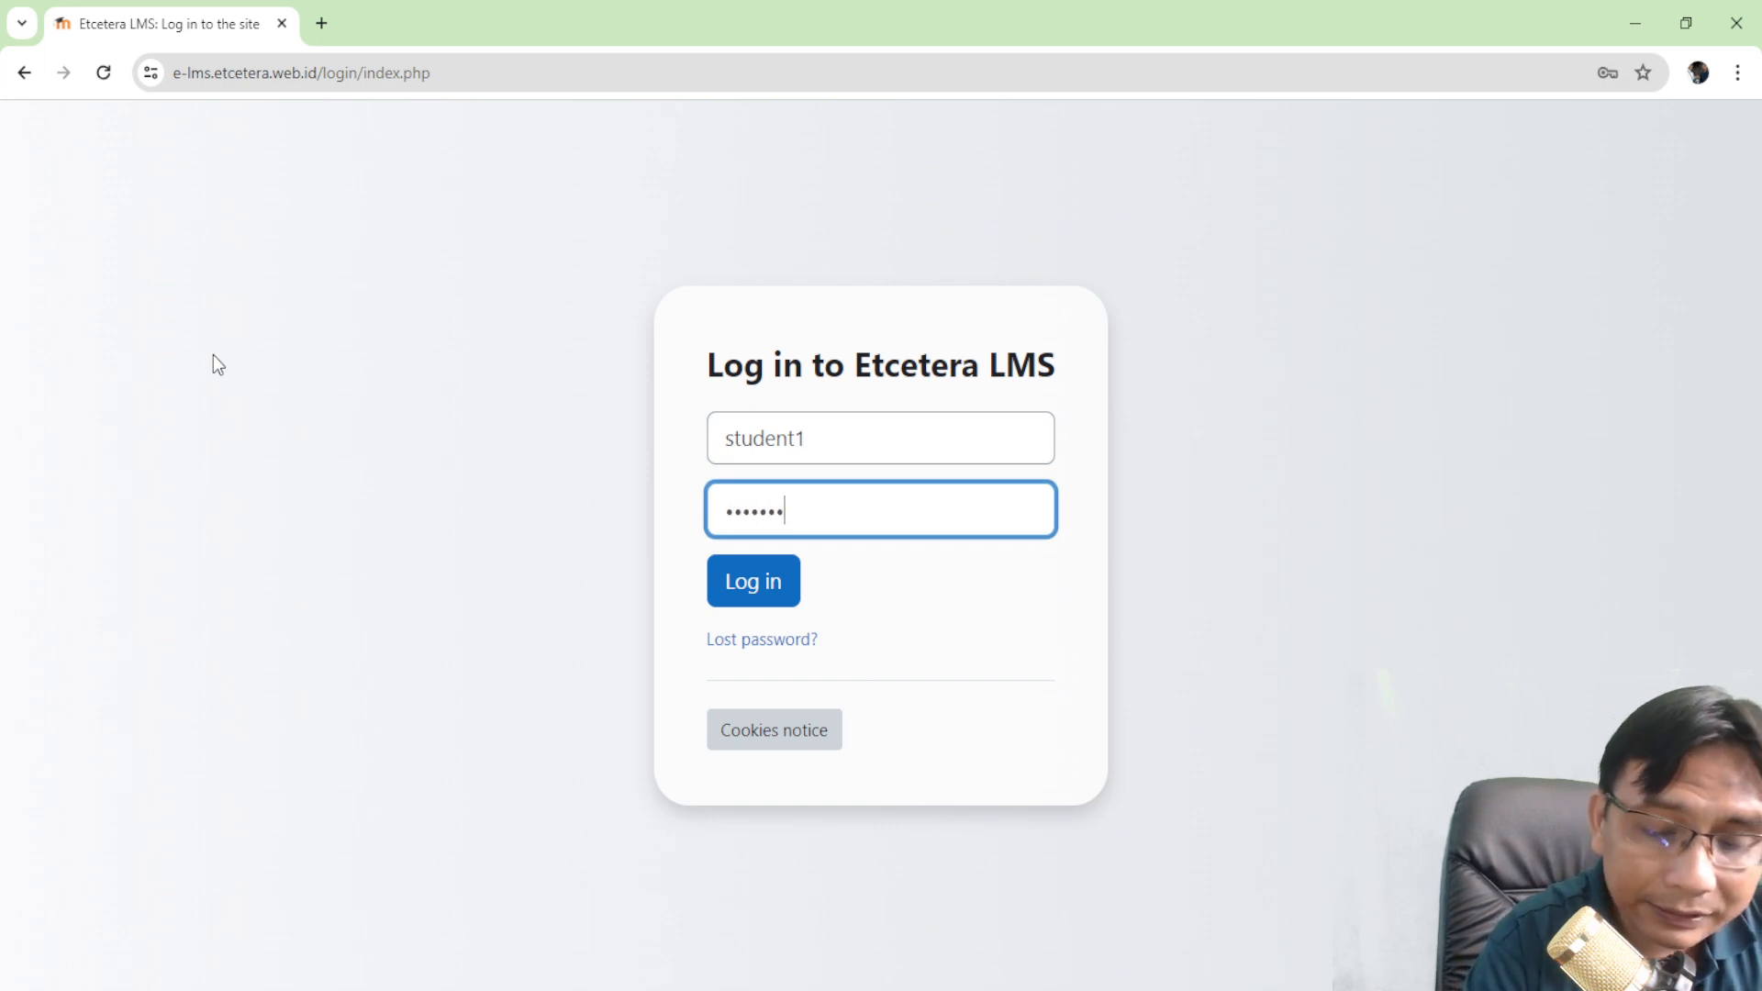
key("Return")
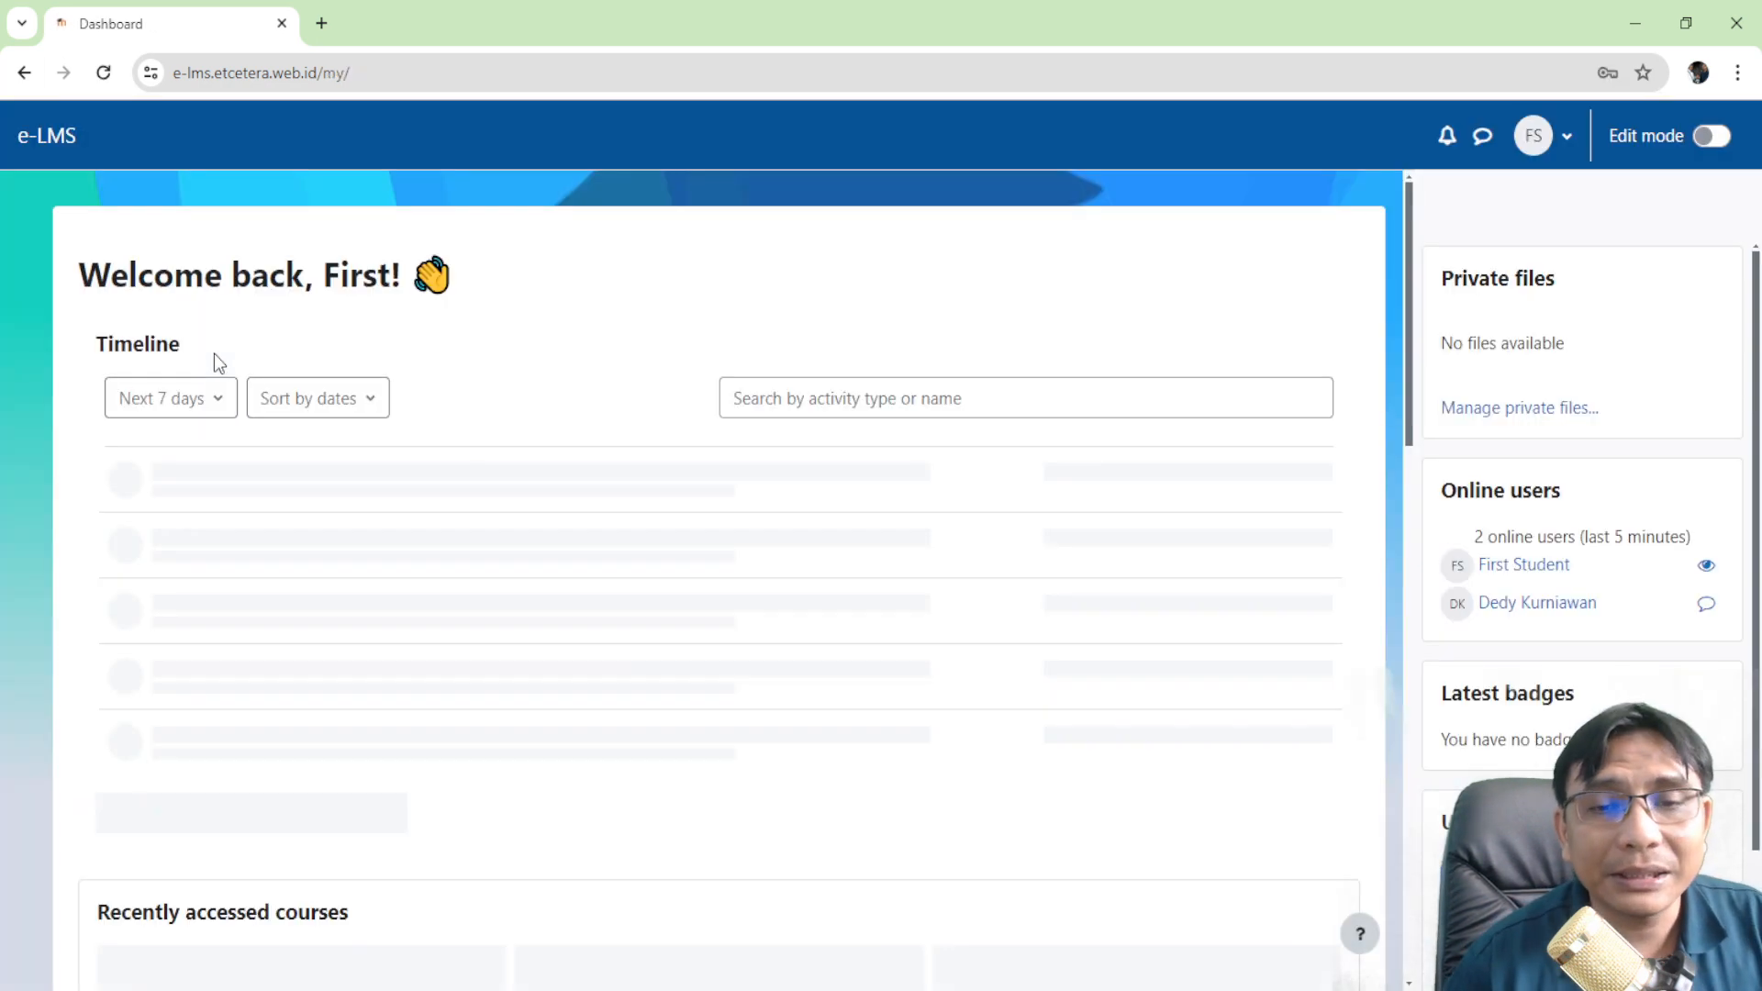
- Open the Attendance activity in Moodle Demo Course
scroll(256, 400, "down", 4)
left_click(256, 410)
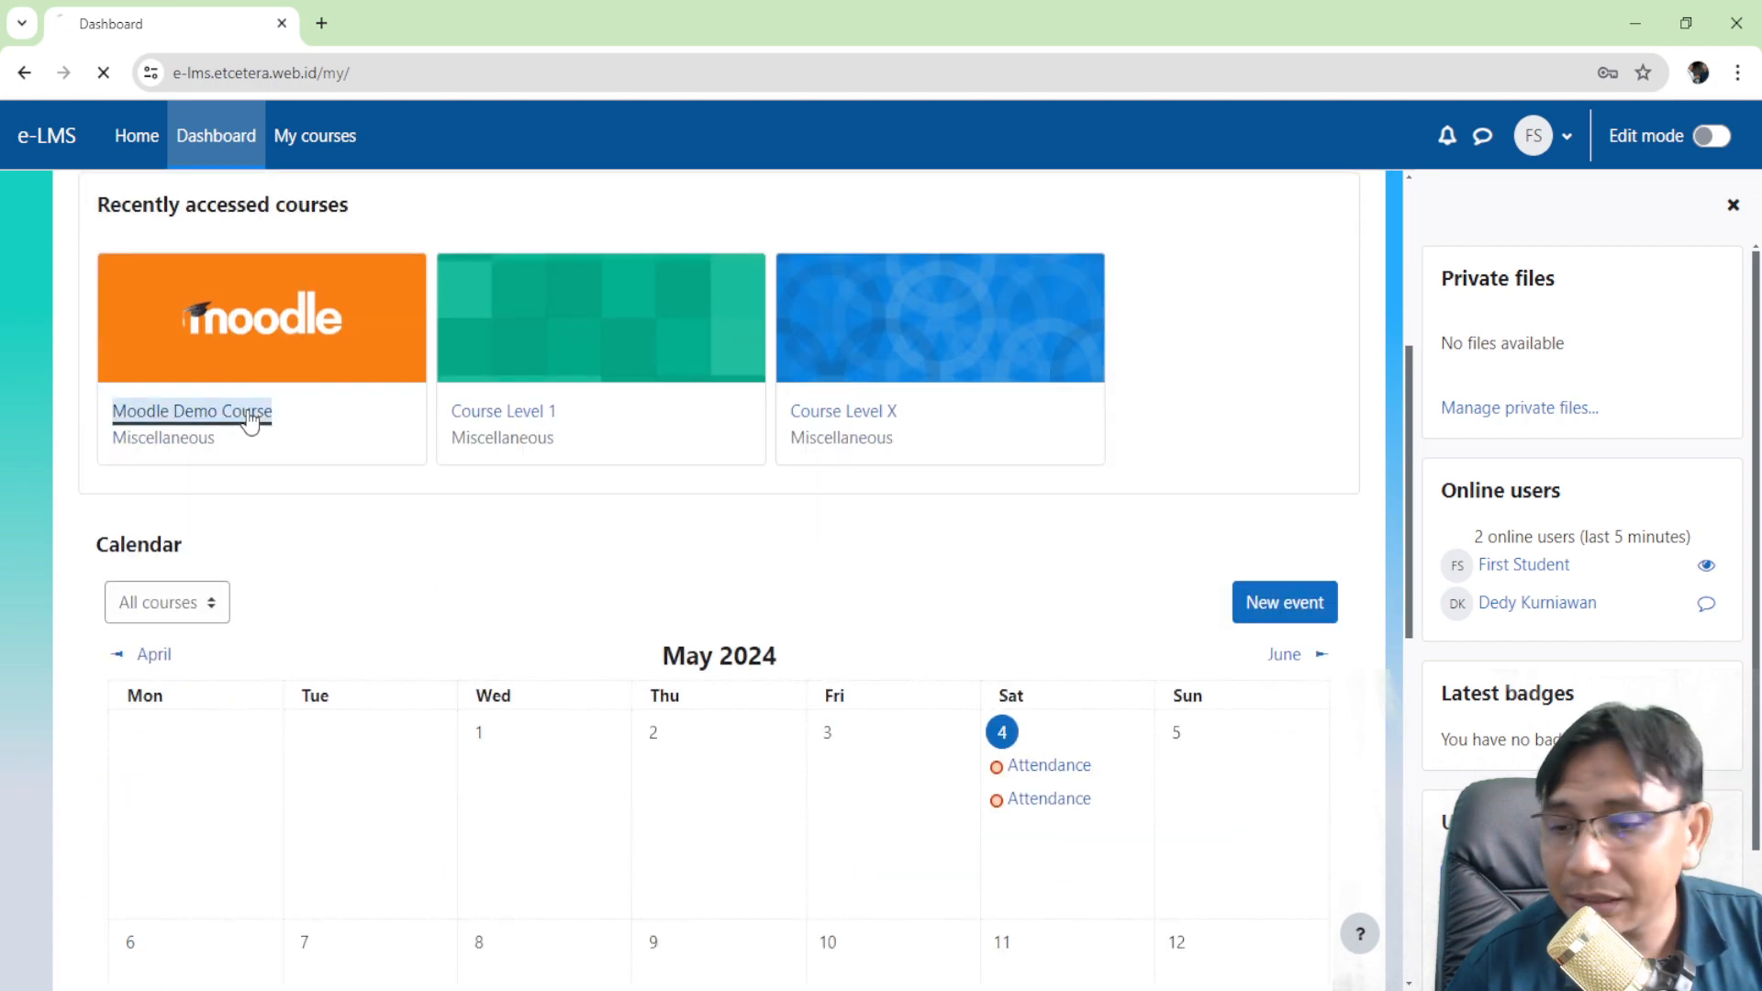
scroll(538, 403, "down", 5)
scroll(543, 520, "down", 4)
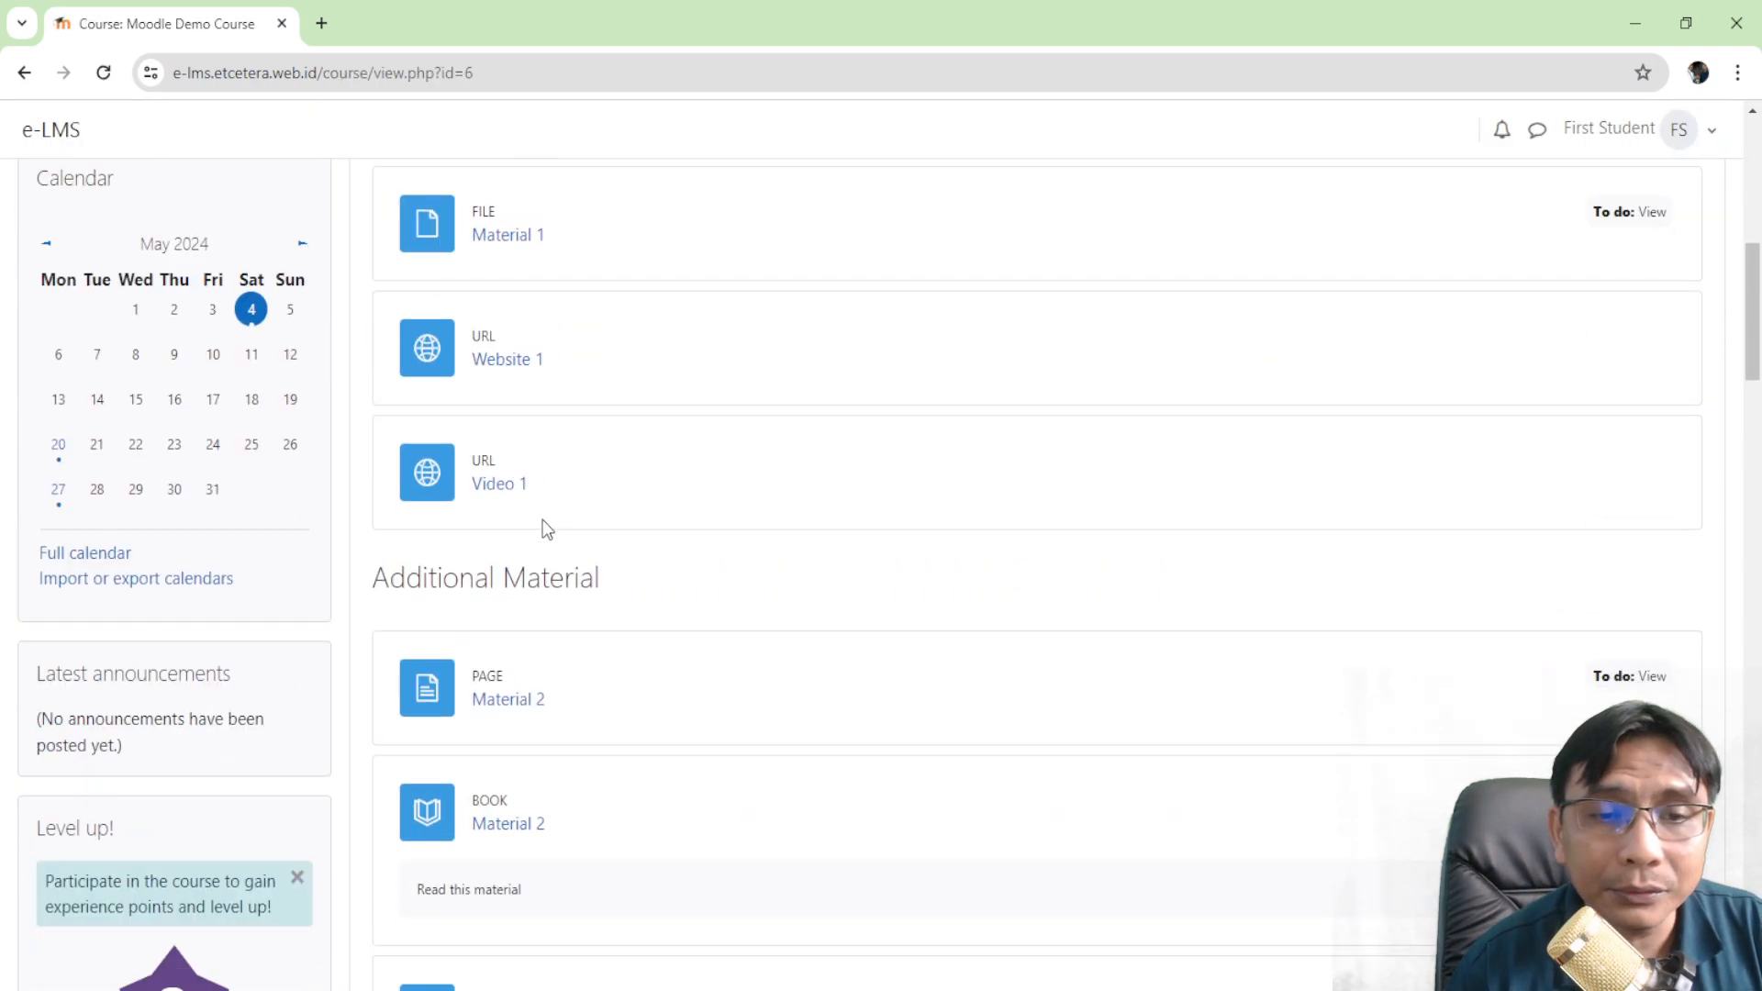
scroll(543, 499, "up", 9)
left_click(507, 647)
scroll(569, 588, "down", 5)
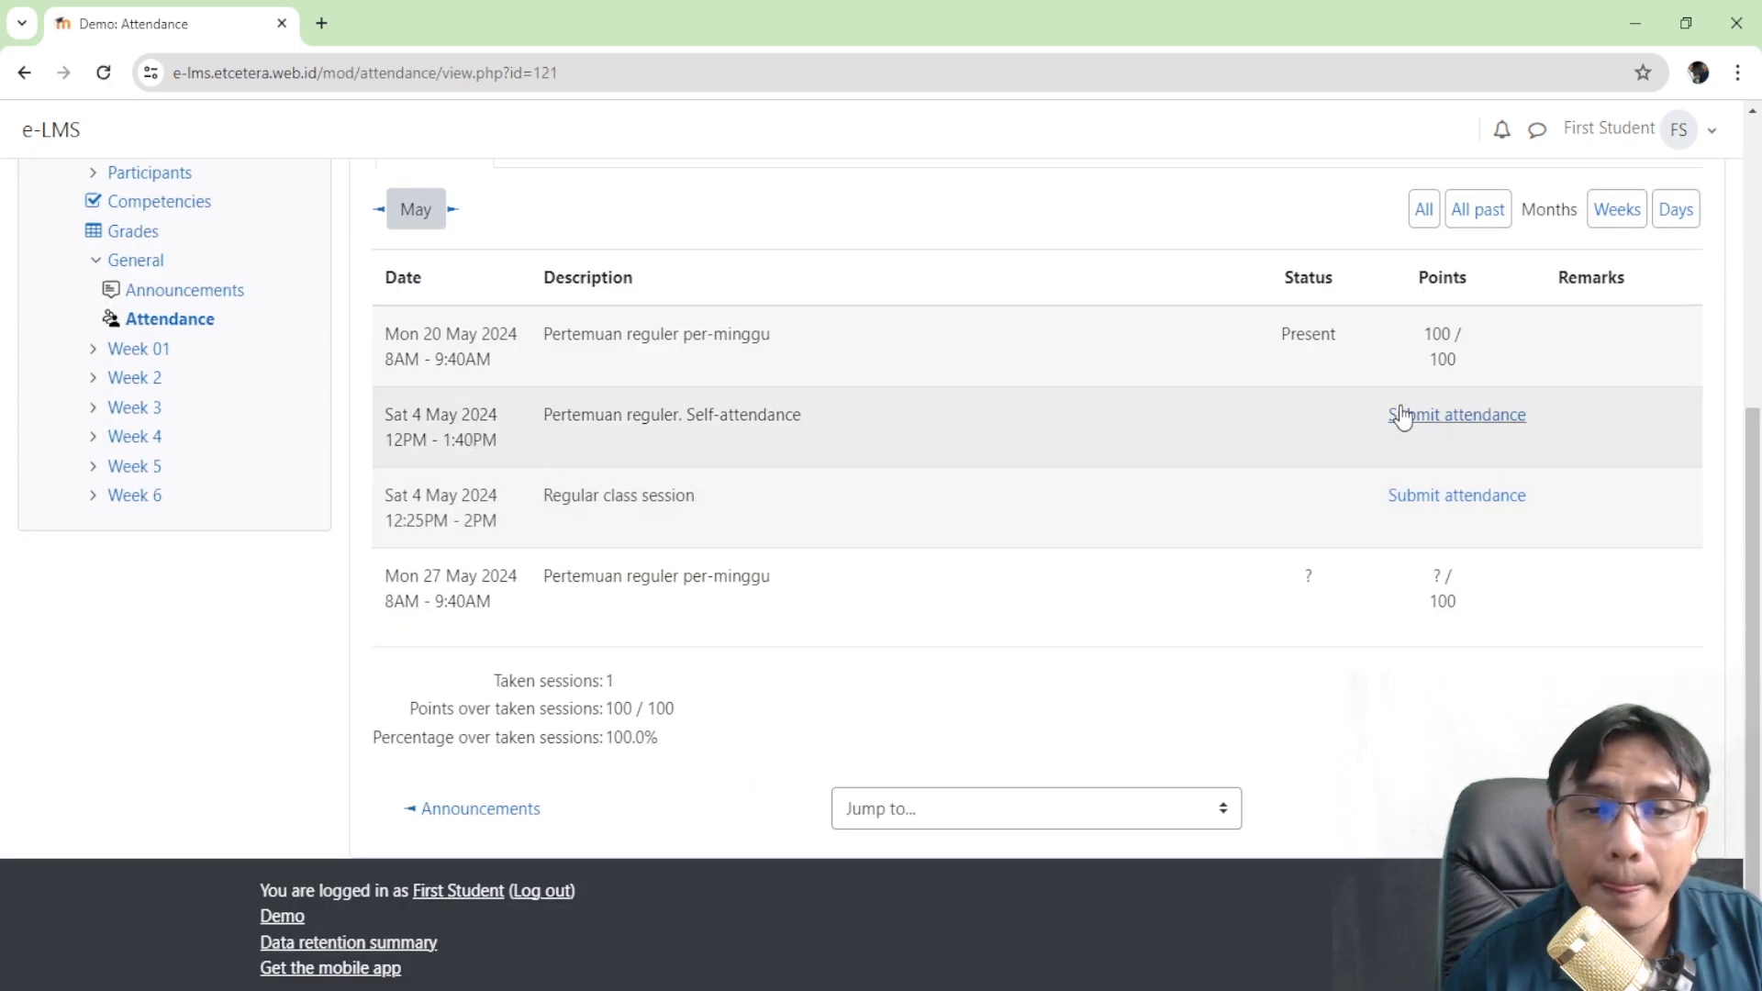
- Submit the student's attendance for the 12:25 Regular class session, recorded as Late
left_click(1428, 421)
scroll(936, 590, "down", 2)
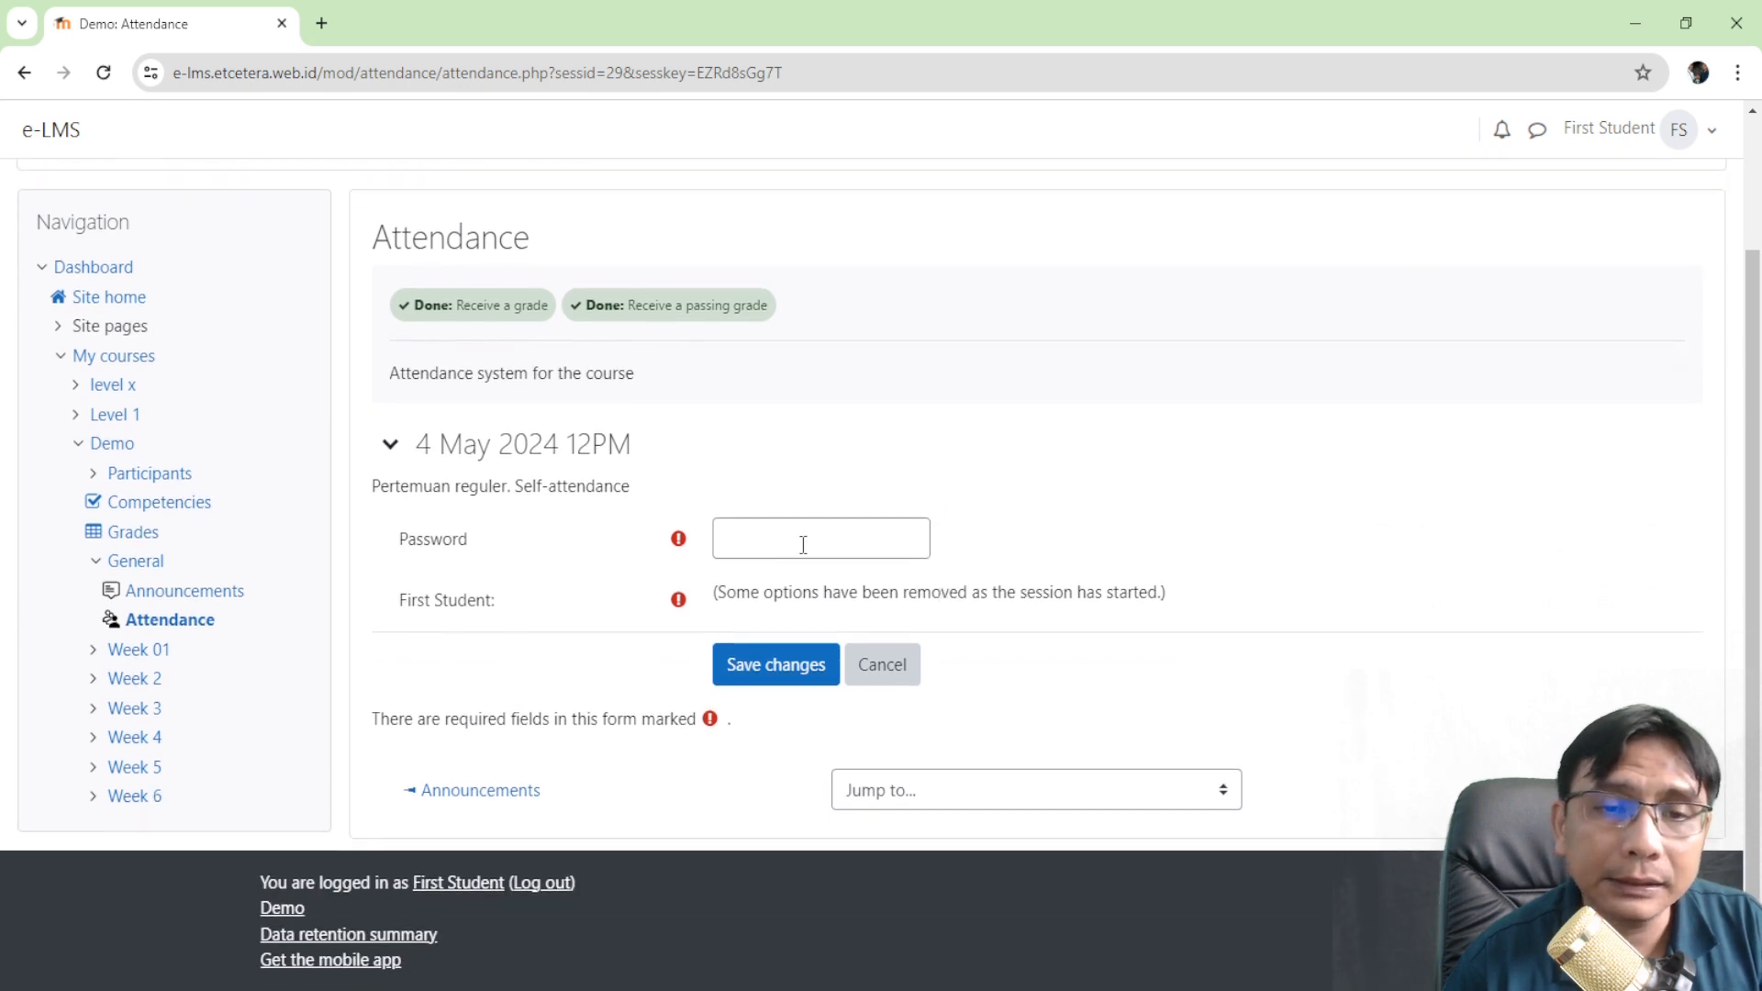
left_click(24, 73)
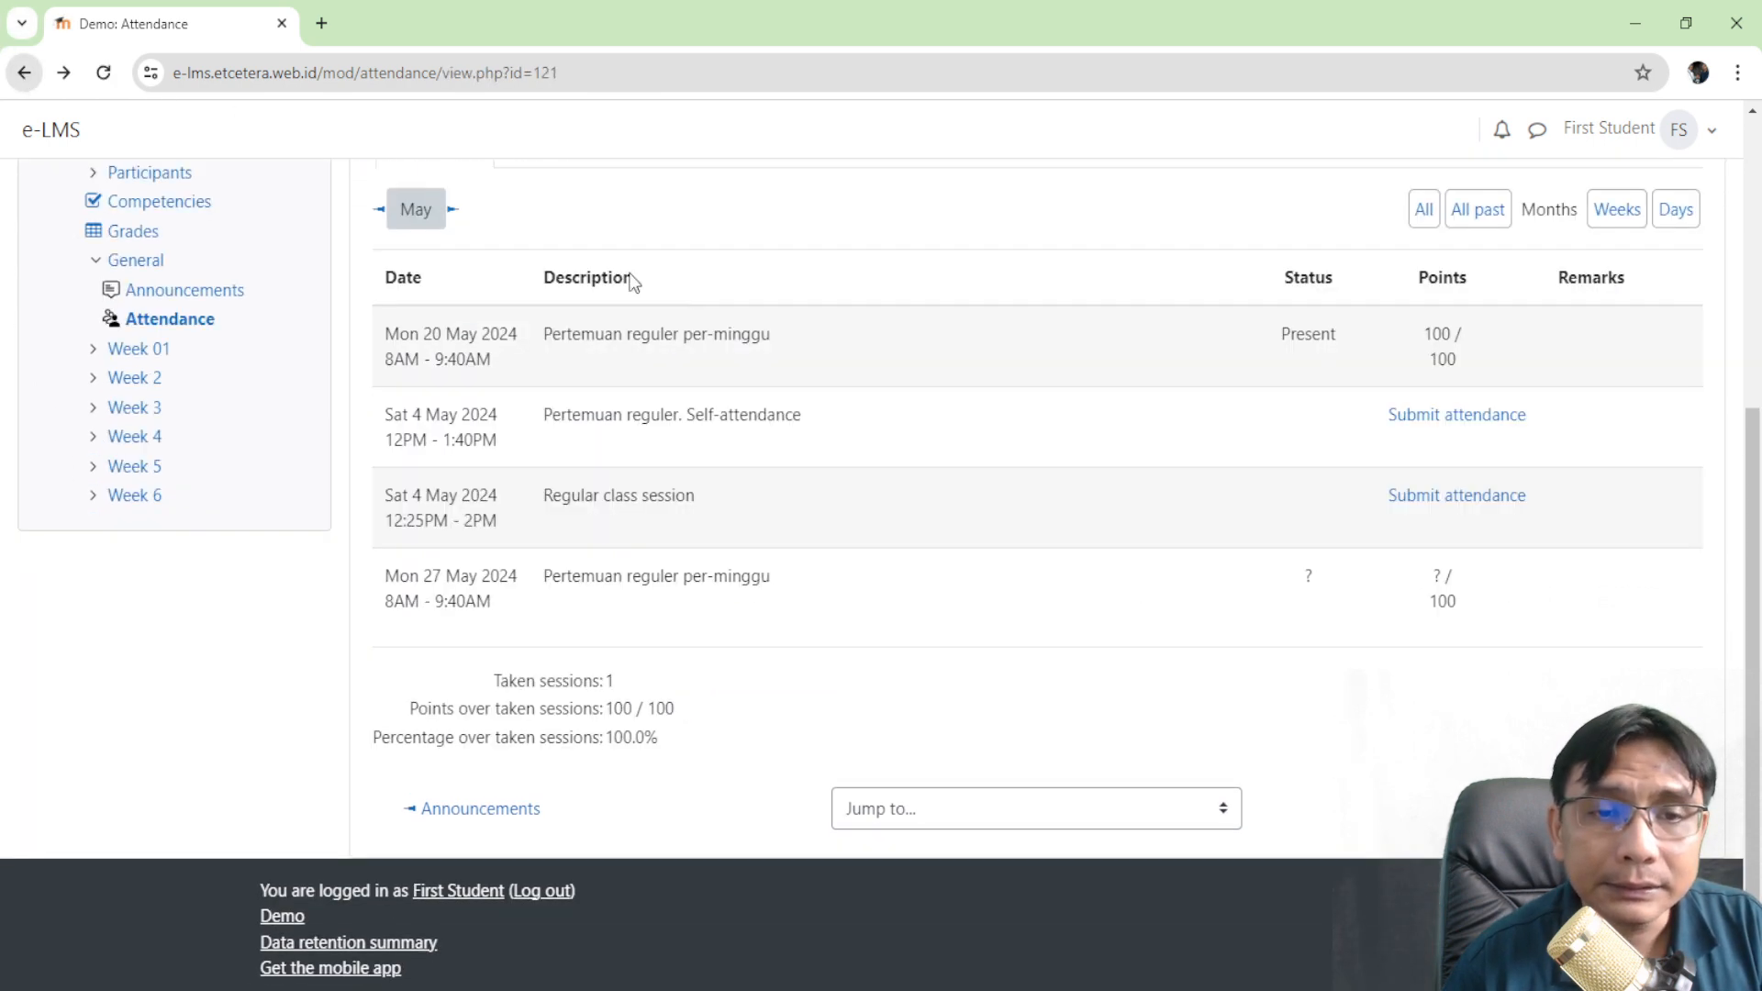
left_click(1425, 498)
scroll(1321, 503, "down", 3)
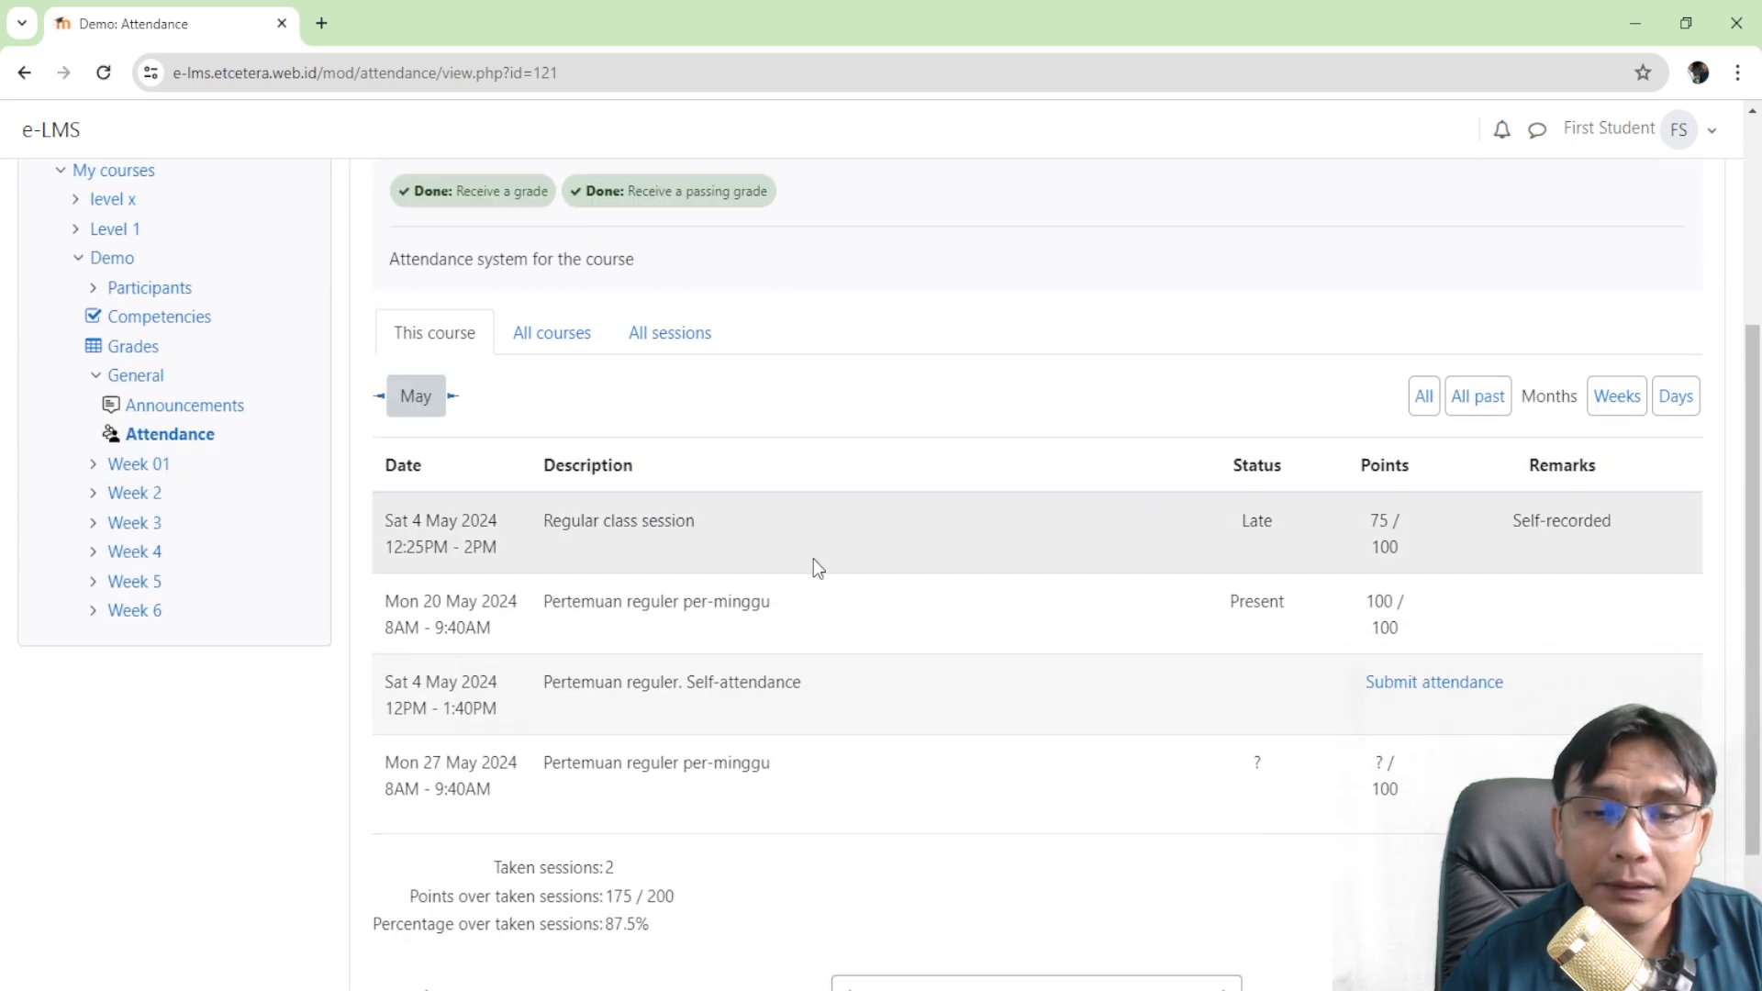
scroll(817, 564, "down", 2)
- Try submitting the 12PM self-attendance session with the session password, cancelling after each error
left_click(1411, 505)
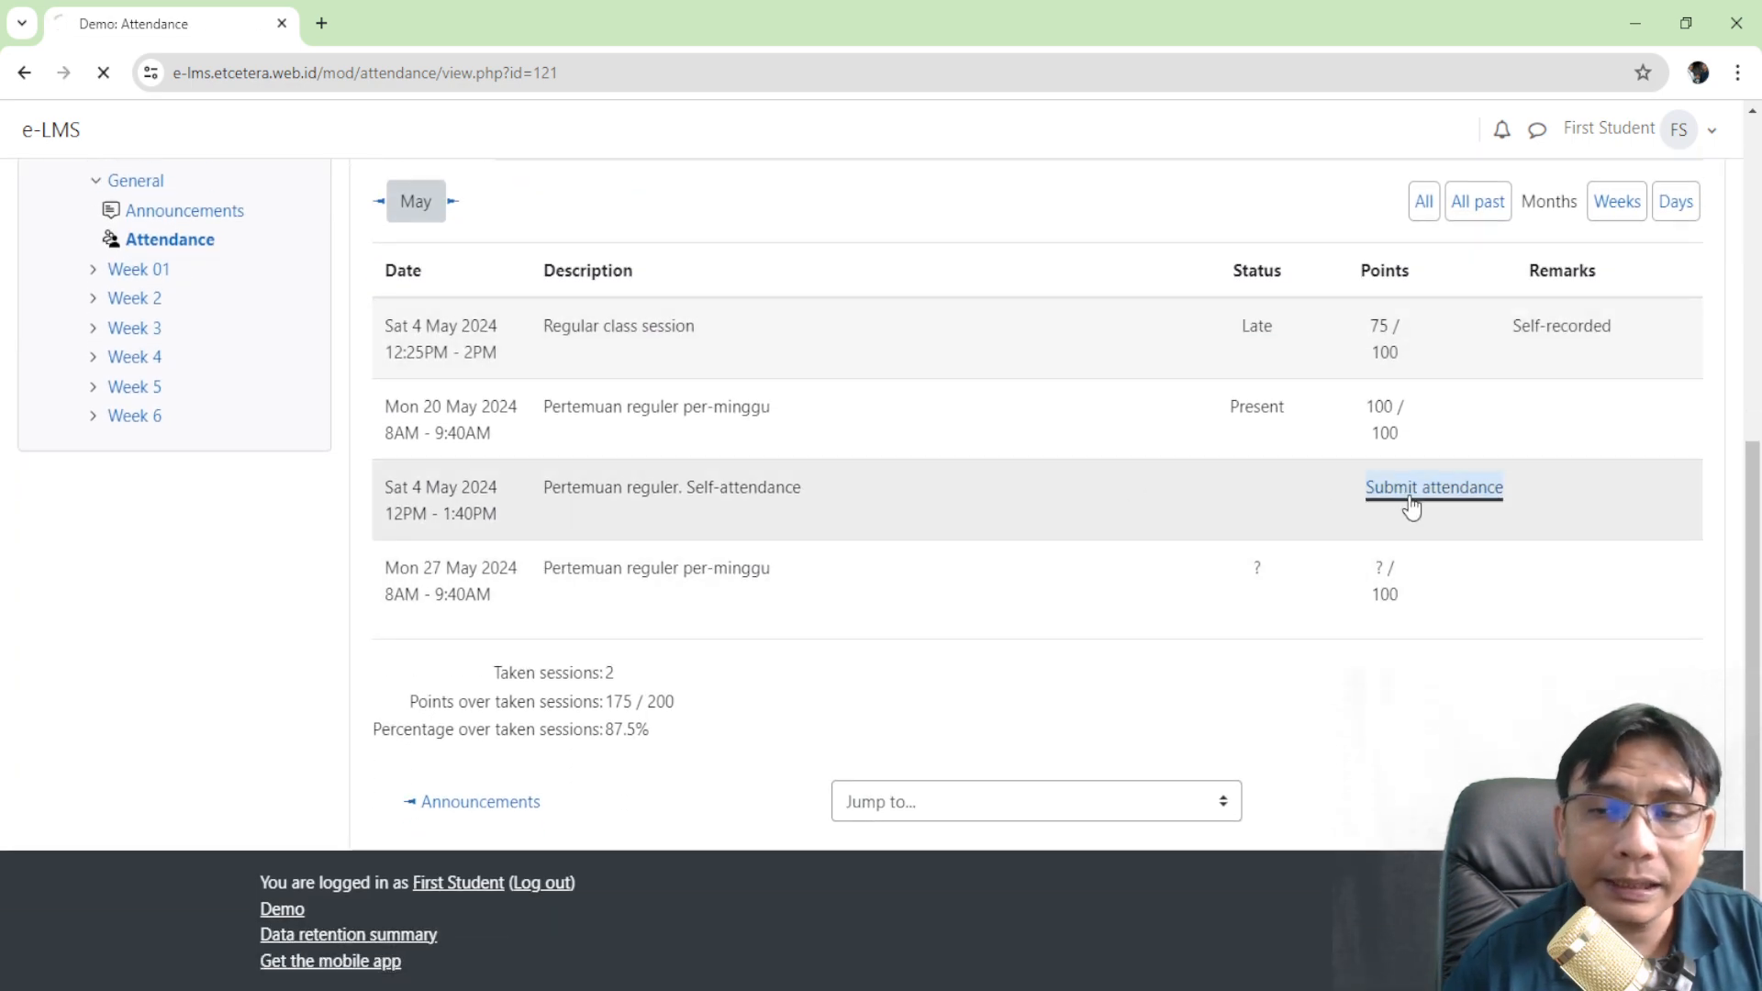
scroll(1405, 500, "down", 2)
left_click(816, 548)
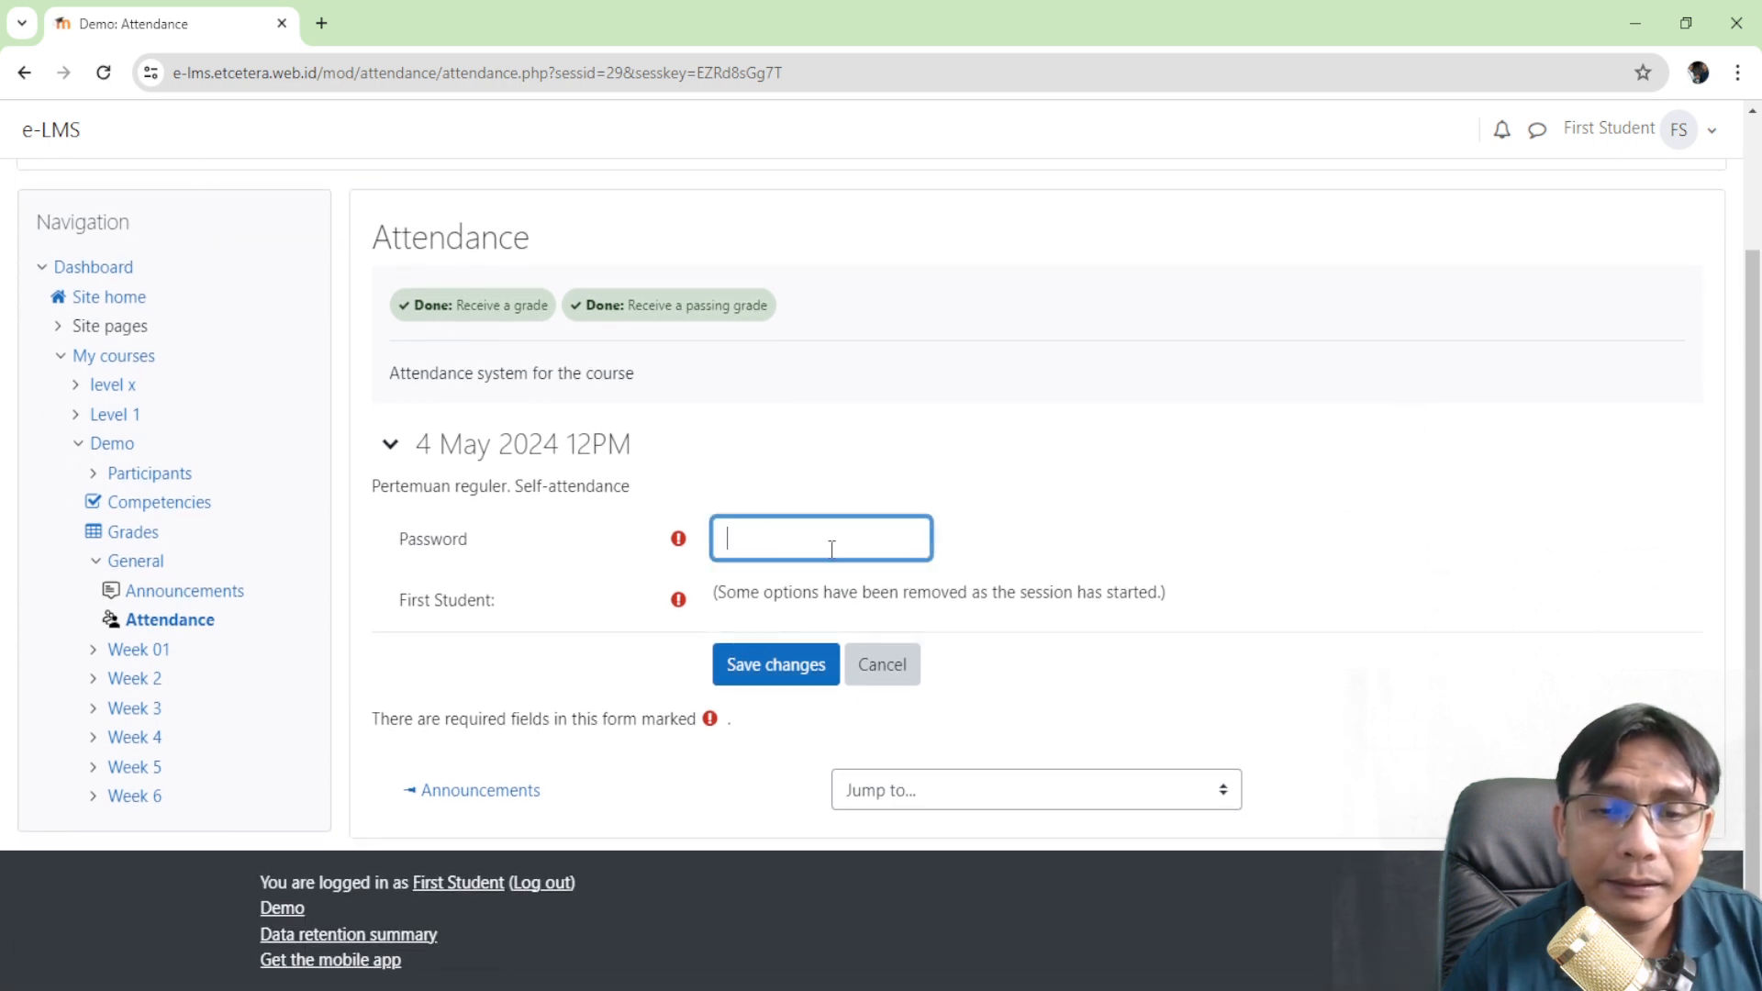
left_click(804, 673)
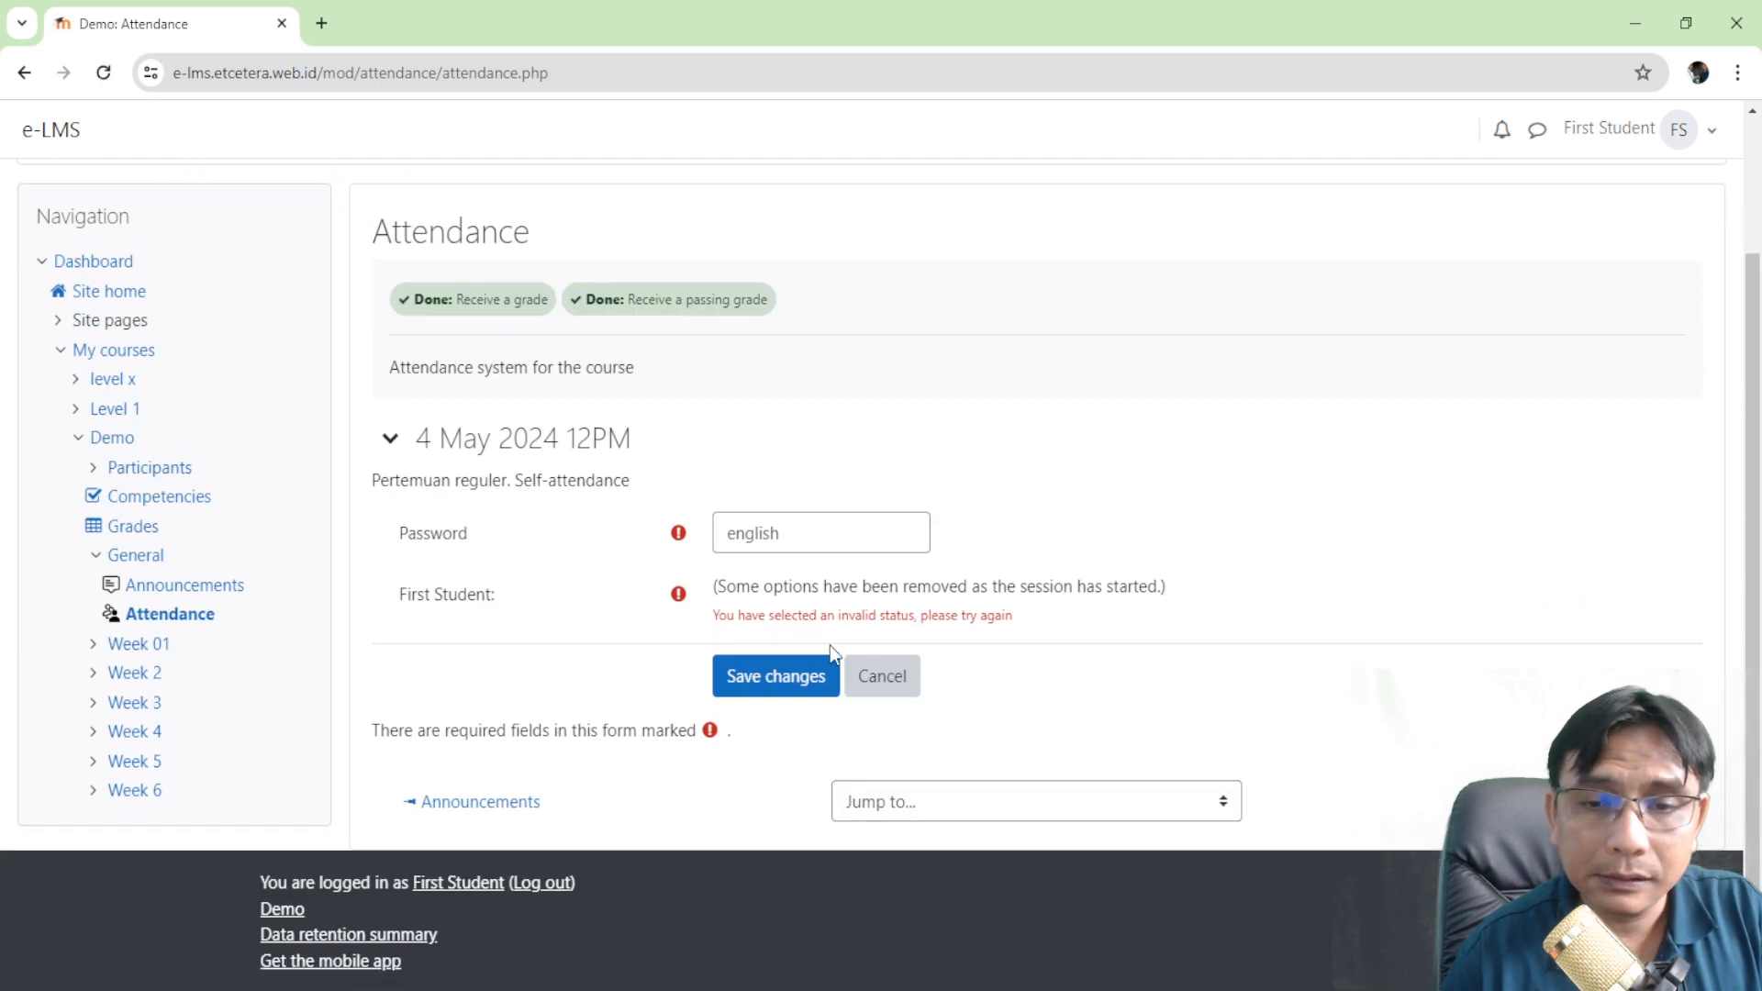
left_click(914, 679)
scroll(1065, 587, "down", 4)
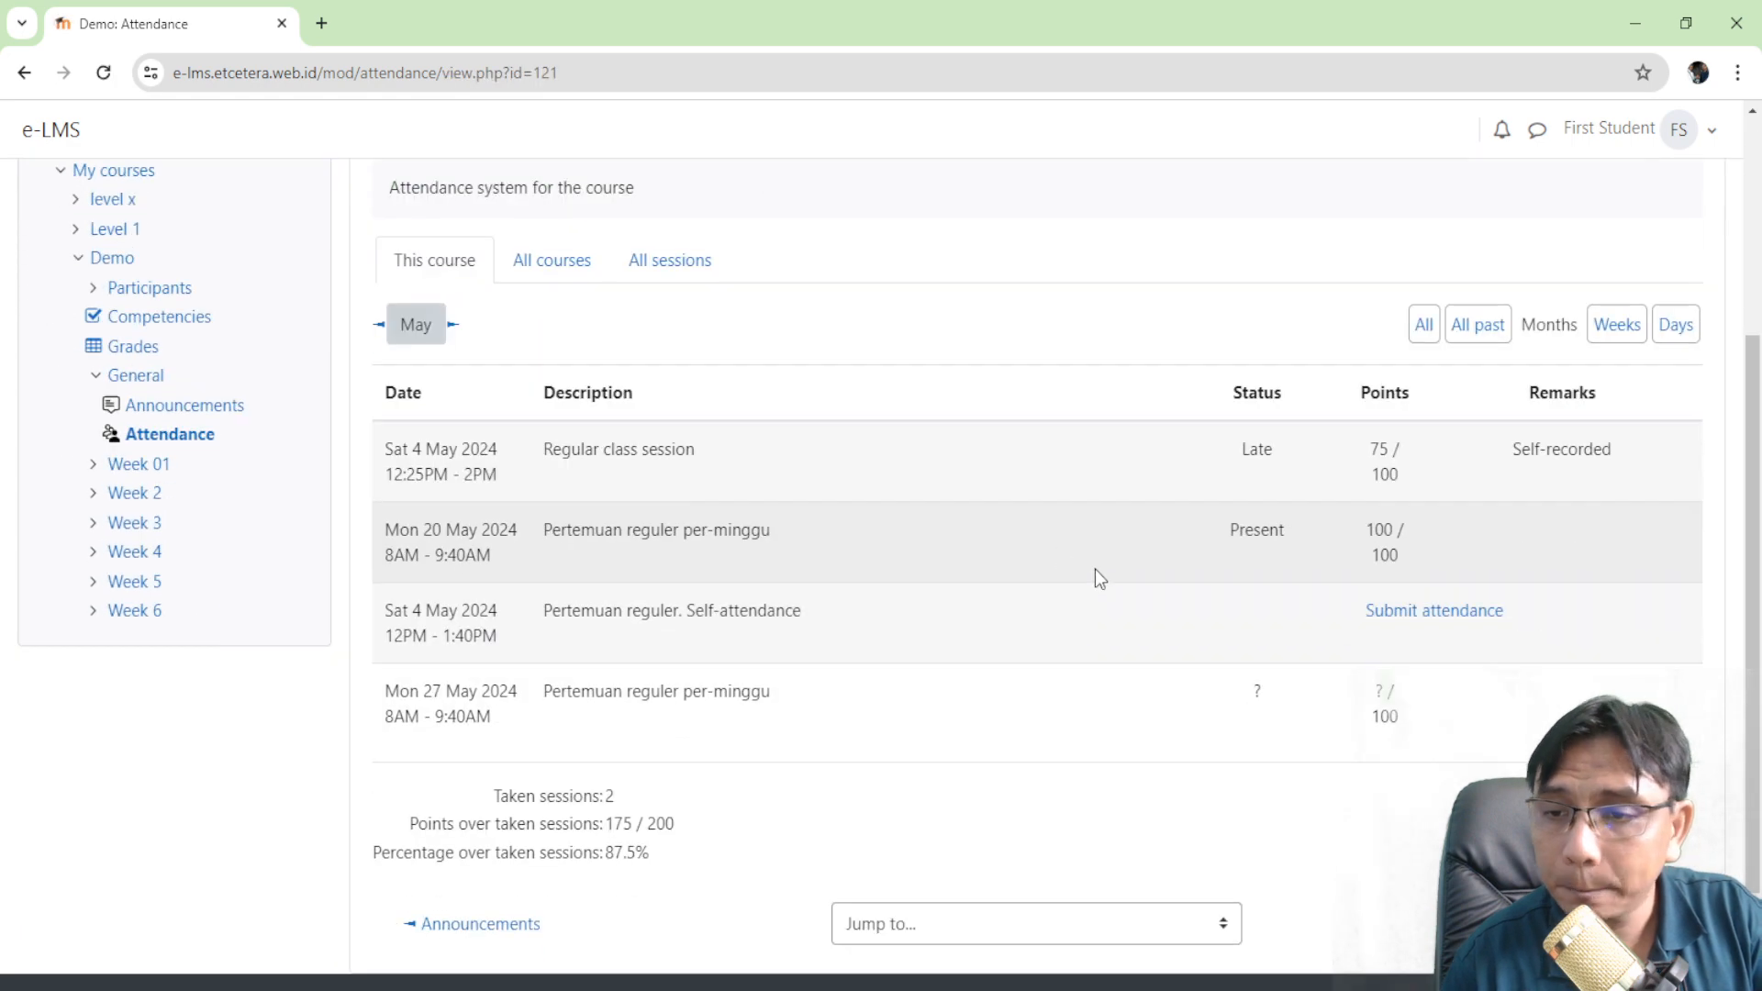
left_click(1471, 621)
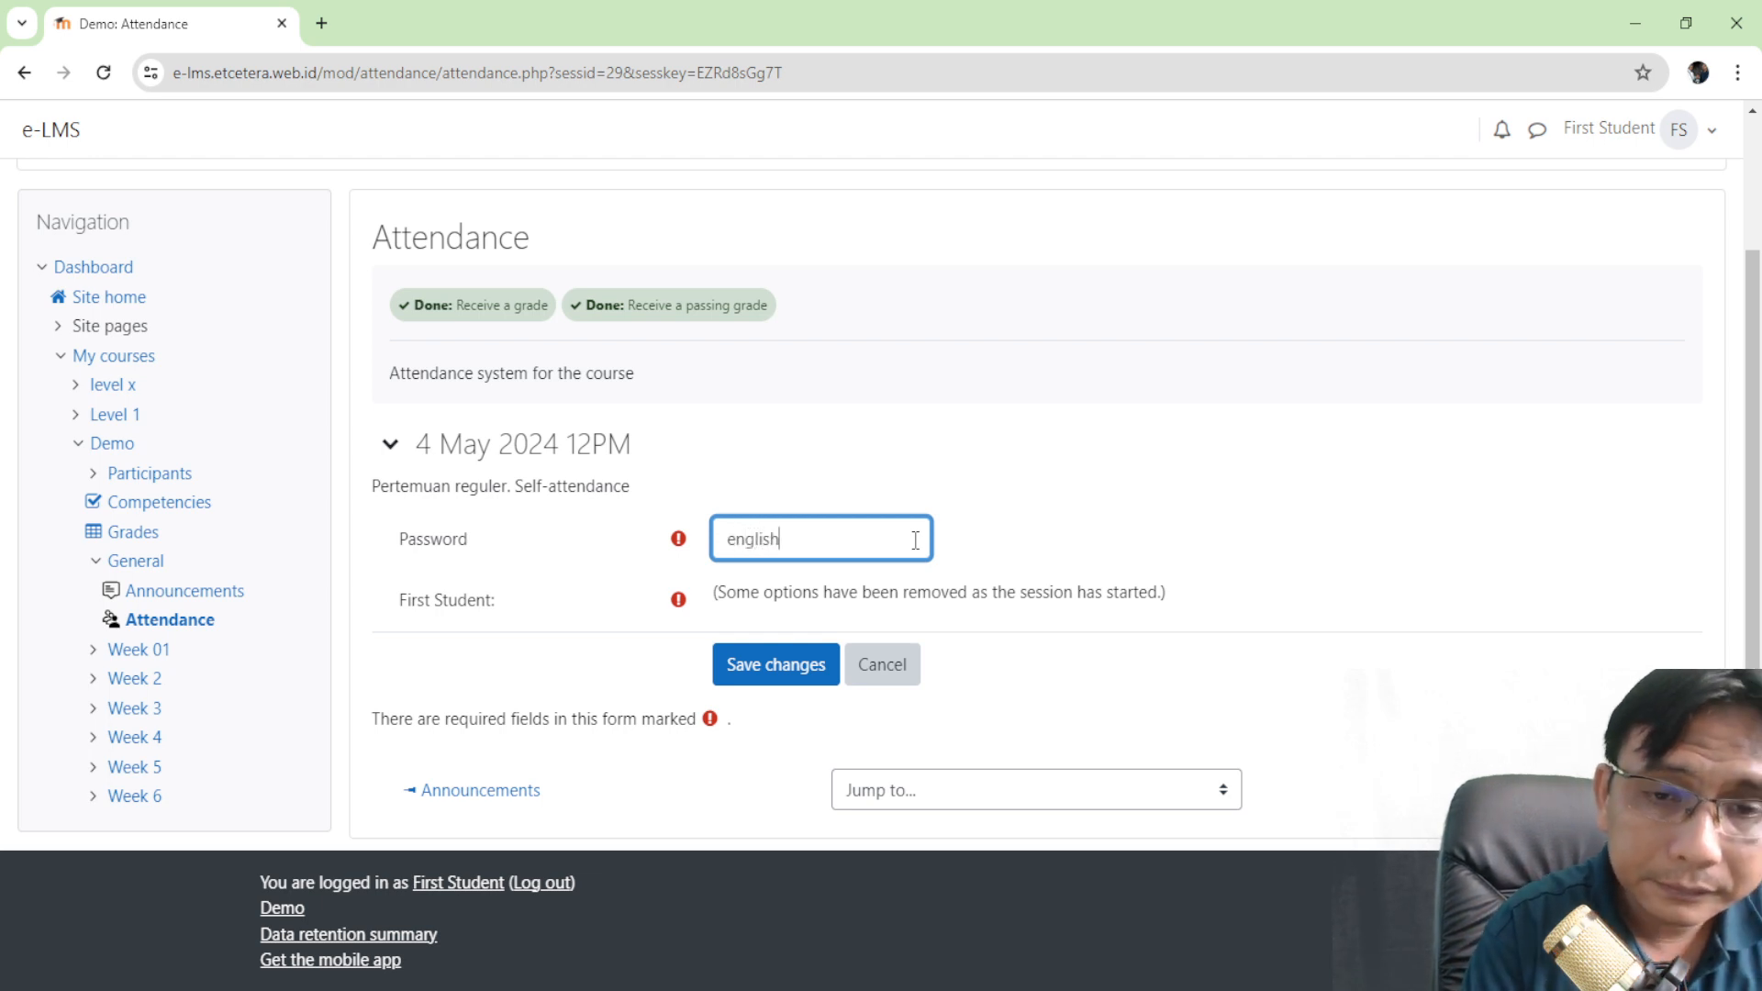
left_click(801, 664)
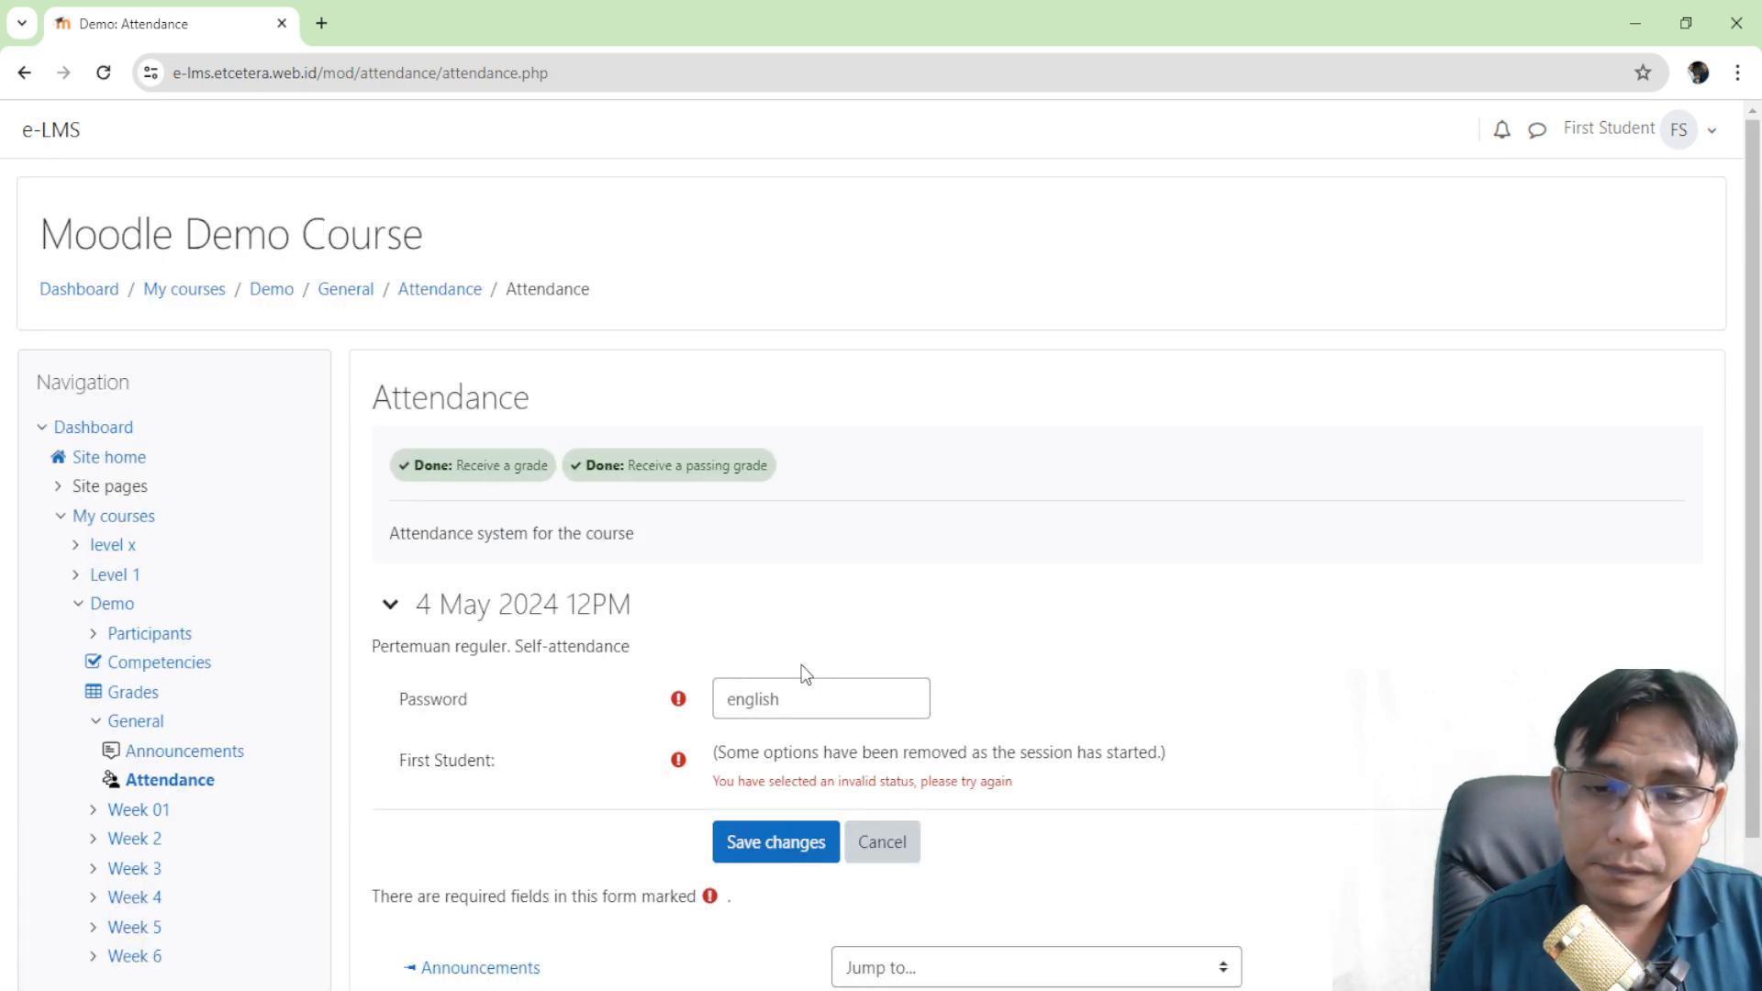
scroll(846, 580, "down", 2)
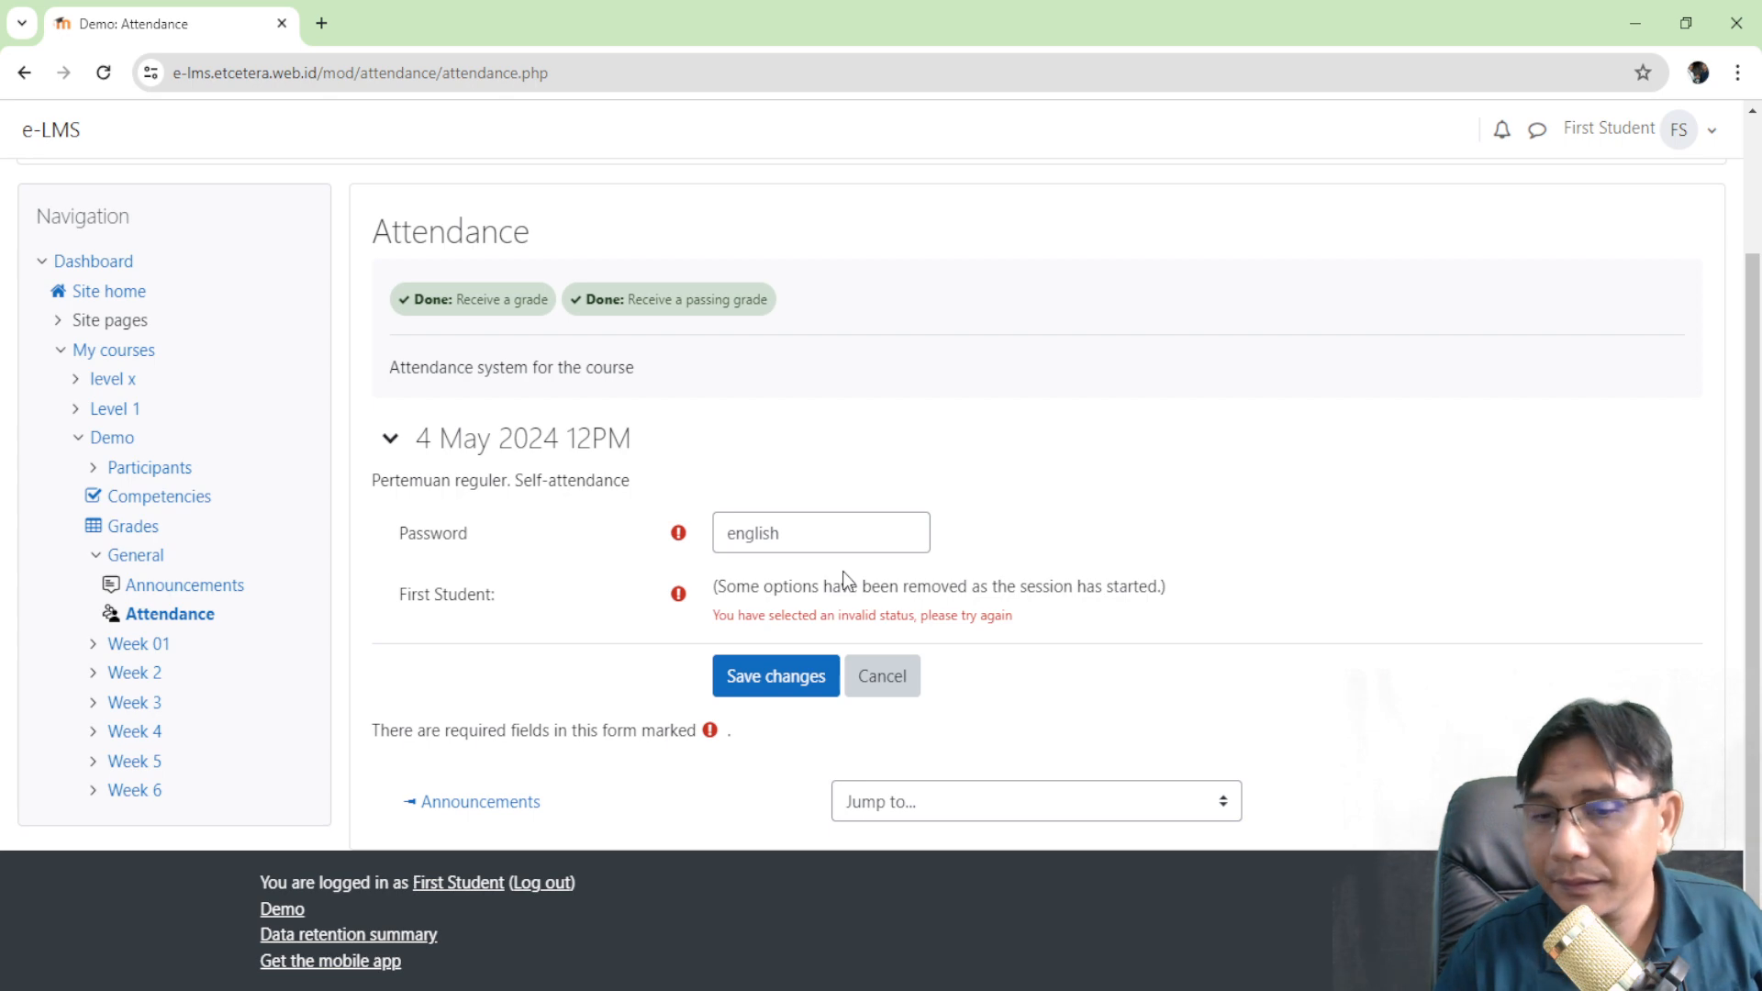
left_click(904, 688)
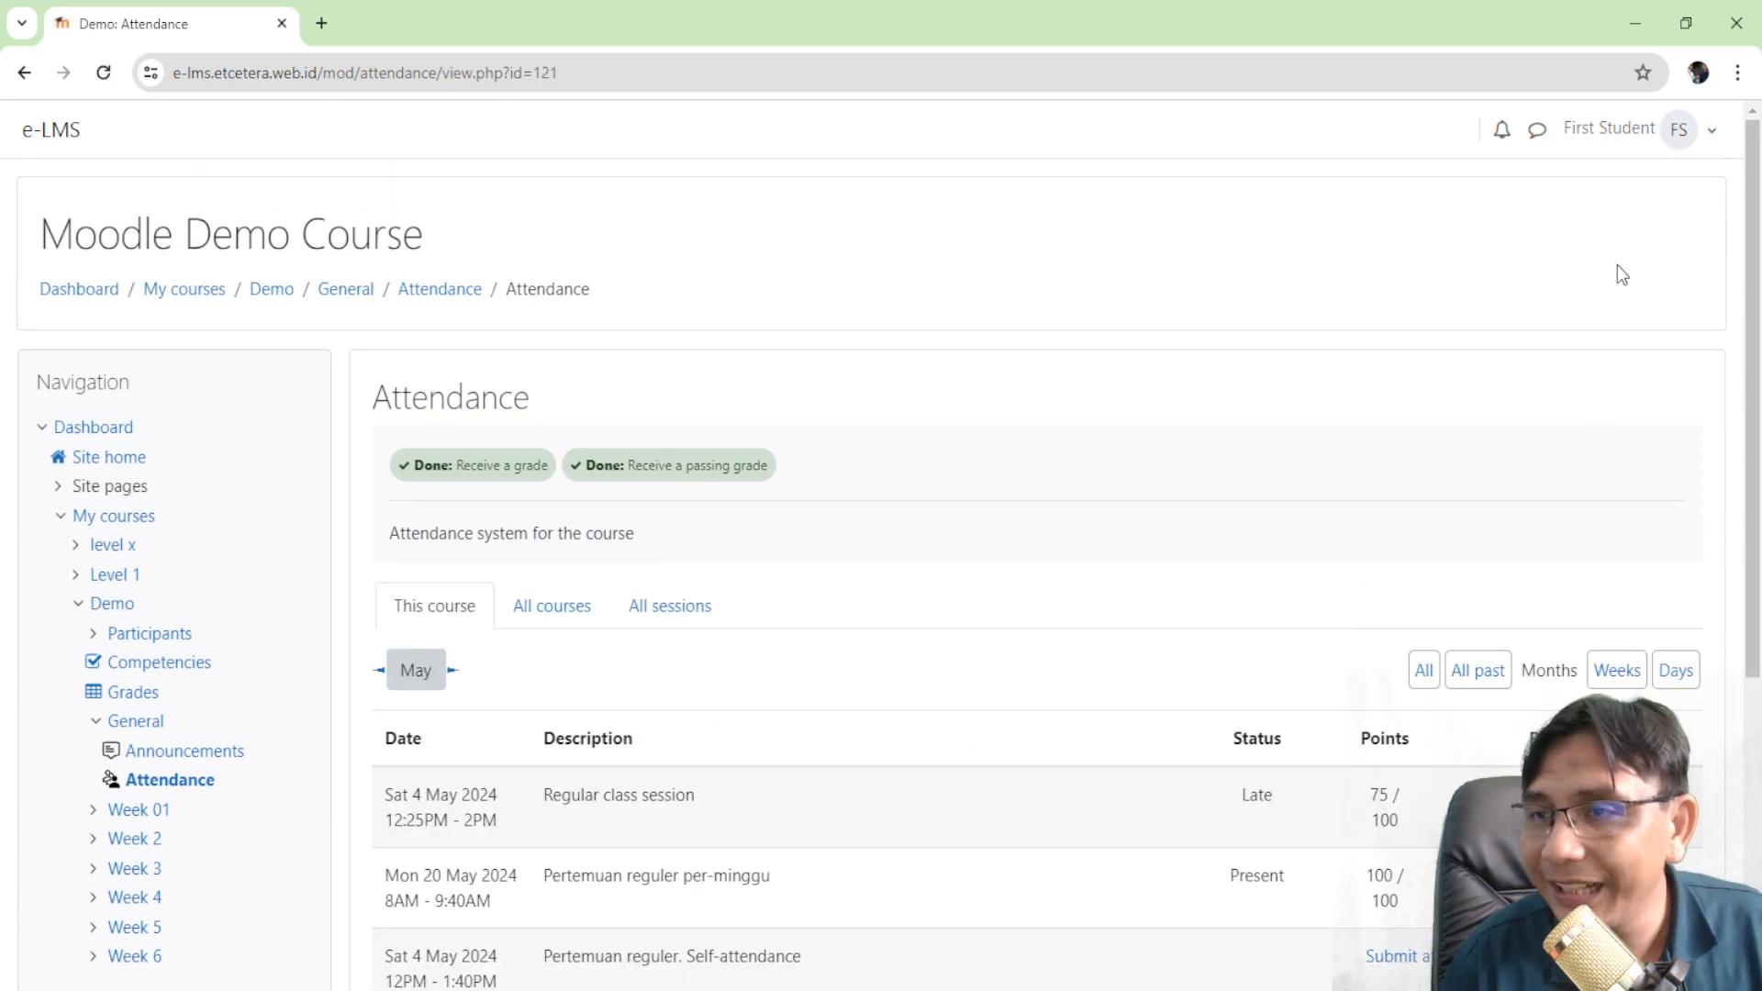
left_click(1701, 145)
- Log out of the student account and sign back in as the teacher
left_click(1549, 463)
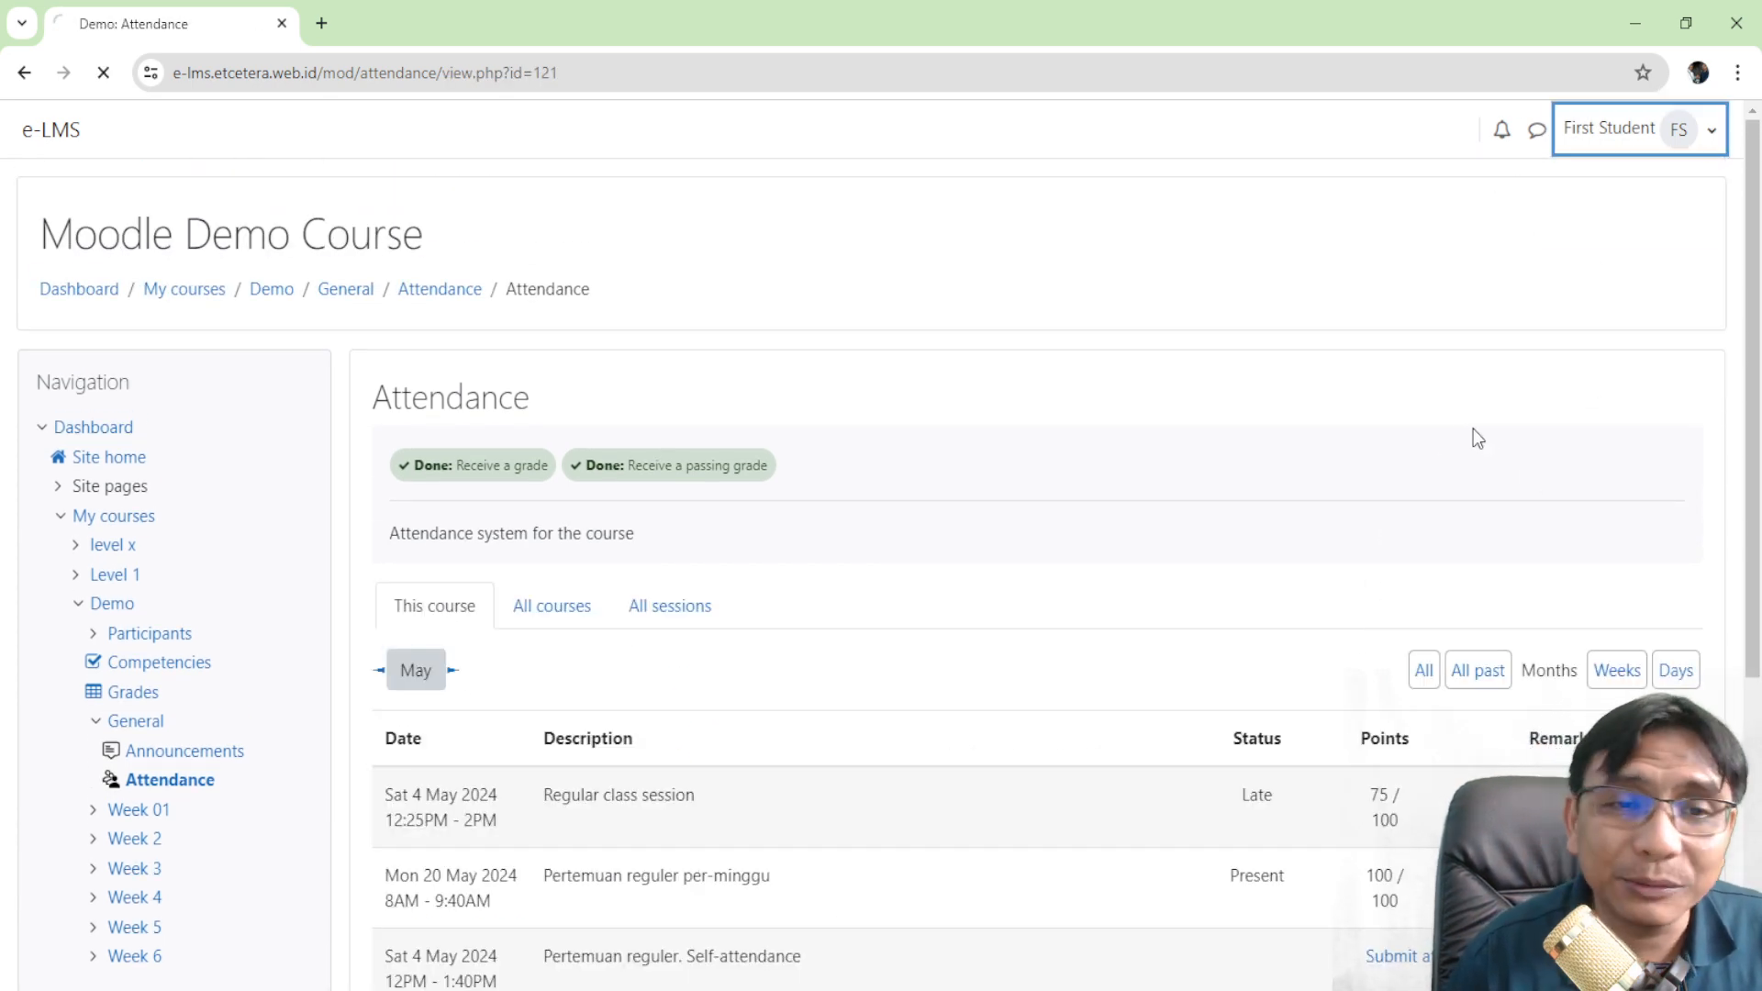
scroll(890, 399, "down", 5)
scroll(1287, 366, "up", 4)
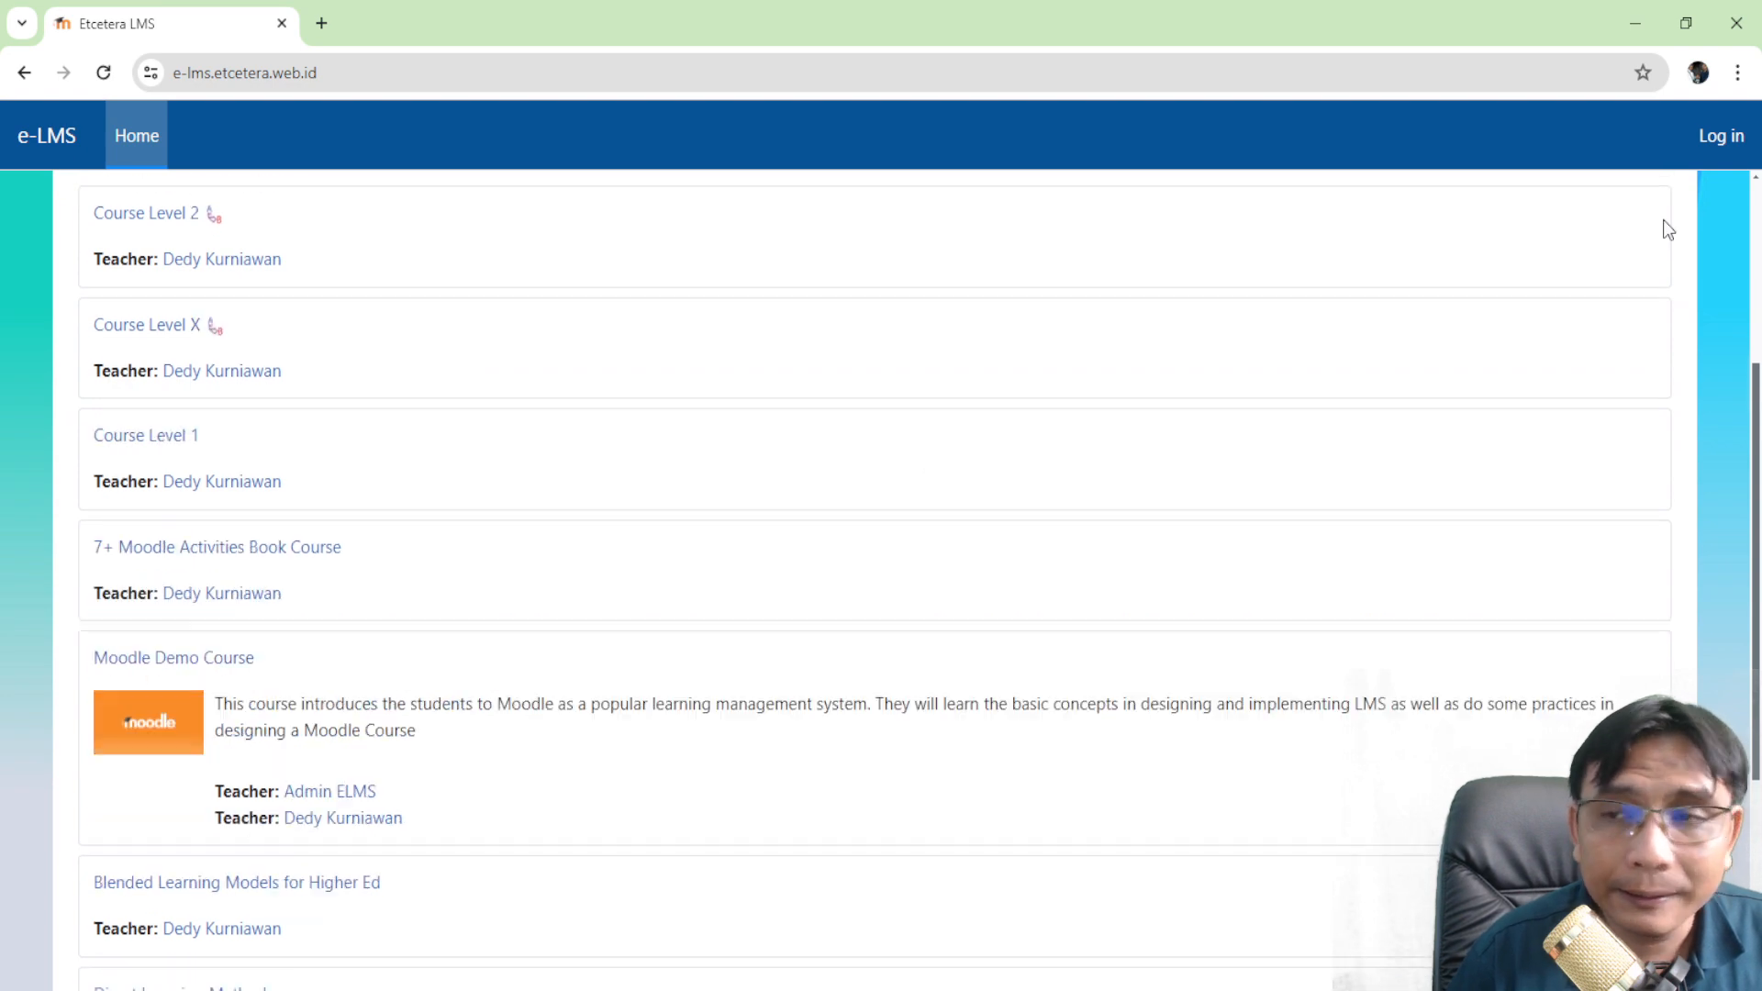
left_click(1722, 137)
double_click(845, 453)
type("deku")
key("Tab")
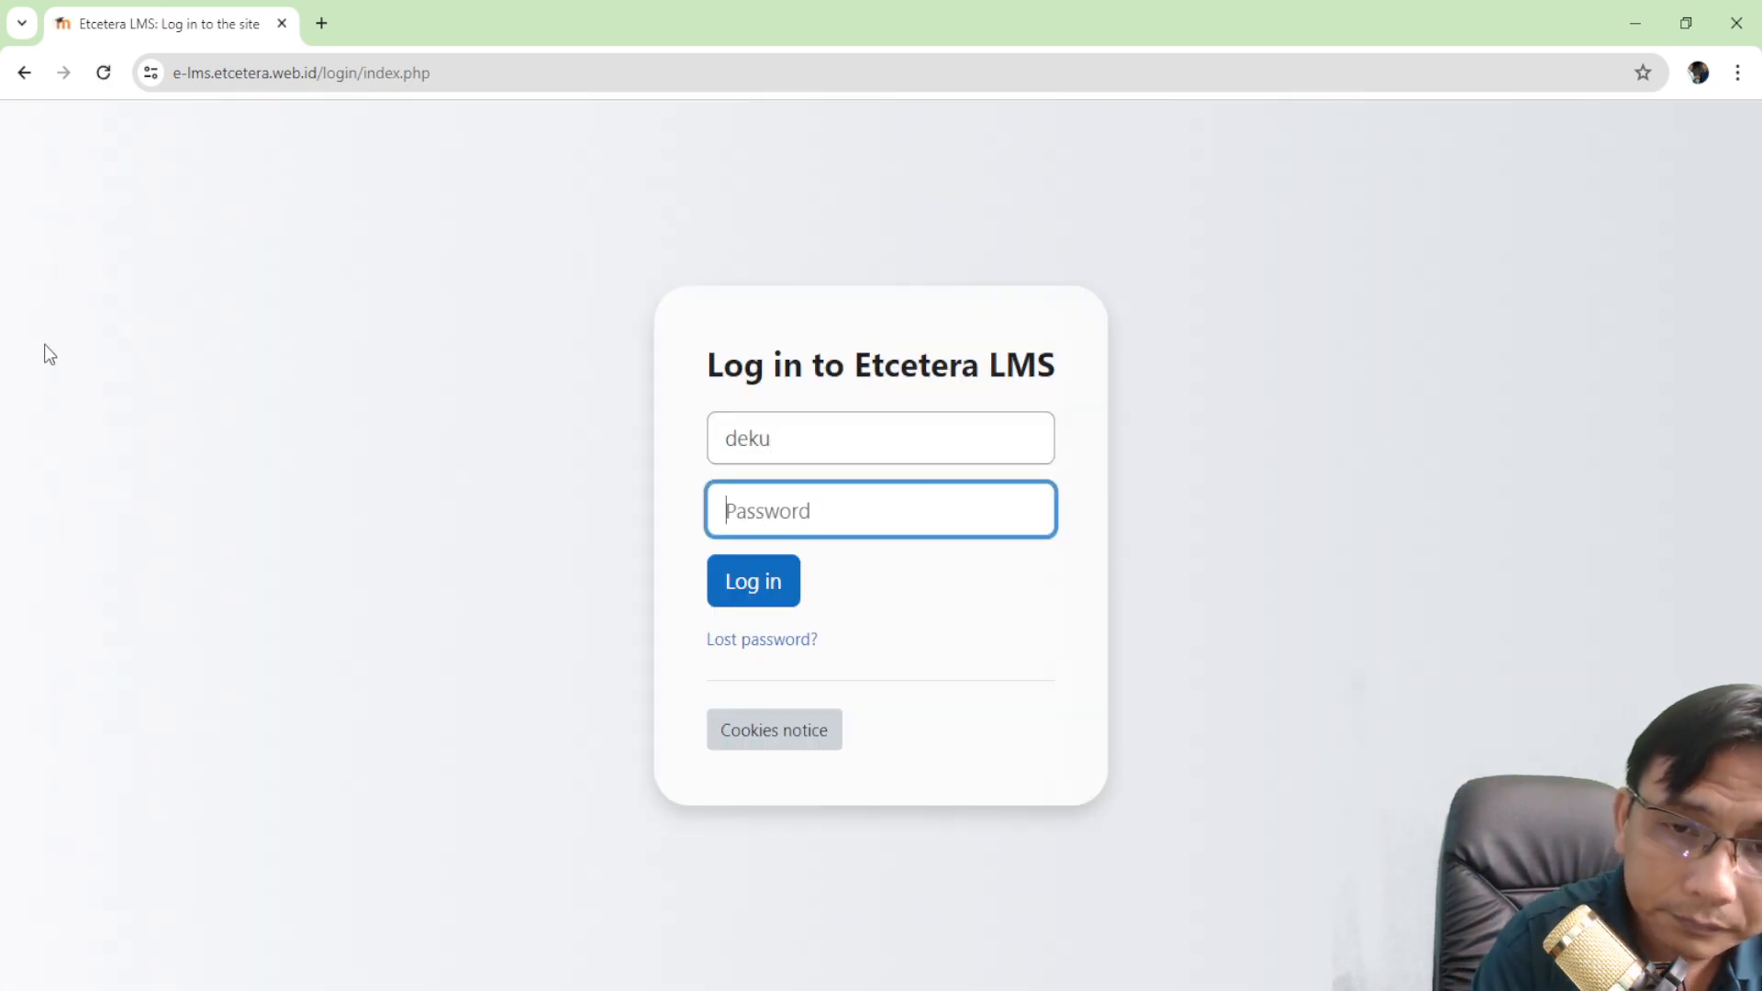
type("•••••••••")
key("Return")
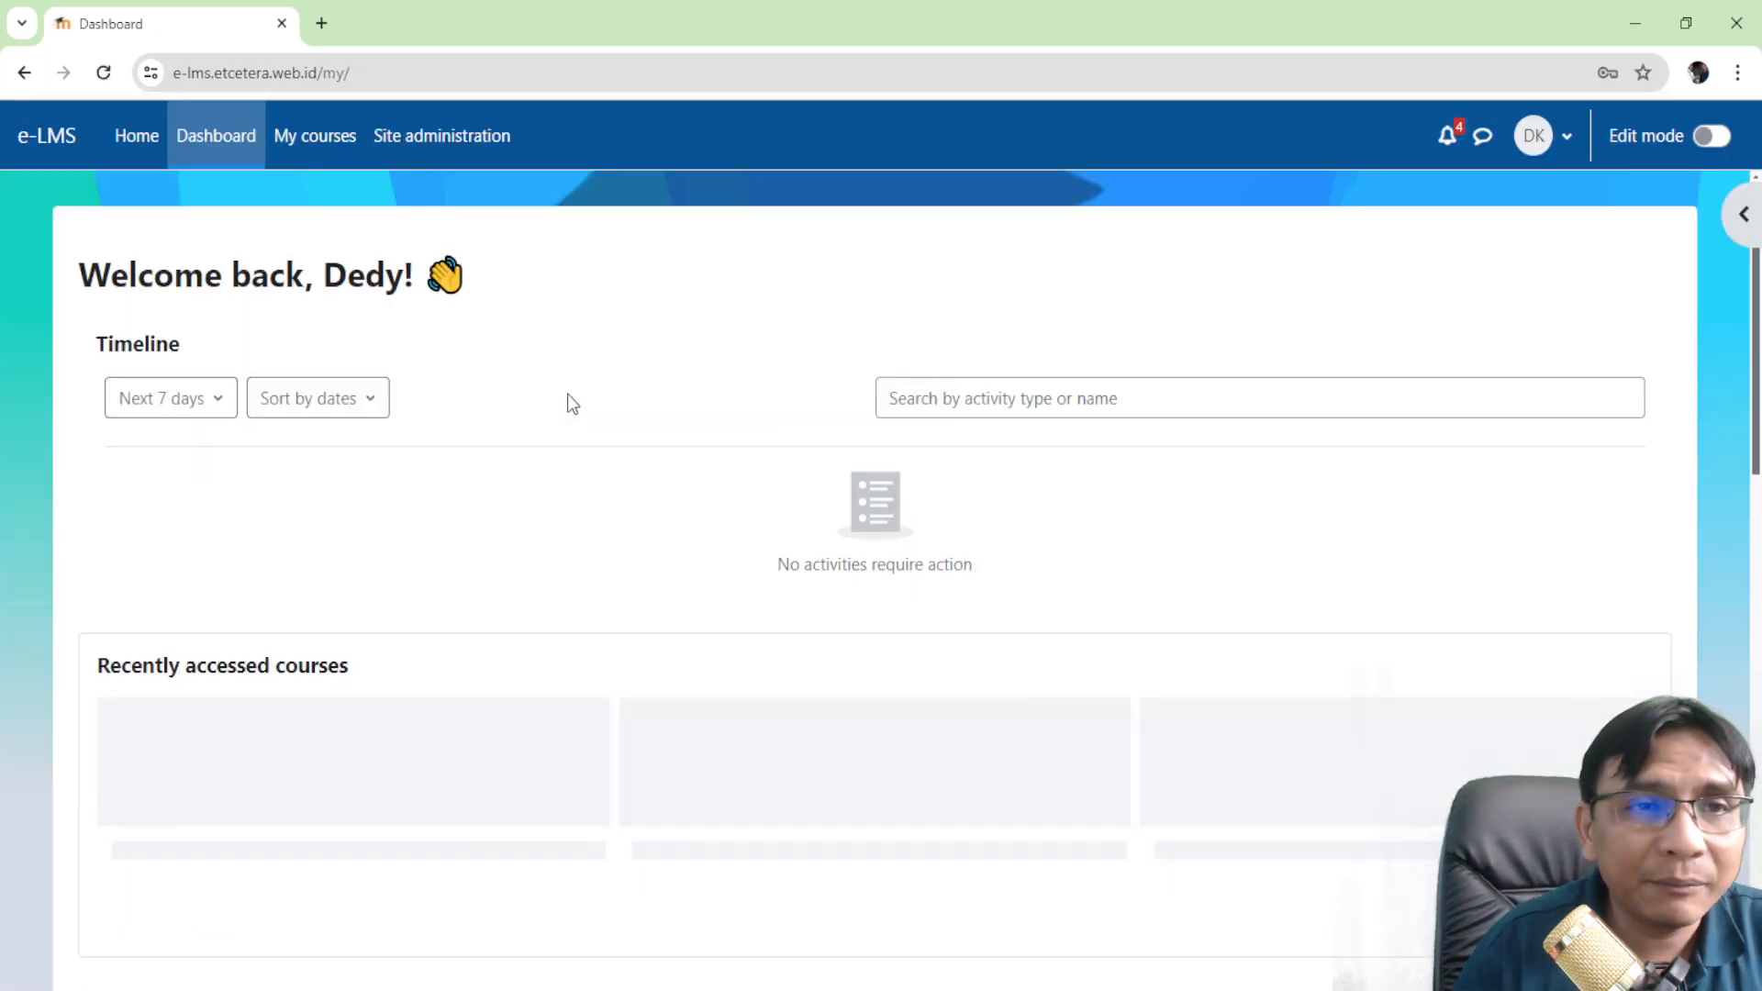
- Open the Attendance activity of Moodle Demo Course
scroll(575, 394, "down", 7)
left_click(303, 418)
scroll(347, 431, "down", 5)
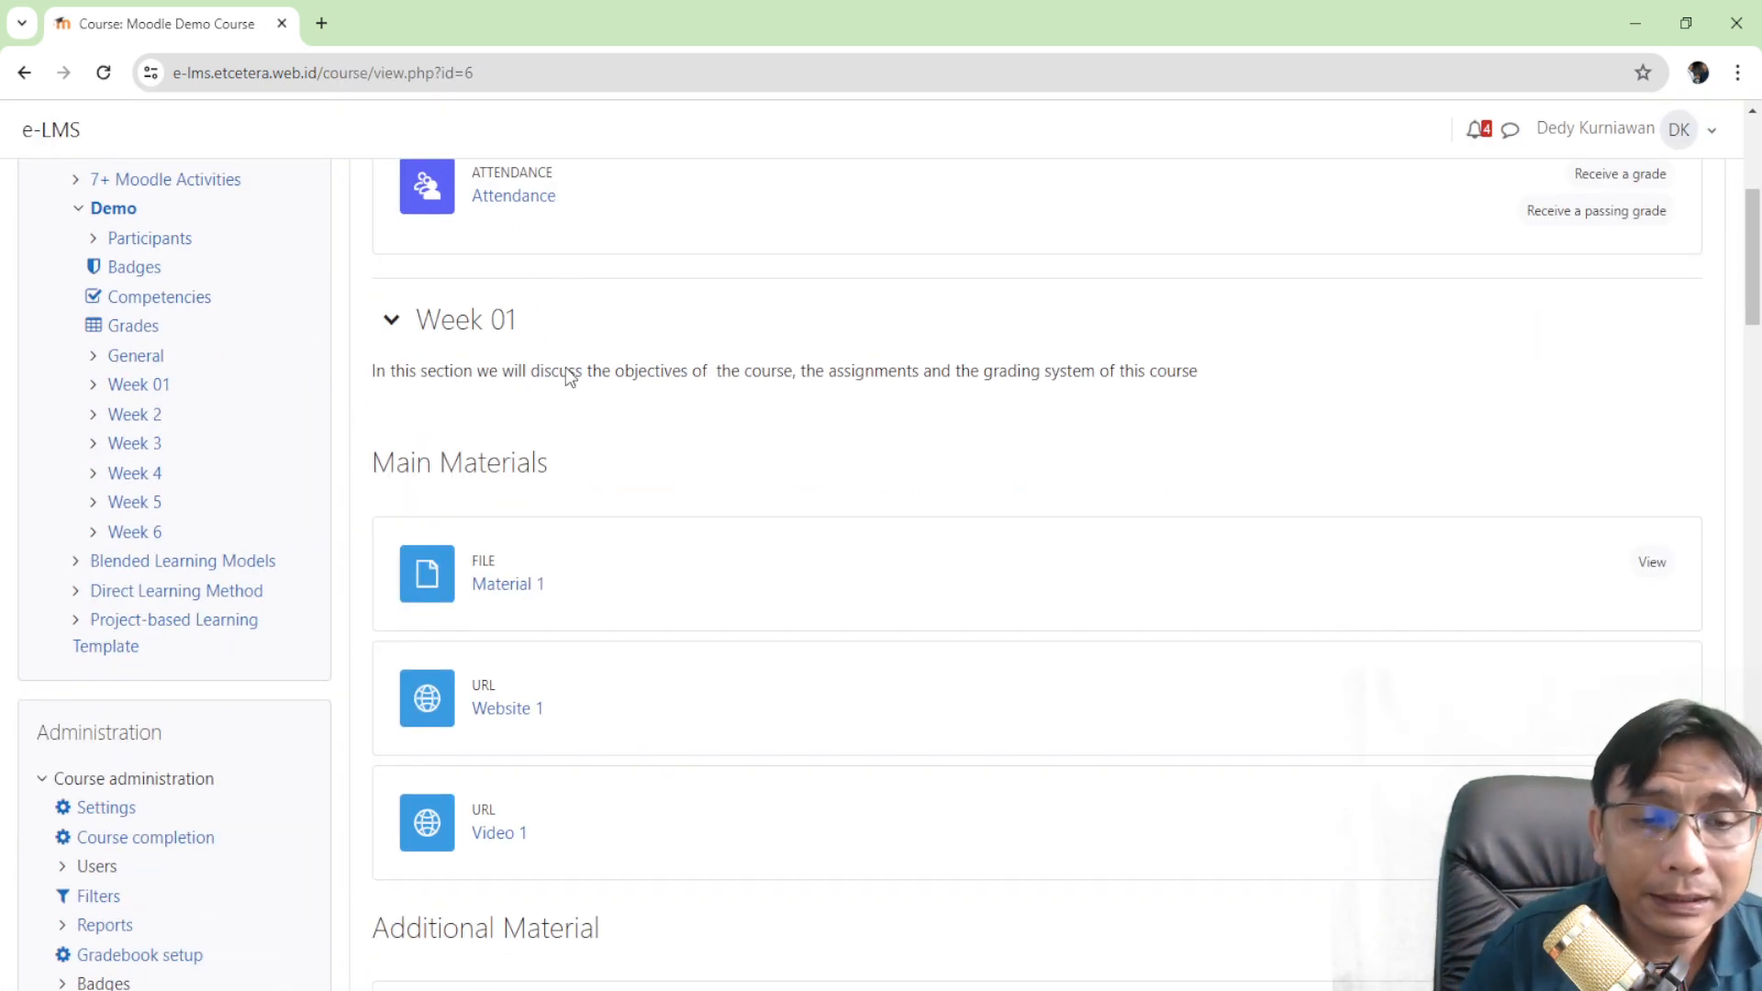
left_click(507, 195)
scroll(551, 275, "down", 5)
scroll(648, 383, "up", 3)
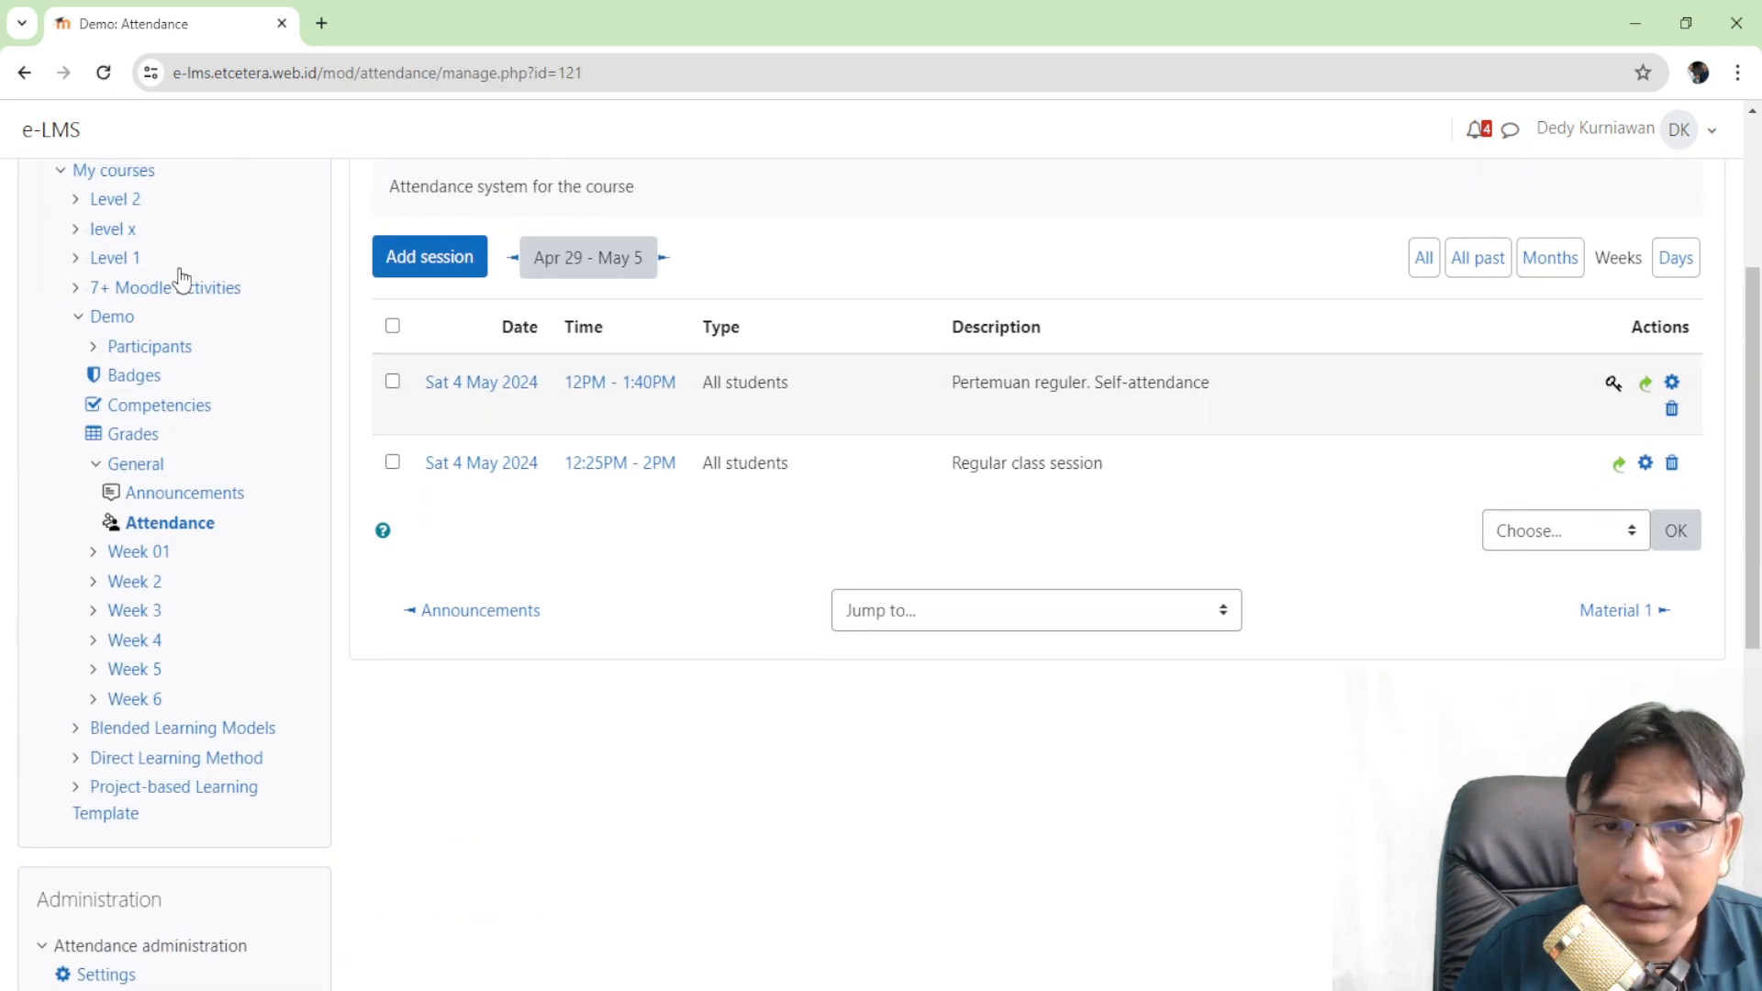
left_click(435, 264)
scroll(587, 431, "down", 3)
scroll(573, 426, "up", 3)
left_click(23, 72)
- Delete both 4 May sessions and open a blank Add session form
left_click(1674, 409)
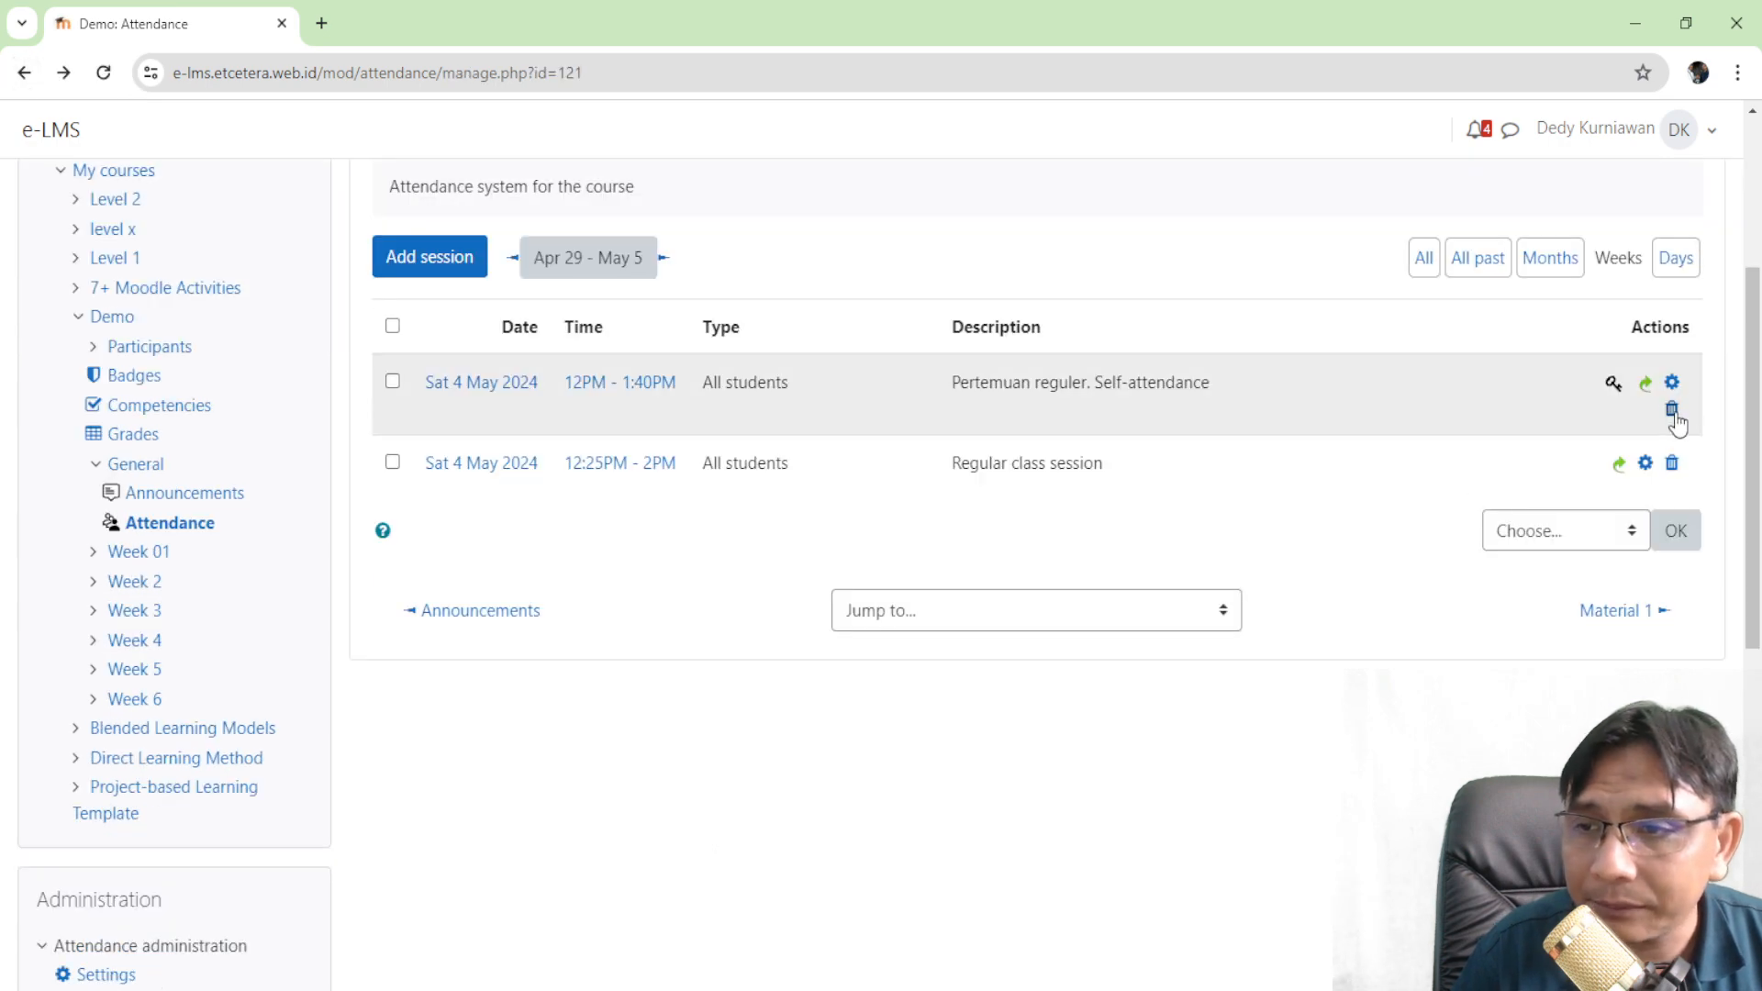
scroll(1155, 752, "down", 3)
left_click(1166, 732)
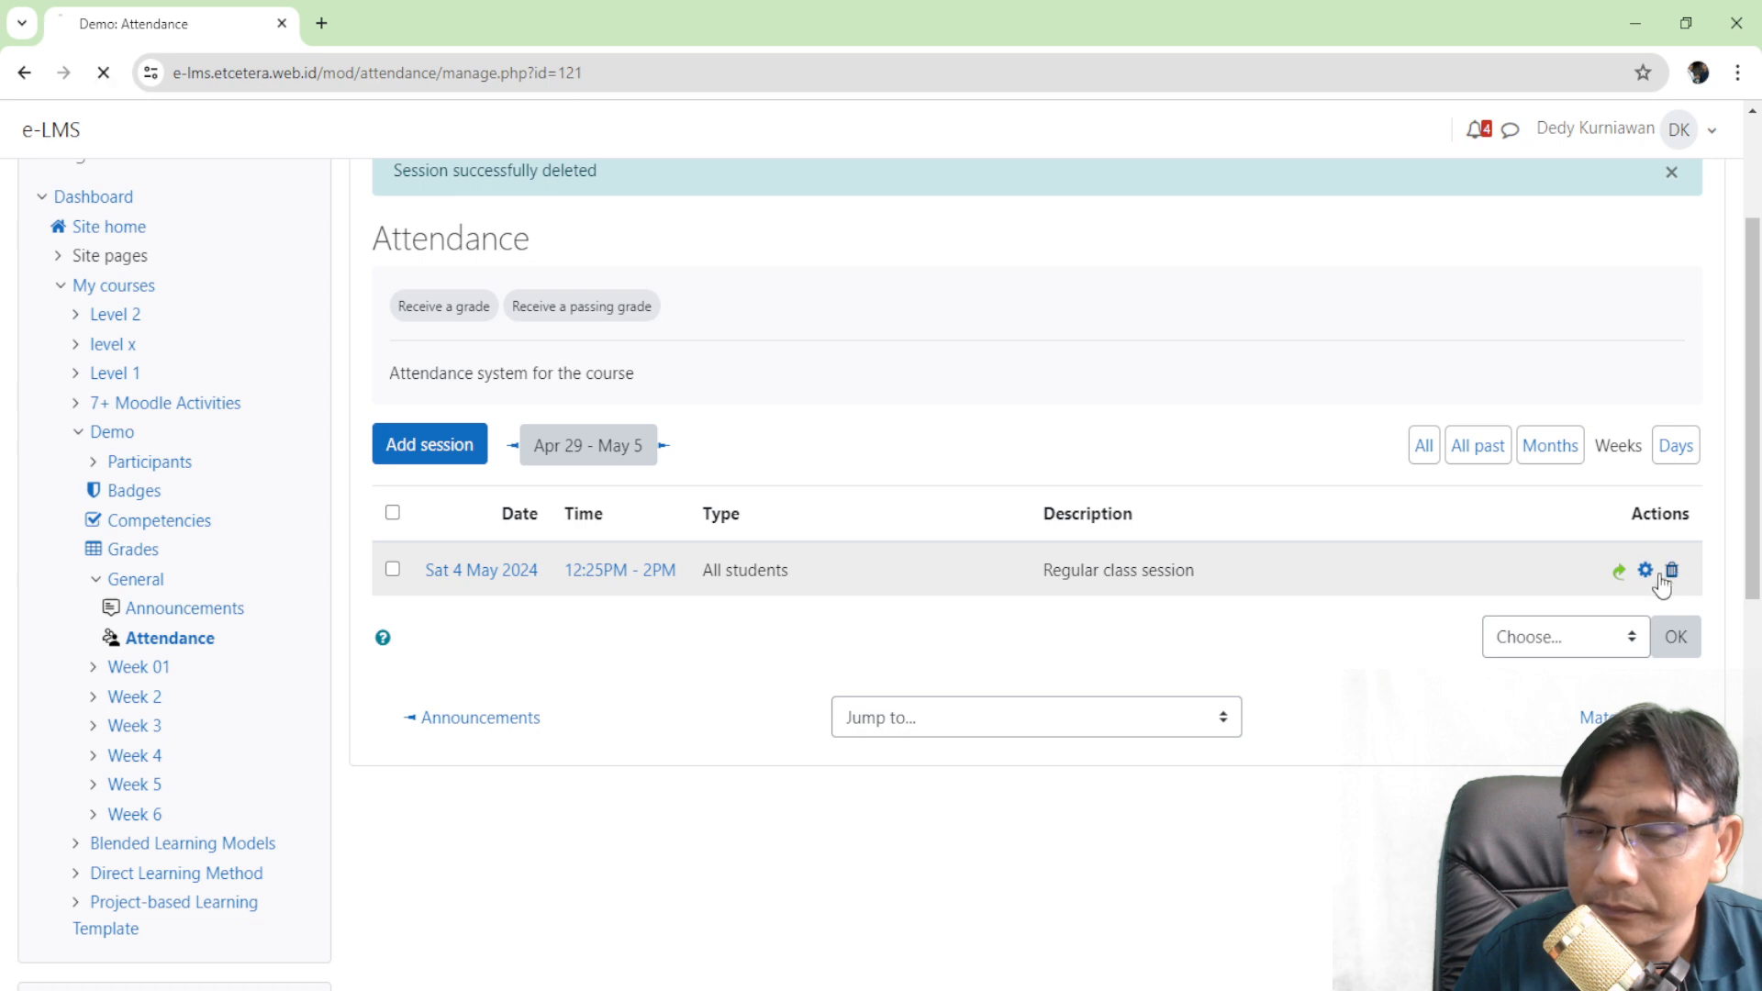
left_click(1672, 570)
left_click(1160, 942)
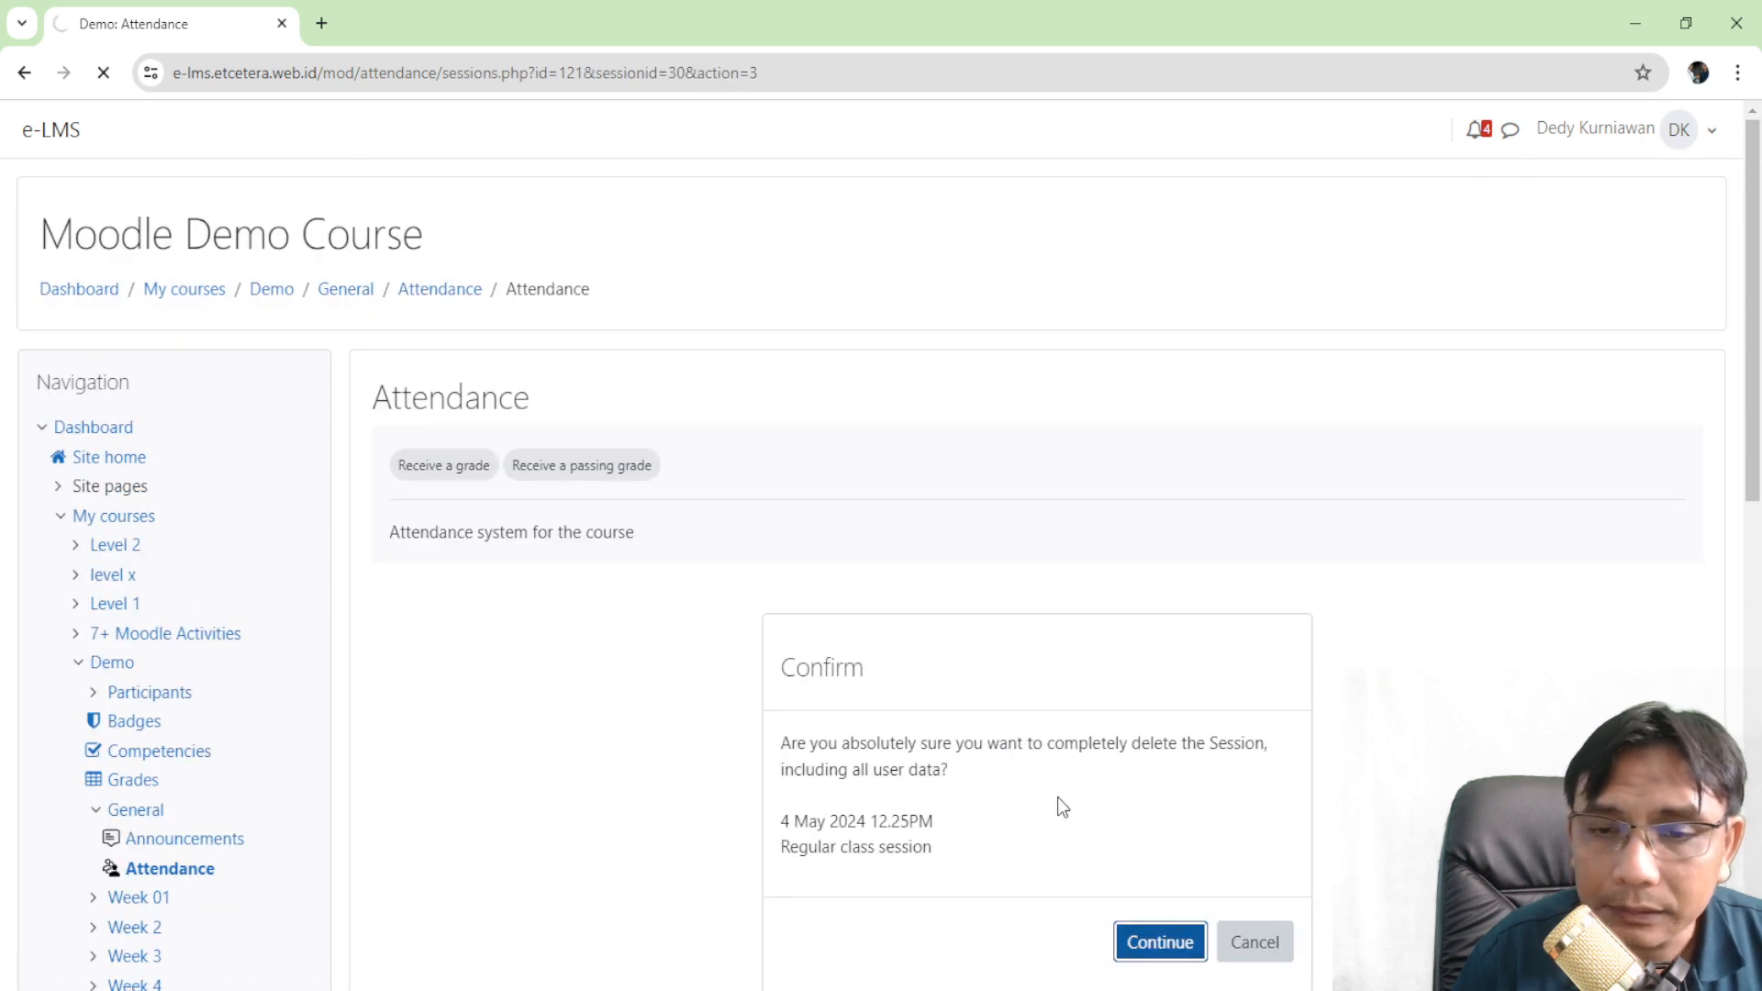
scroll(1142, 922, "down", 2)
left_click(407, 448)
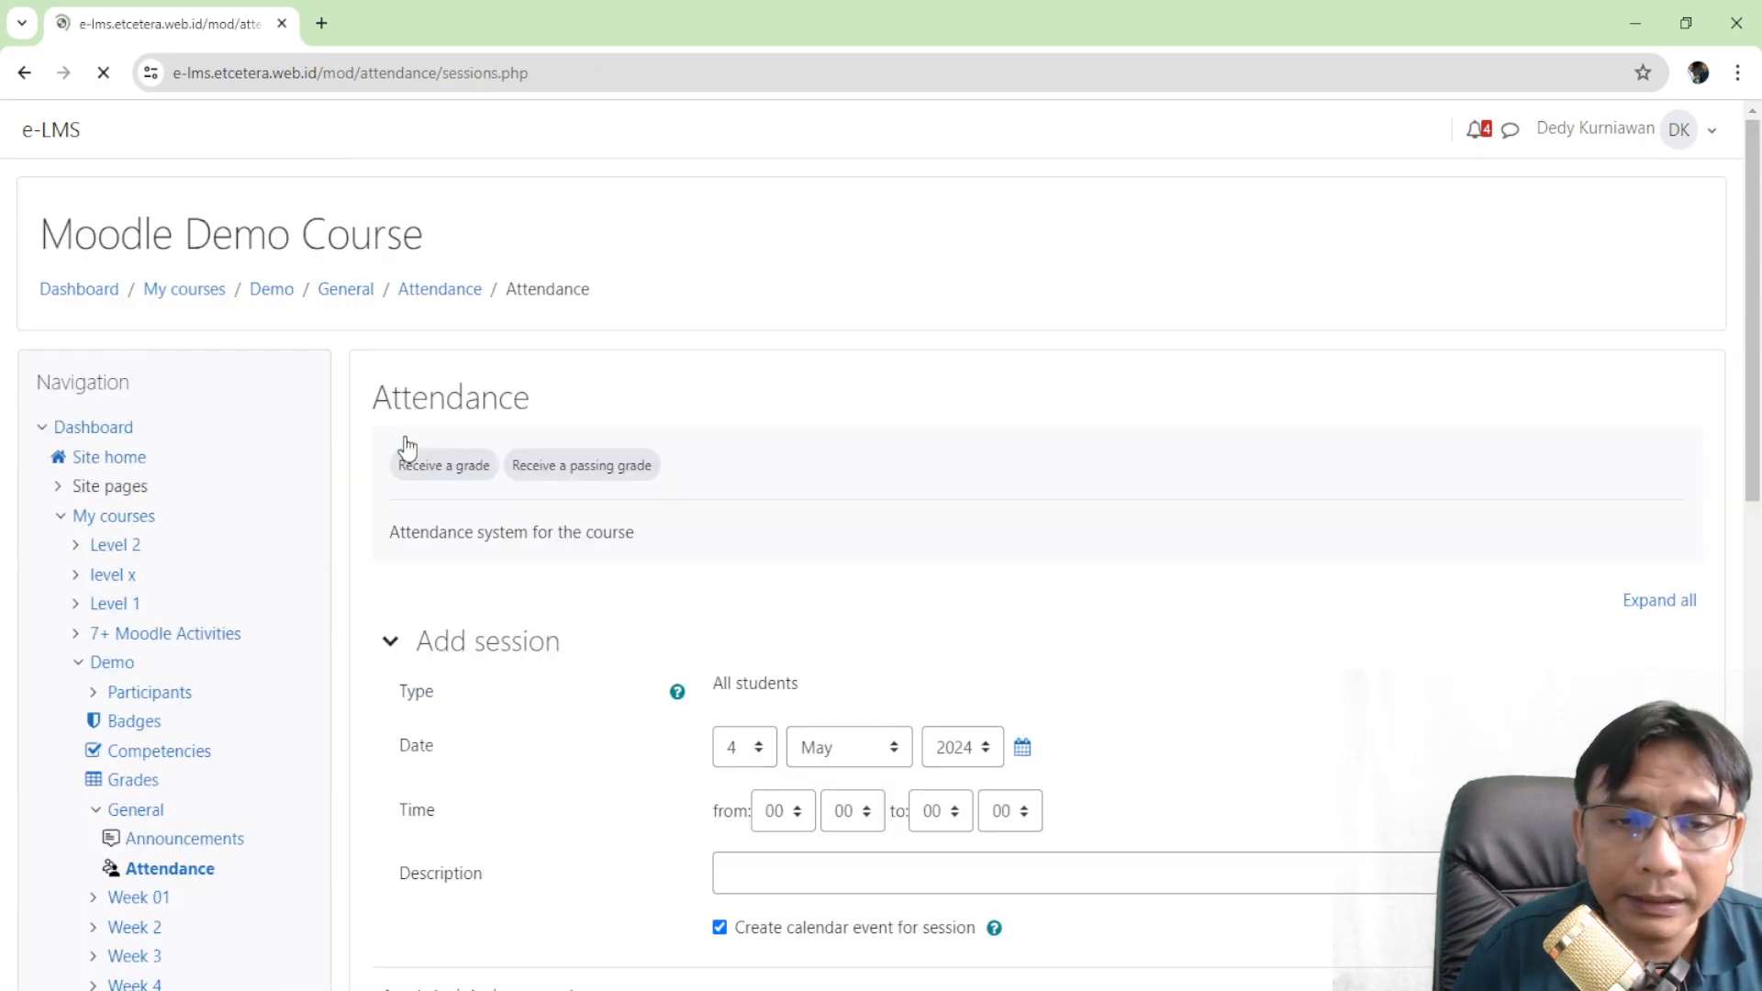
scroll(549, 466, "down", 5)
- Set the 4 May session to run from 12:35 to 14:00
left_click(766, 286)
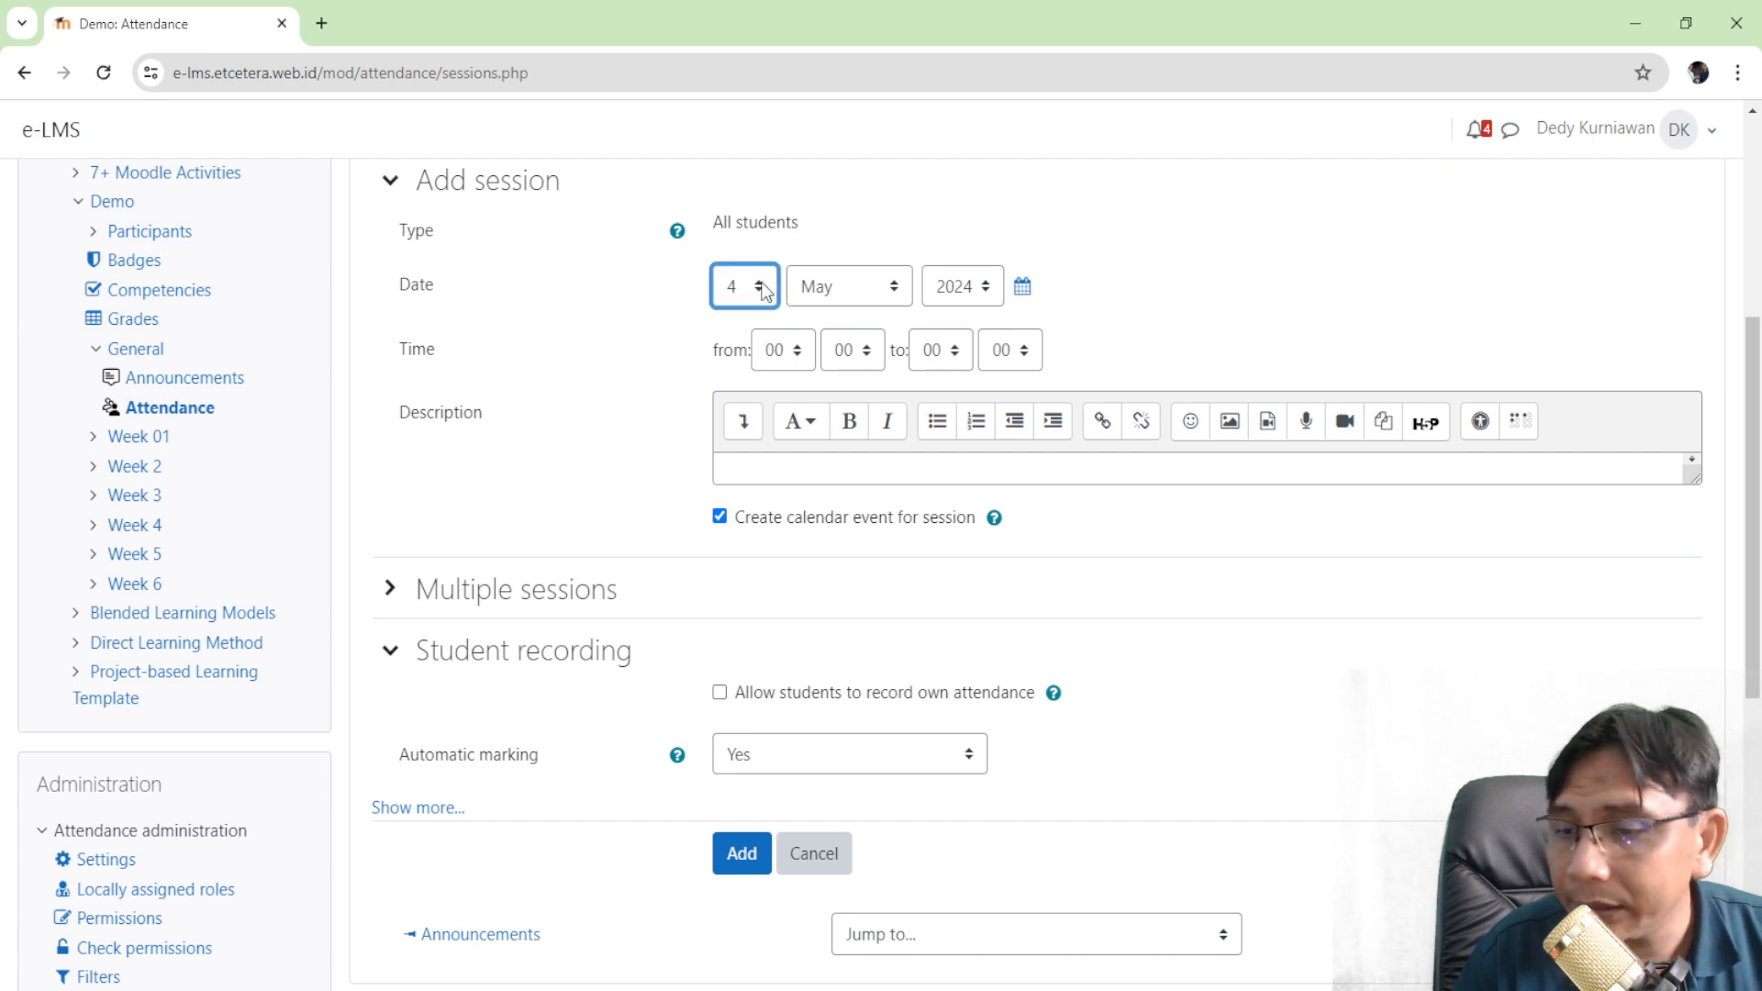
left_click(787, 358)
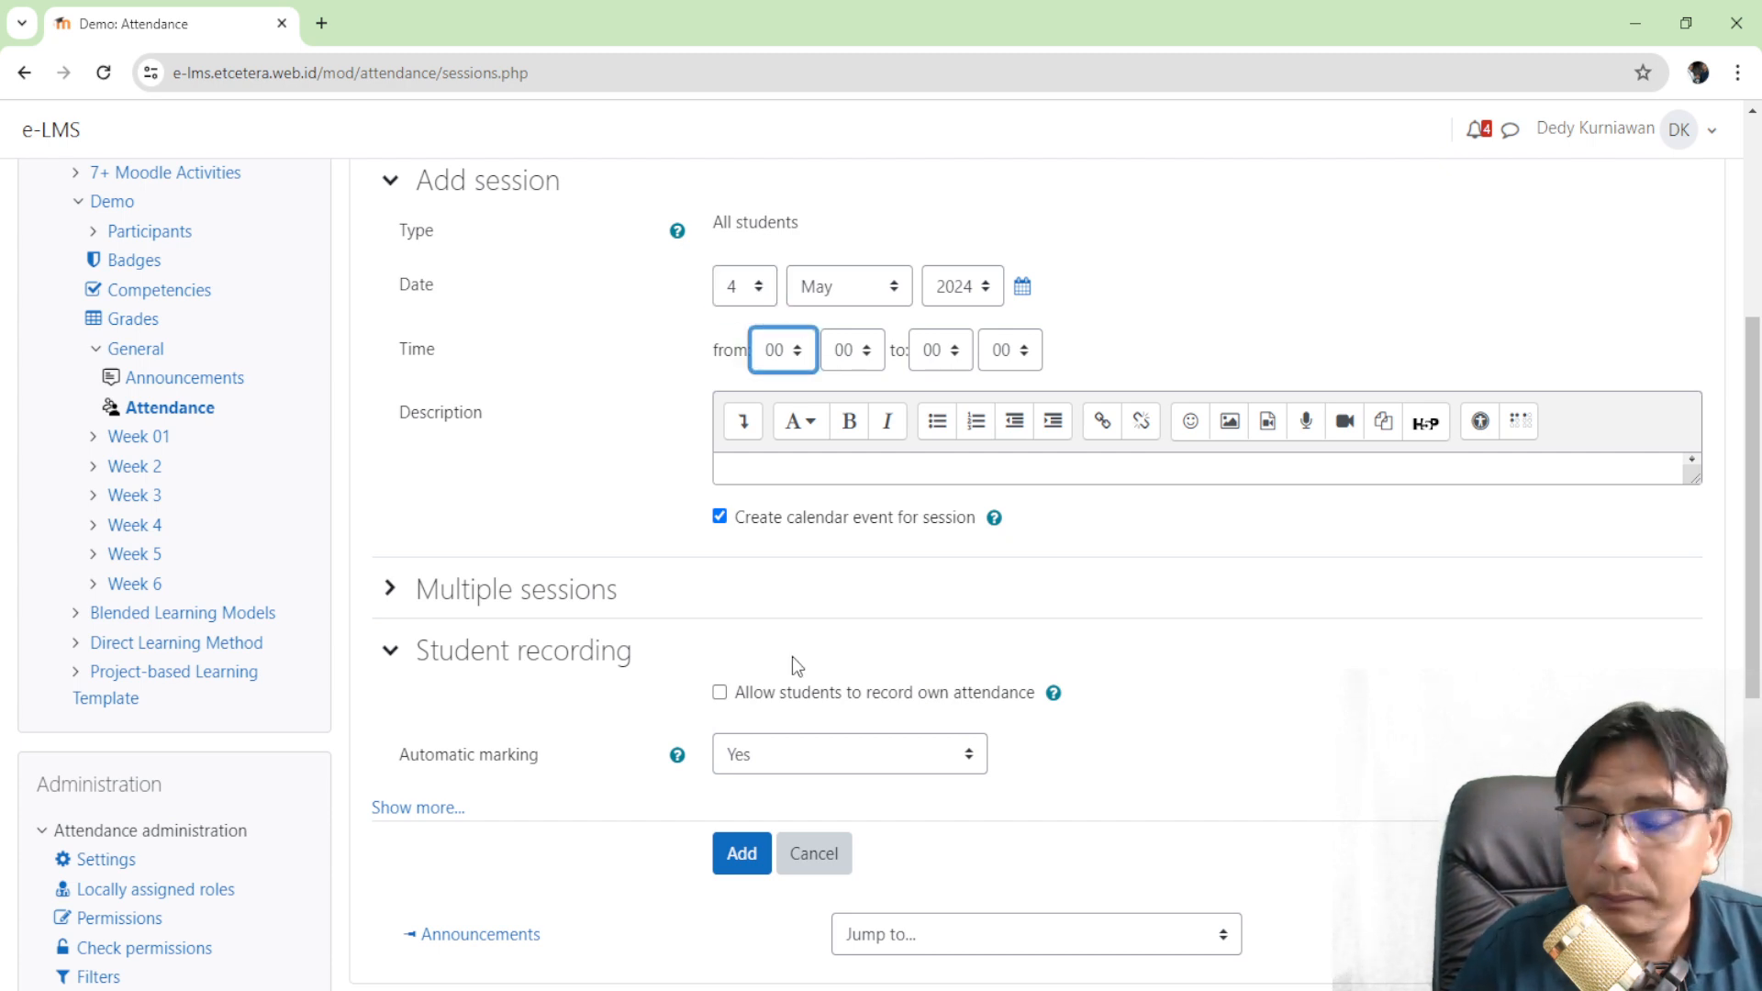
type("12")
left_click(867, 356)
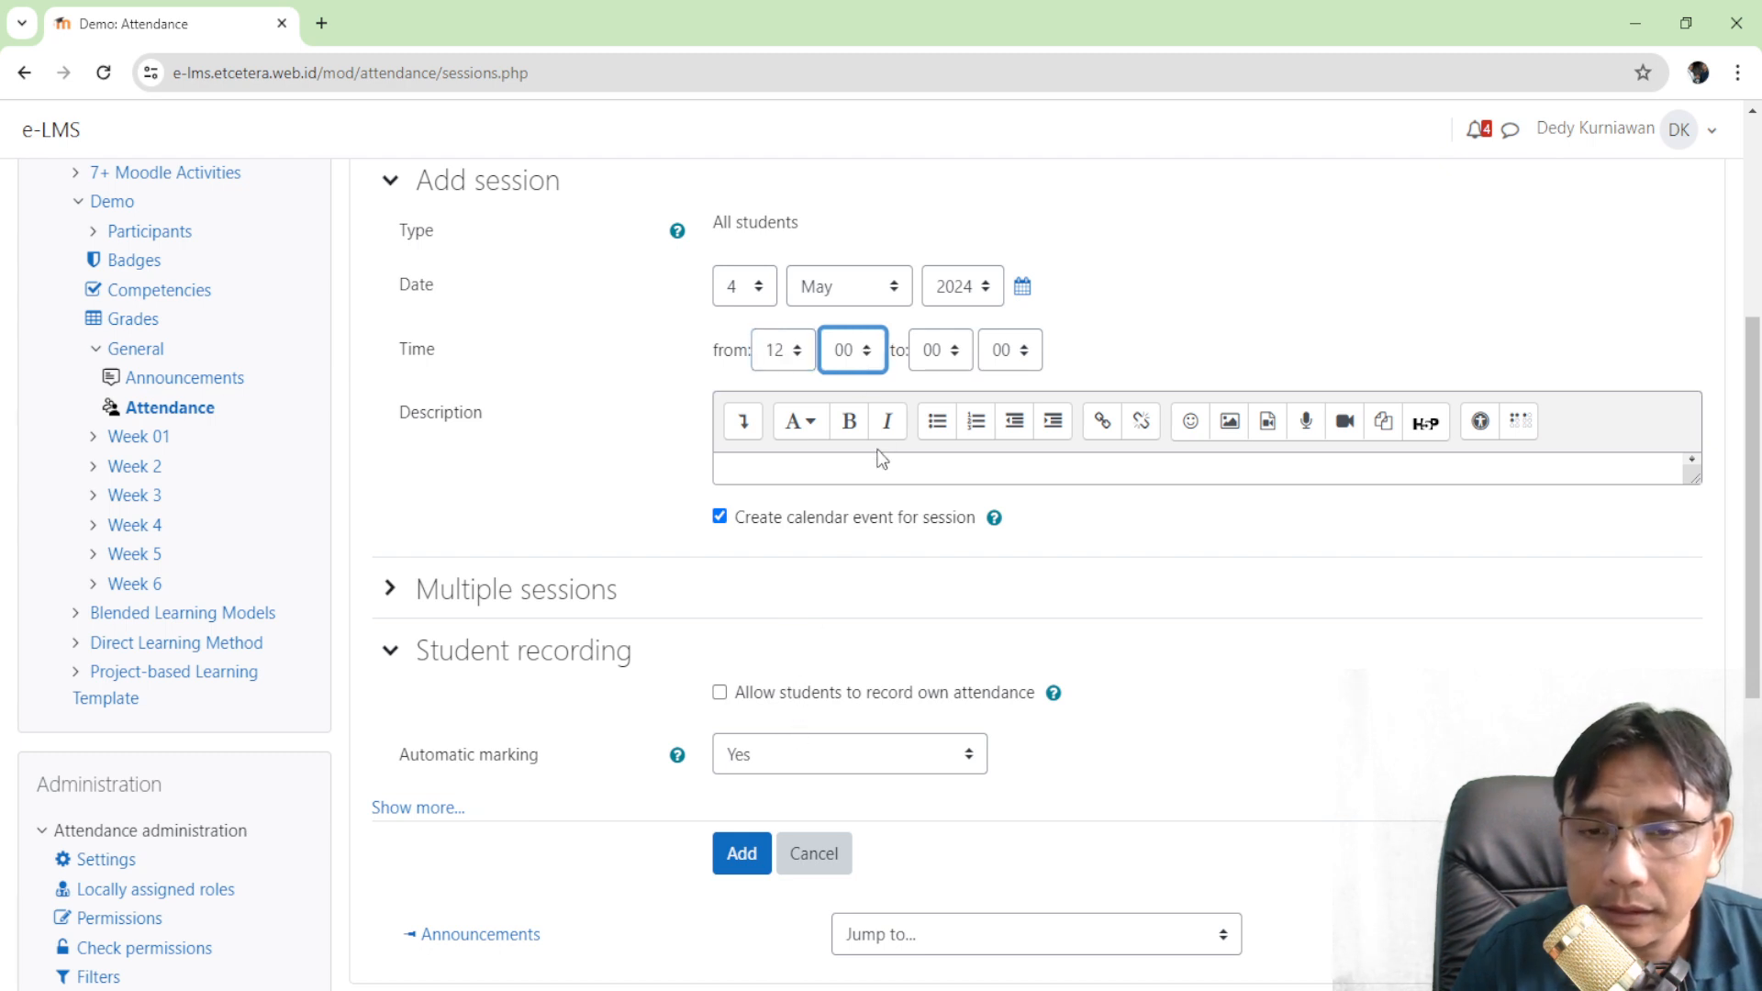
left_click(804, 359)
left_click(859, 354)
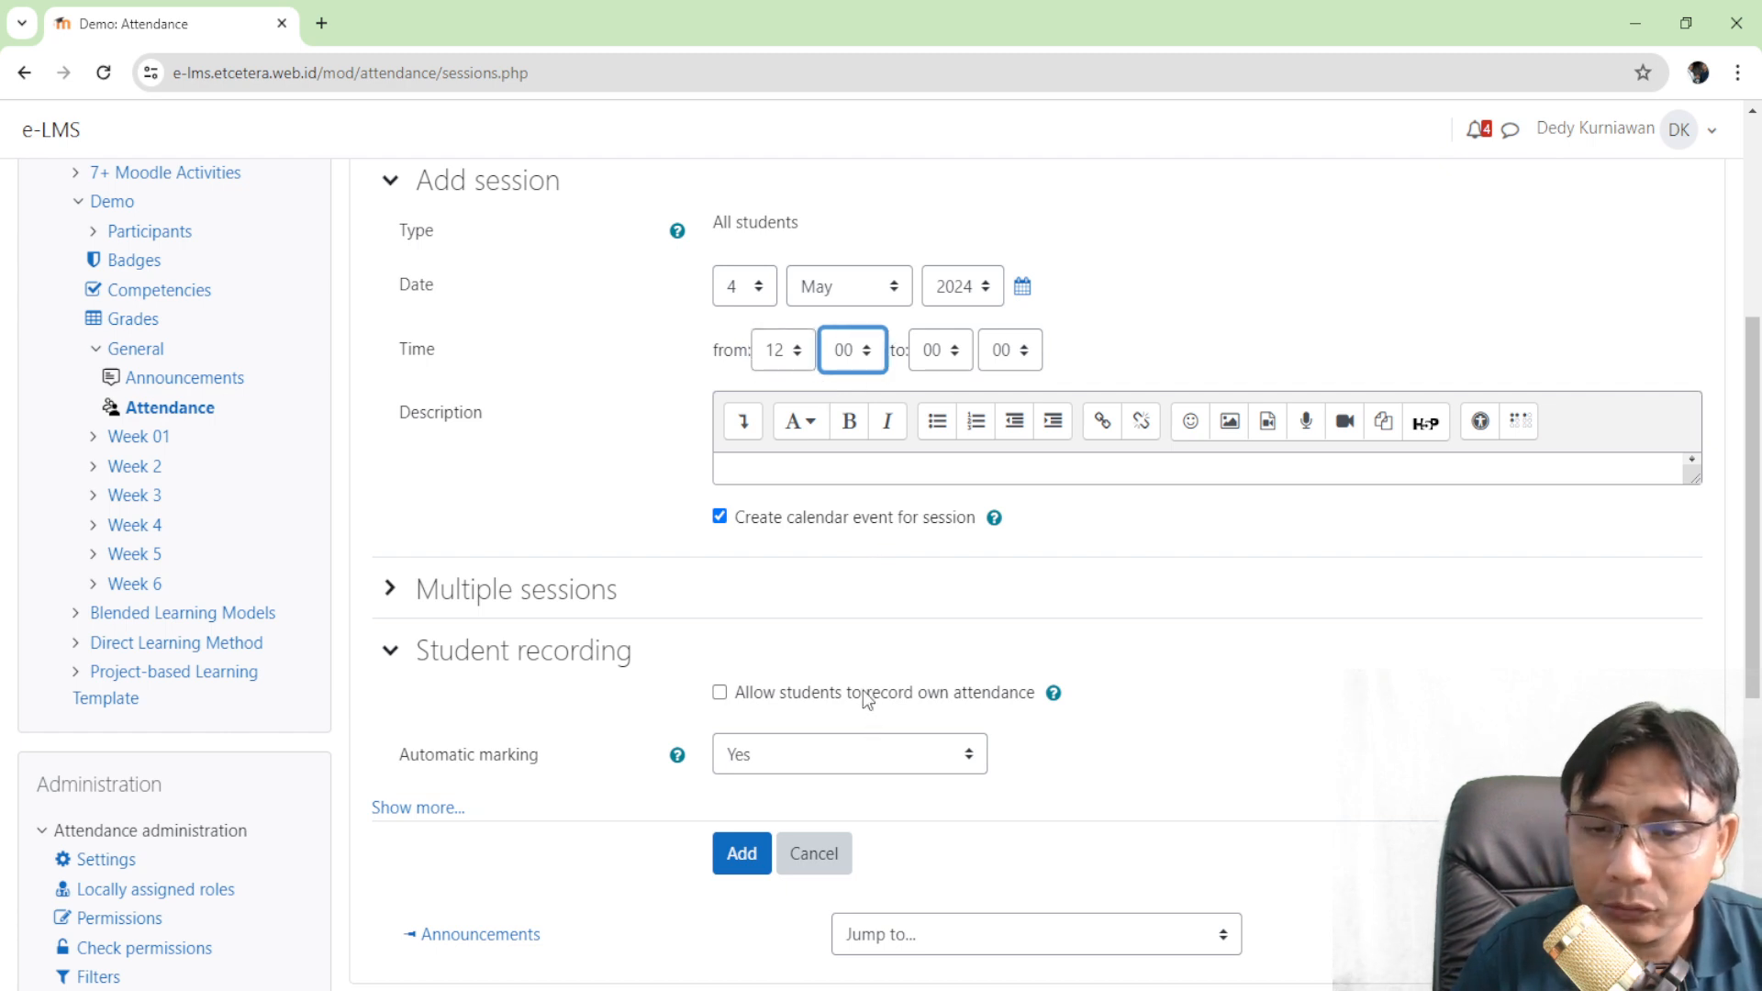
type("45")
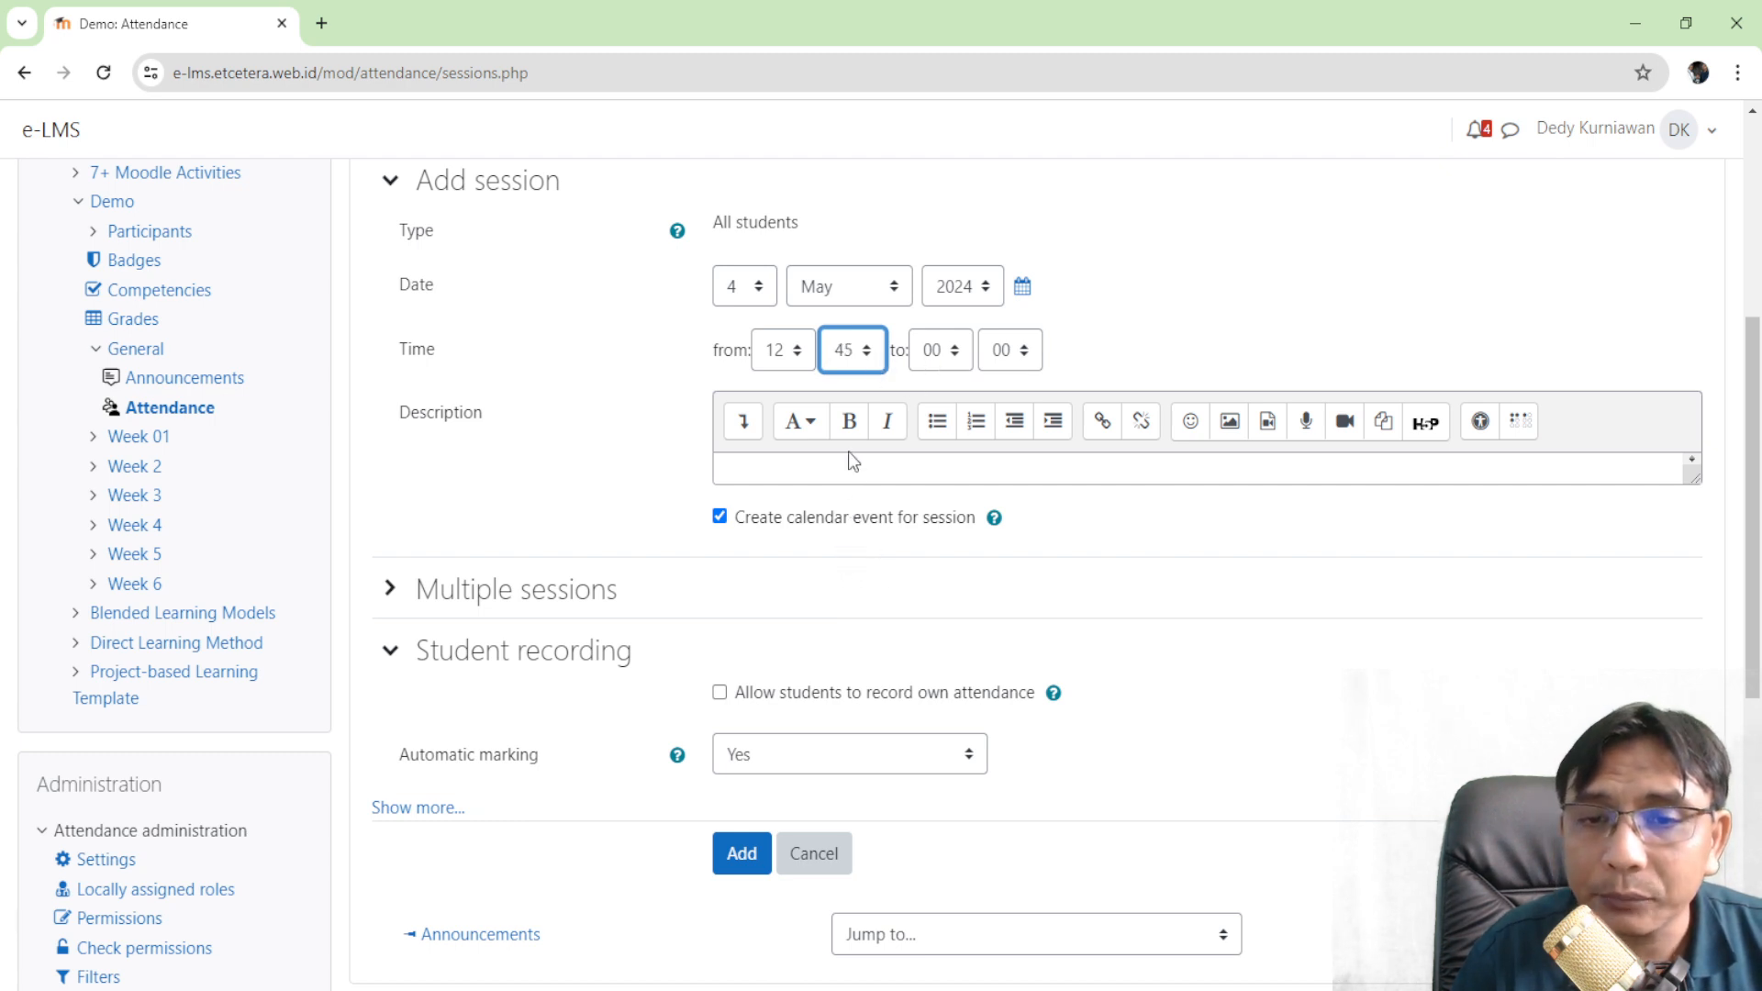
type("00")
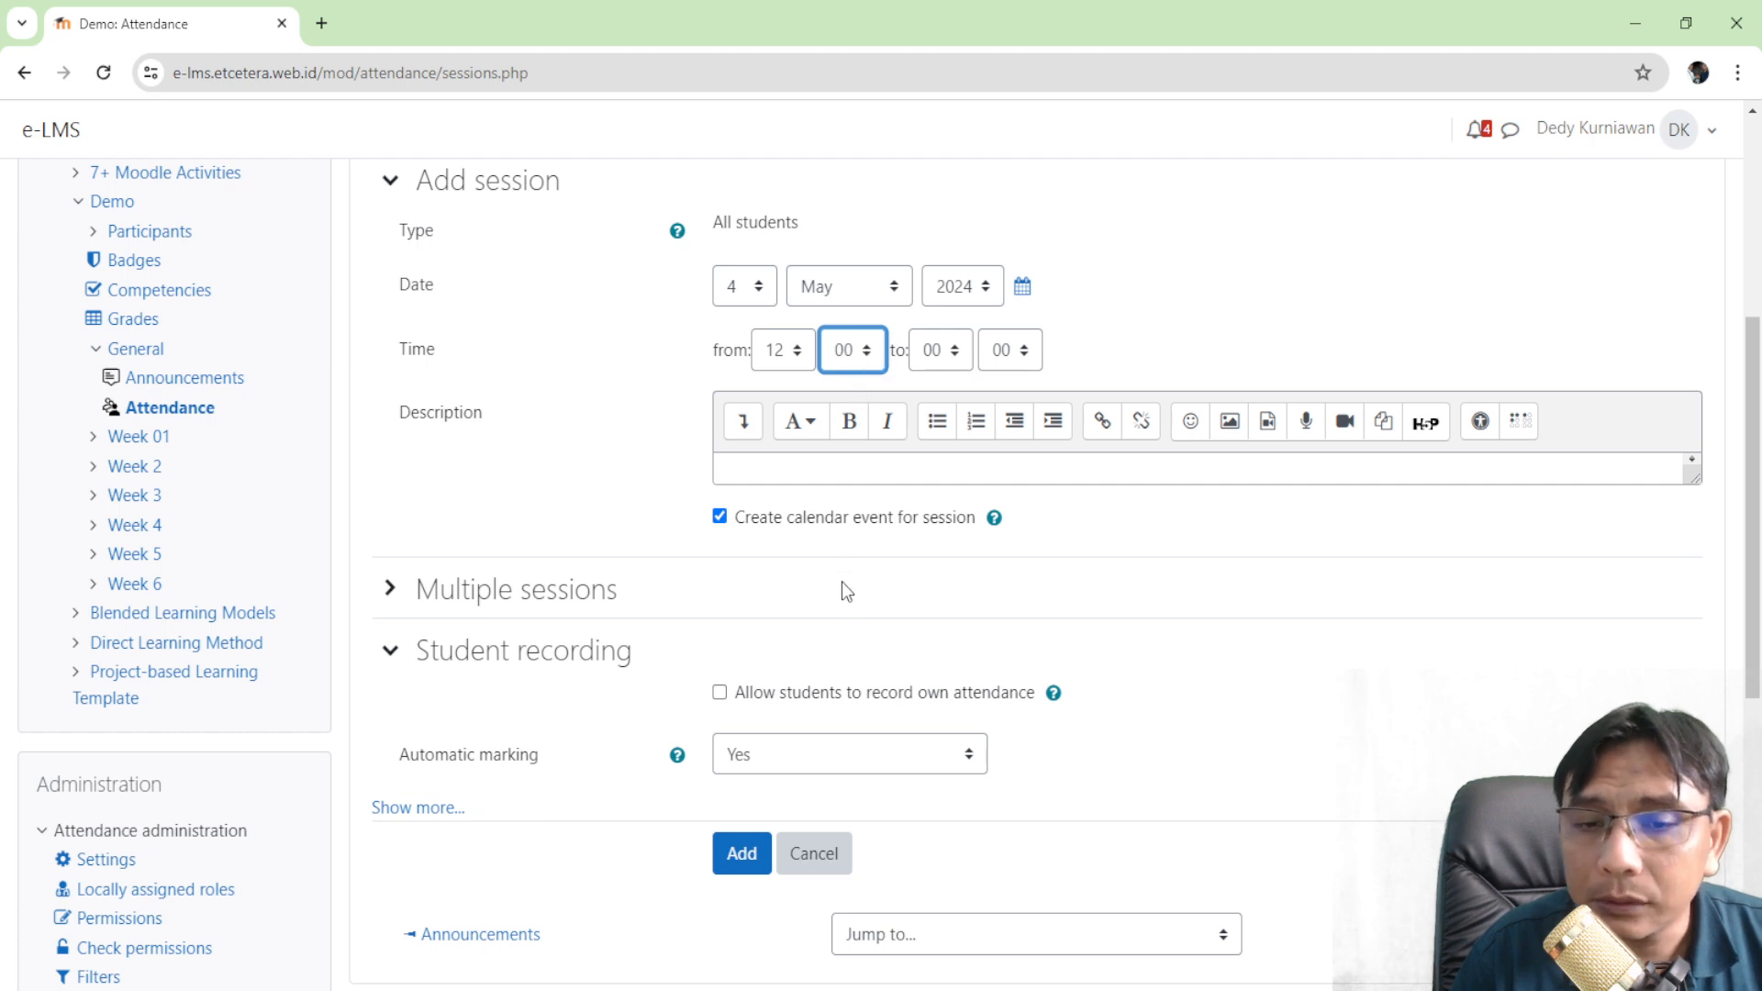
type("35")
key("Tab")
type("14")
left_click(889, 614)
- Let students record their own attendance, set unmarked at end of session, and add the session
scroll(680, 514, "down", 2)
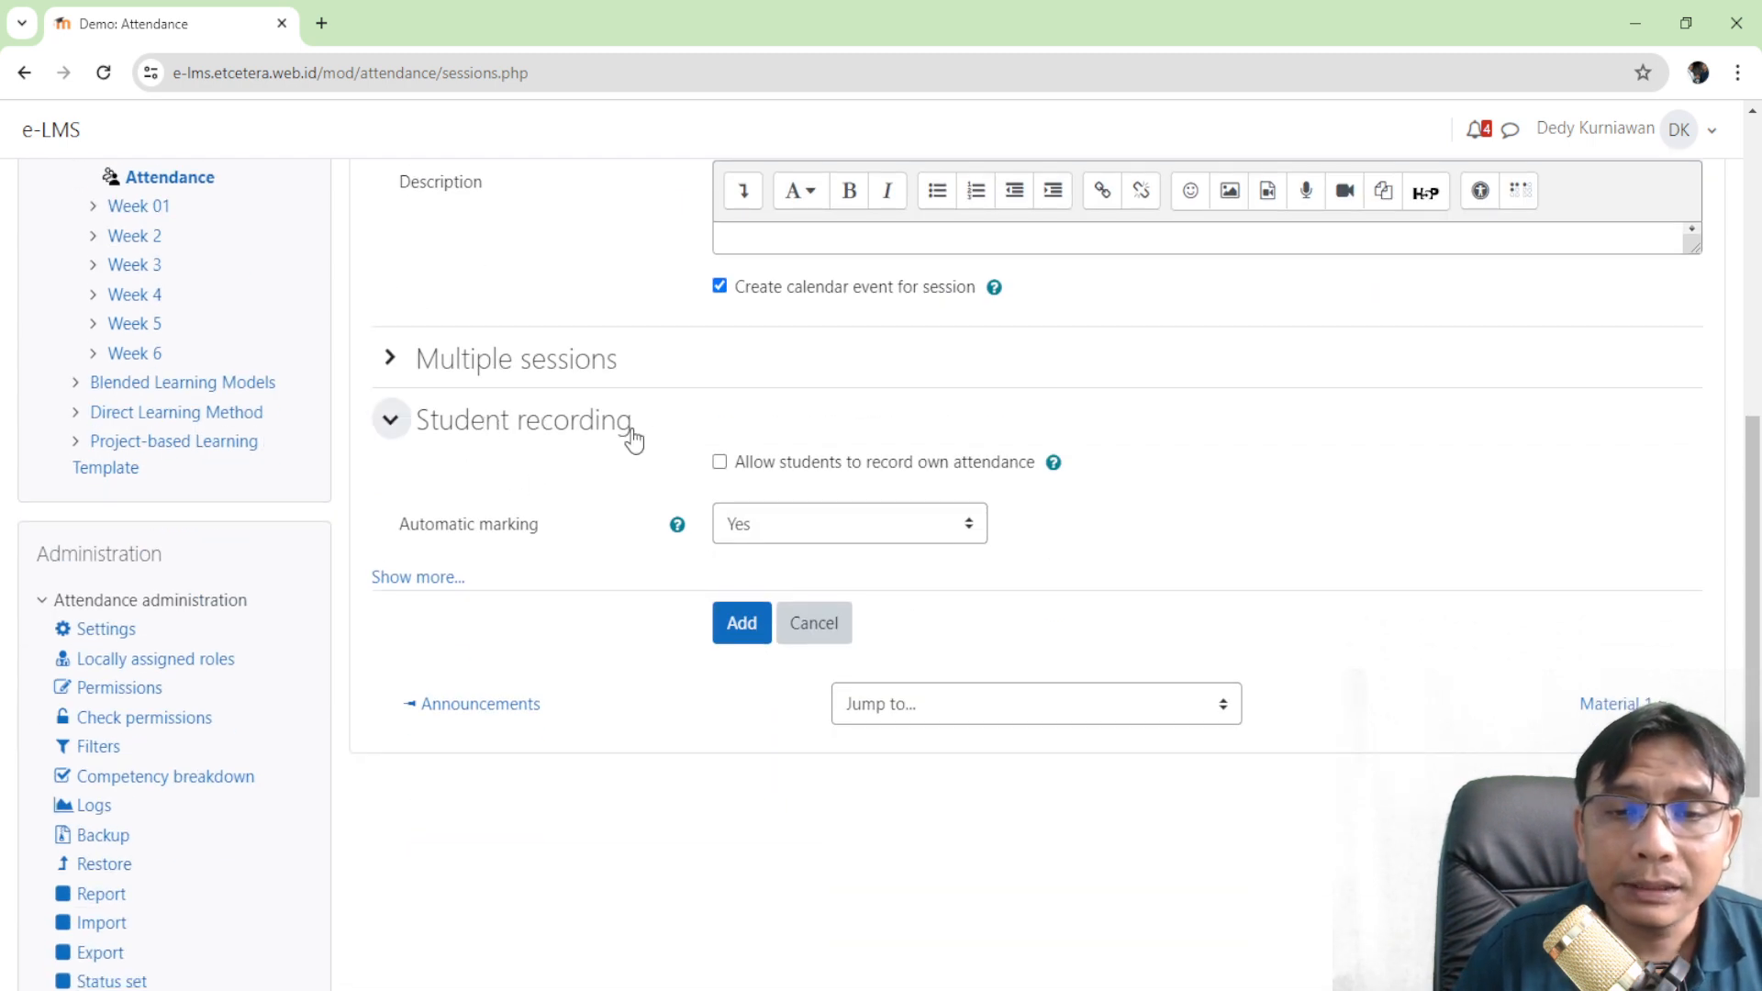
scroll(739, 364, "down", 1)
left_click(719, 348)
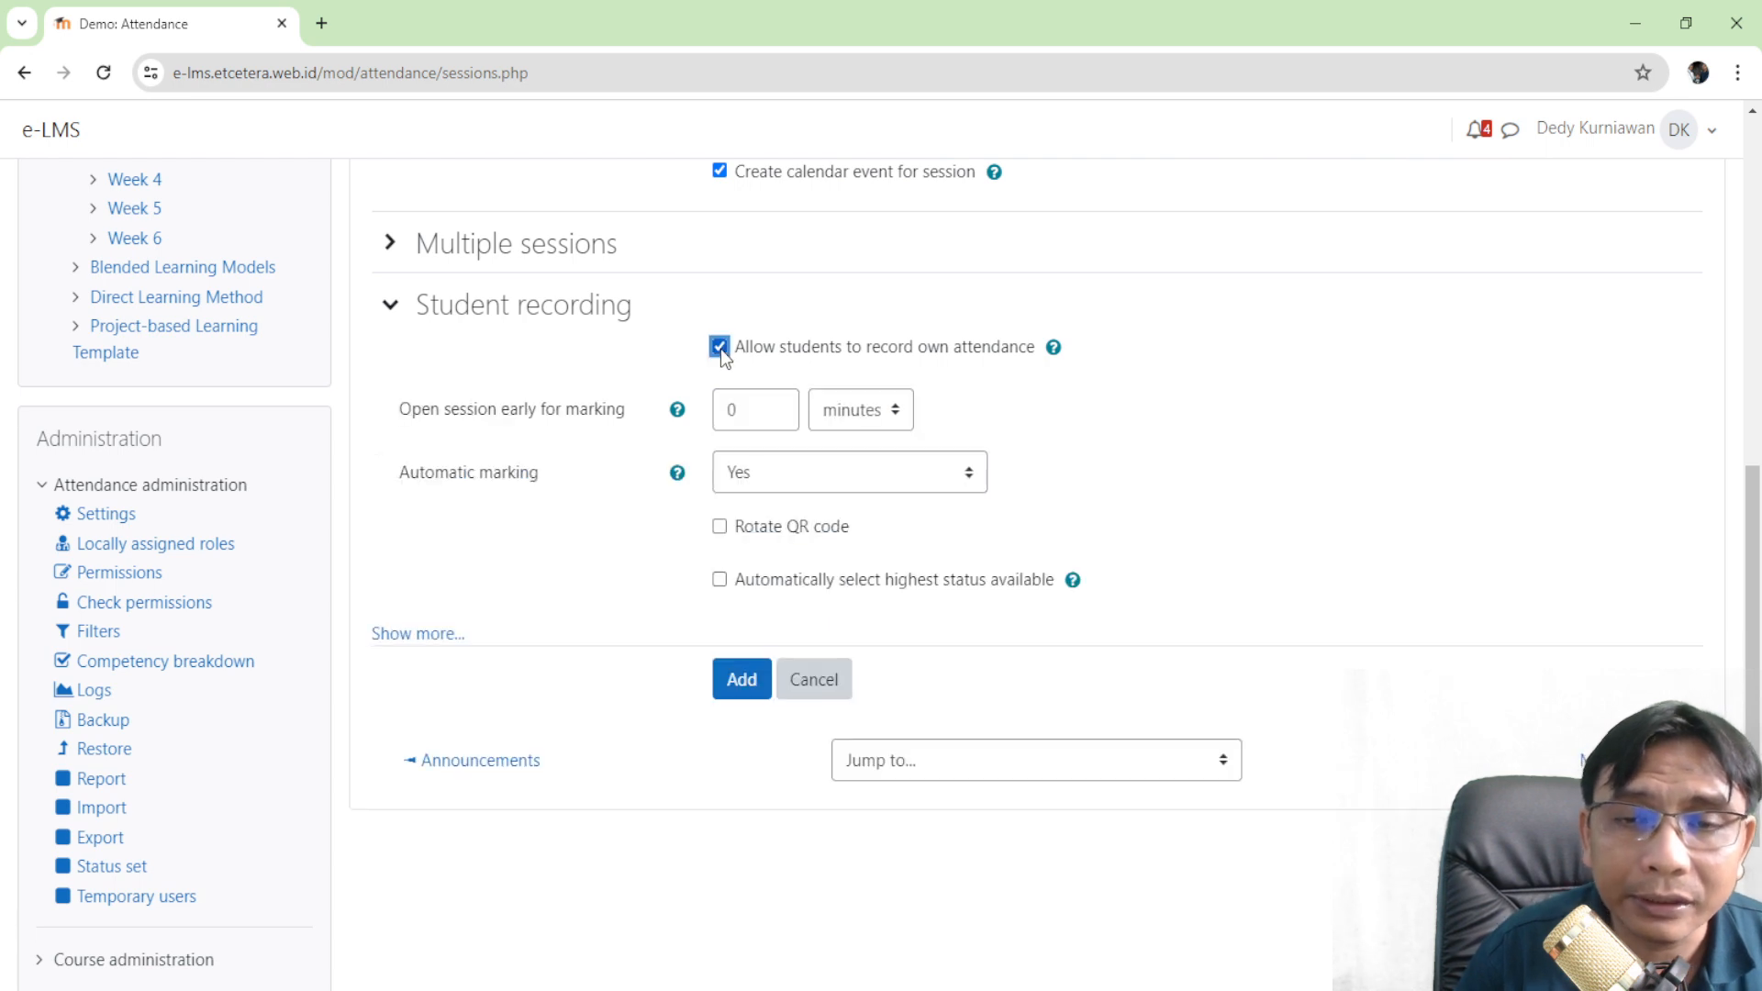
left_click(973, 476)
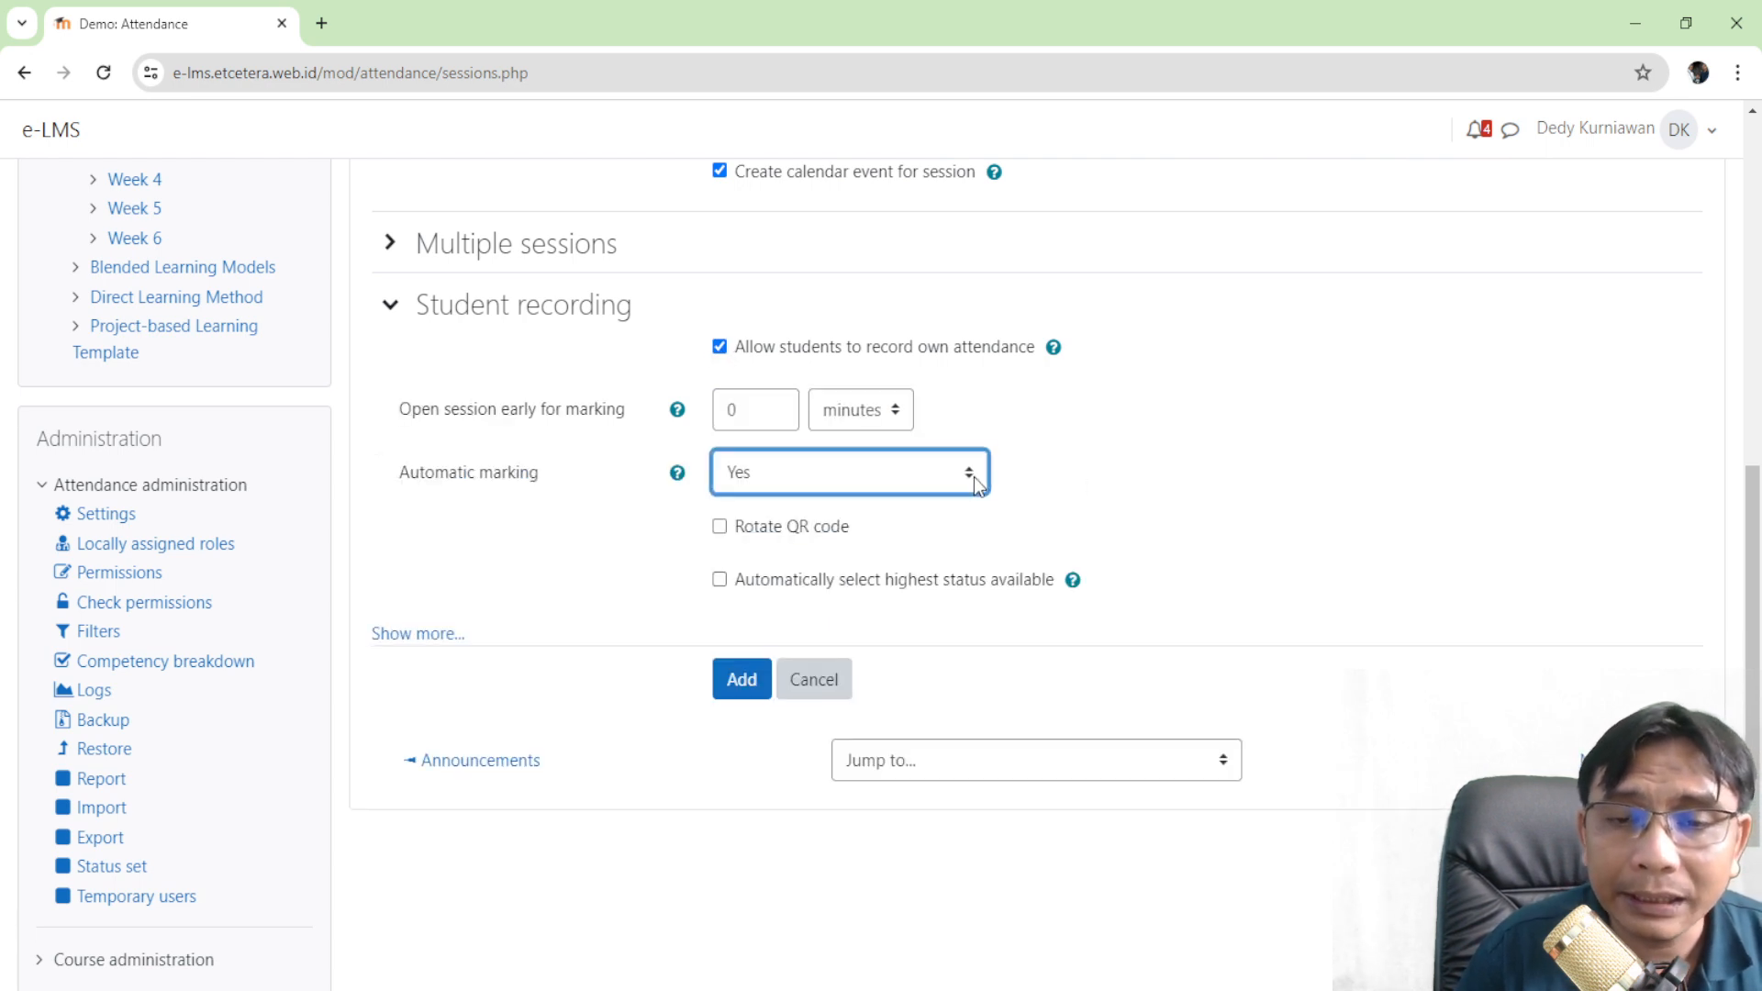
left_click(961, 569)
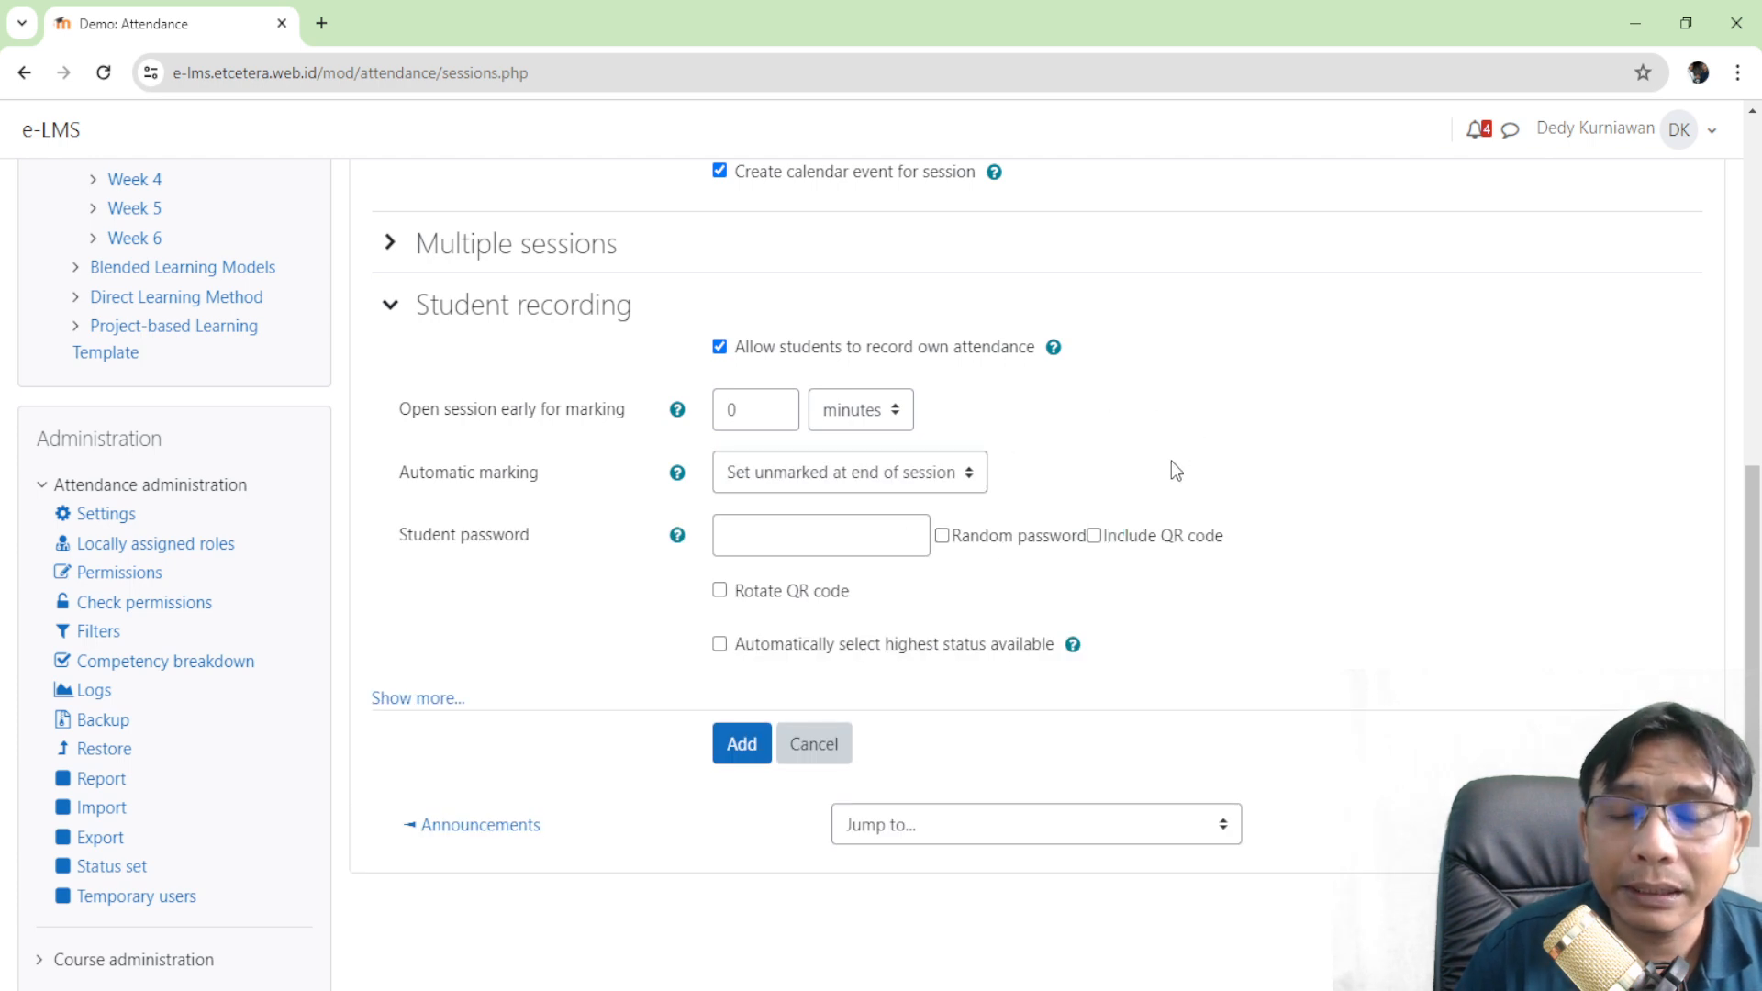
scroll(1171, 461, "down", 3)
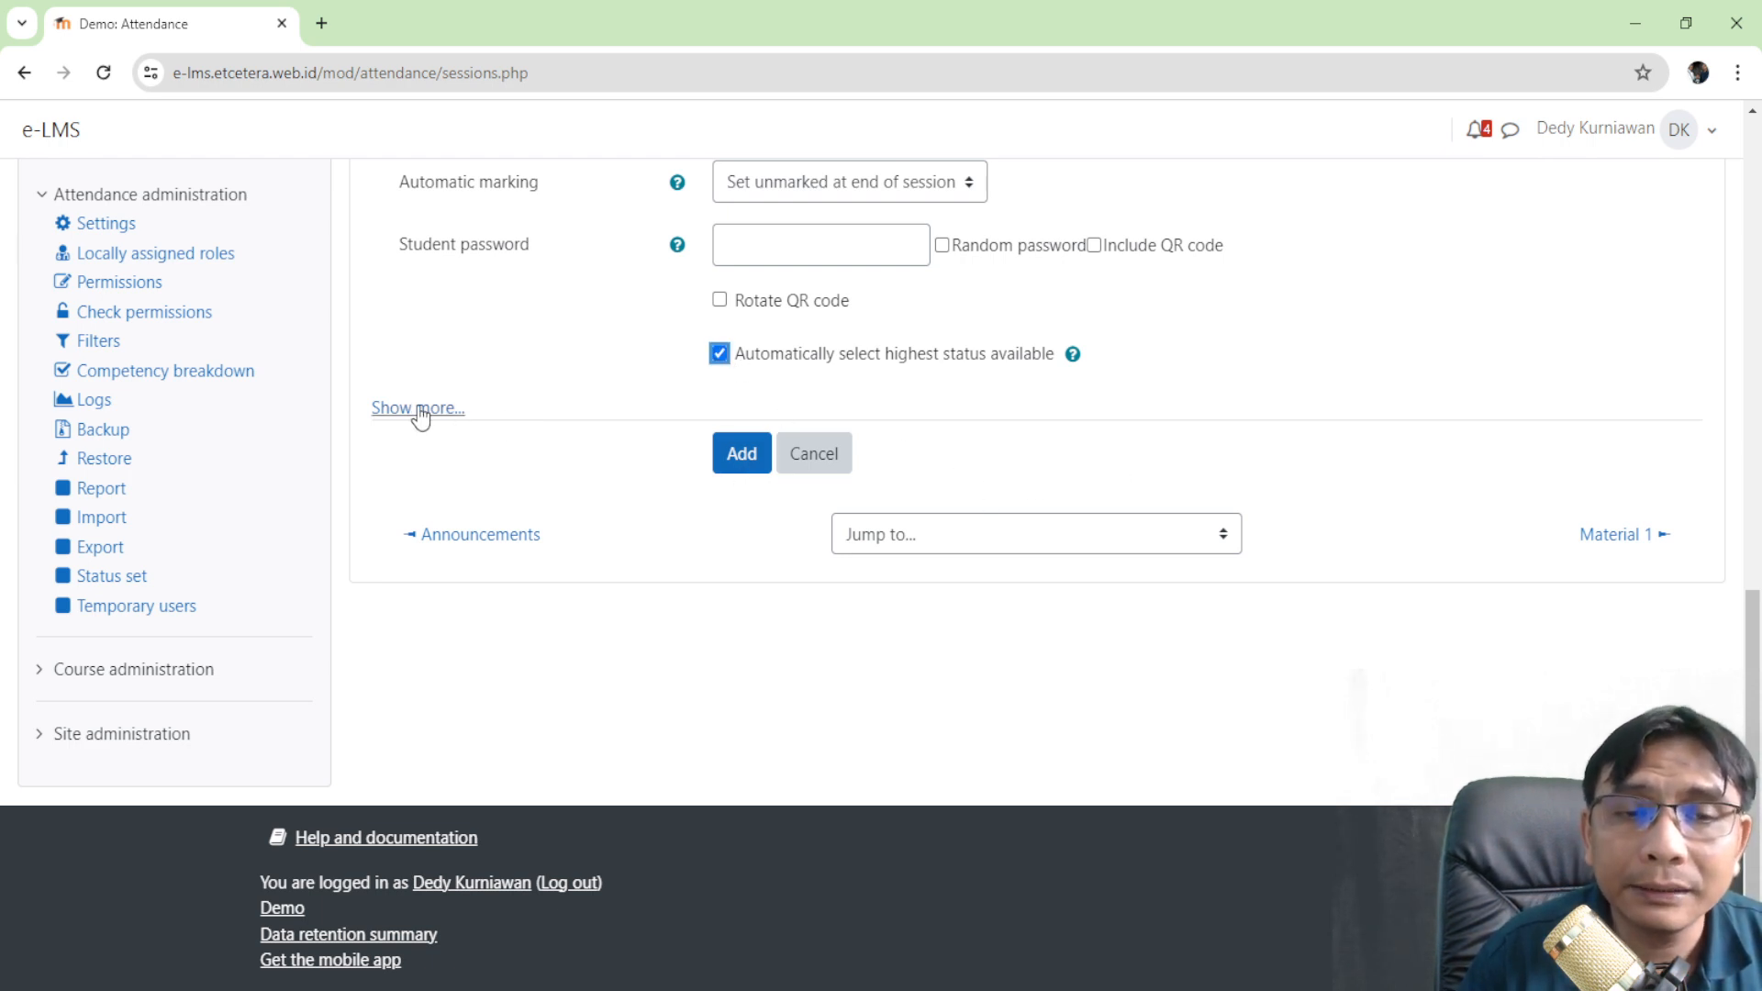
left_click(750, 458)
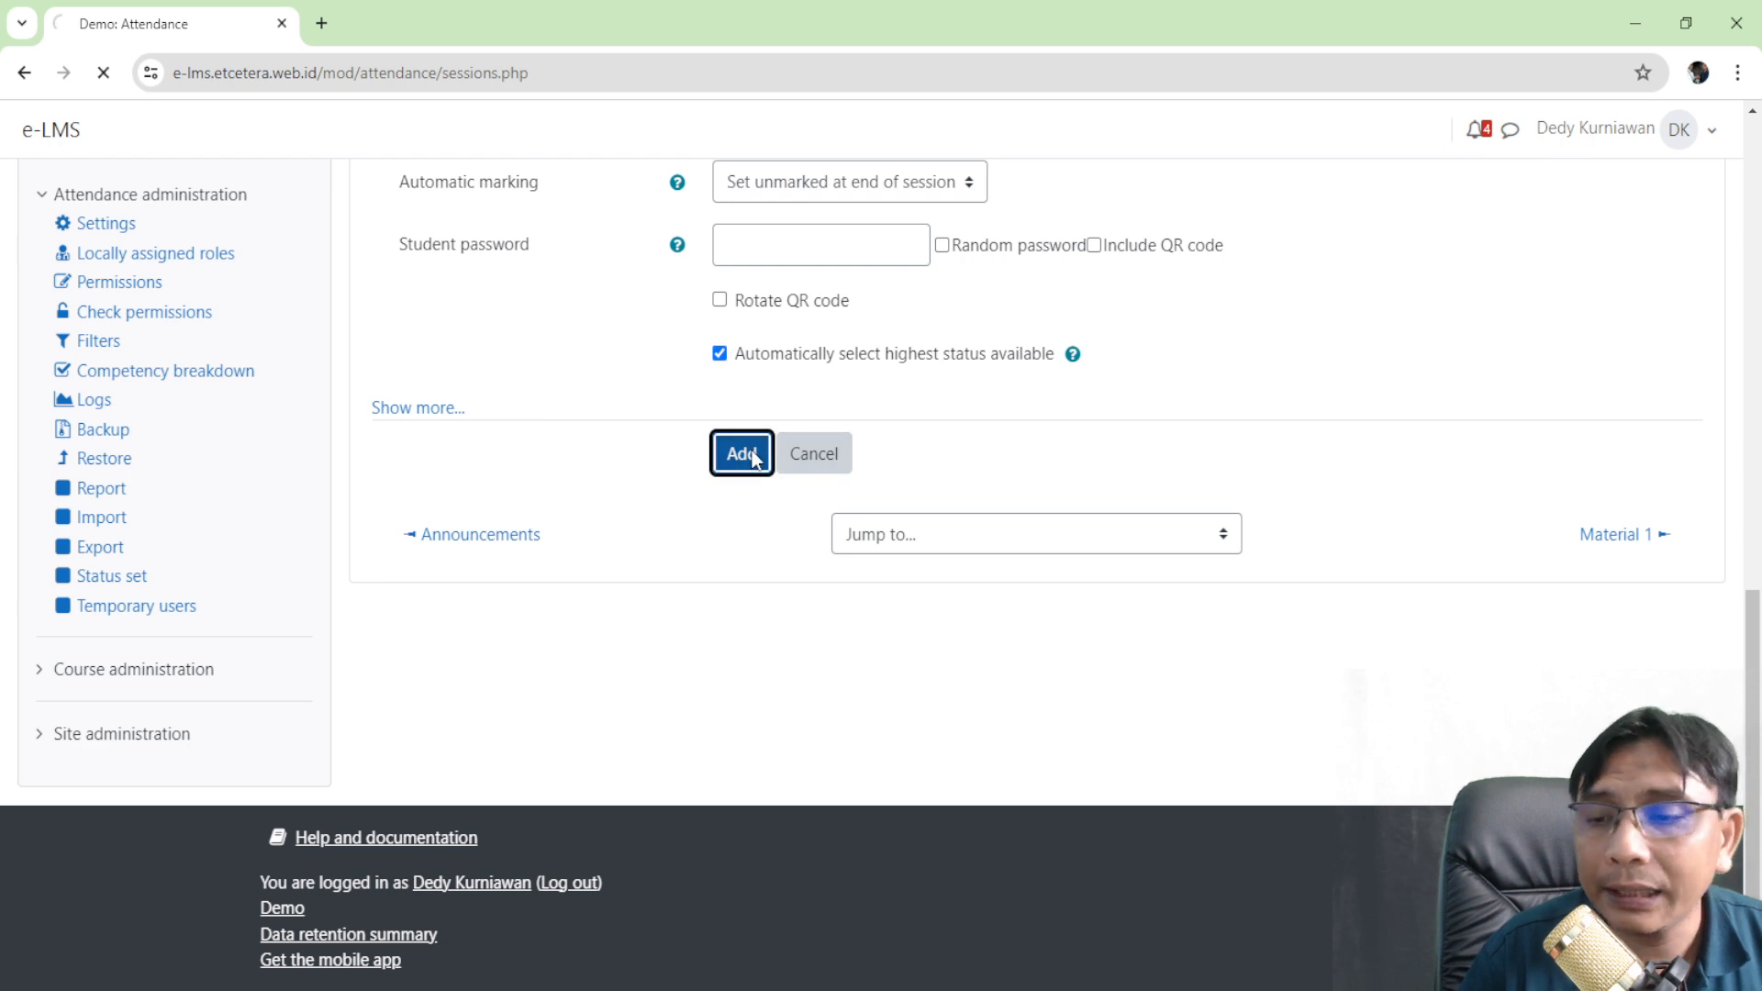
- Log out of the teacher account and go to the login page
left_click(1675, 133)
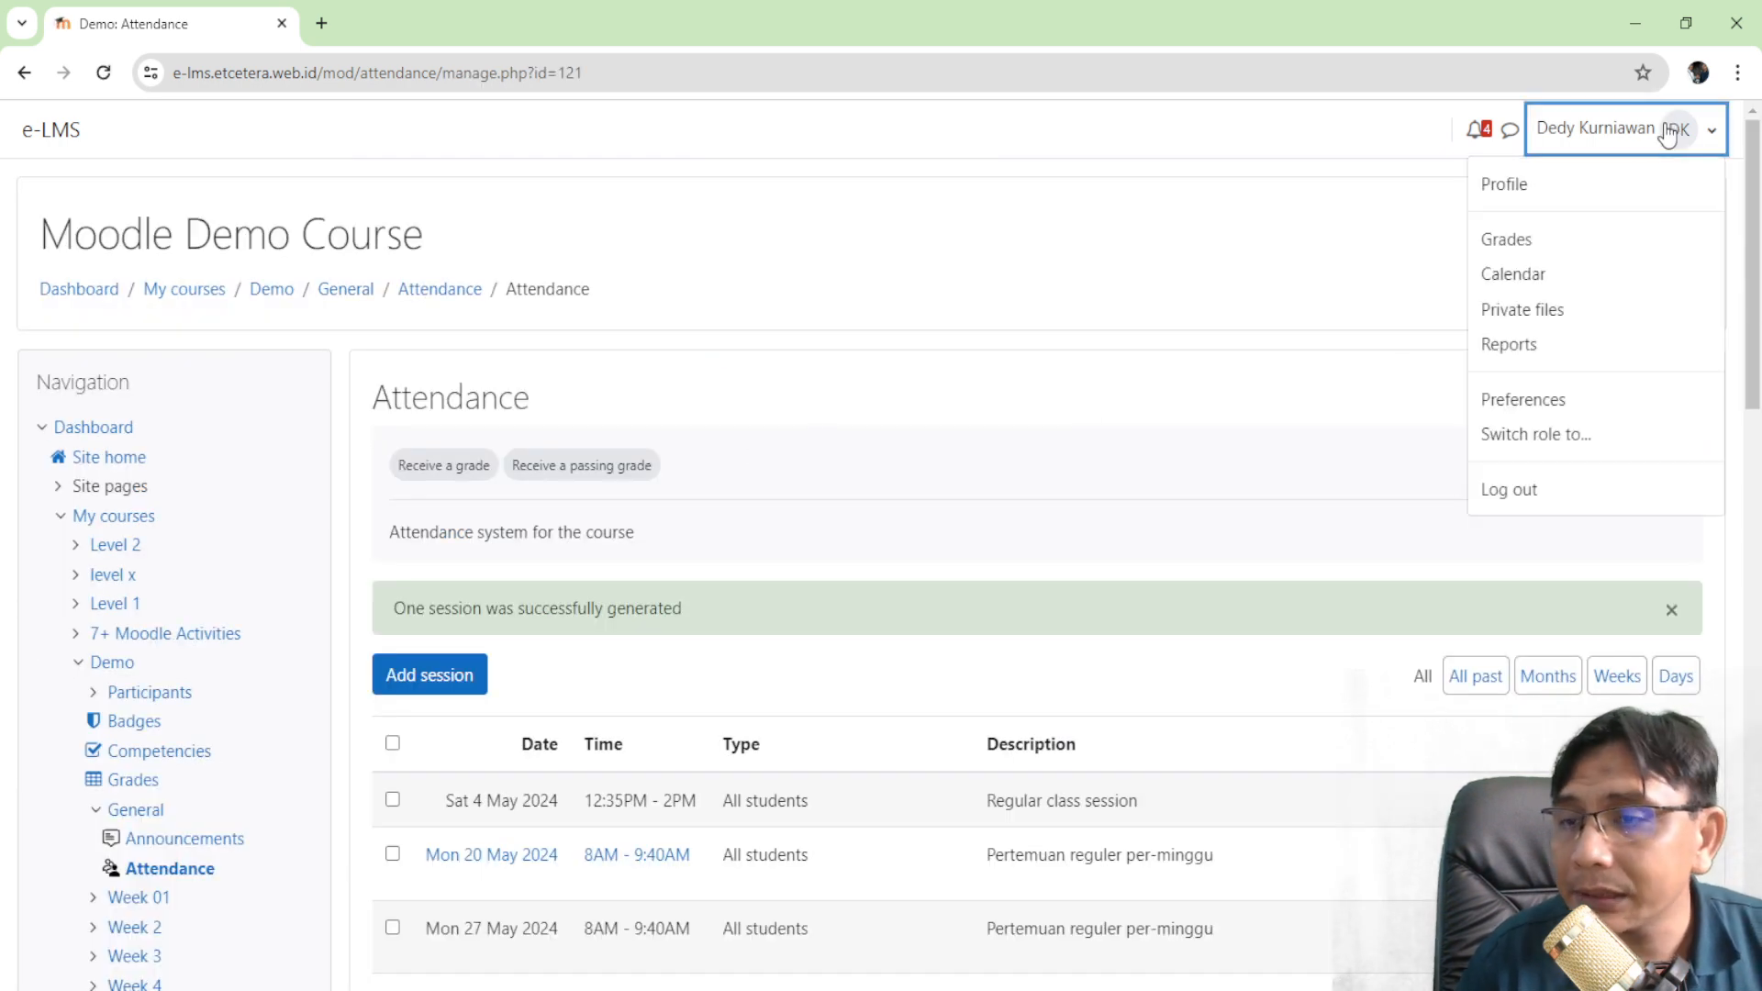
left_click(1550, 493)
left_click(1714, 137)
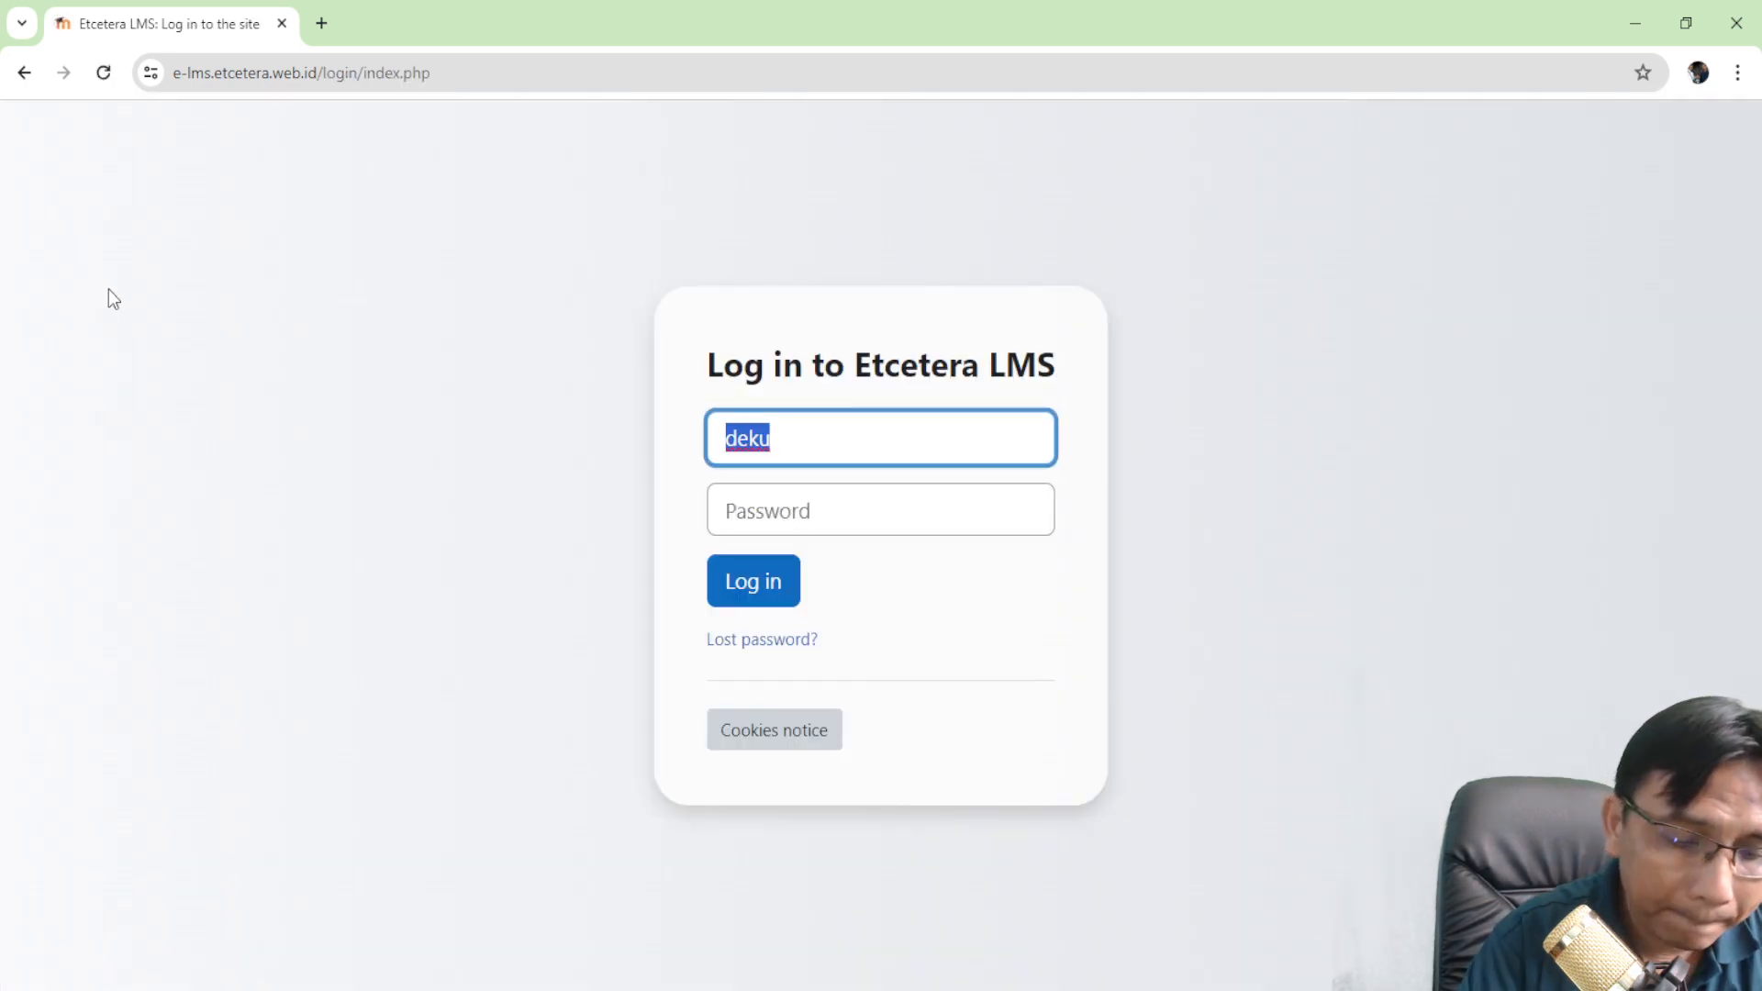
- Sign in with the first student's username and password
type("student1")
key("Tab")
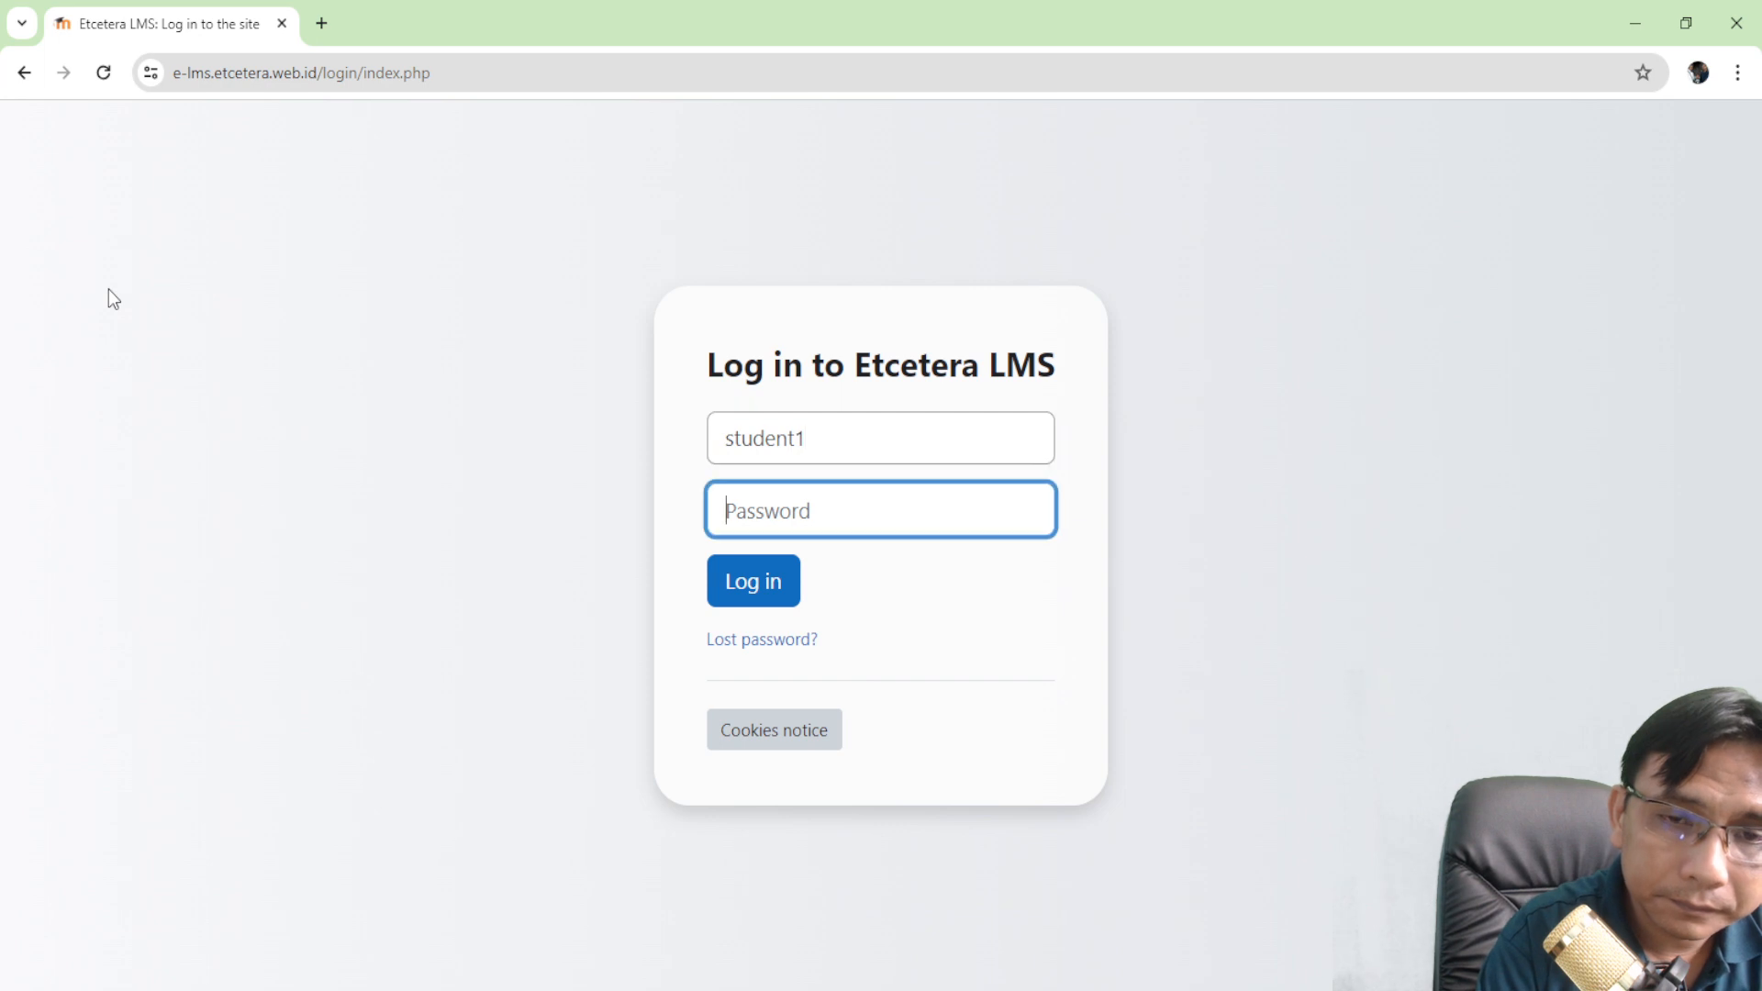
type("•••••••••")
key("Return")
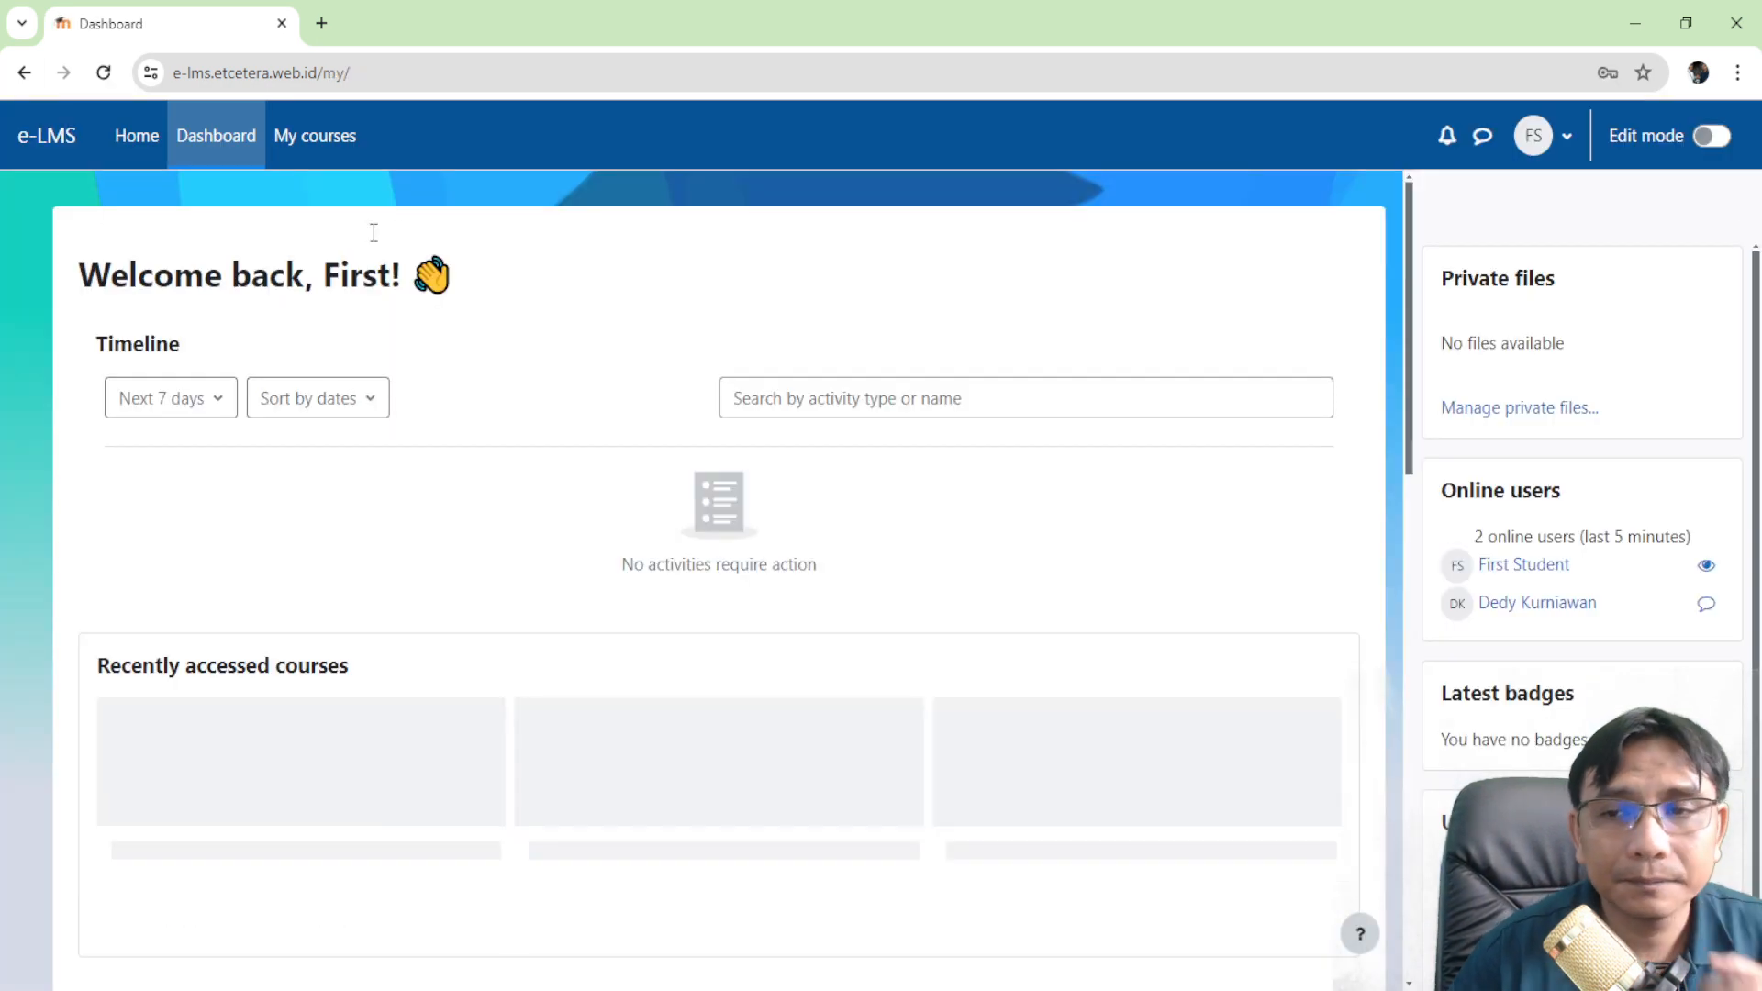
- Open the Moodle Demo Course's Attendance activity and find the 4 May 12:35PM session
scroll(354, 508, "down", 3)
left_click(214, 519)
scroll(216, 530, "down", 4)
scroll(338, 516, "down", 3)
scroll(540, 353, "up", 4)
left_click(504, 307)
scroll(588, 394, "down", 3)
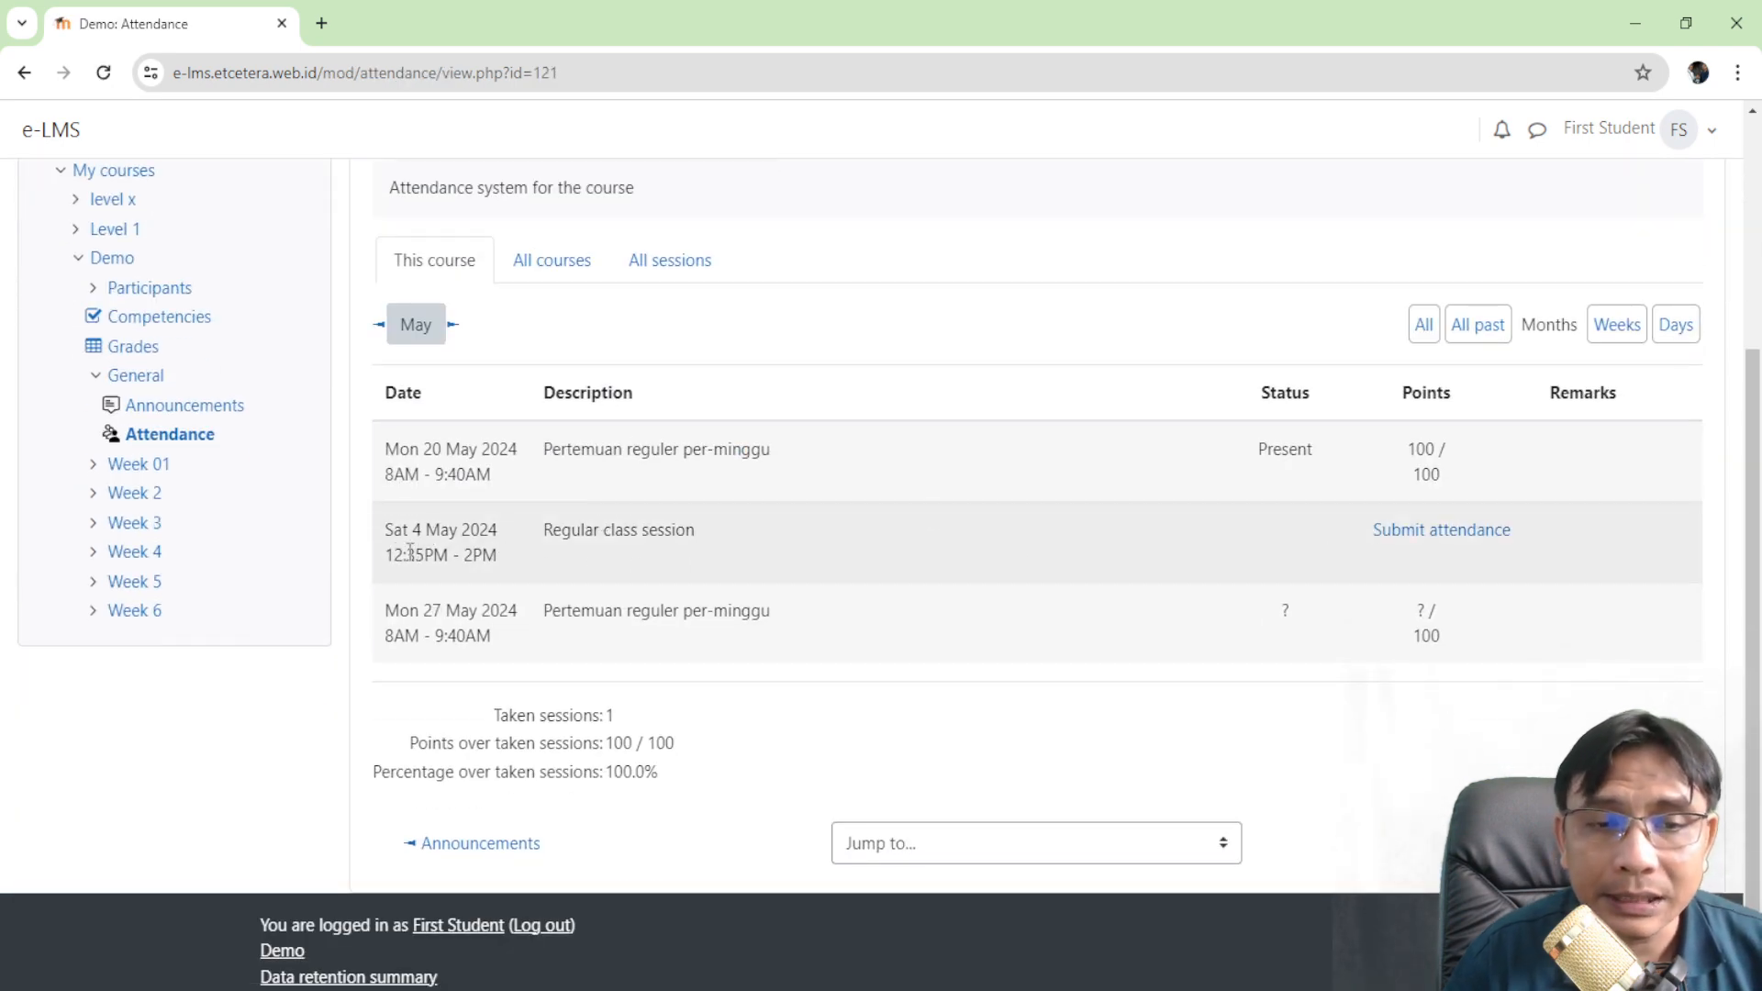
left_click_drag(393, 554, 477, 554)
left_click(531, 558)
- Submit the first student's attendance for Sat 4 May and confirm it shows Present, 100/100
left_click(1456, 541)
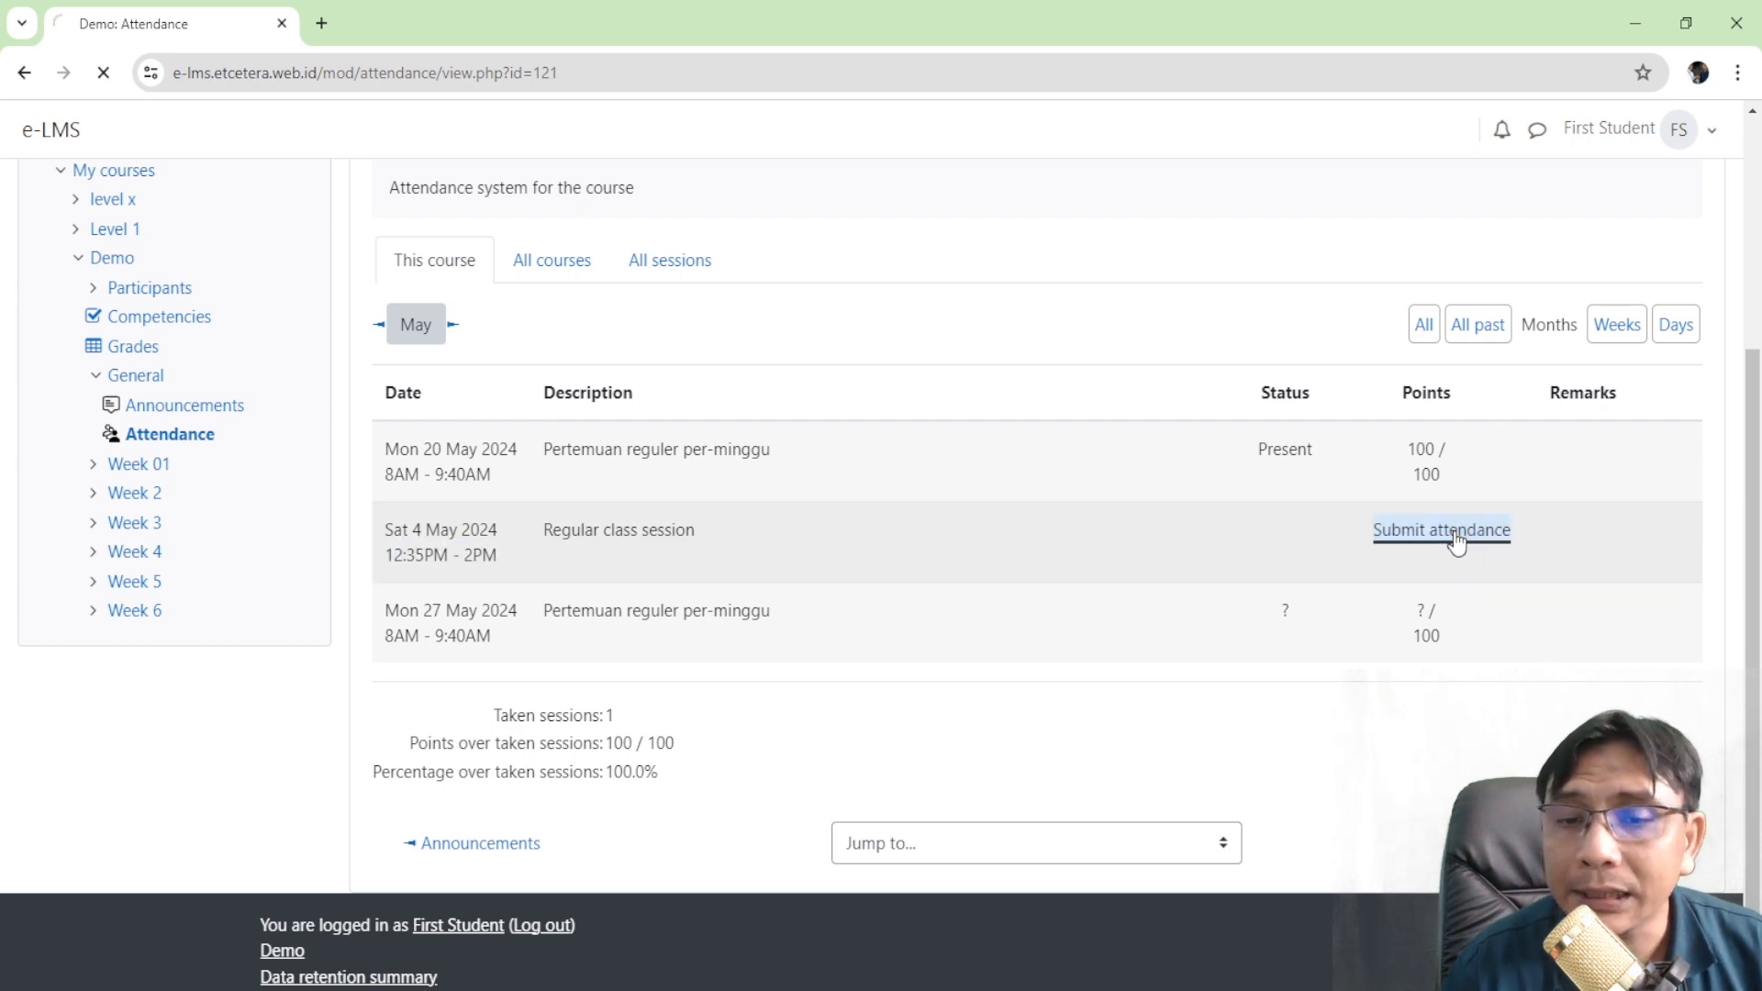
scroll(1458, 543, "down", 5)
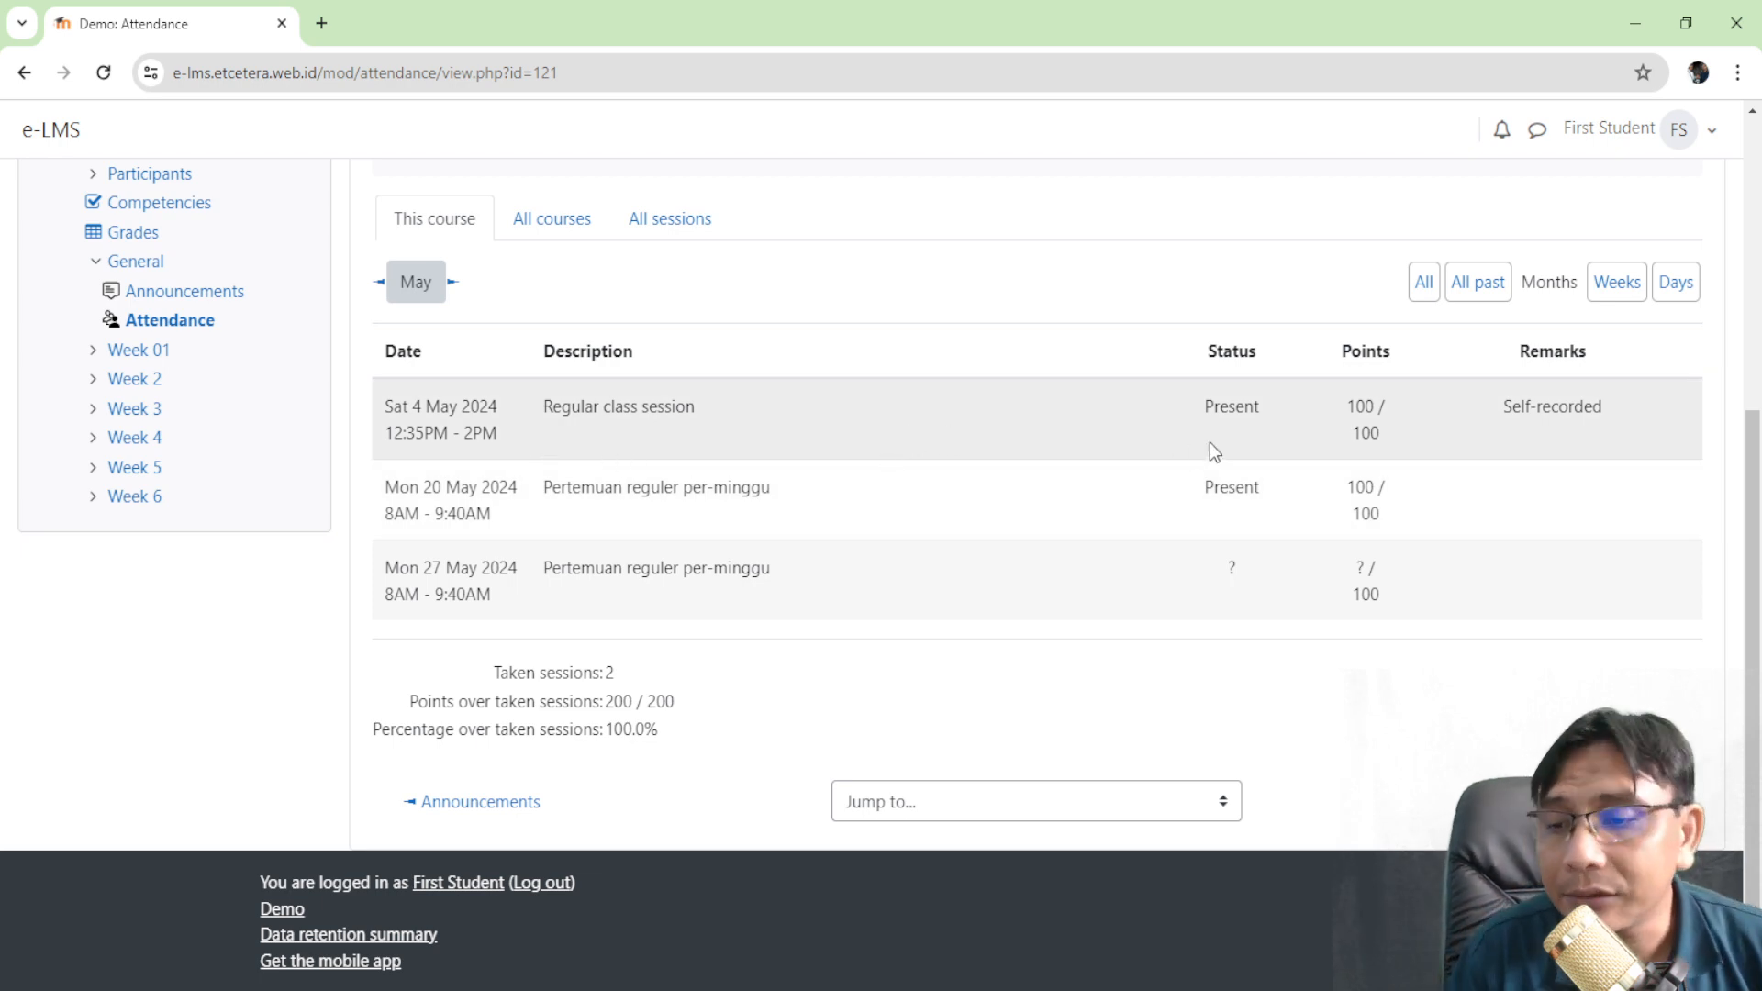
scroll(1209, 443, "up", 1)
scroll(1209, 443, "up", 3)
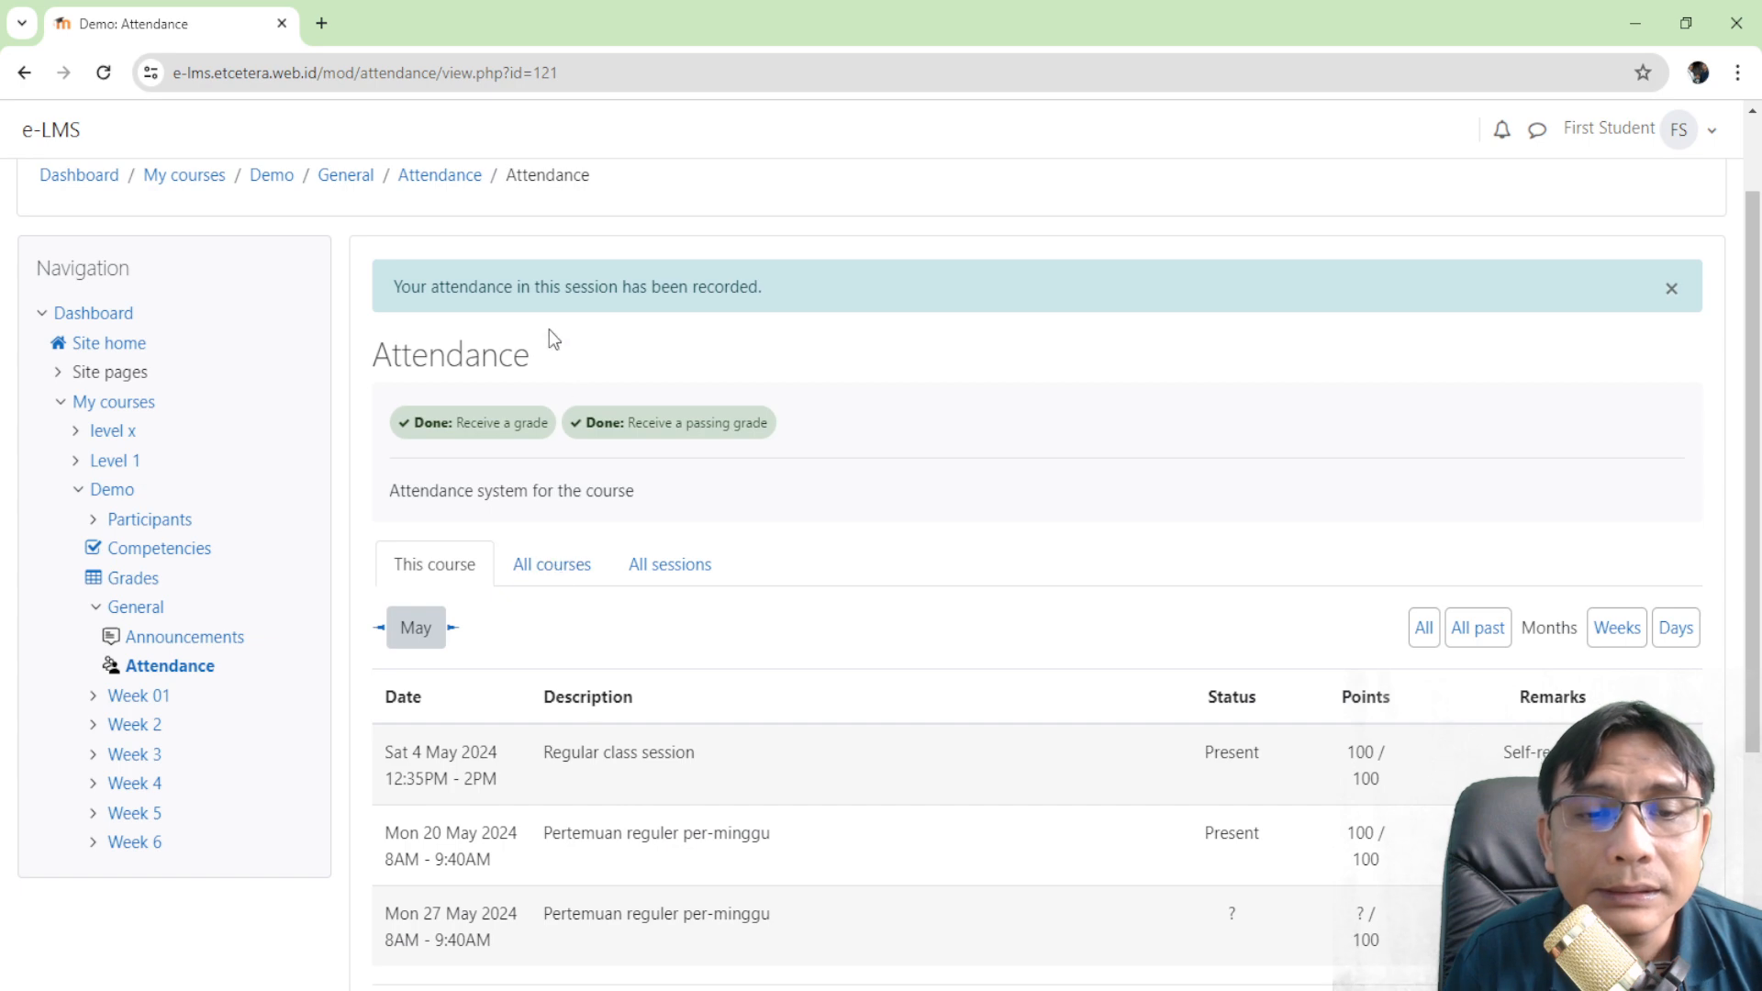
left_click(443, 184)
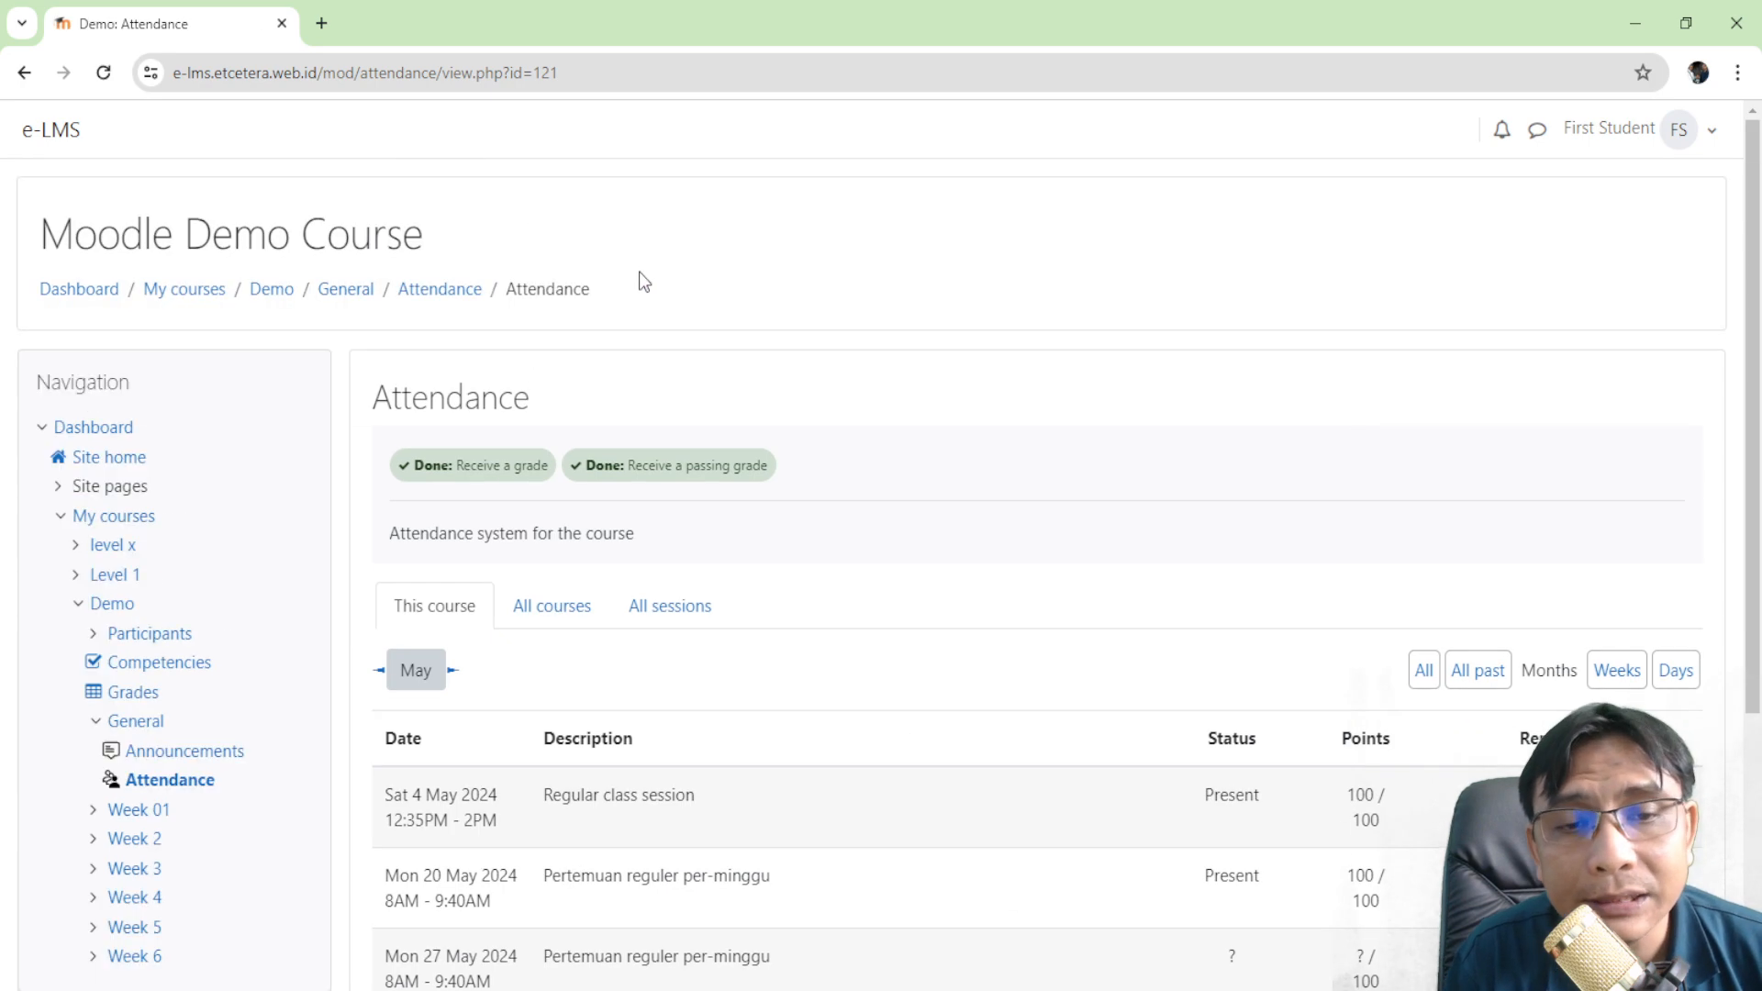
scroll(876, 531, "down", 4)
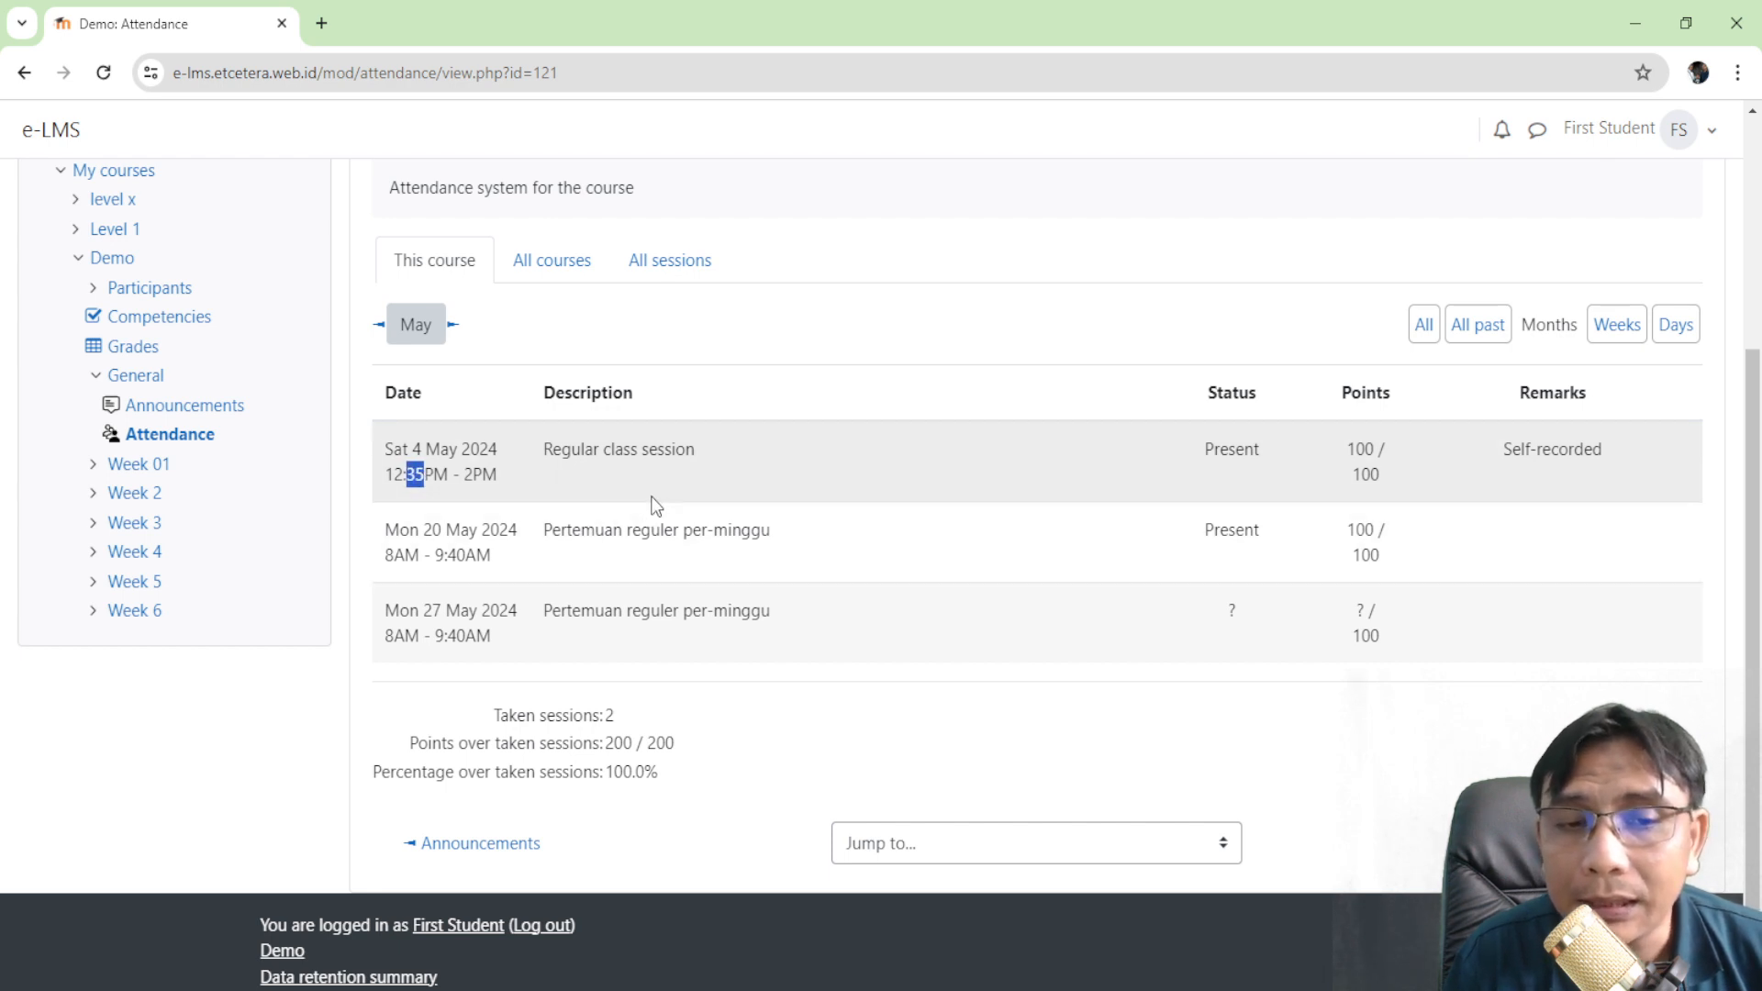
left_click(582, 500)
scroll(582, 500, "up", 4)
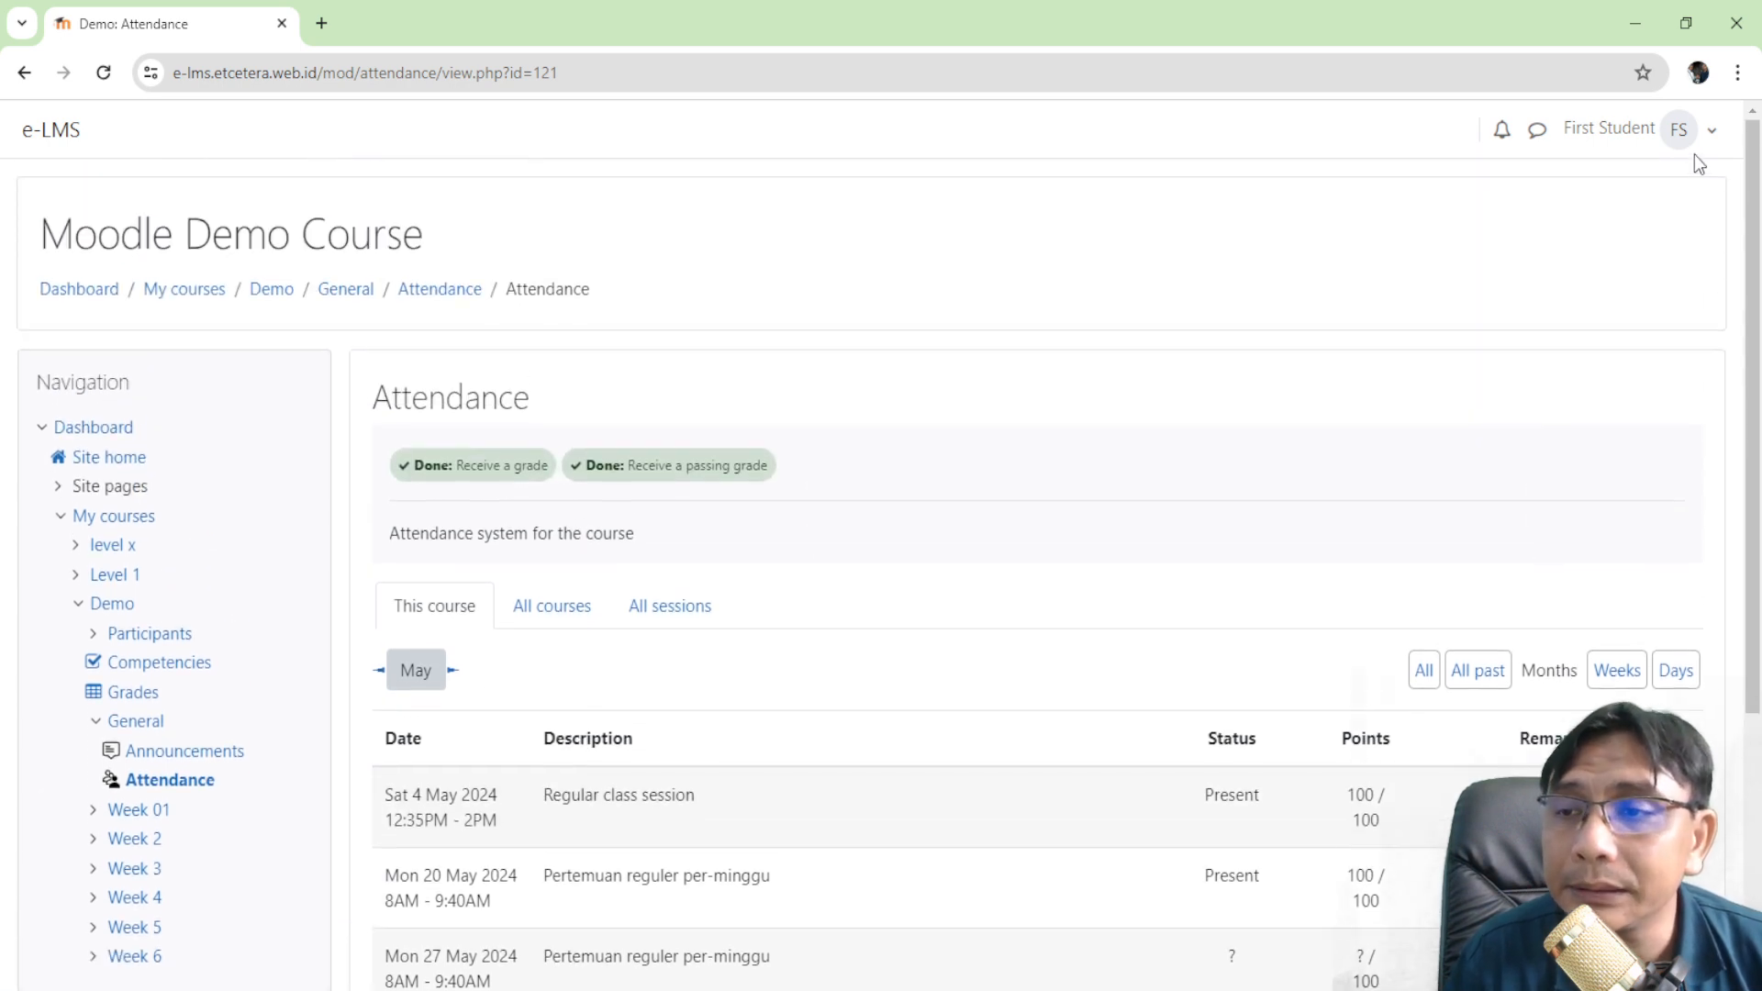
- Log the first student out and return to the sign-in page
left_click(1699, 130)
left_click(1558, 459)
scroll(1071, 416, "down", 5)
scroll(1755, 171, "up", 4)
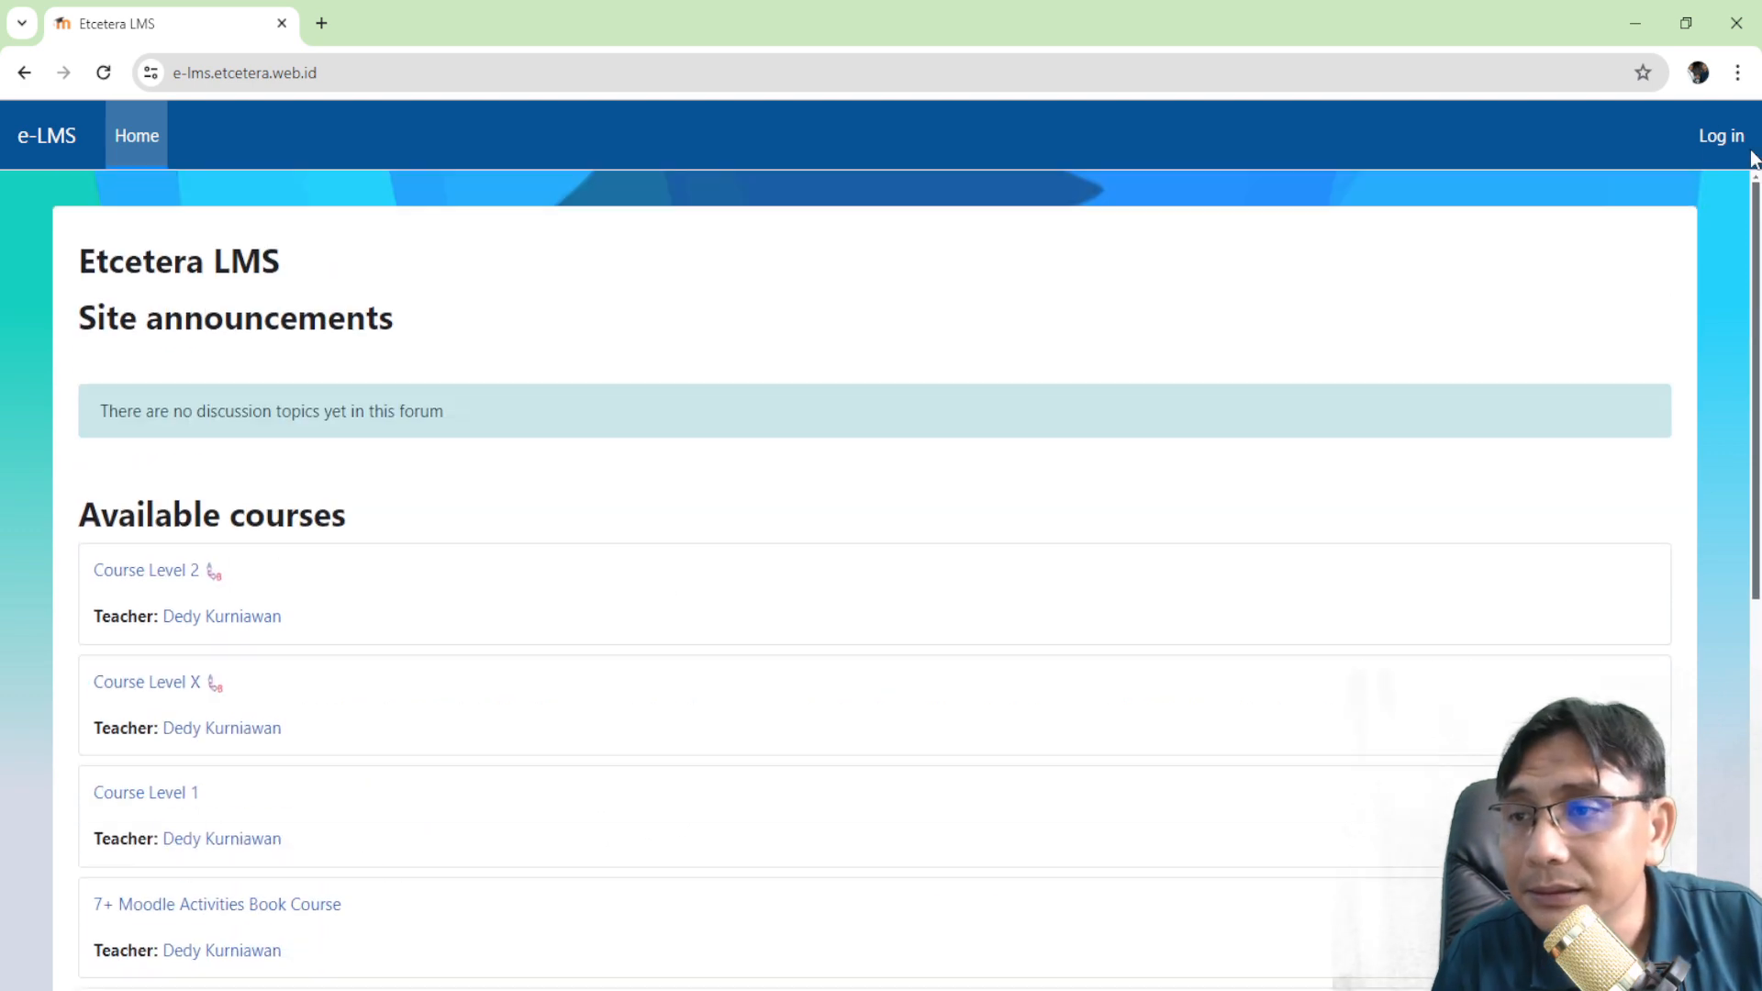
left_click(1721, 136)
- Sign back in with the teacher's username and password
key("ctrl+a")
type("deku")
key("Tab")
type("••")
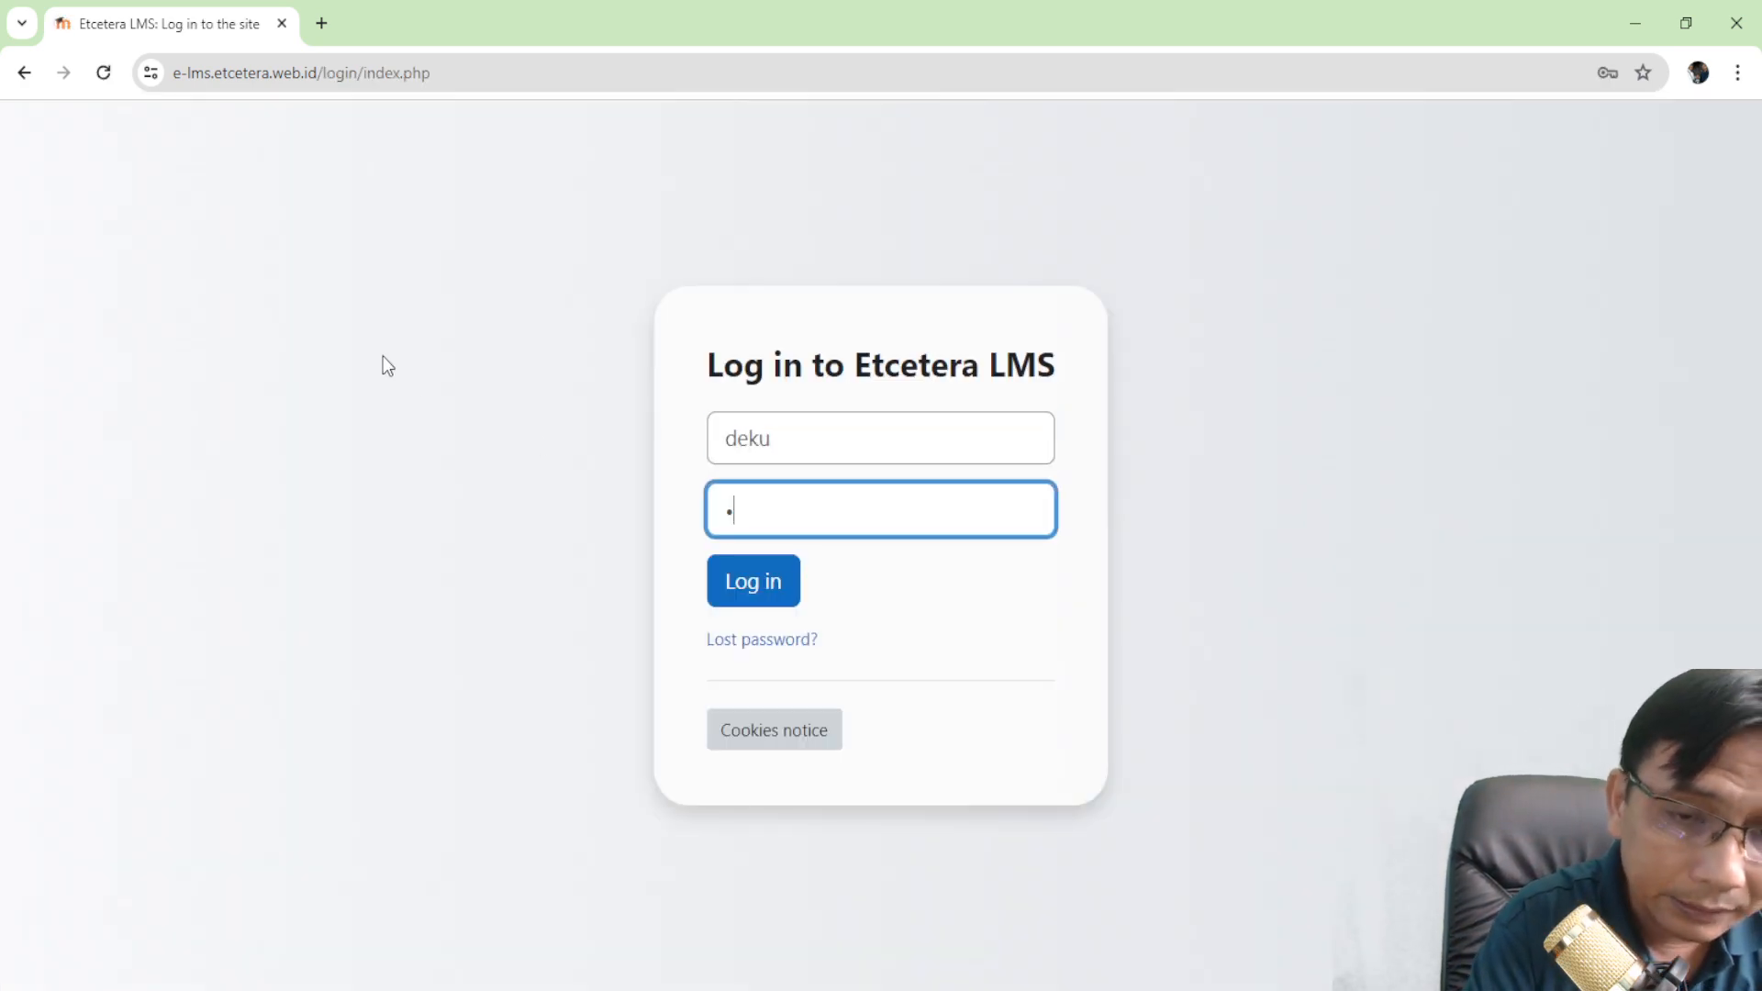
type("••••••••")
key("Return")
- Open the Demo course's Attendance activity and edit the Sat 4 May session
scroll(913, 381, "down", 10)
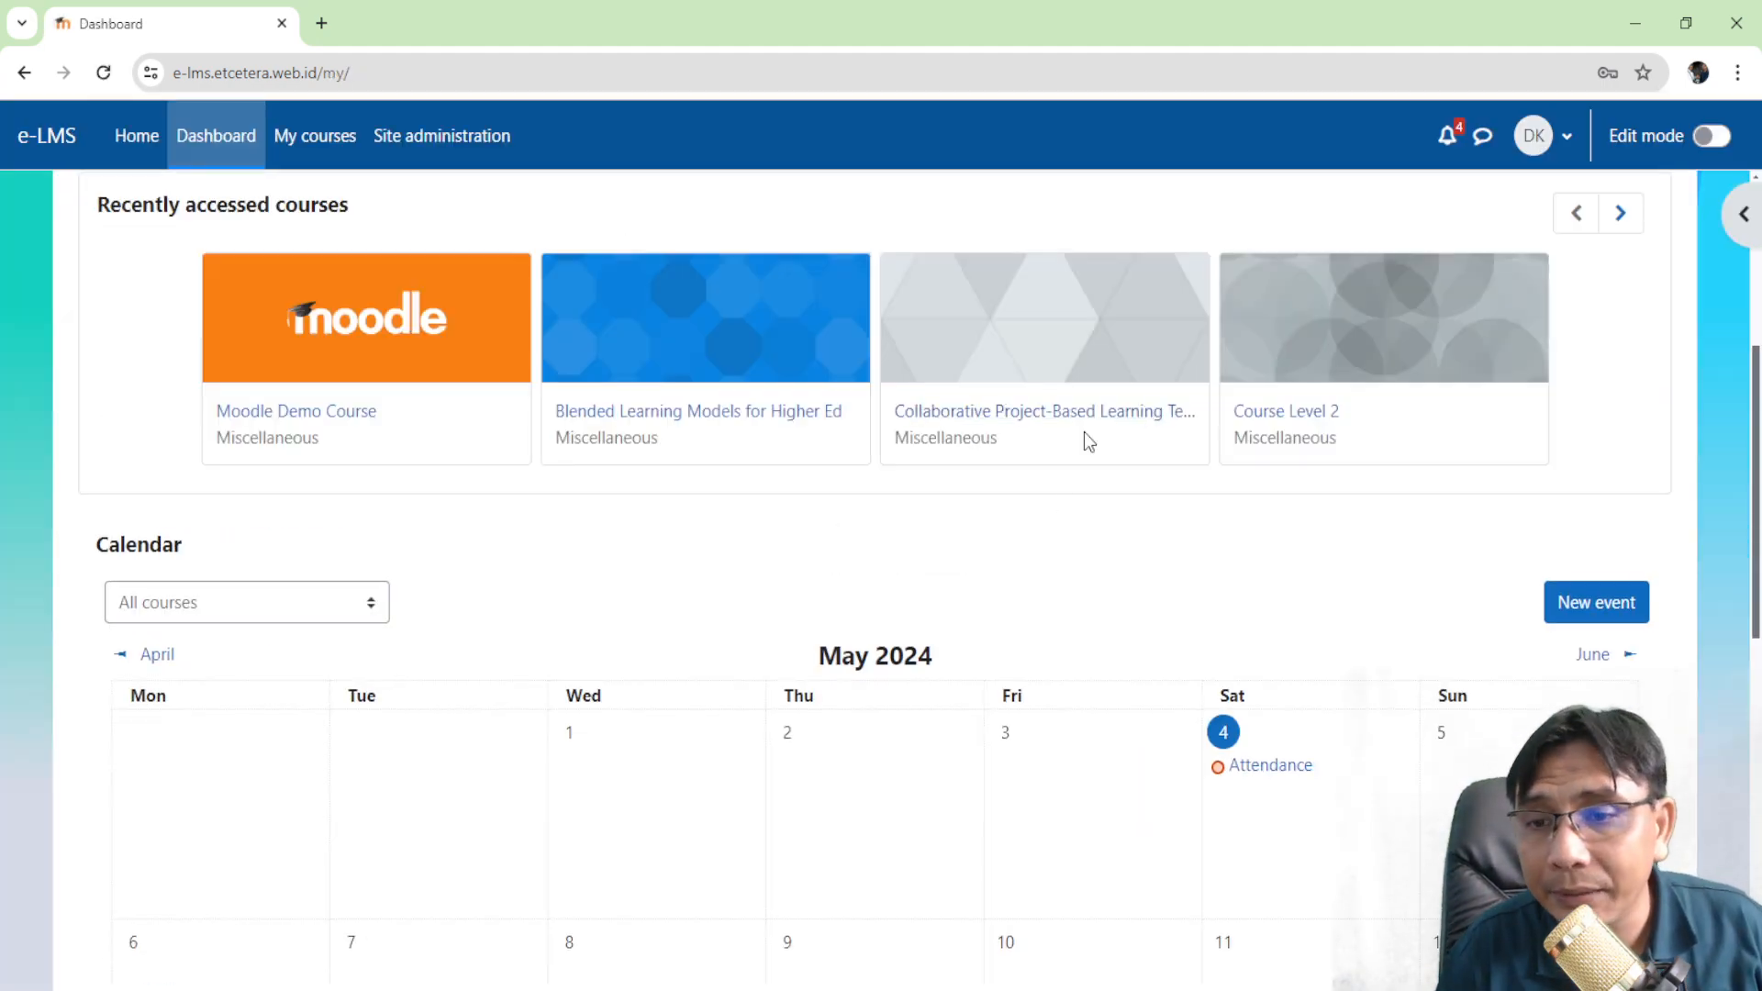
scroll(721, 450, "up", 4)
left_click(372, 529)
scroll(513, 453, "down", 5)
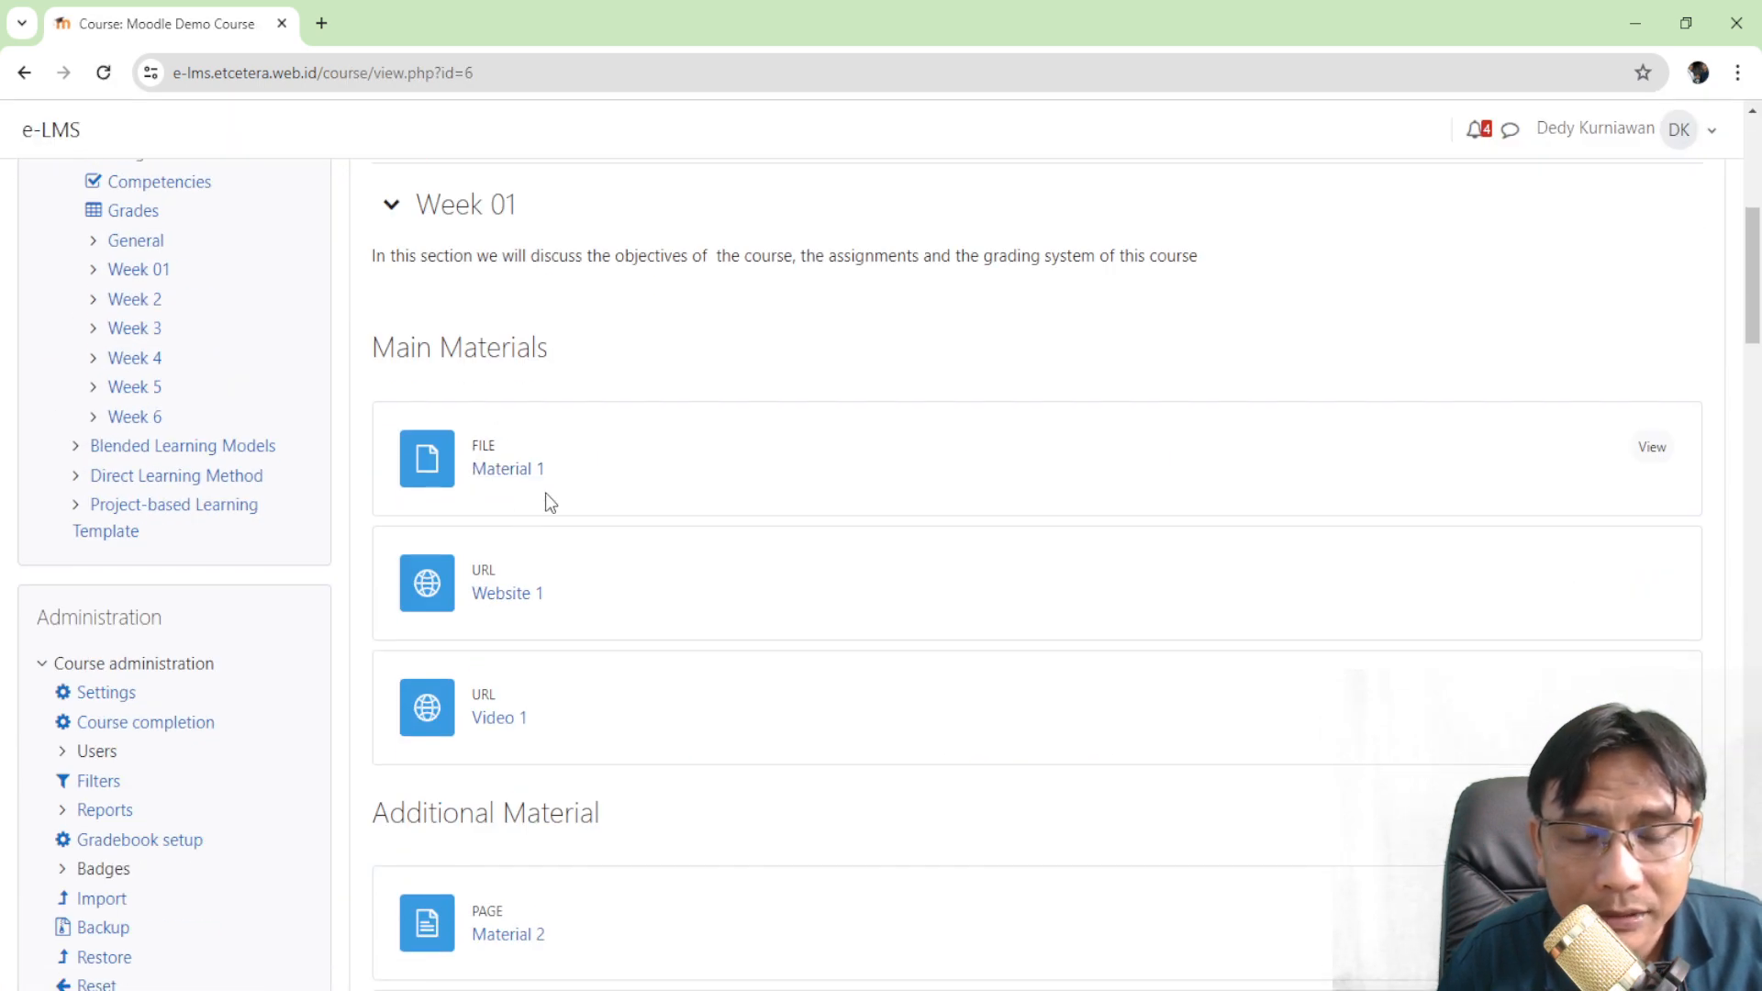
scroll(539, 507, "down", 10)
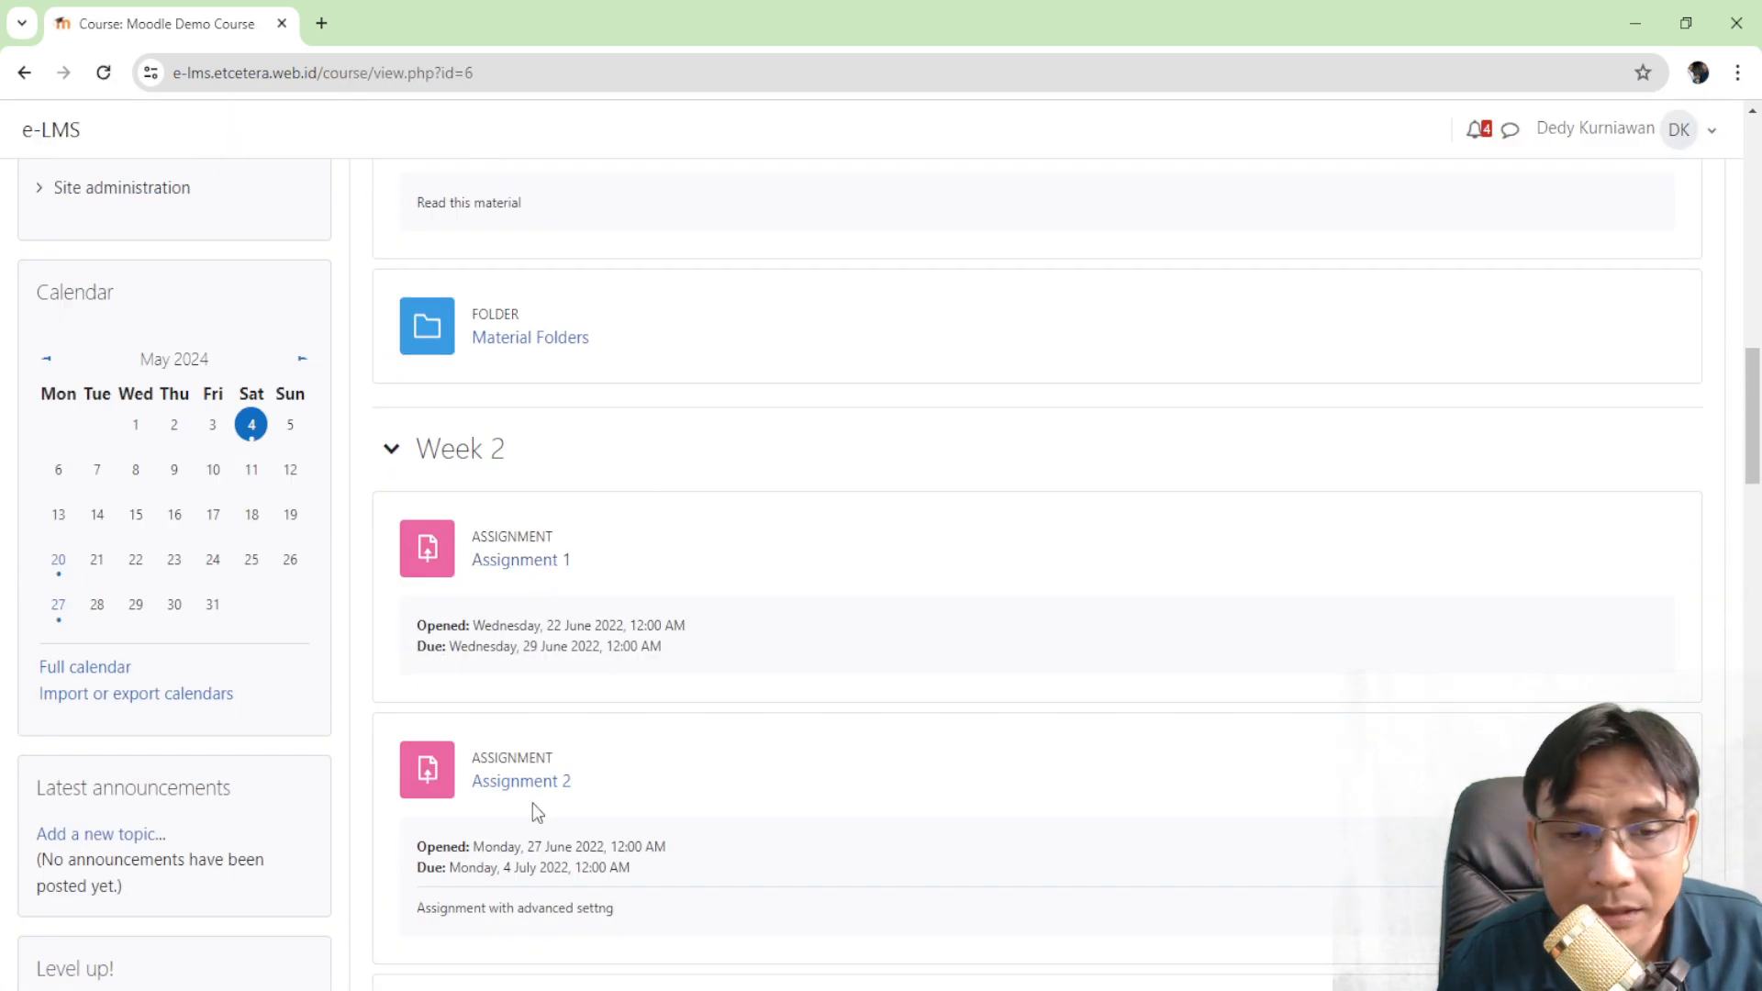
scroll(543, 489, "down", 1)
scroll(523, 468, "up", 9)
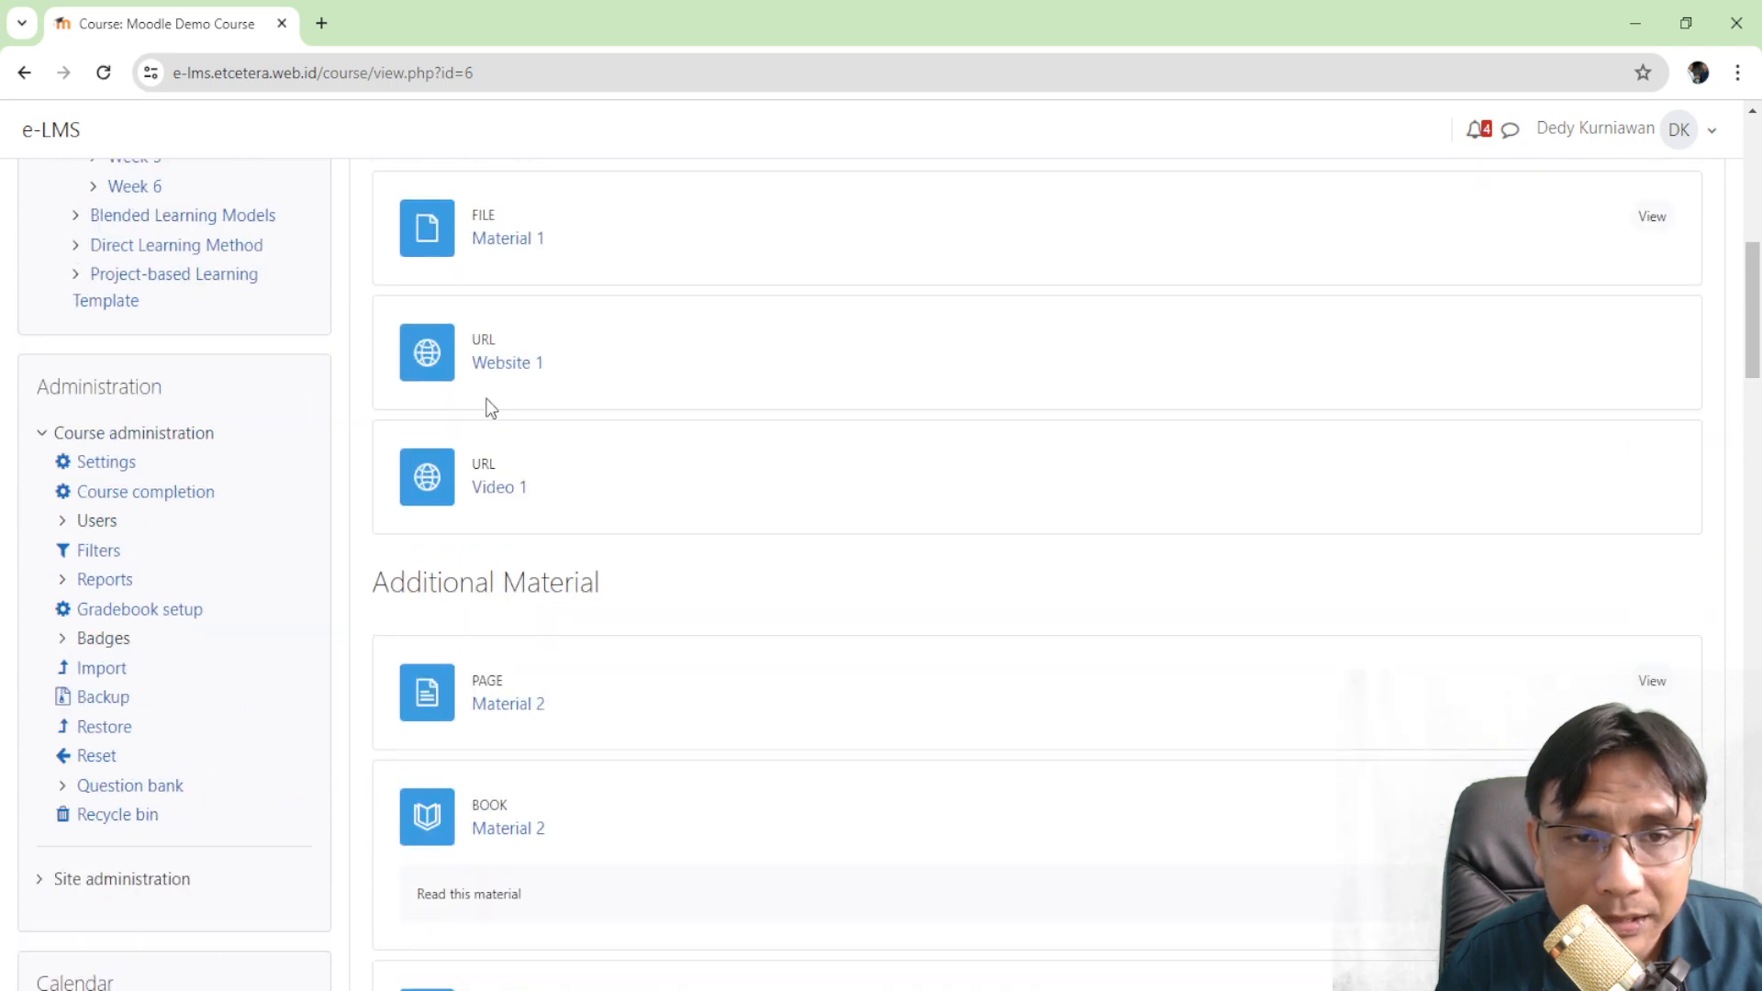
scroll(490, 518, "up", 5)
left_click(521, 311)
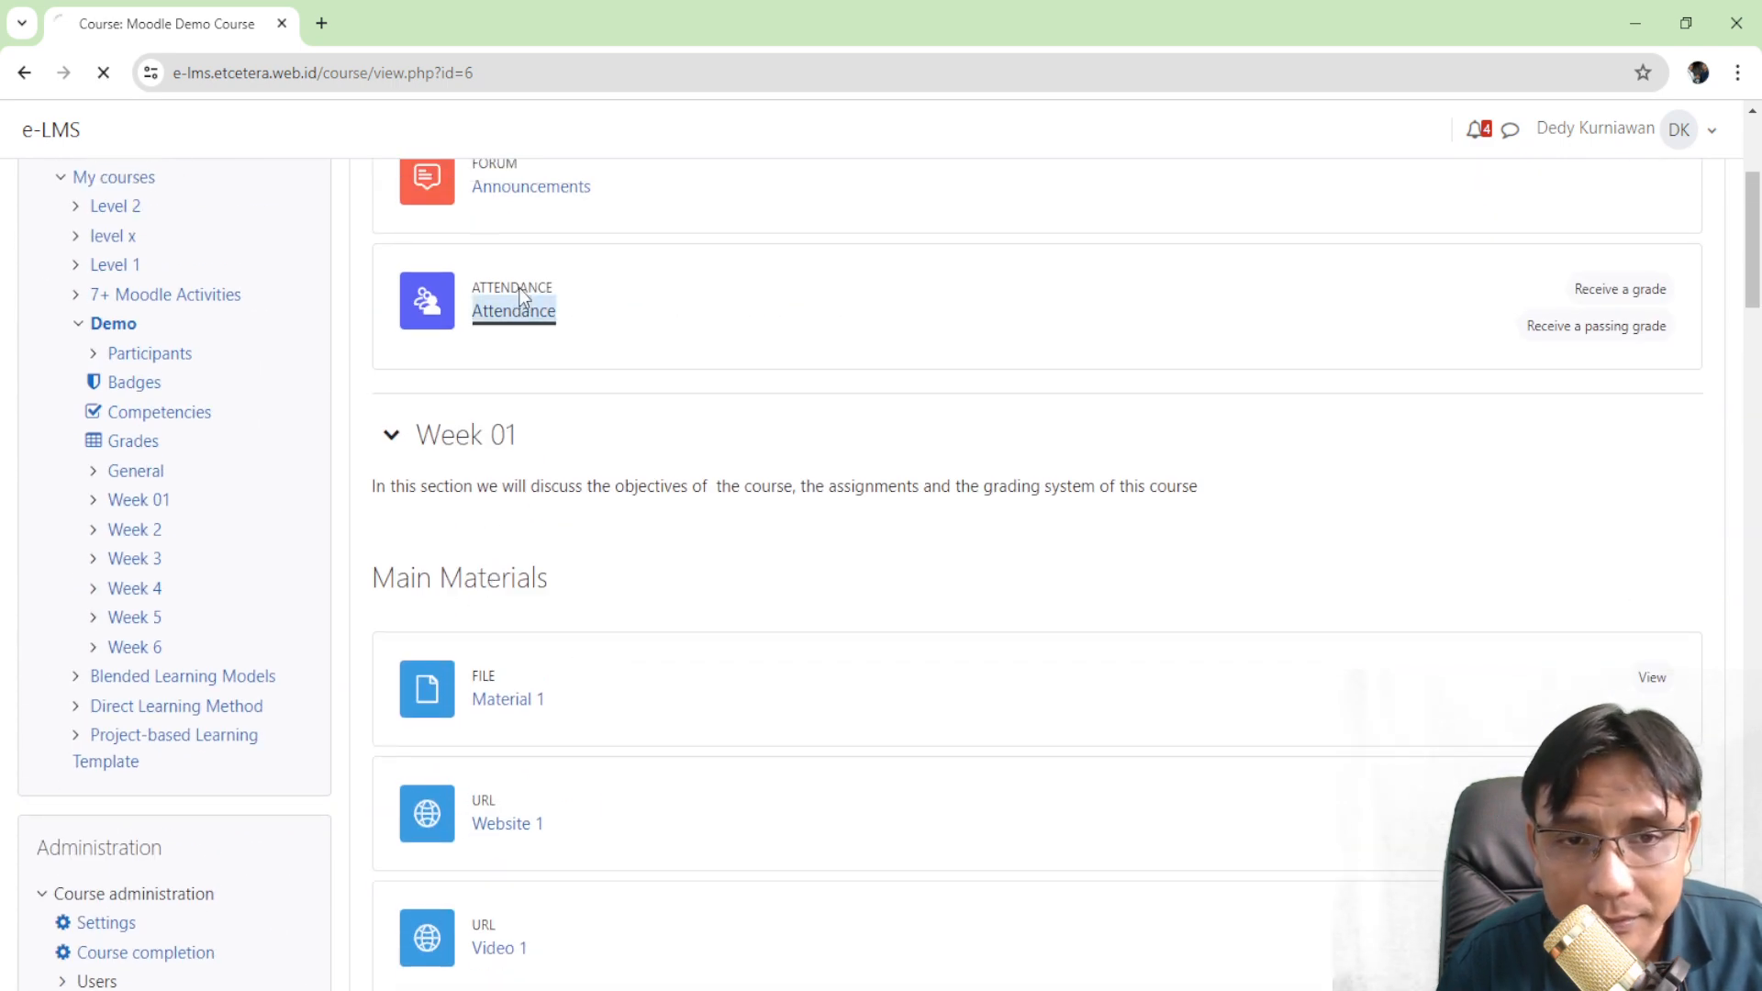
left_click(1673, 727)
- Change the Sat 4 May session's start minute from 35 to 25 and save it
scroll(1074, 554, "down", 3)
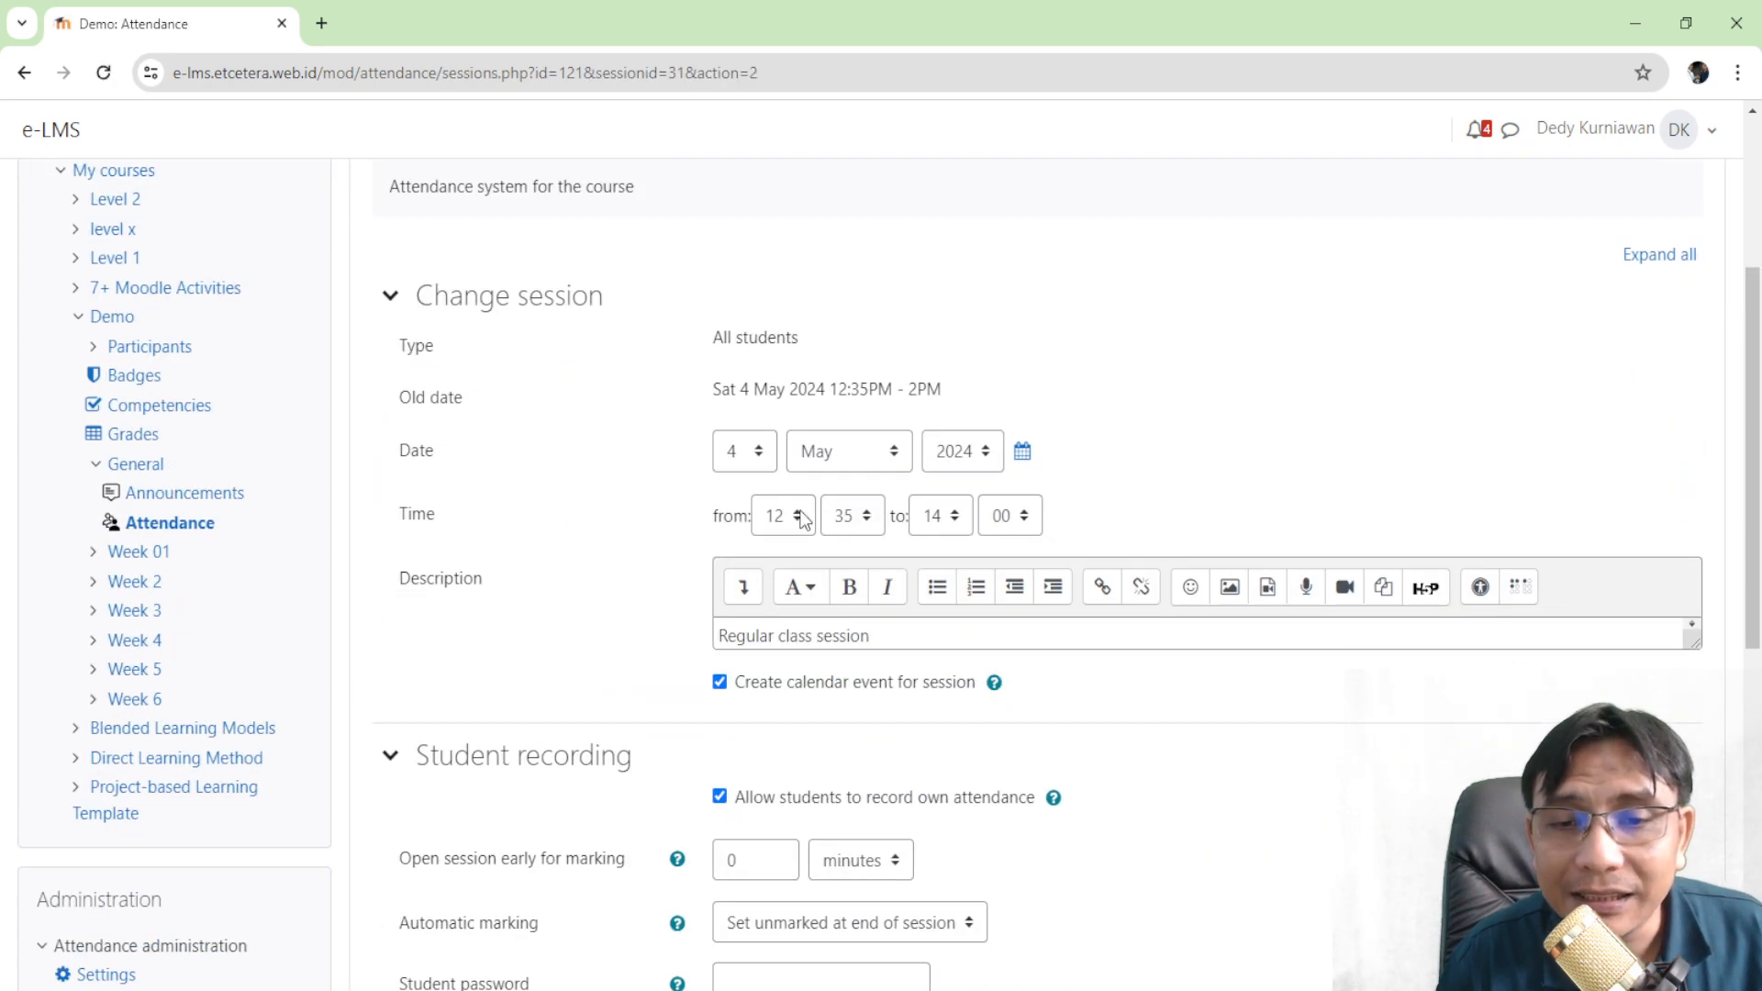
left_click(853, 516)
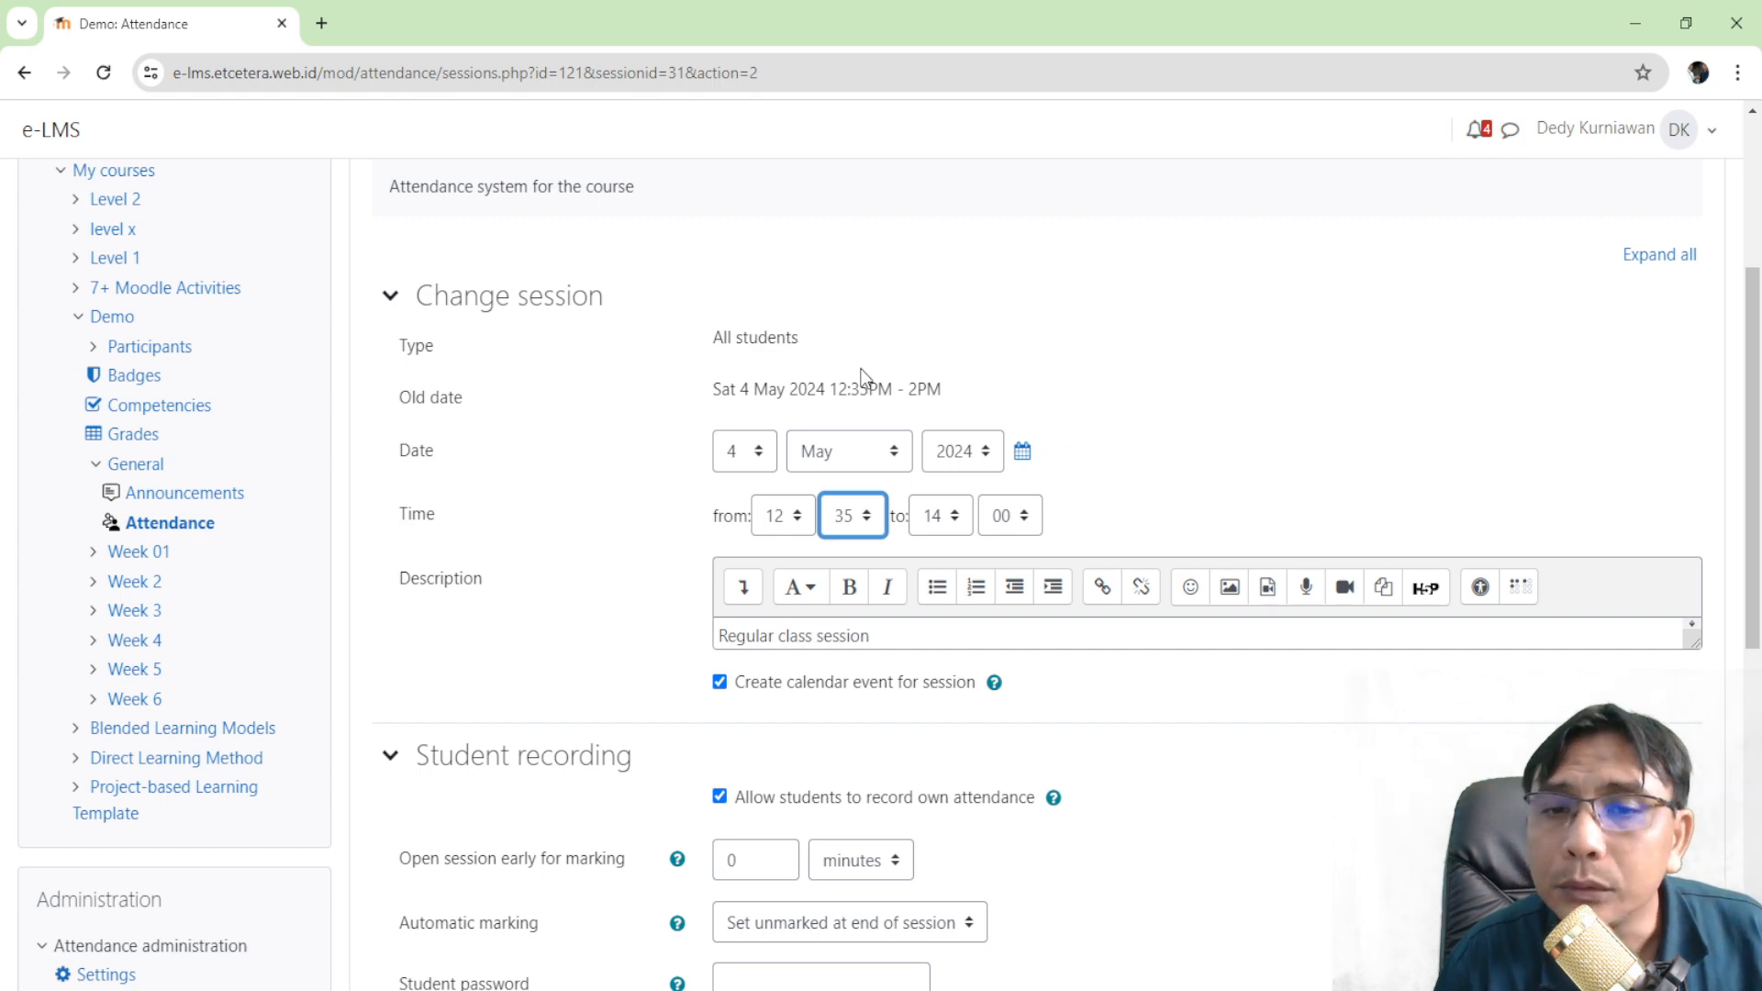
left_click(865, 246)
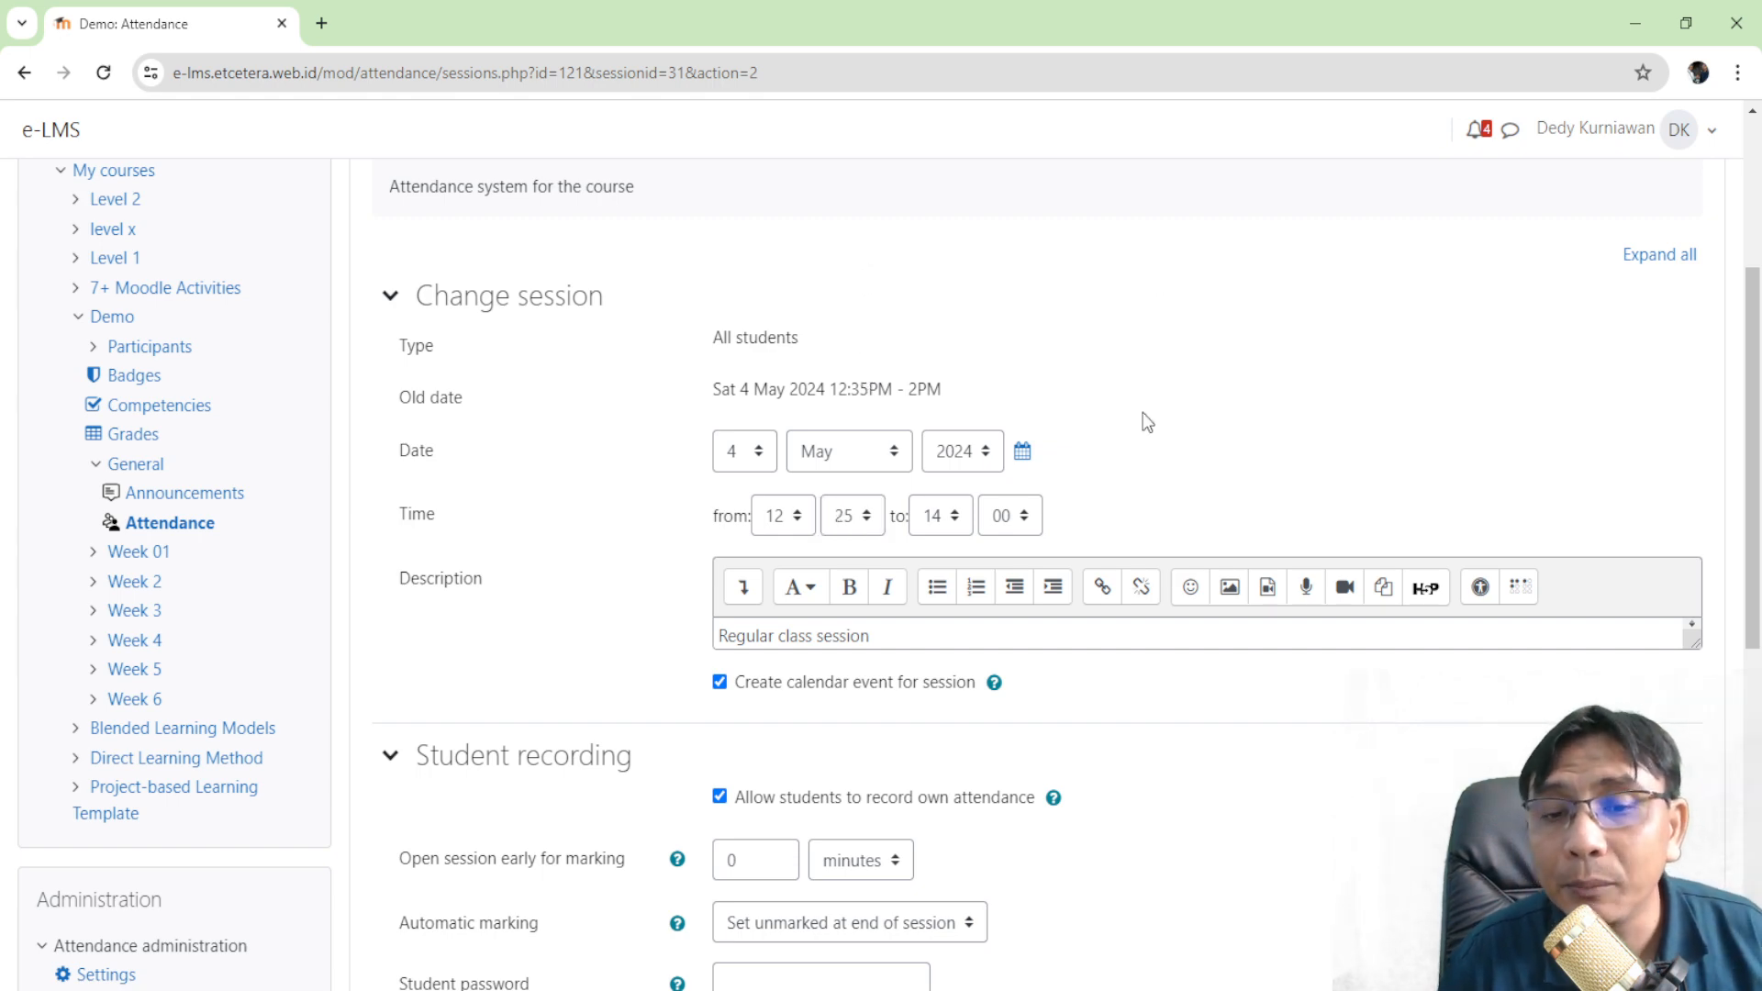
scroll(1148, 404, "down", 5)
scroll(1165, 409, "down", 3)
left_click(780, 559)
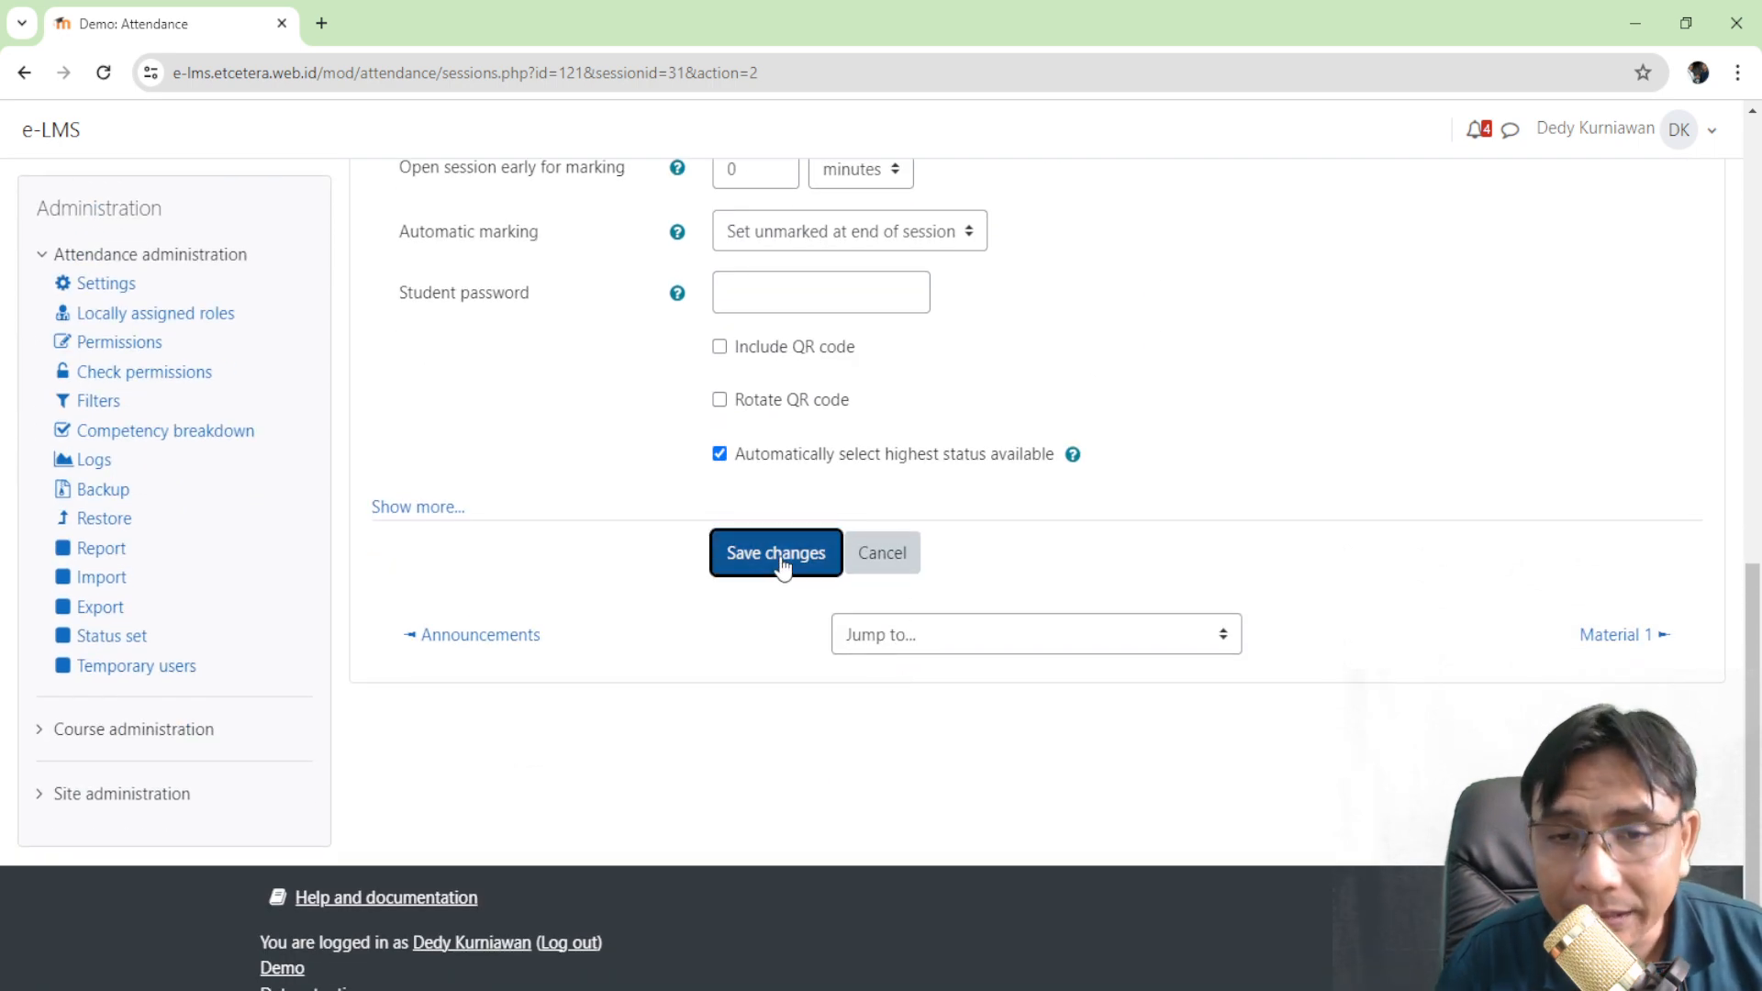
scroll(1193, 459, "down", 2)
scroll(1518, 373, "up", 2)
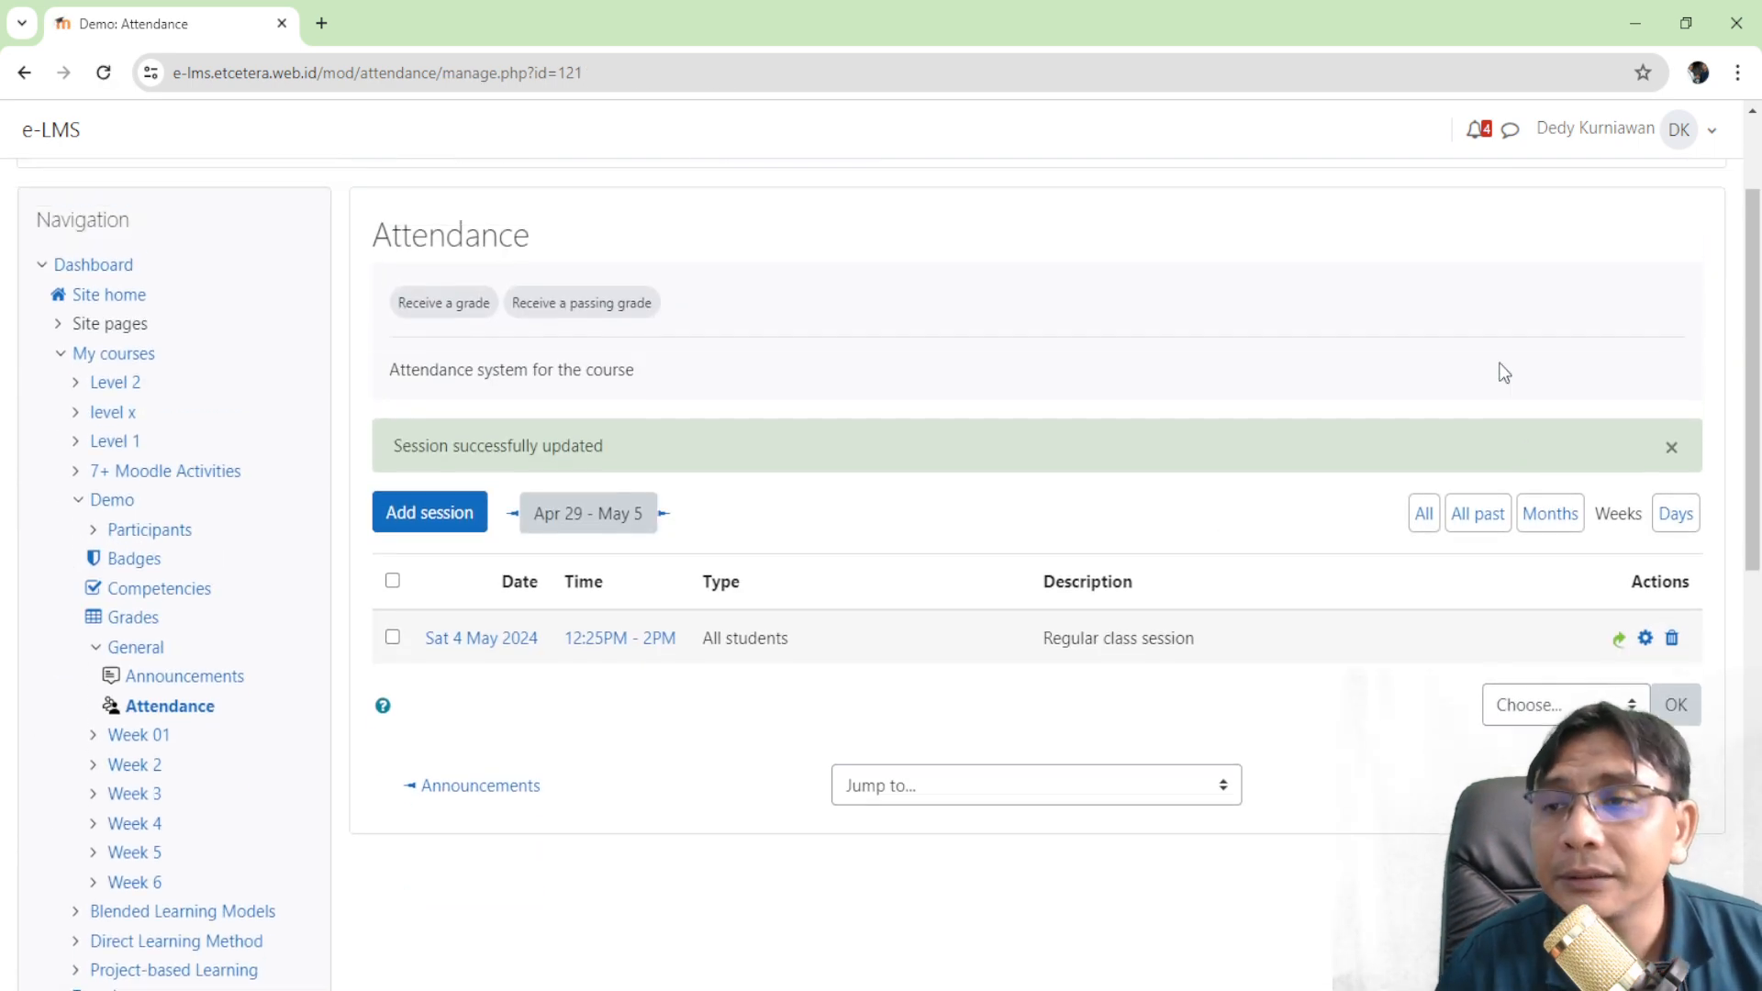
left_click(1687, 138)
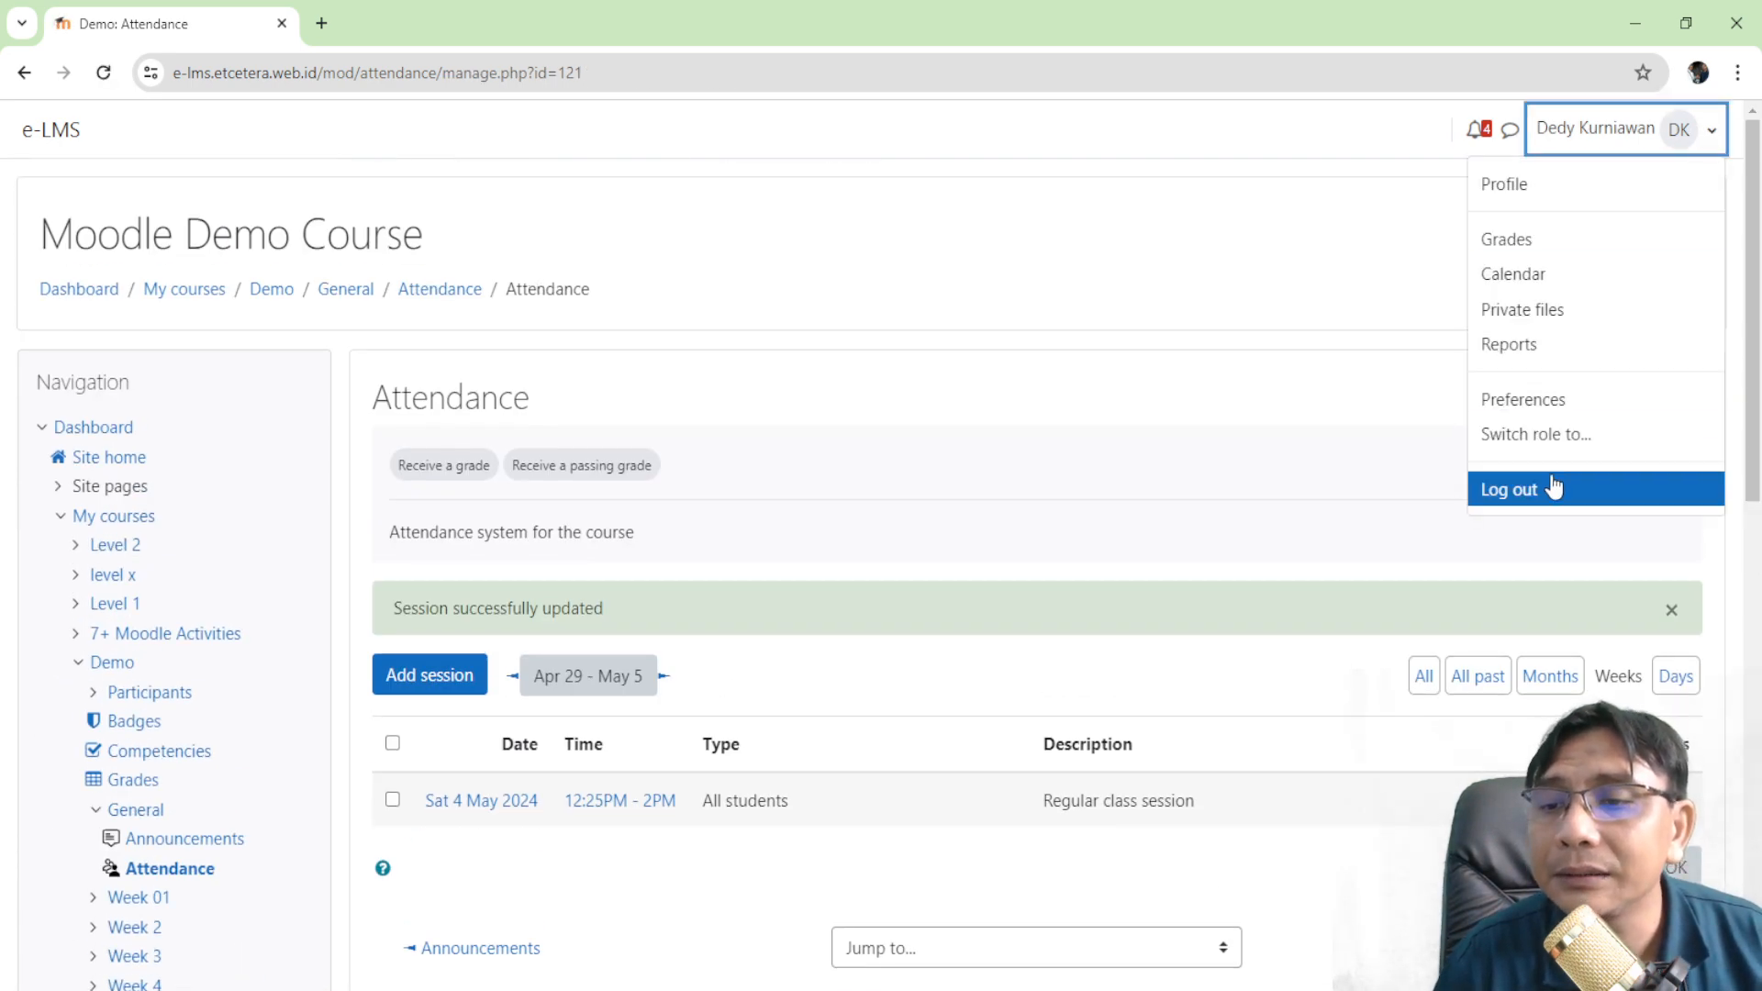
- Log the teacher out and sign in with the second student's username and password
left_click(1554, 487)
scroll(378, 466, "down", 3)
scroll(379, 466, "up", 2)
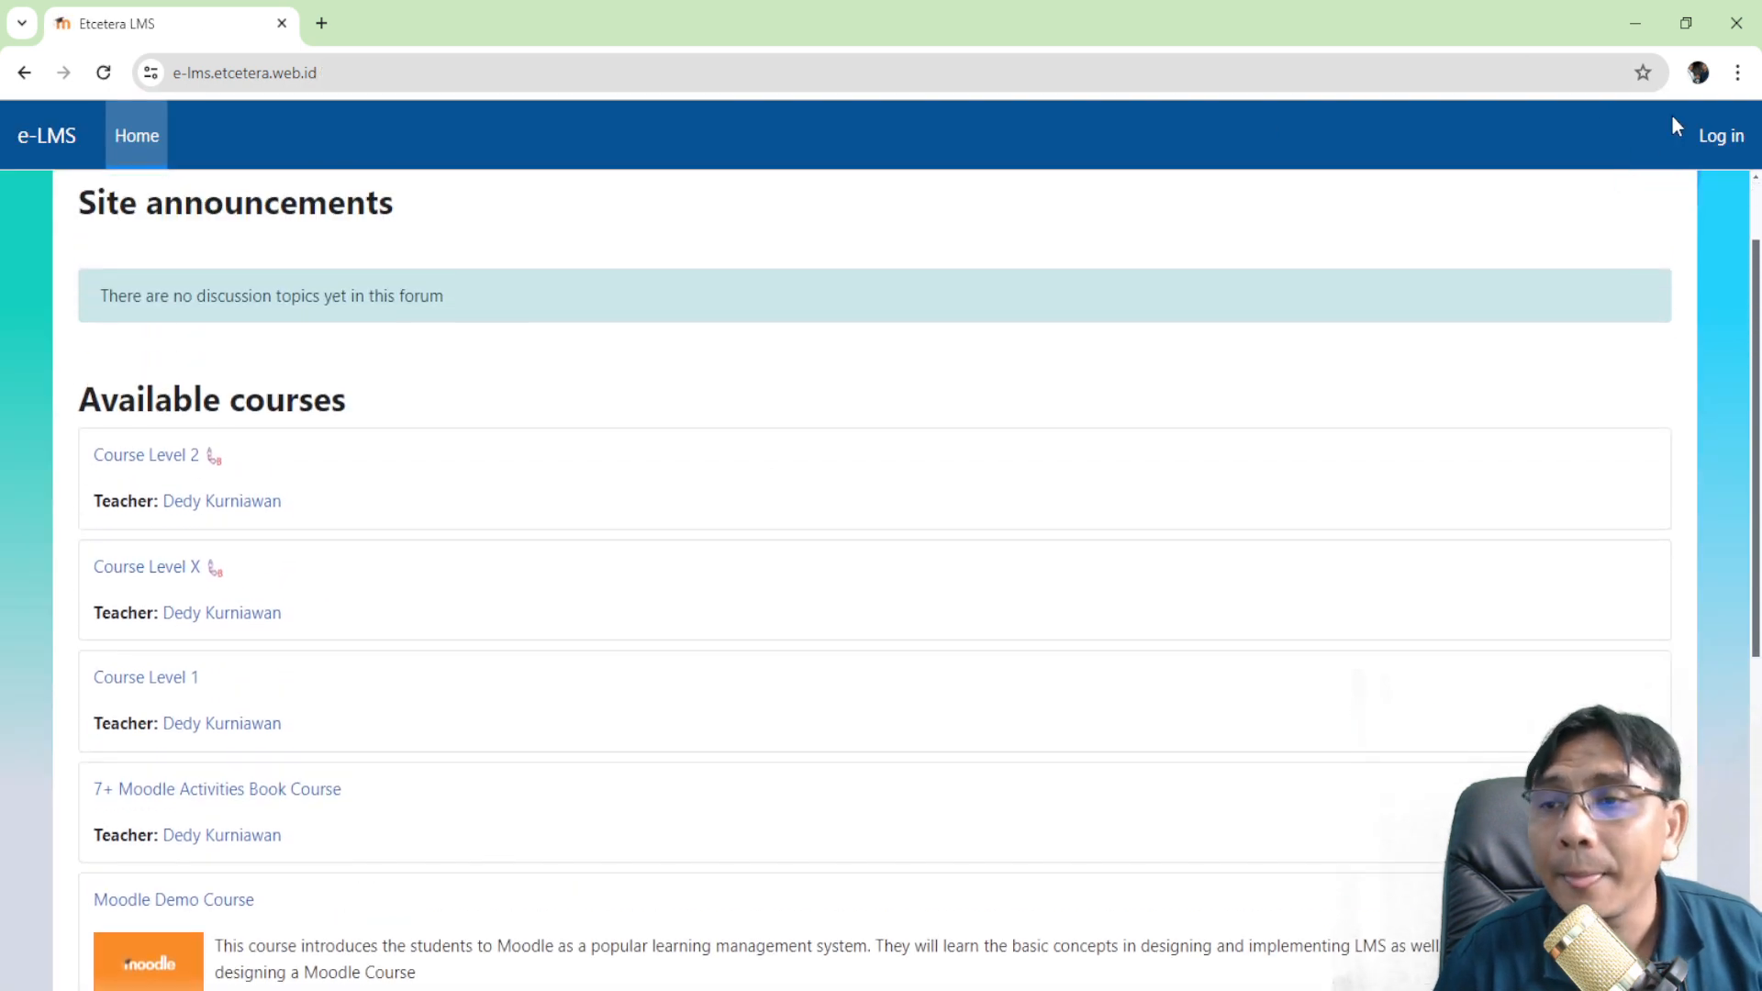
left_click(1721, 136)
double_click(818, 440)
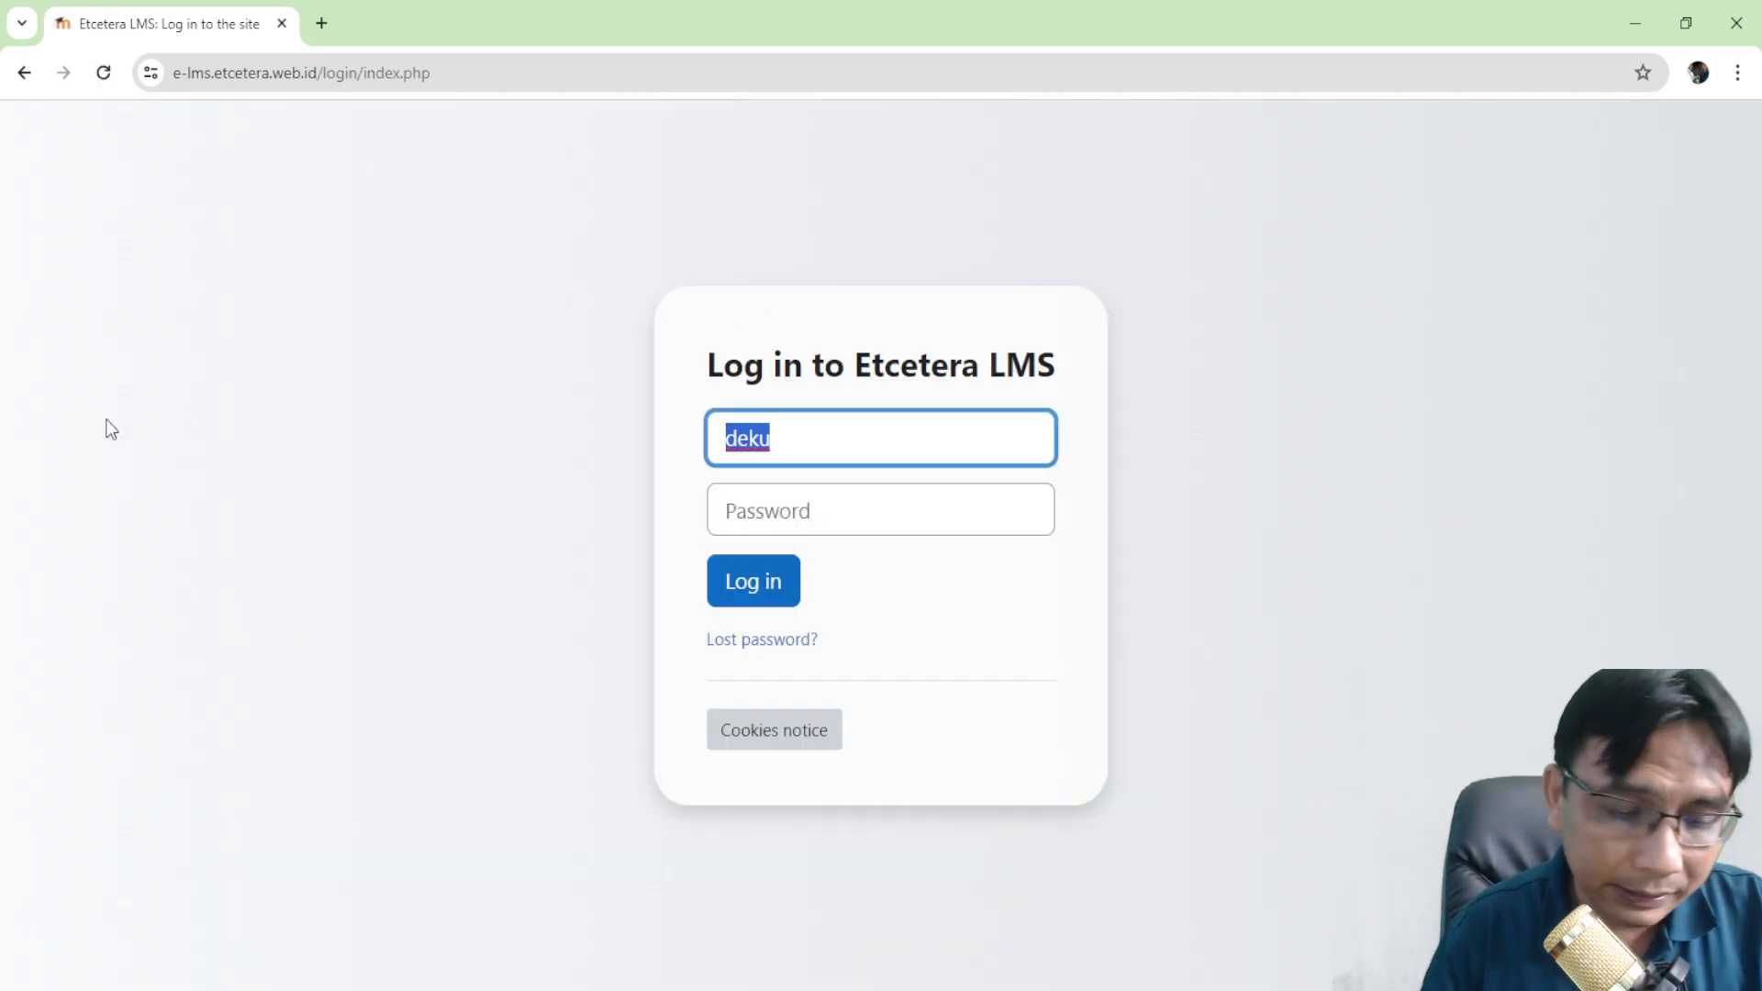
type("sw")
type("tudent2")
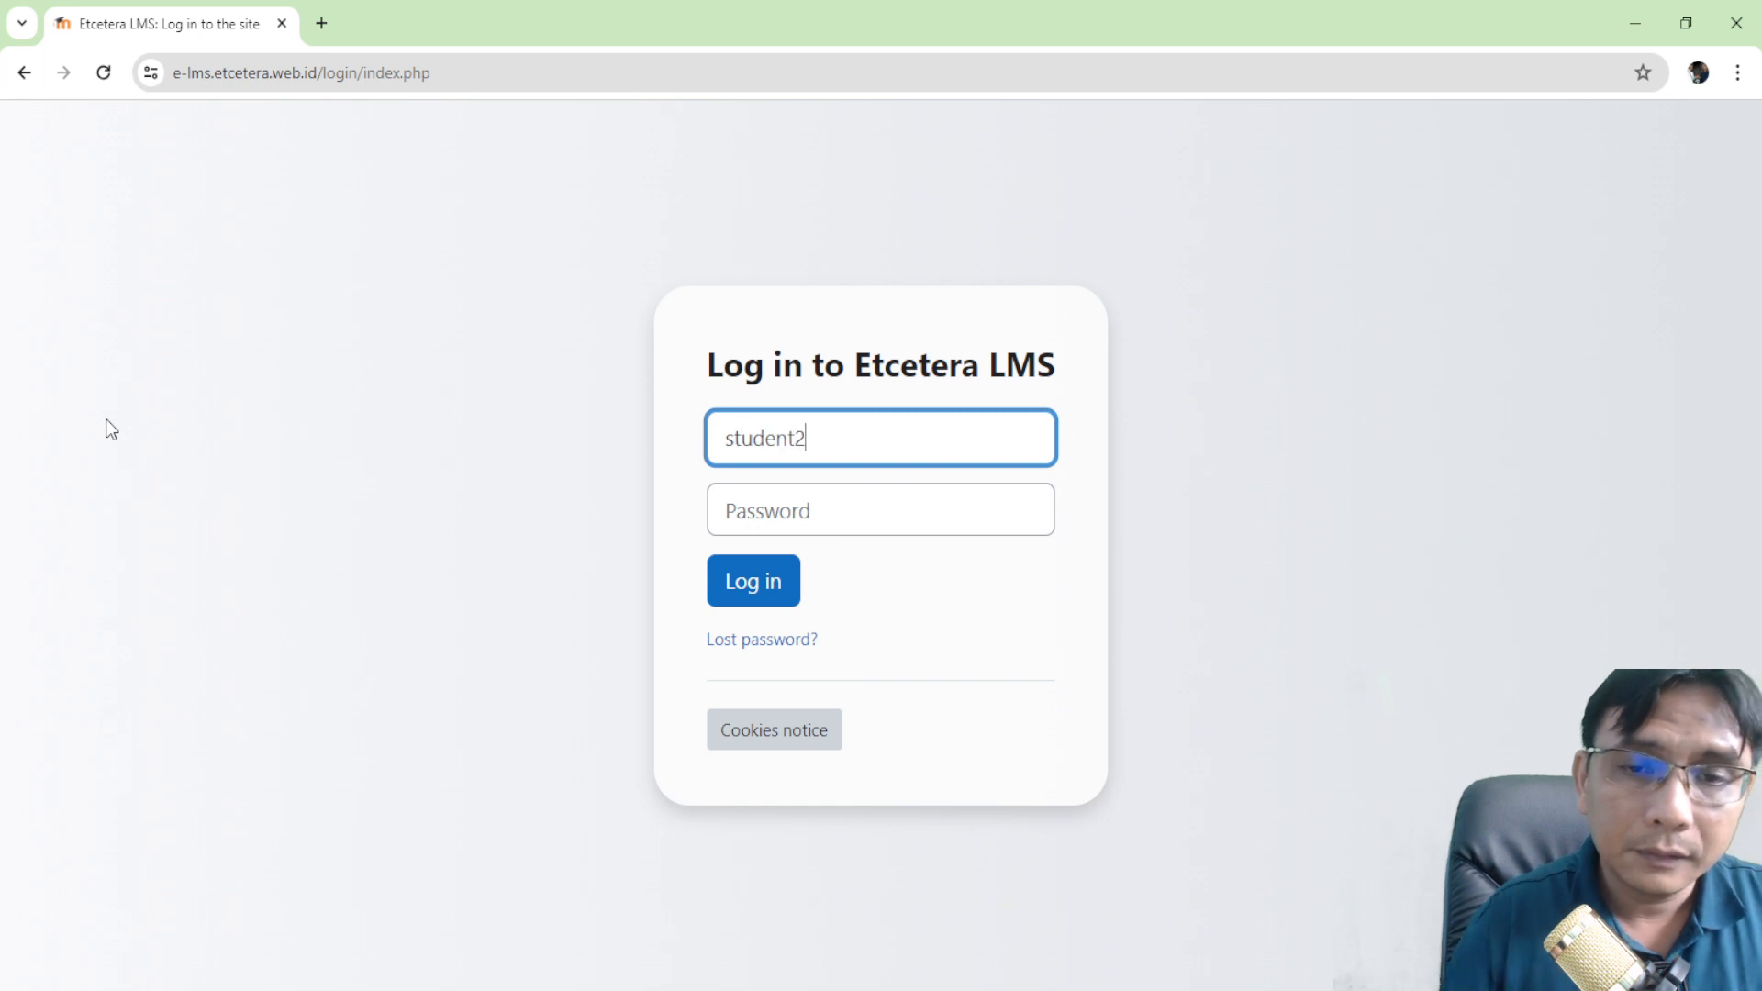
key("Tab")
type("•••••••••")
key("Return")
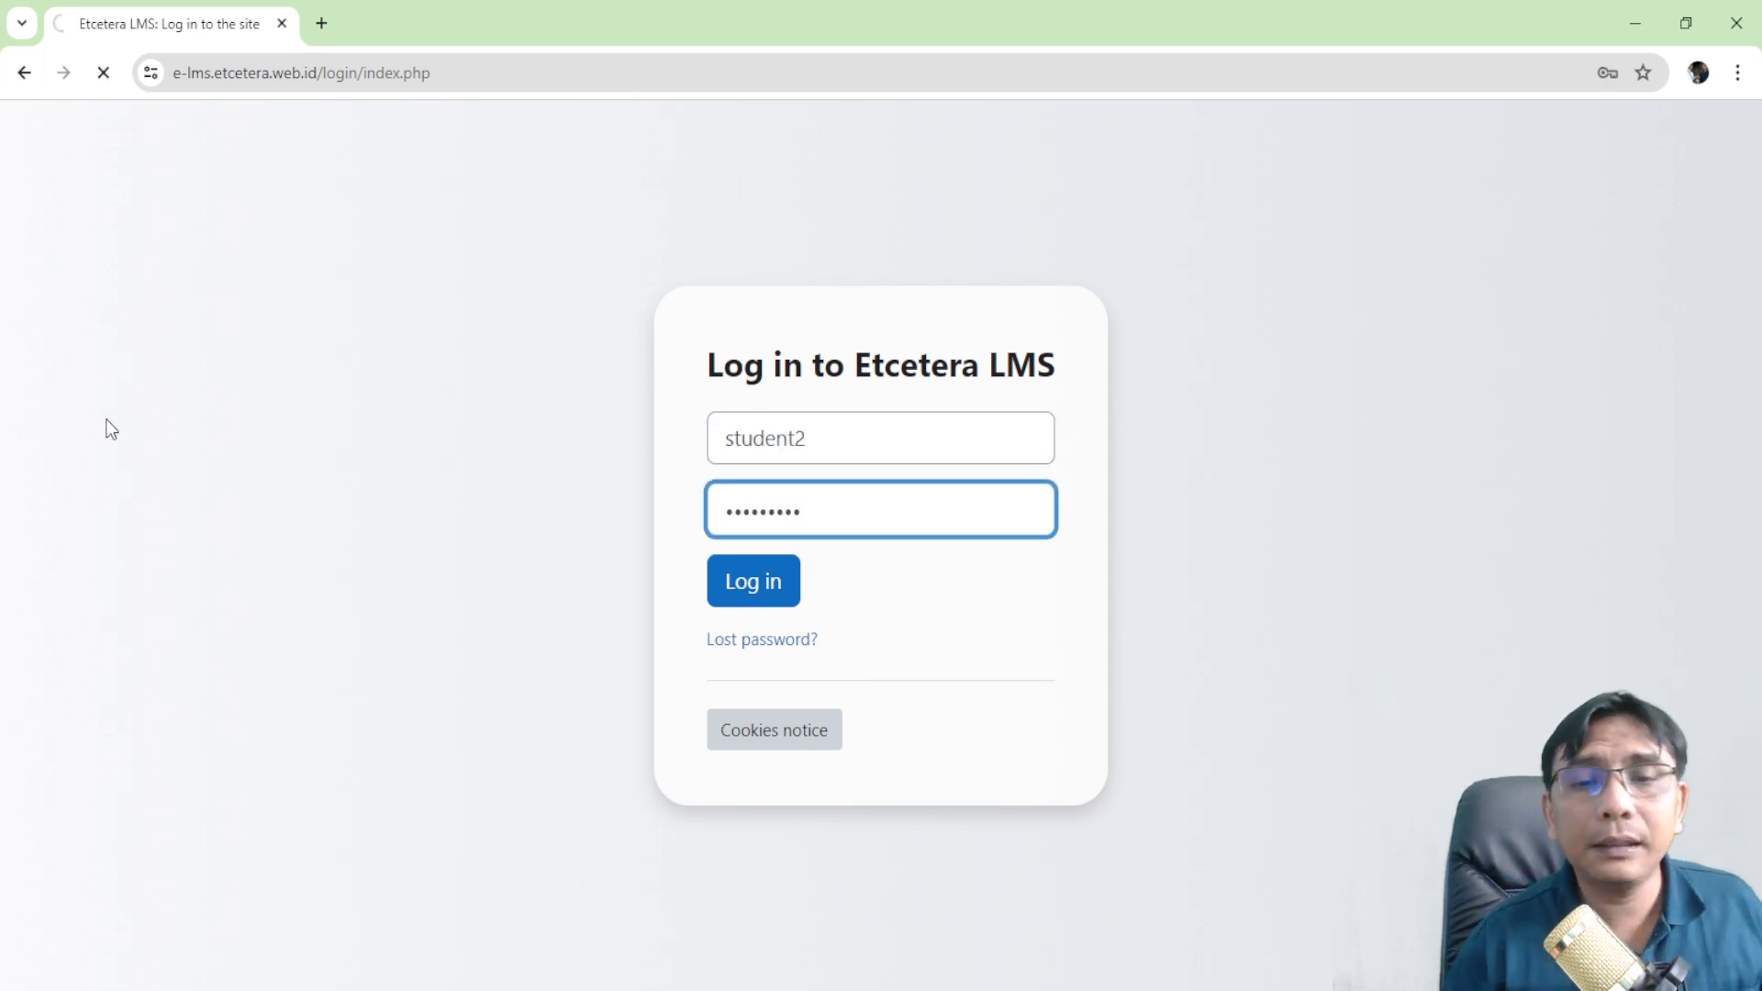
- Open the Moodle Demo Course from the Dashboard
scroll(483, 519, "down", 3)
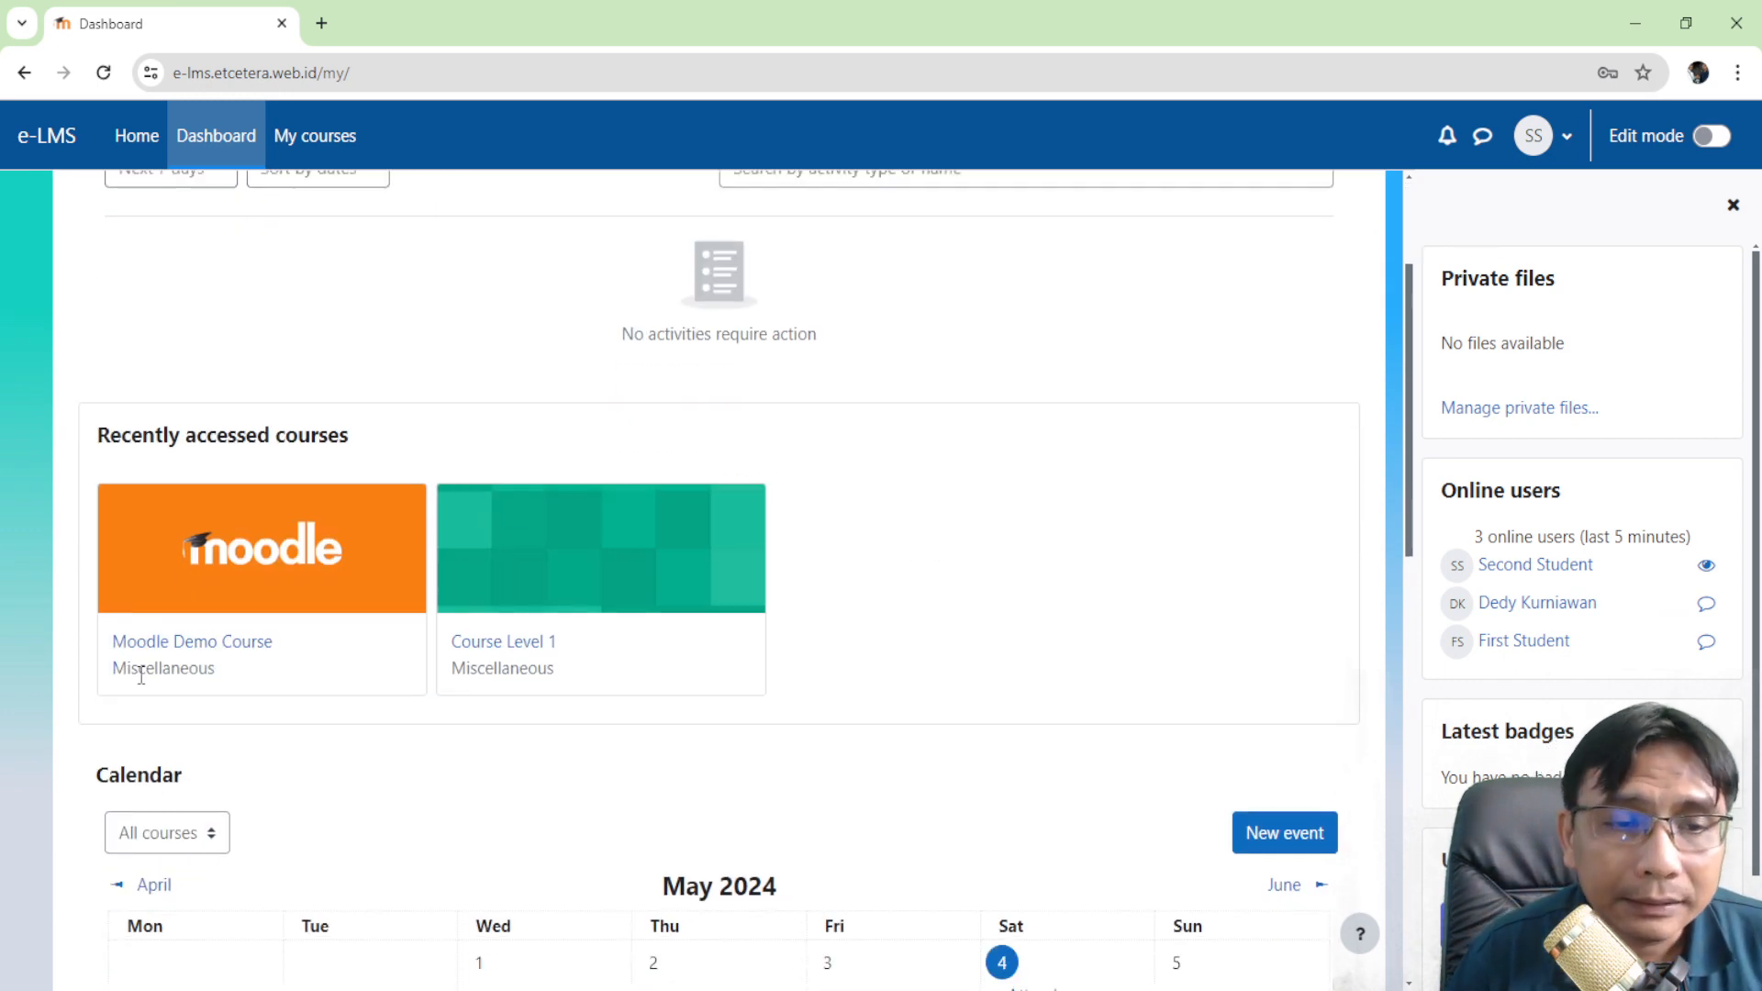
left_click(175, 642)
scroll(479, 302, "down", 5)
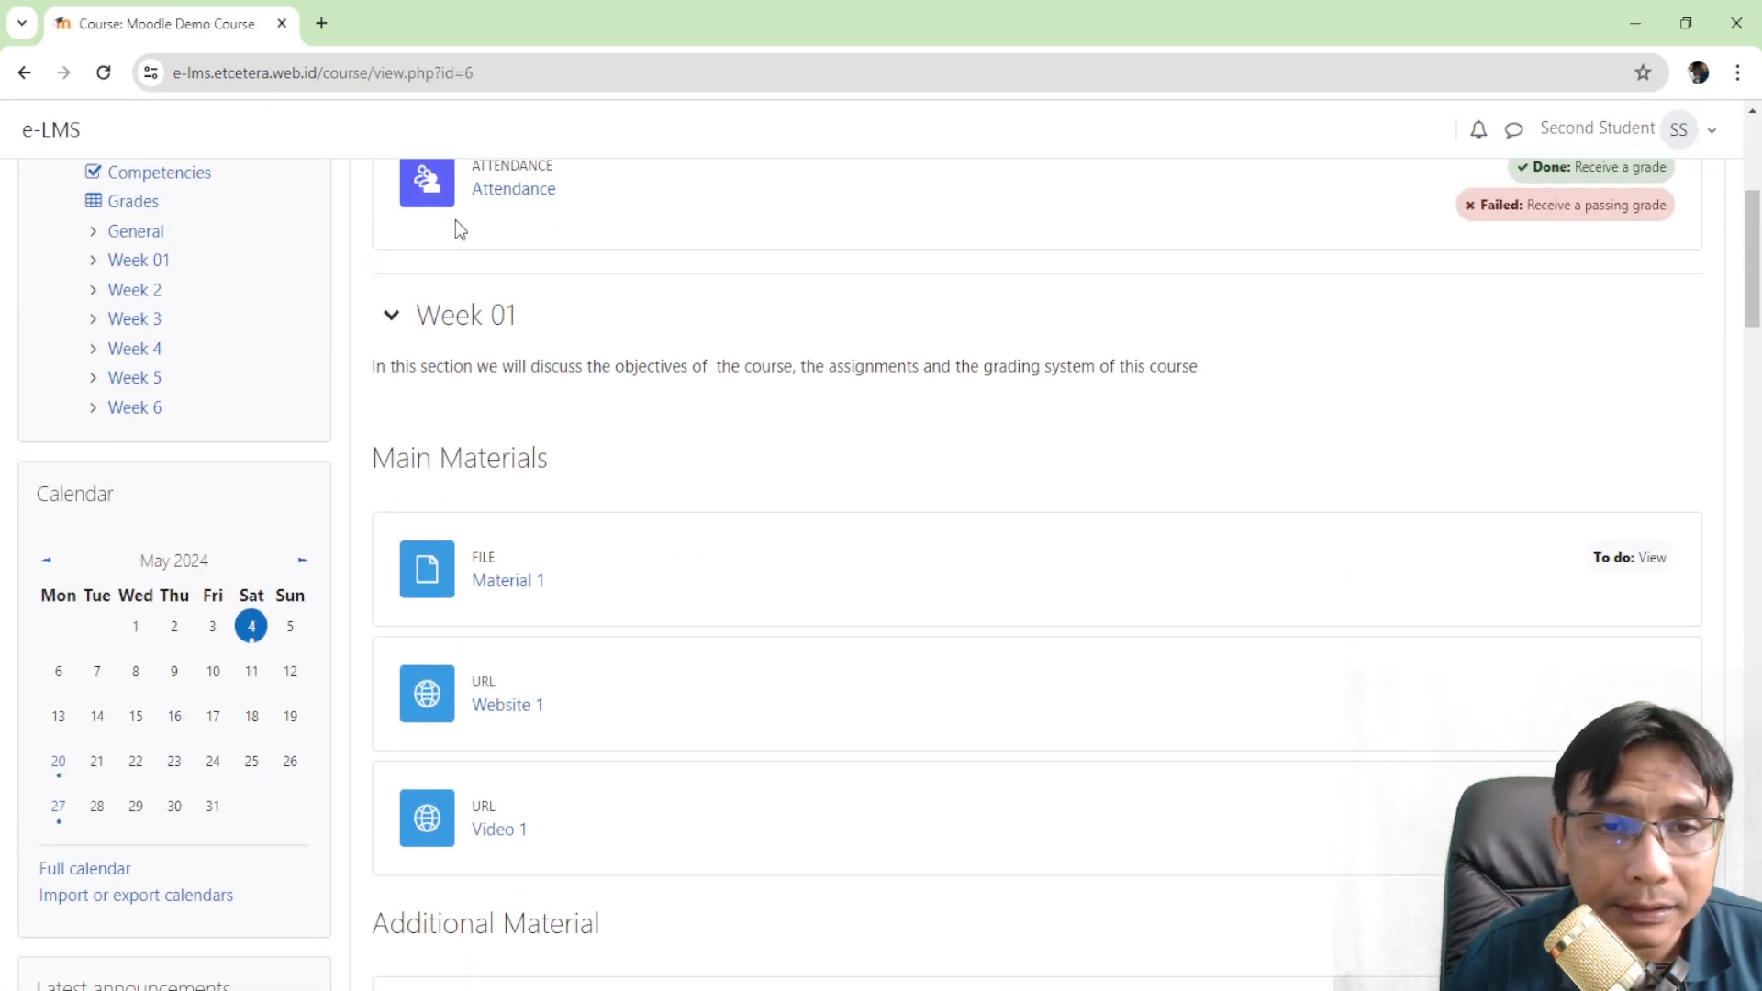
- Submit the second student's Sat 4 May attendance and confirm it shows Late, 75/100
left_click(484, 186)
scroll(743, 431, "down", 4)
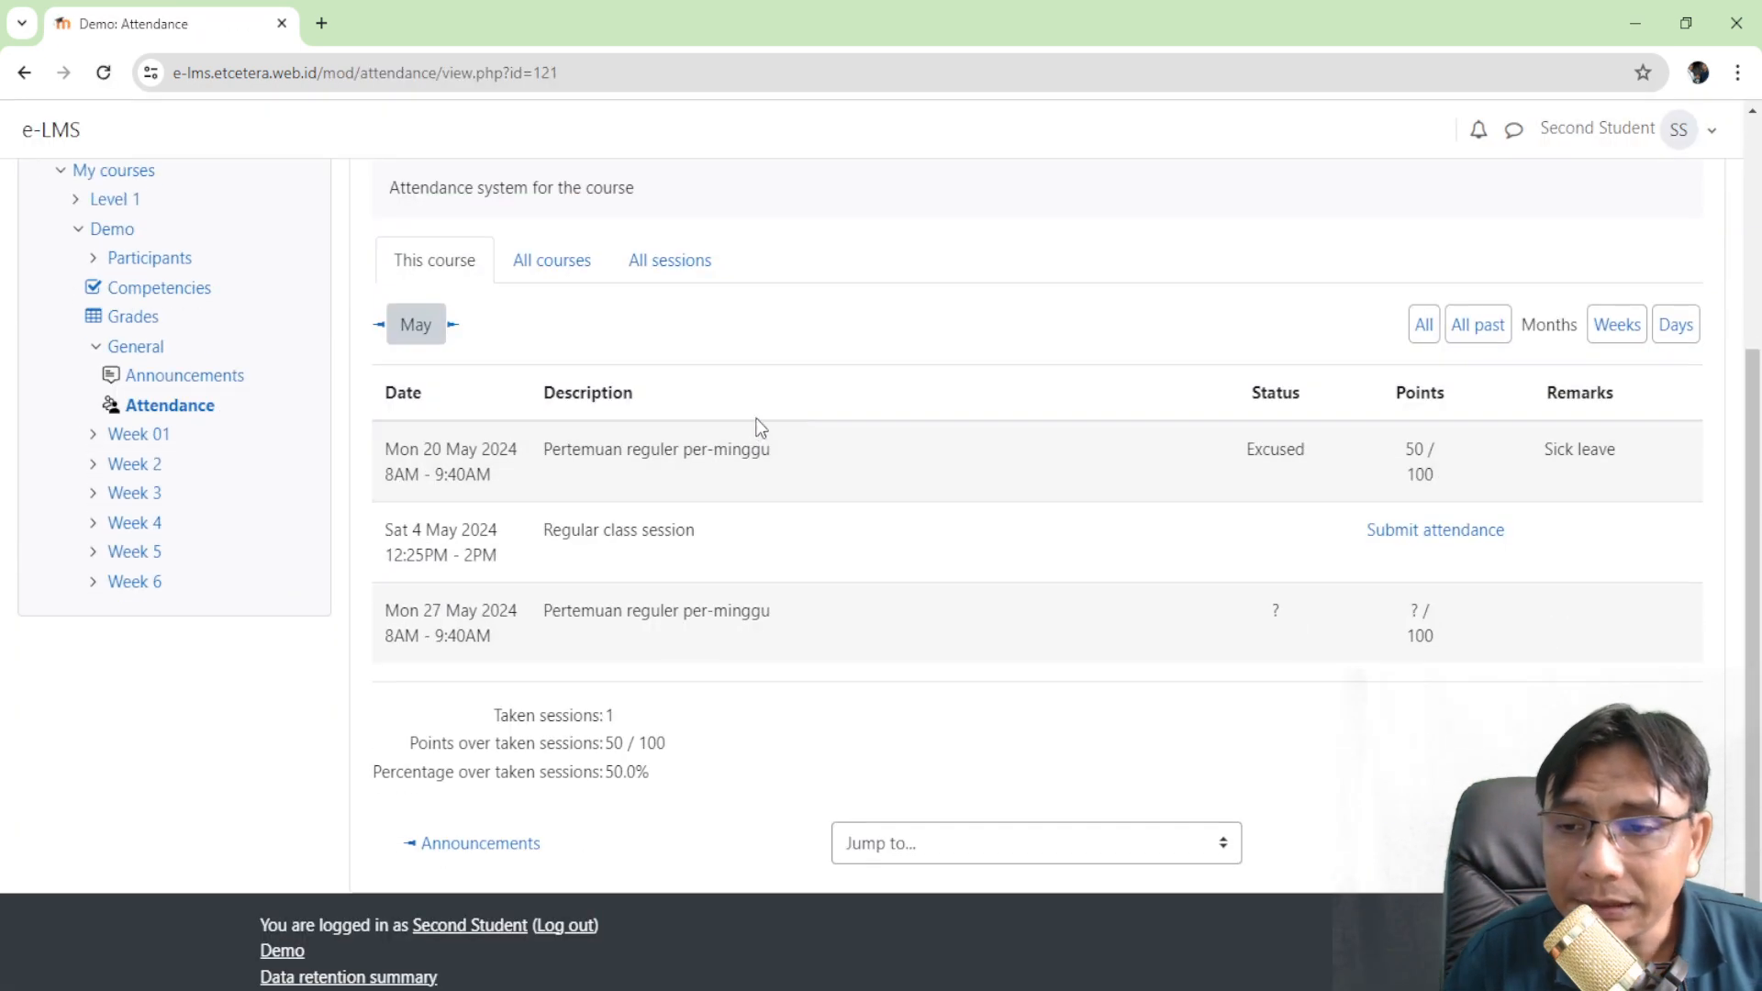
left_click(1413, 531)
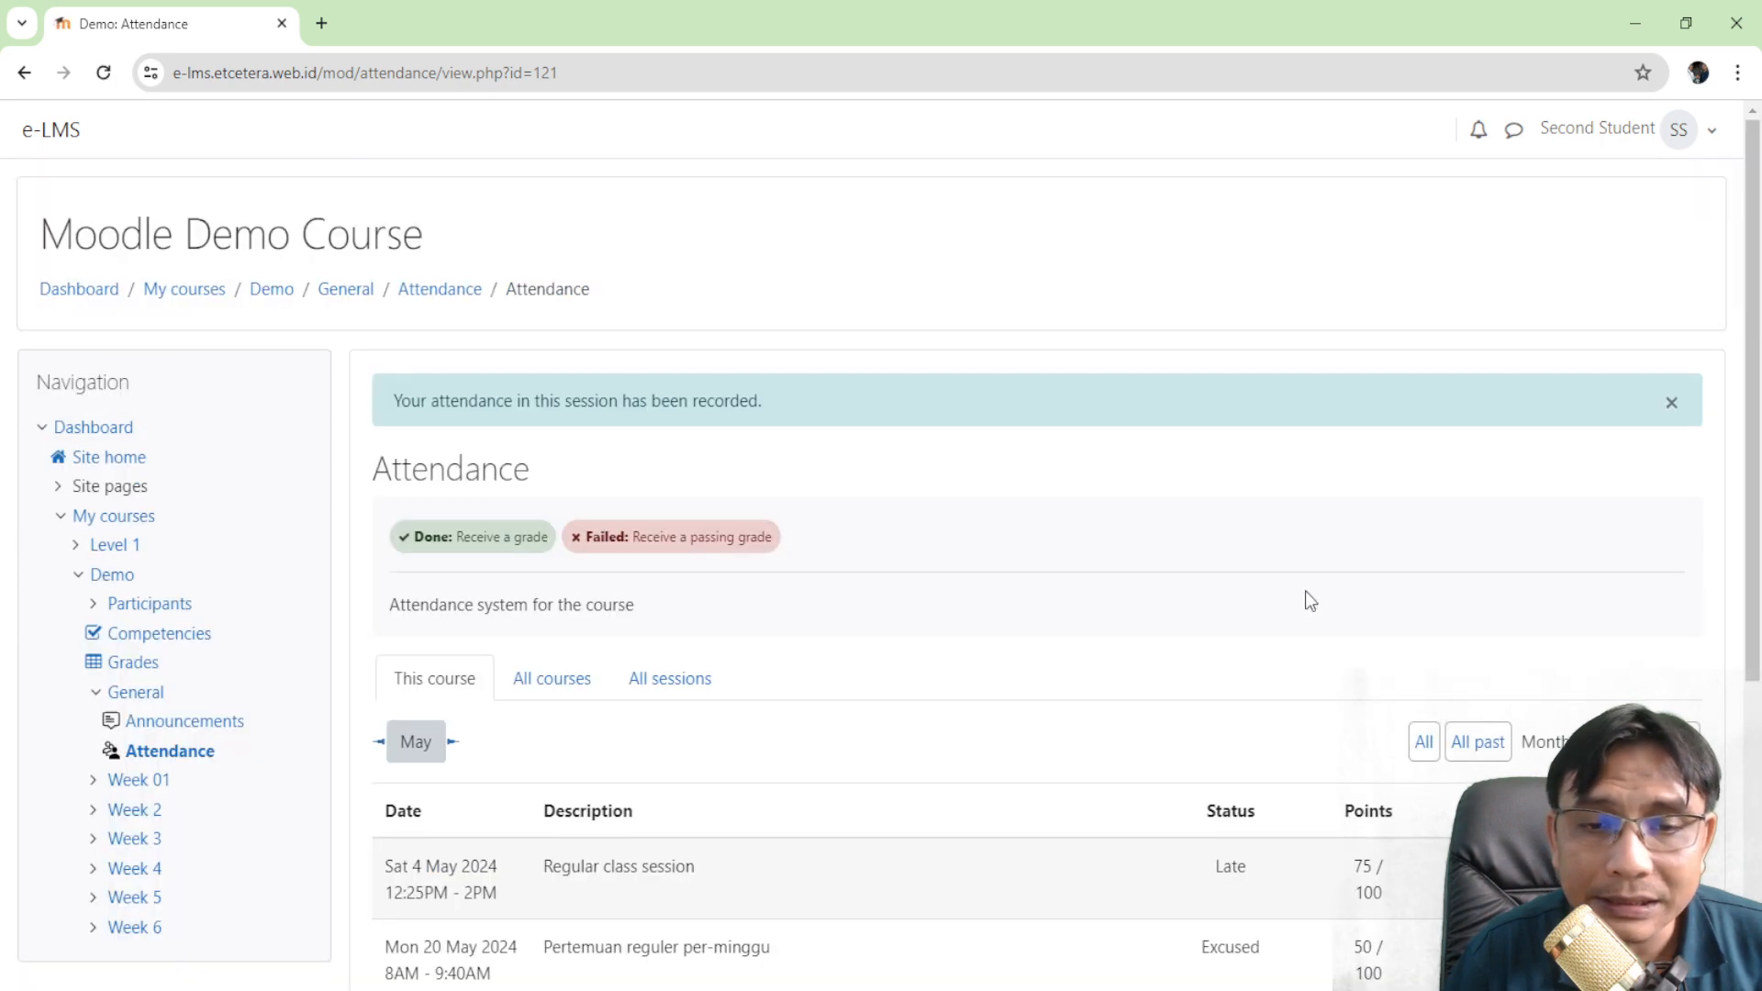
scroll(1308, 596, "down", 3)
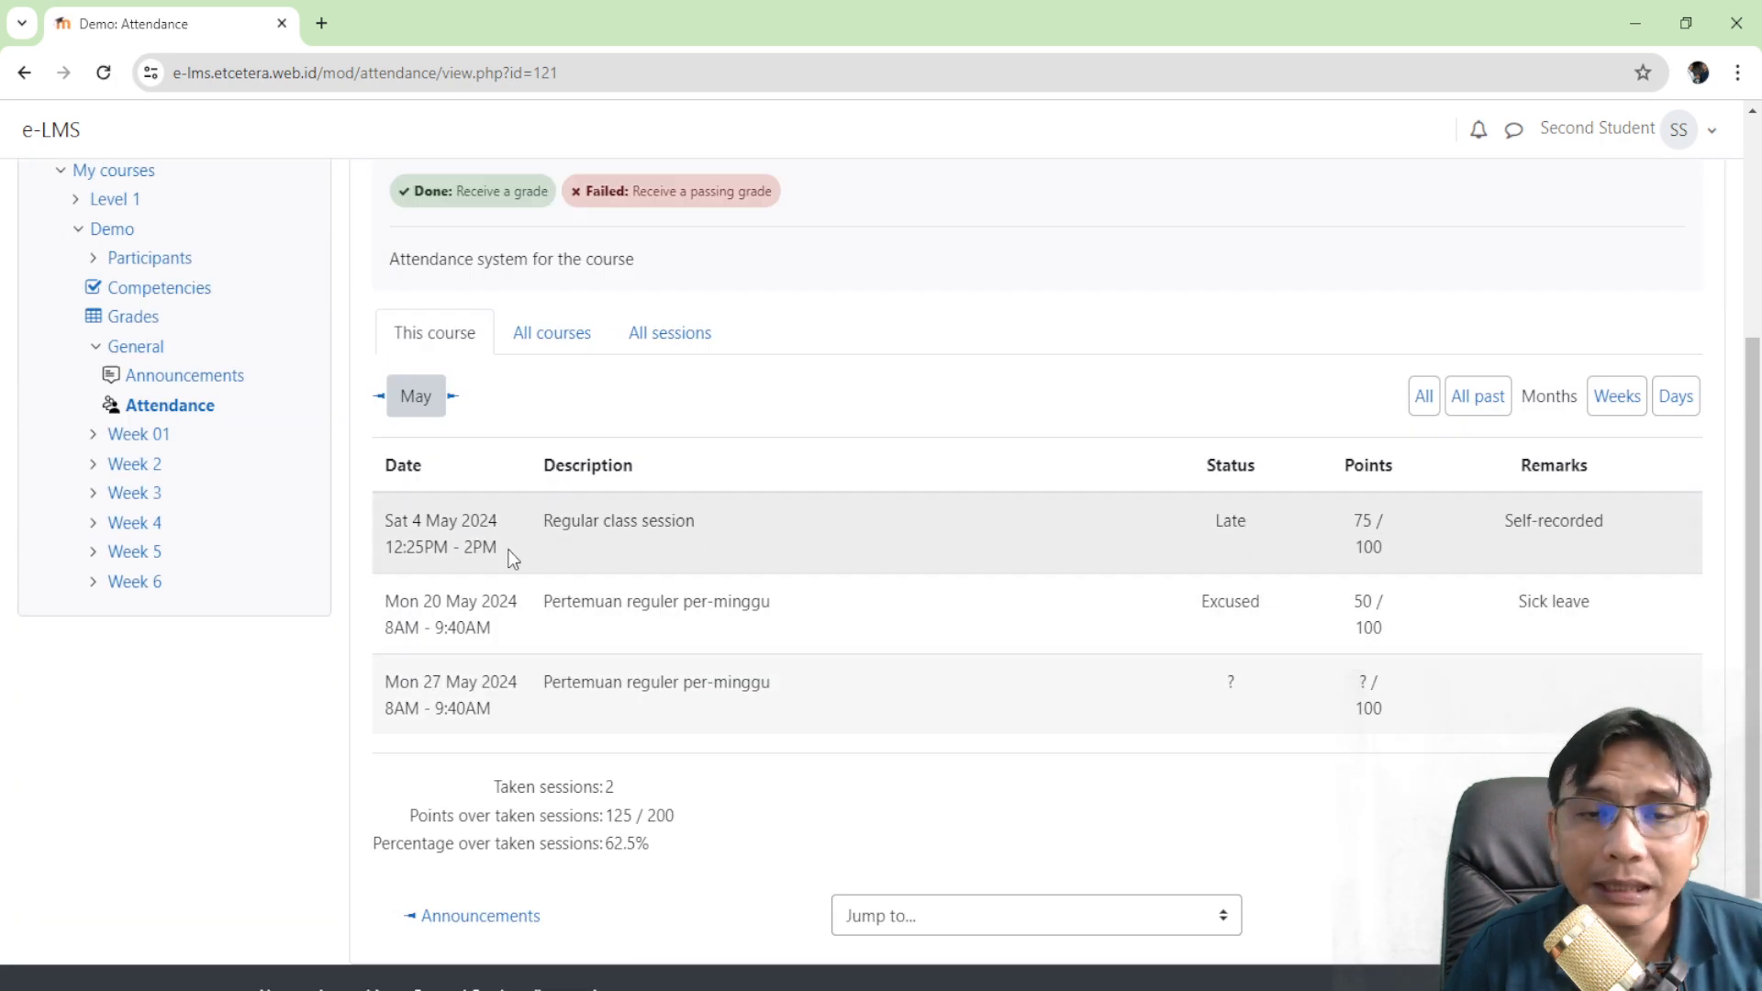
left_click_drag(383, 520, 1246, 551)
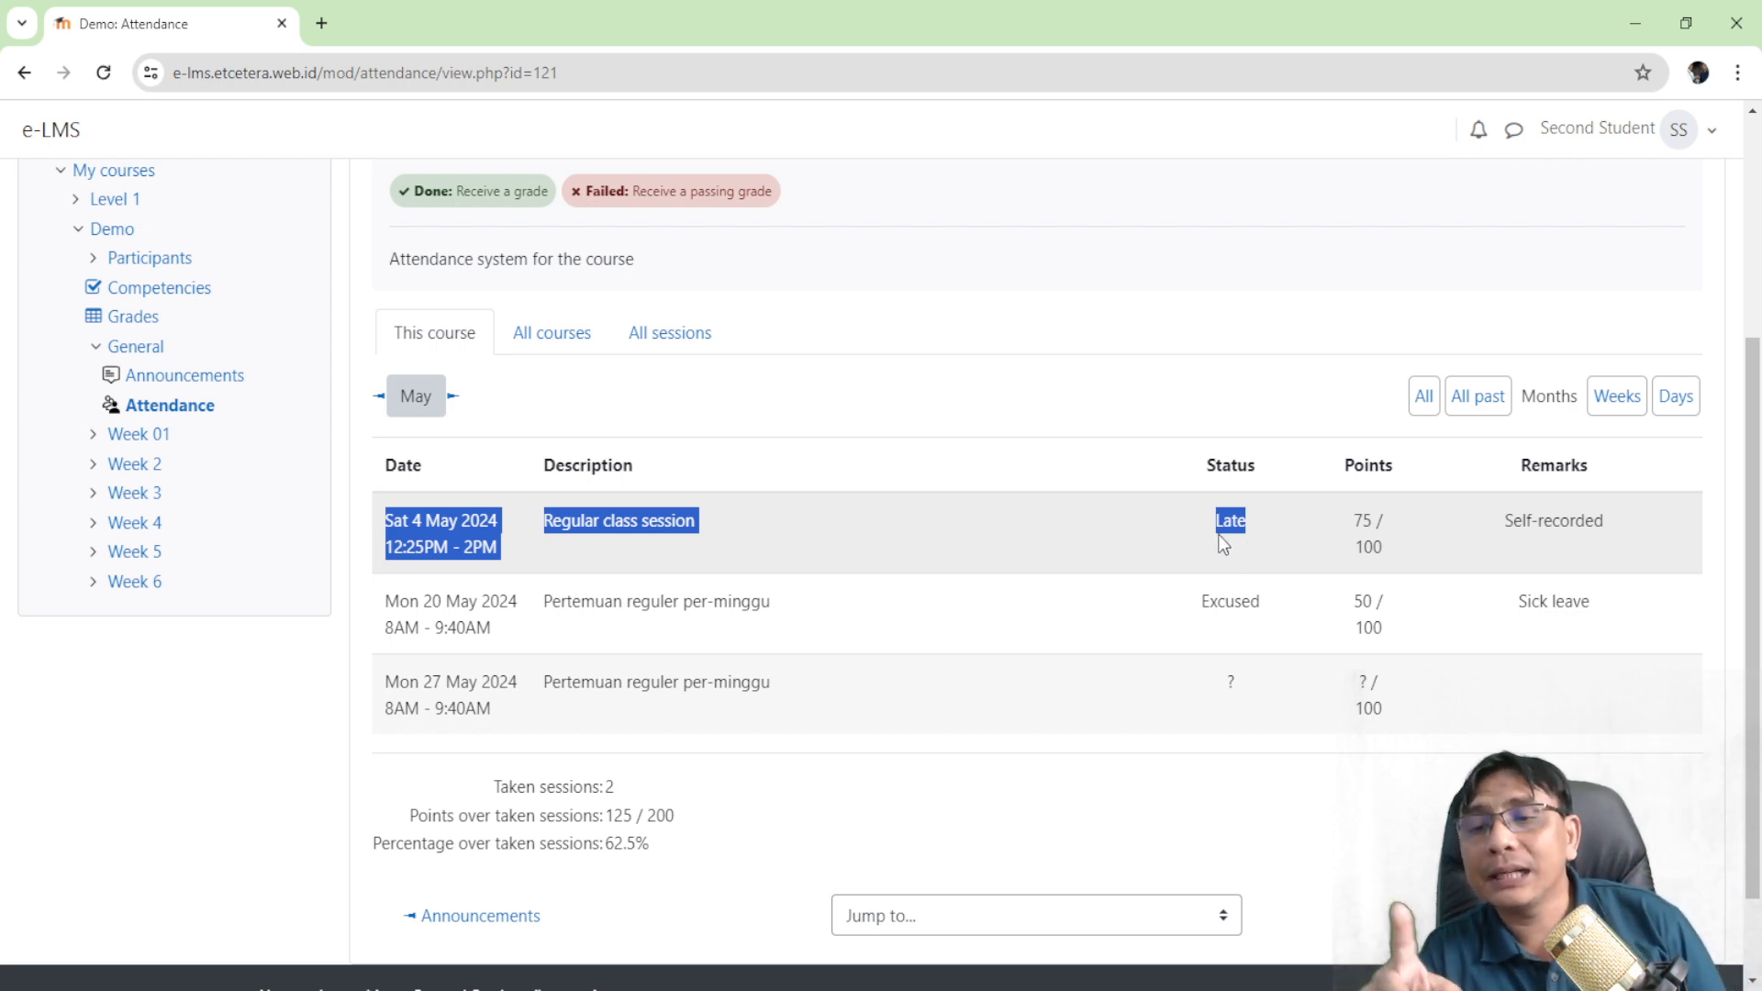
left_click(1090, 384)
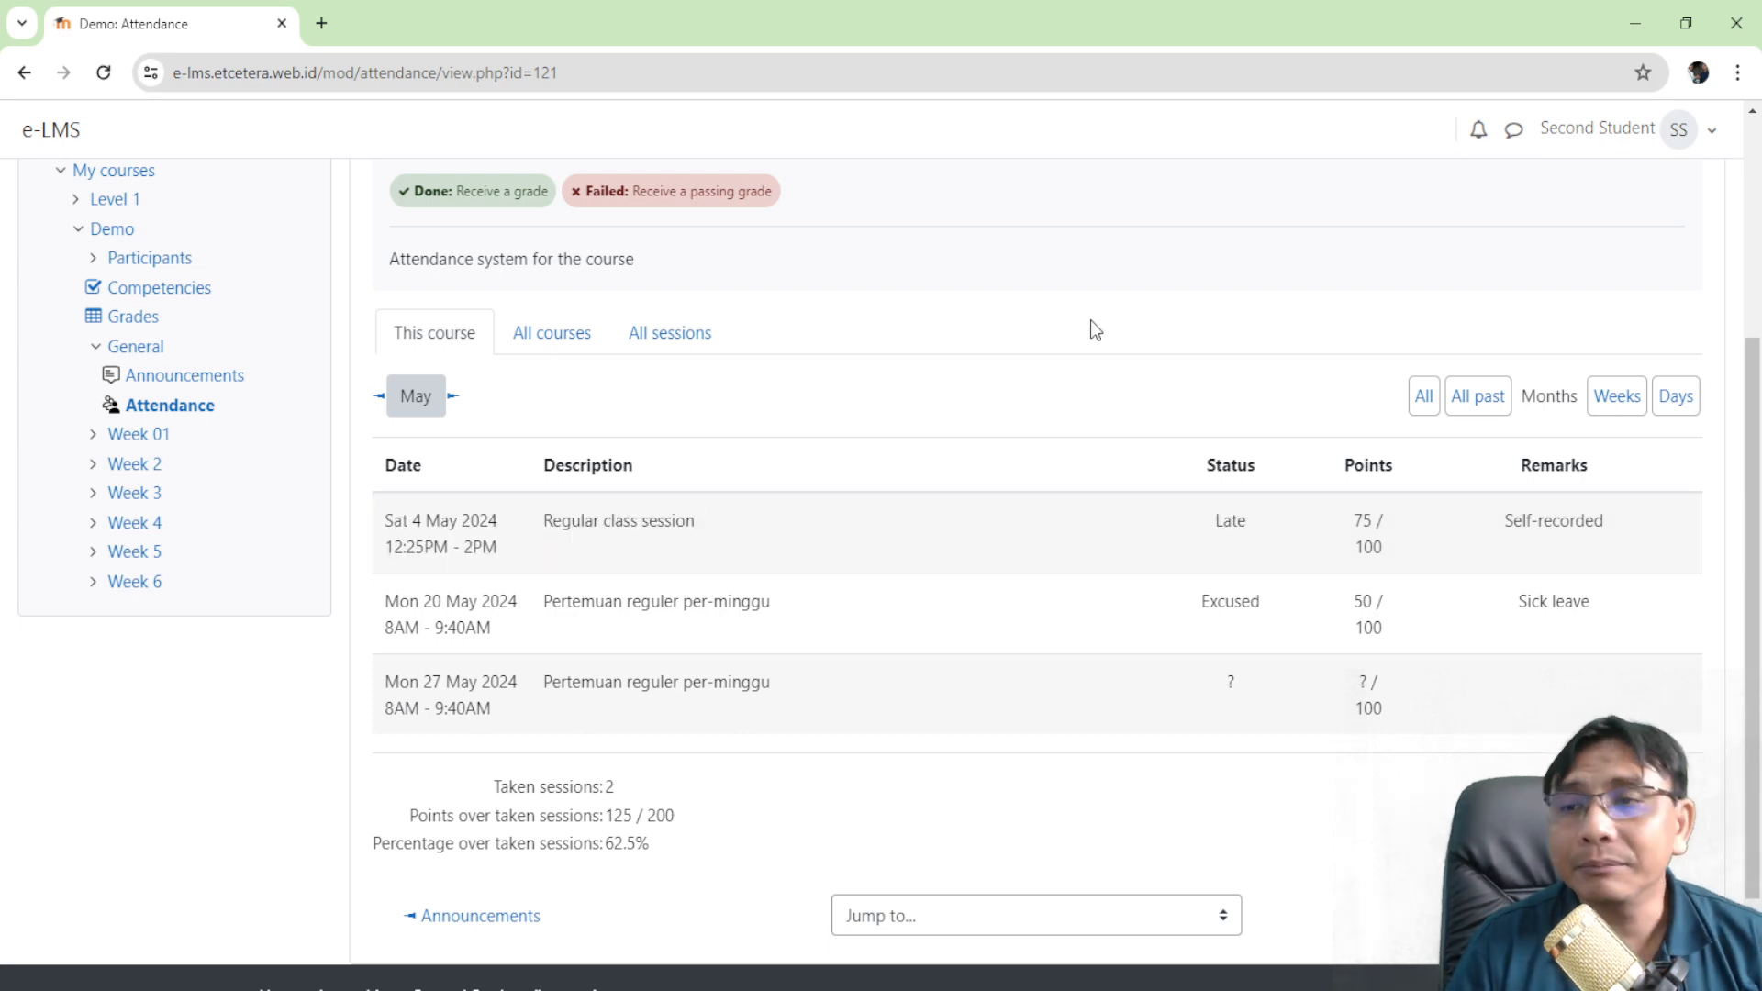
scroll(1063, 363, "up", 4)
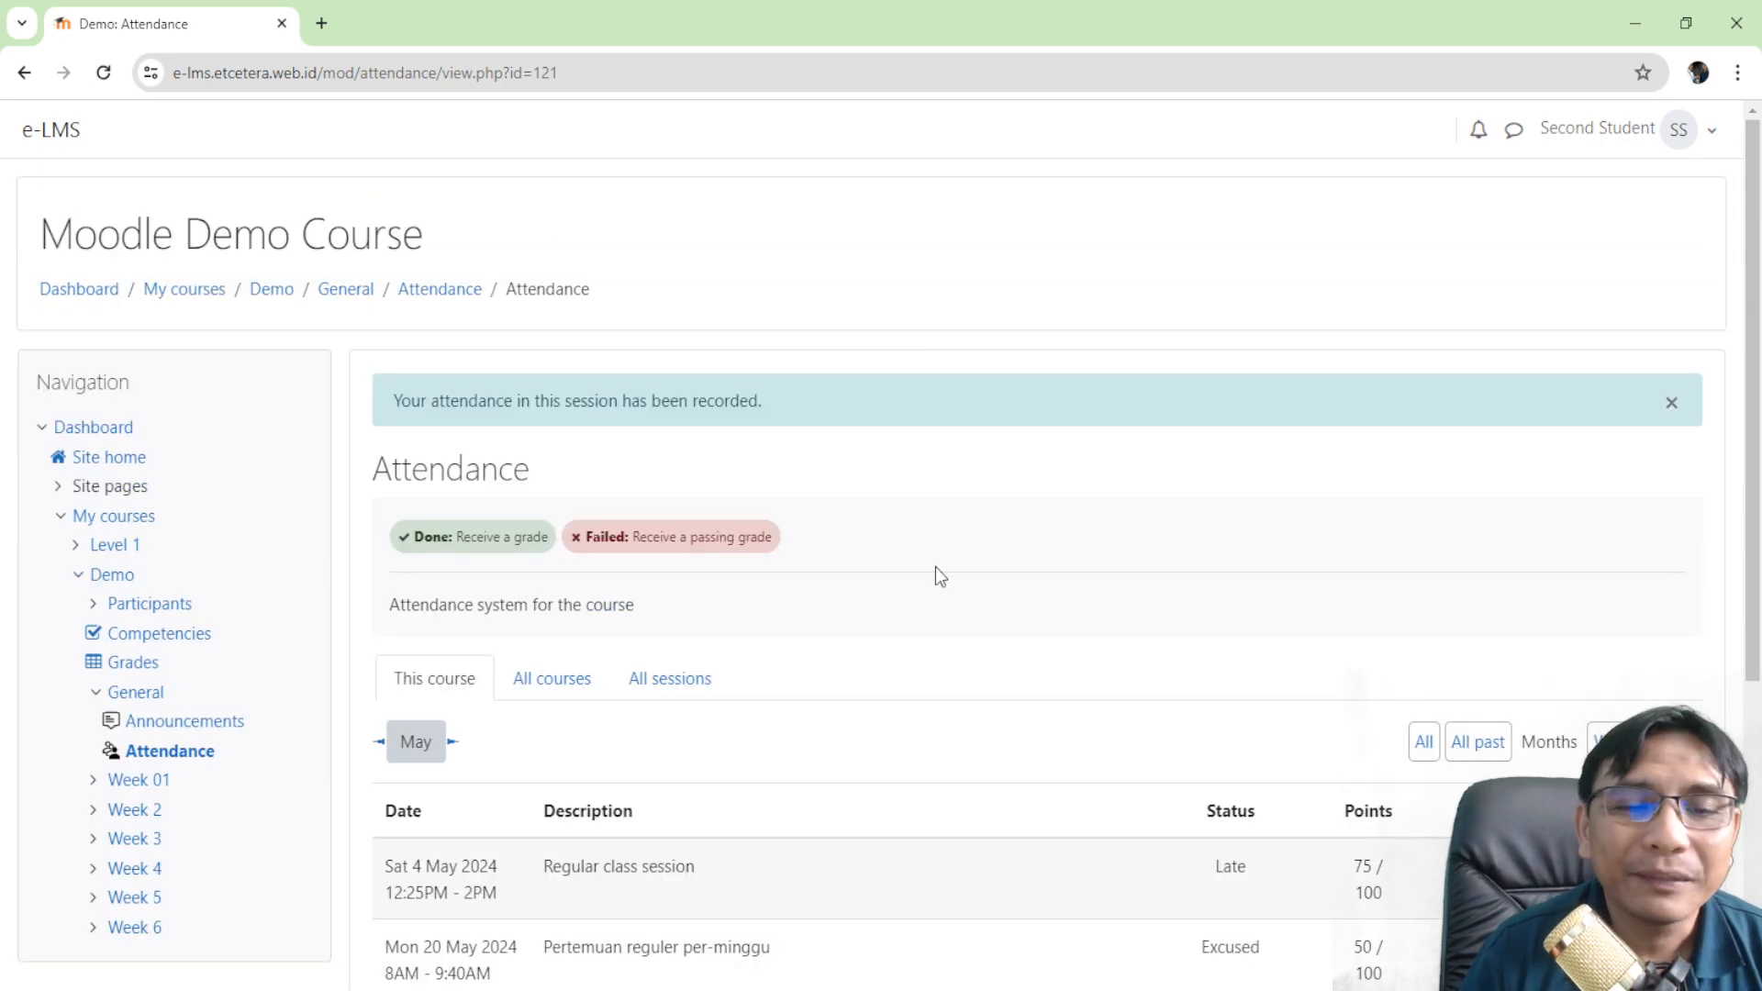